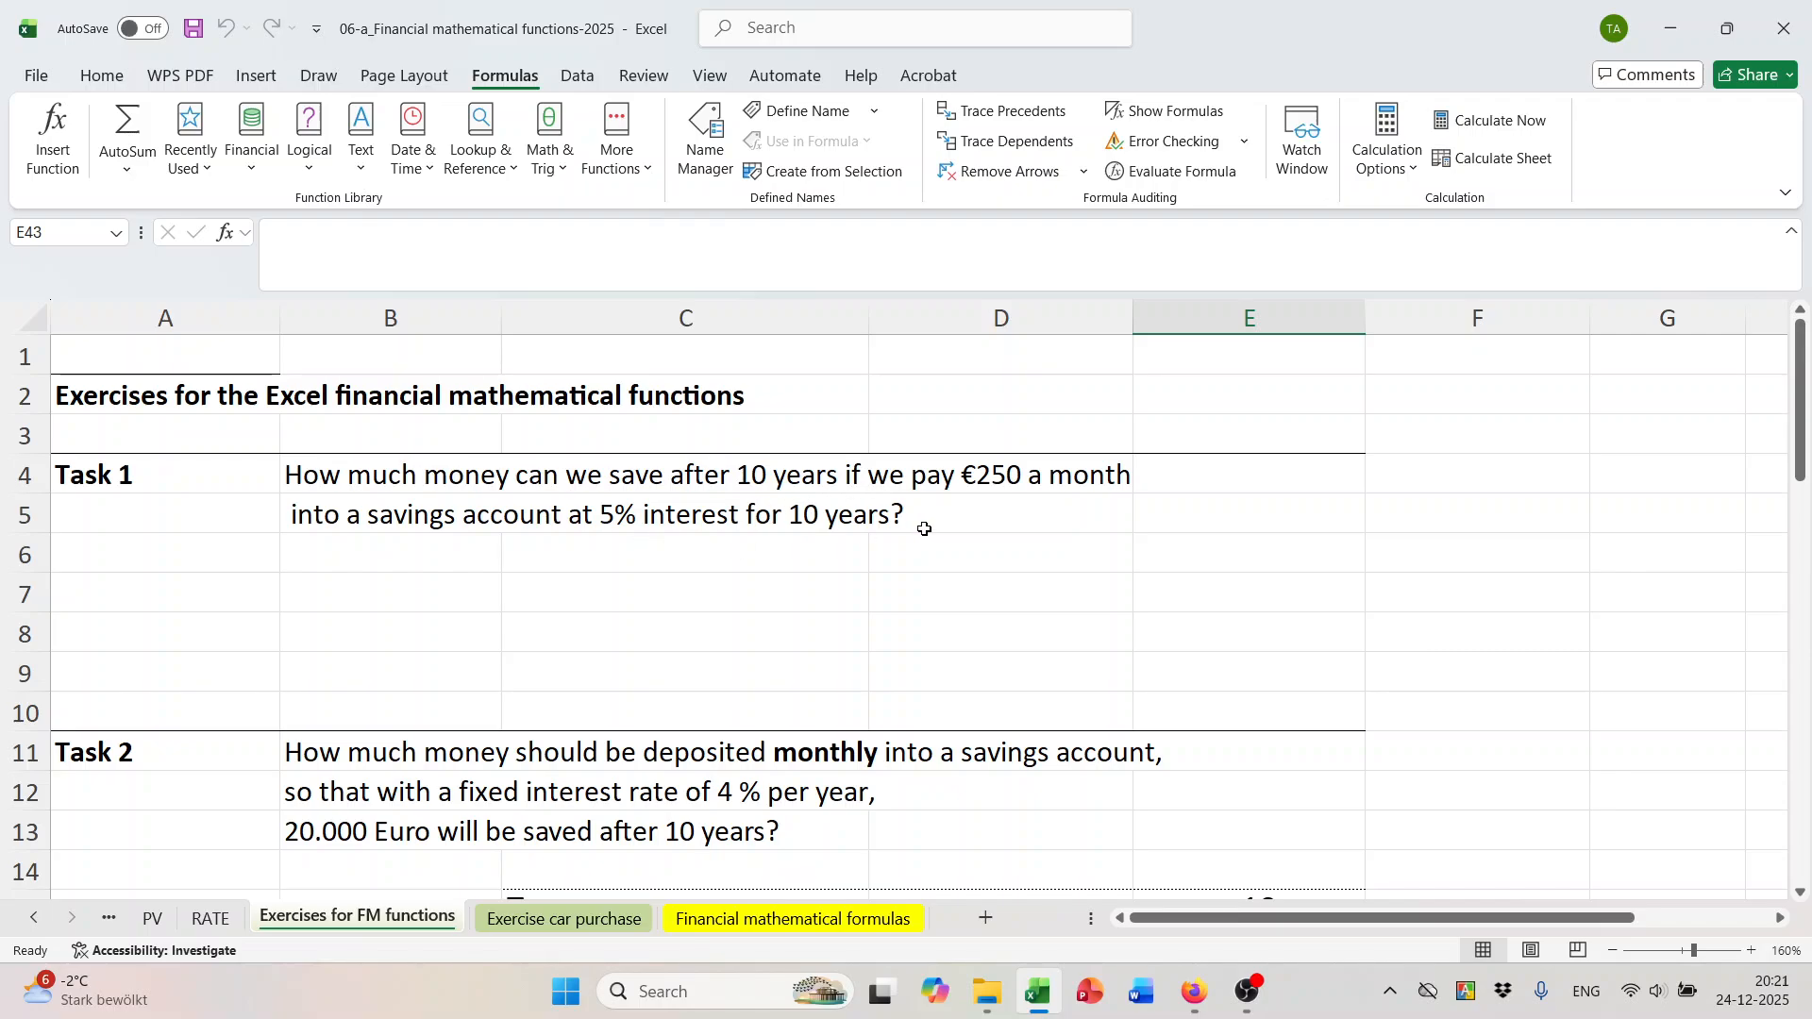
Search for the FV function and insert it in cell B6 under Task 1.
left_click(406, 561)
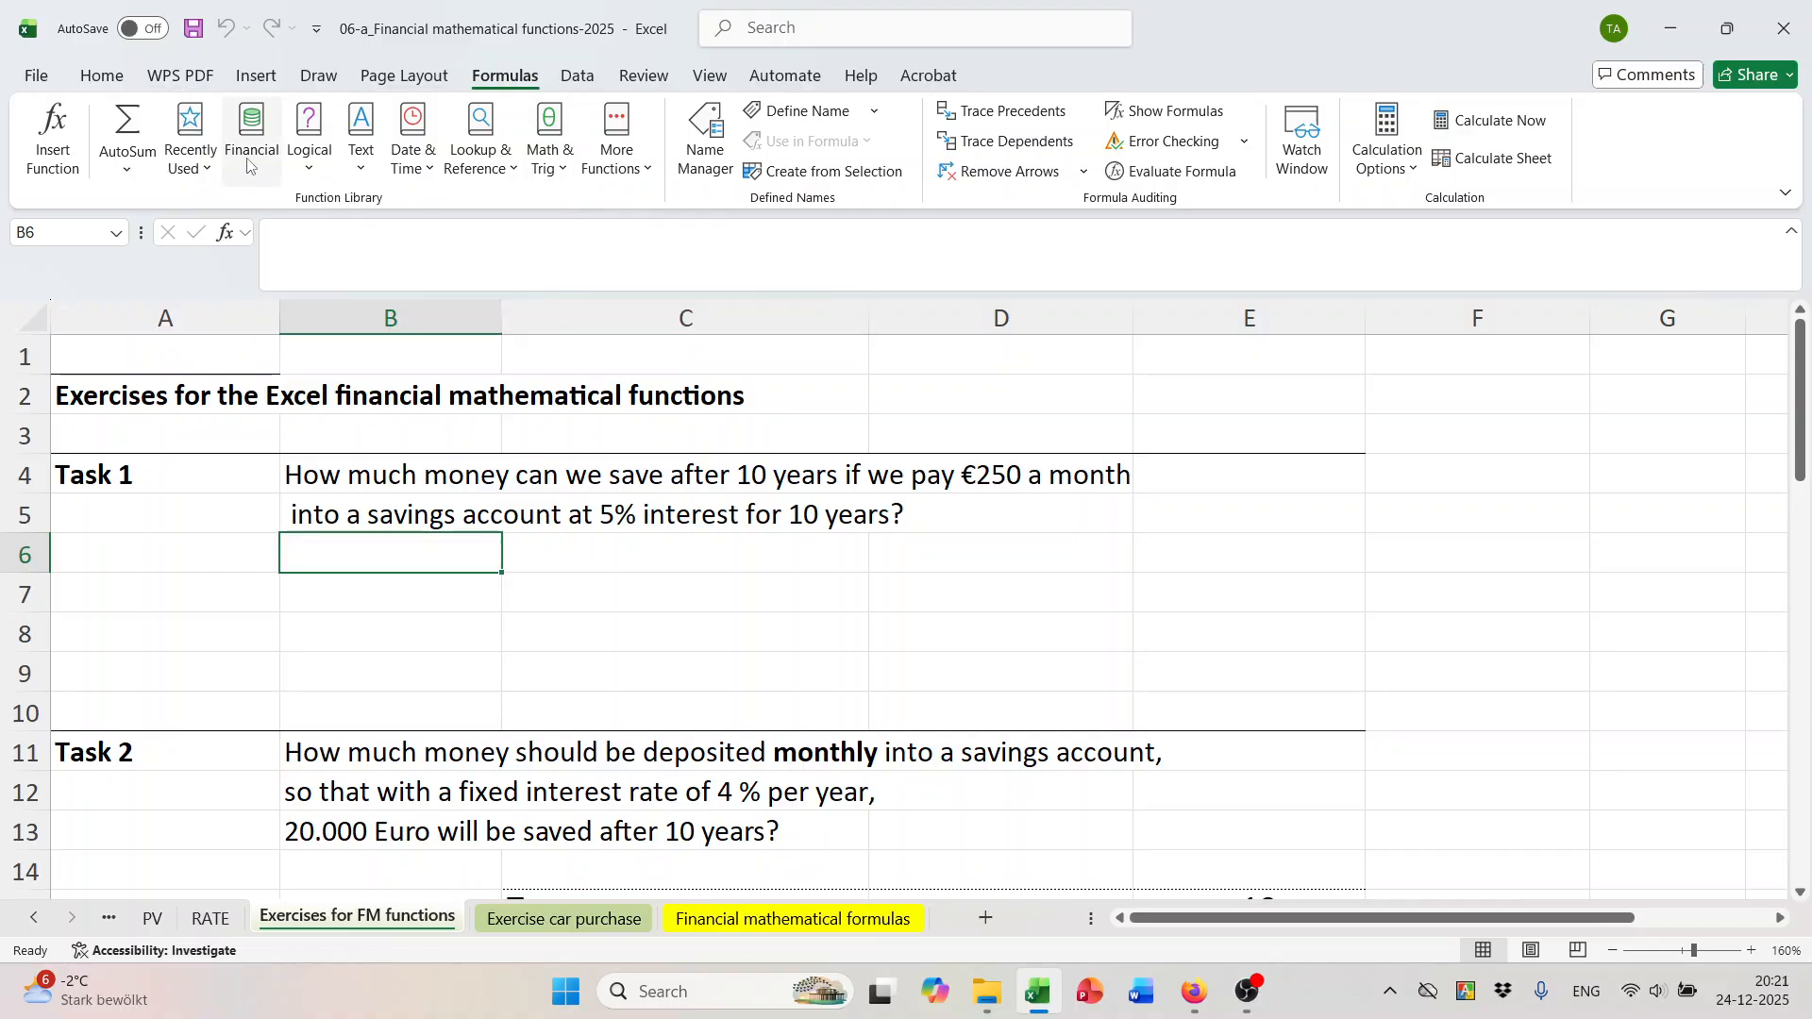
left_click(100, 77)
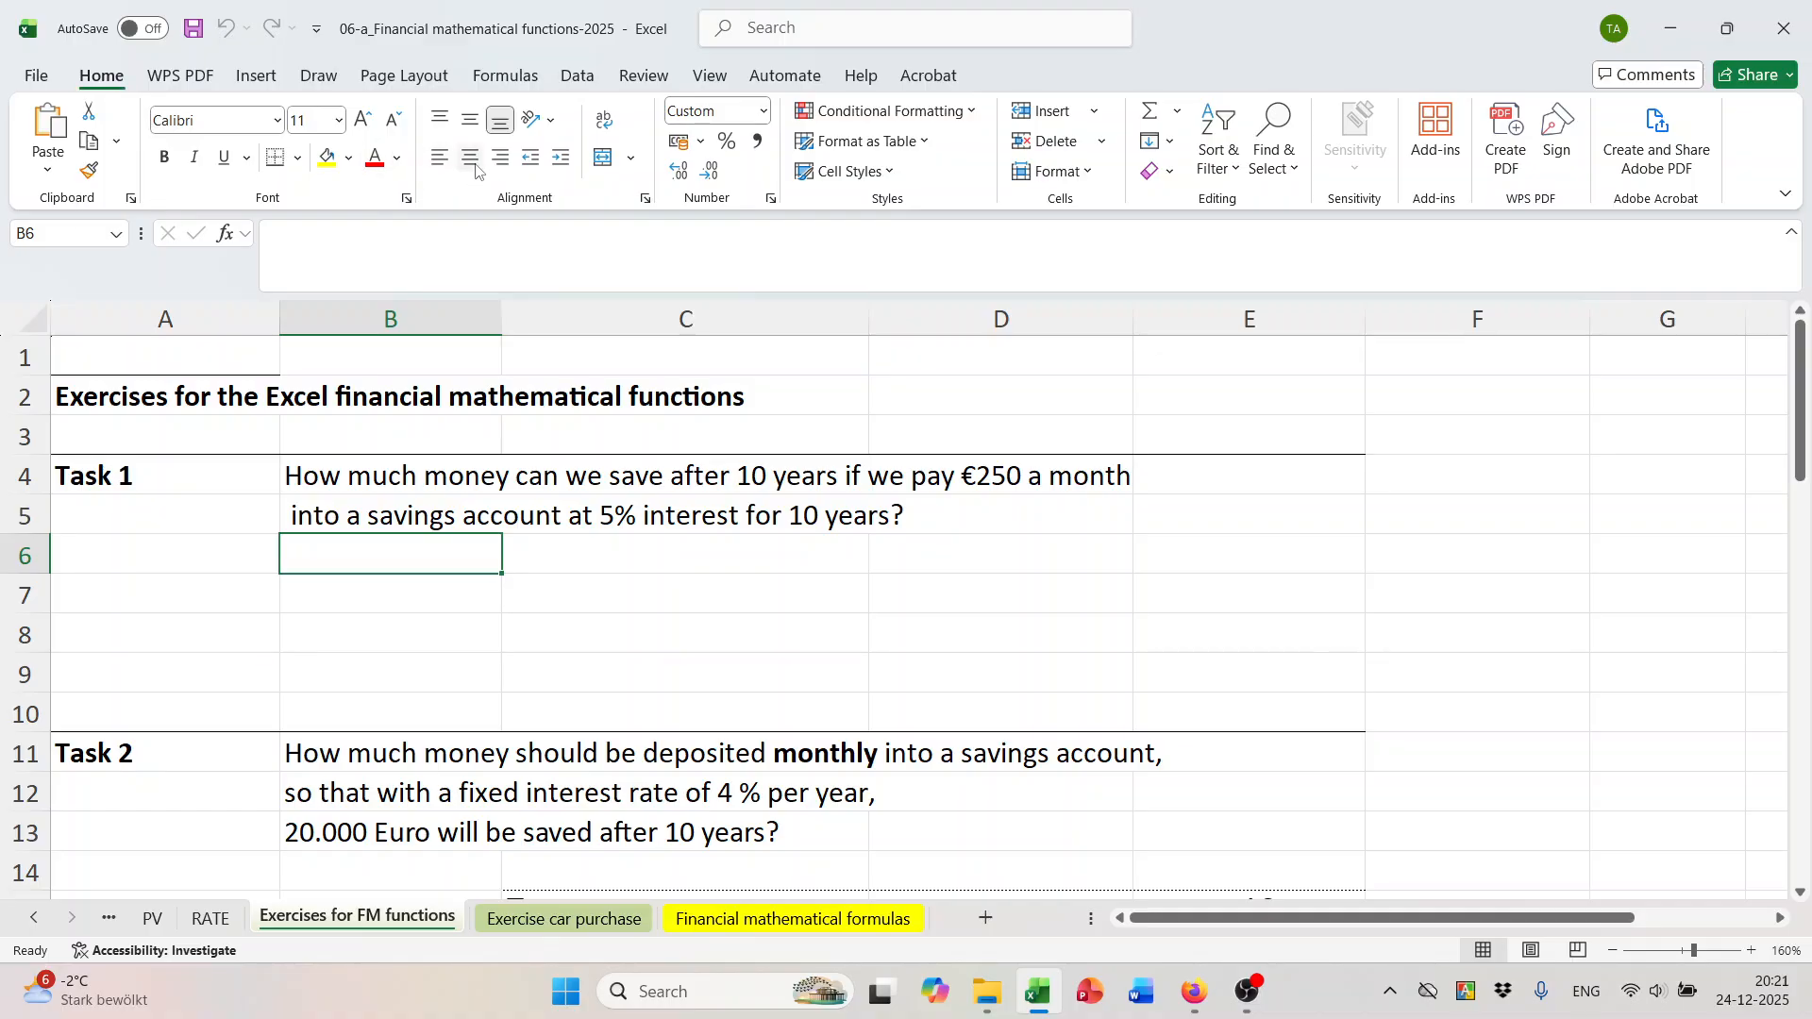
left_click(225, 233)
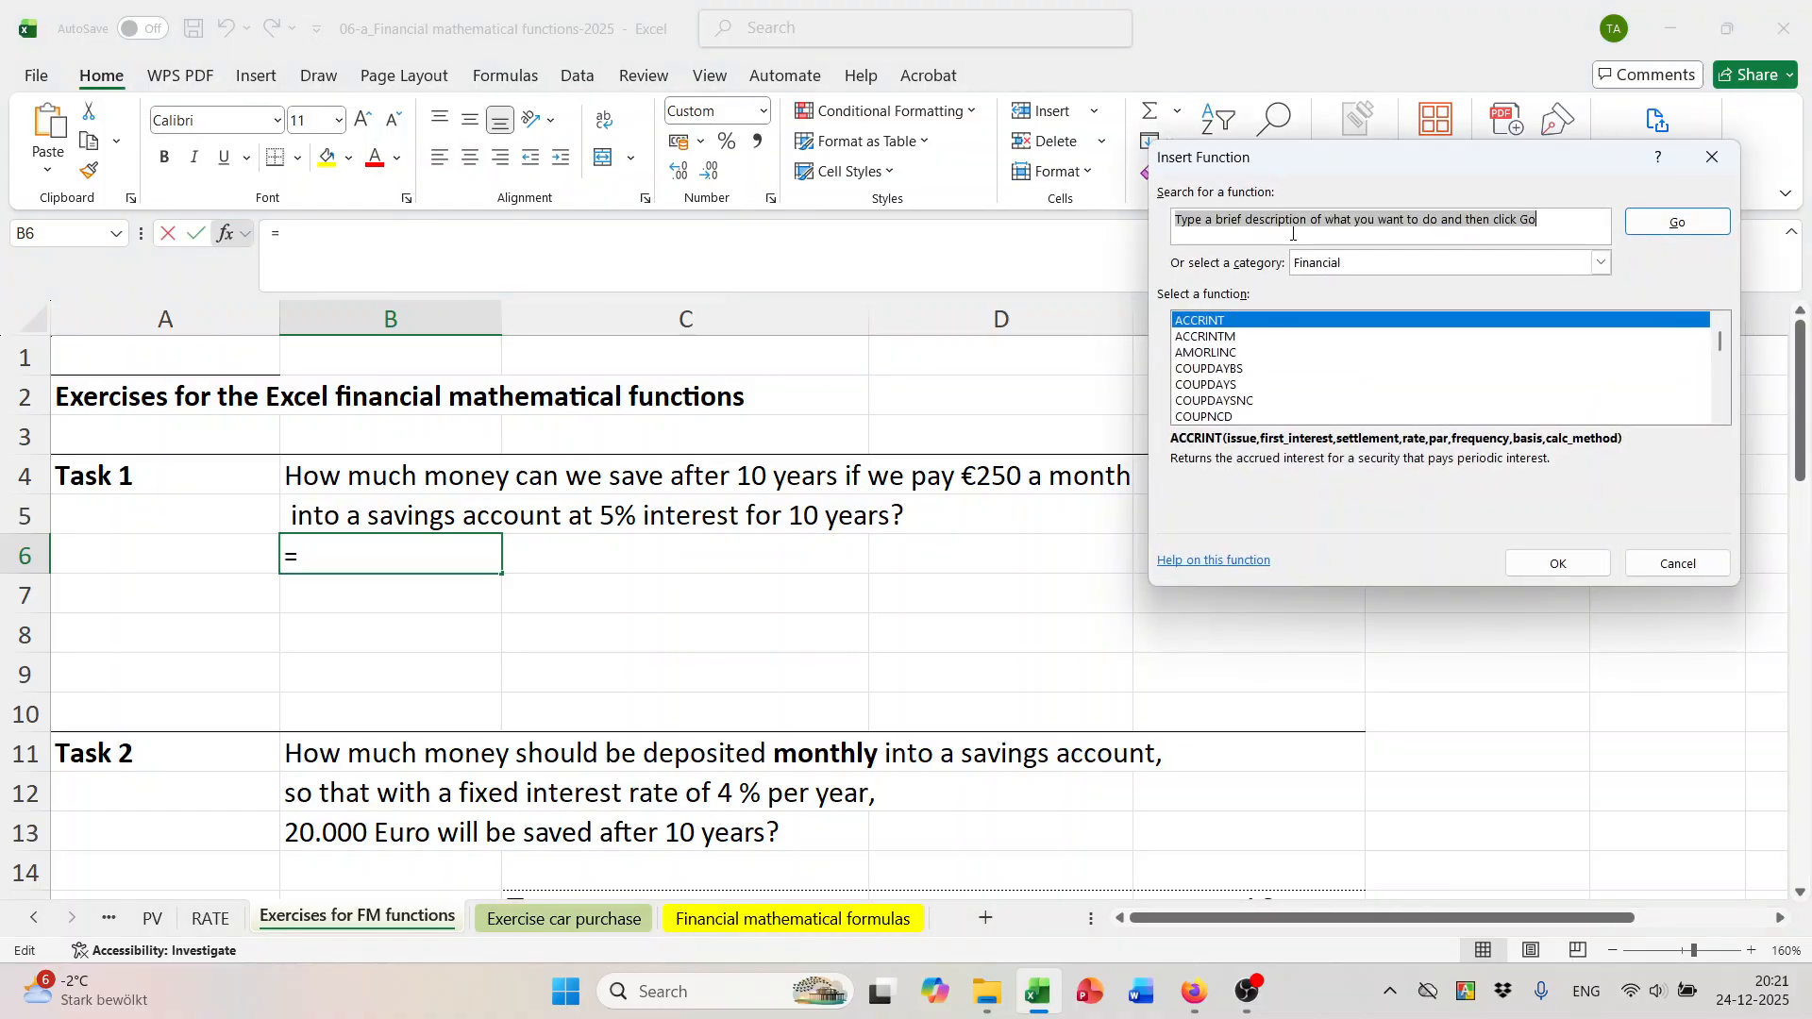
type("fv")
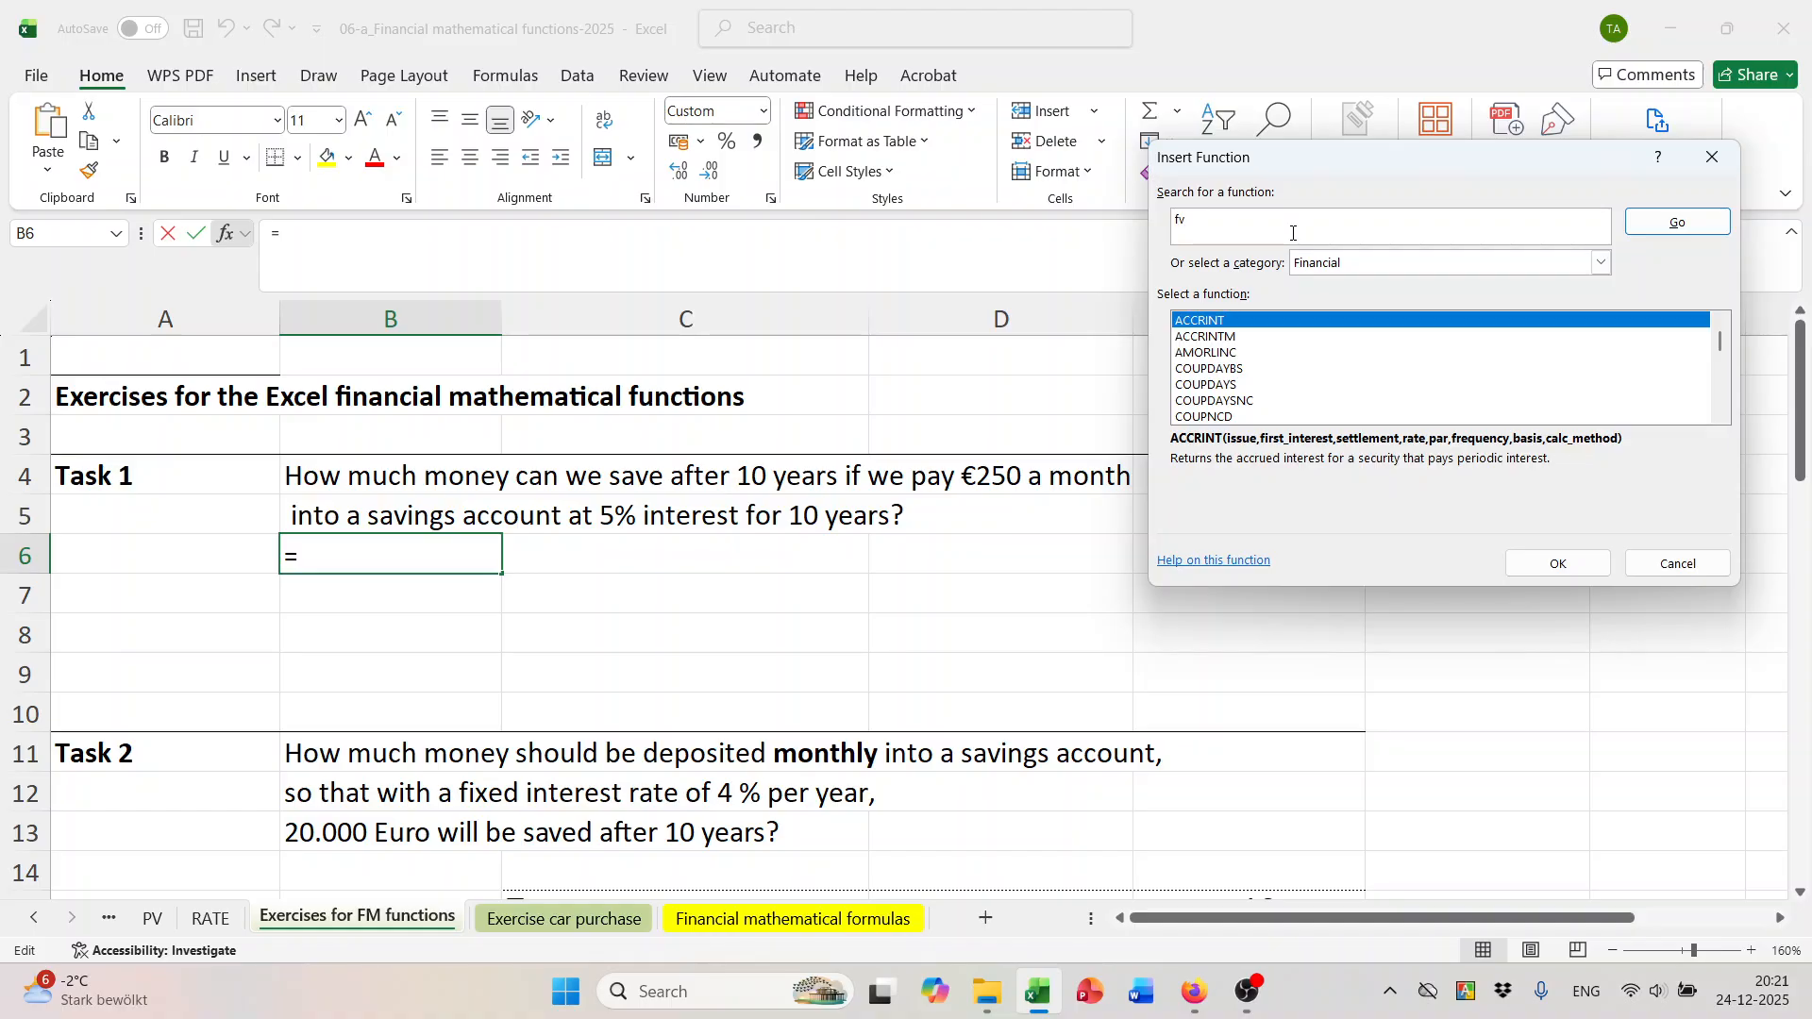
left_click(1680, 223)
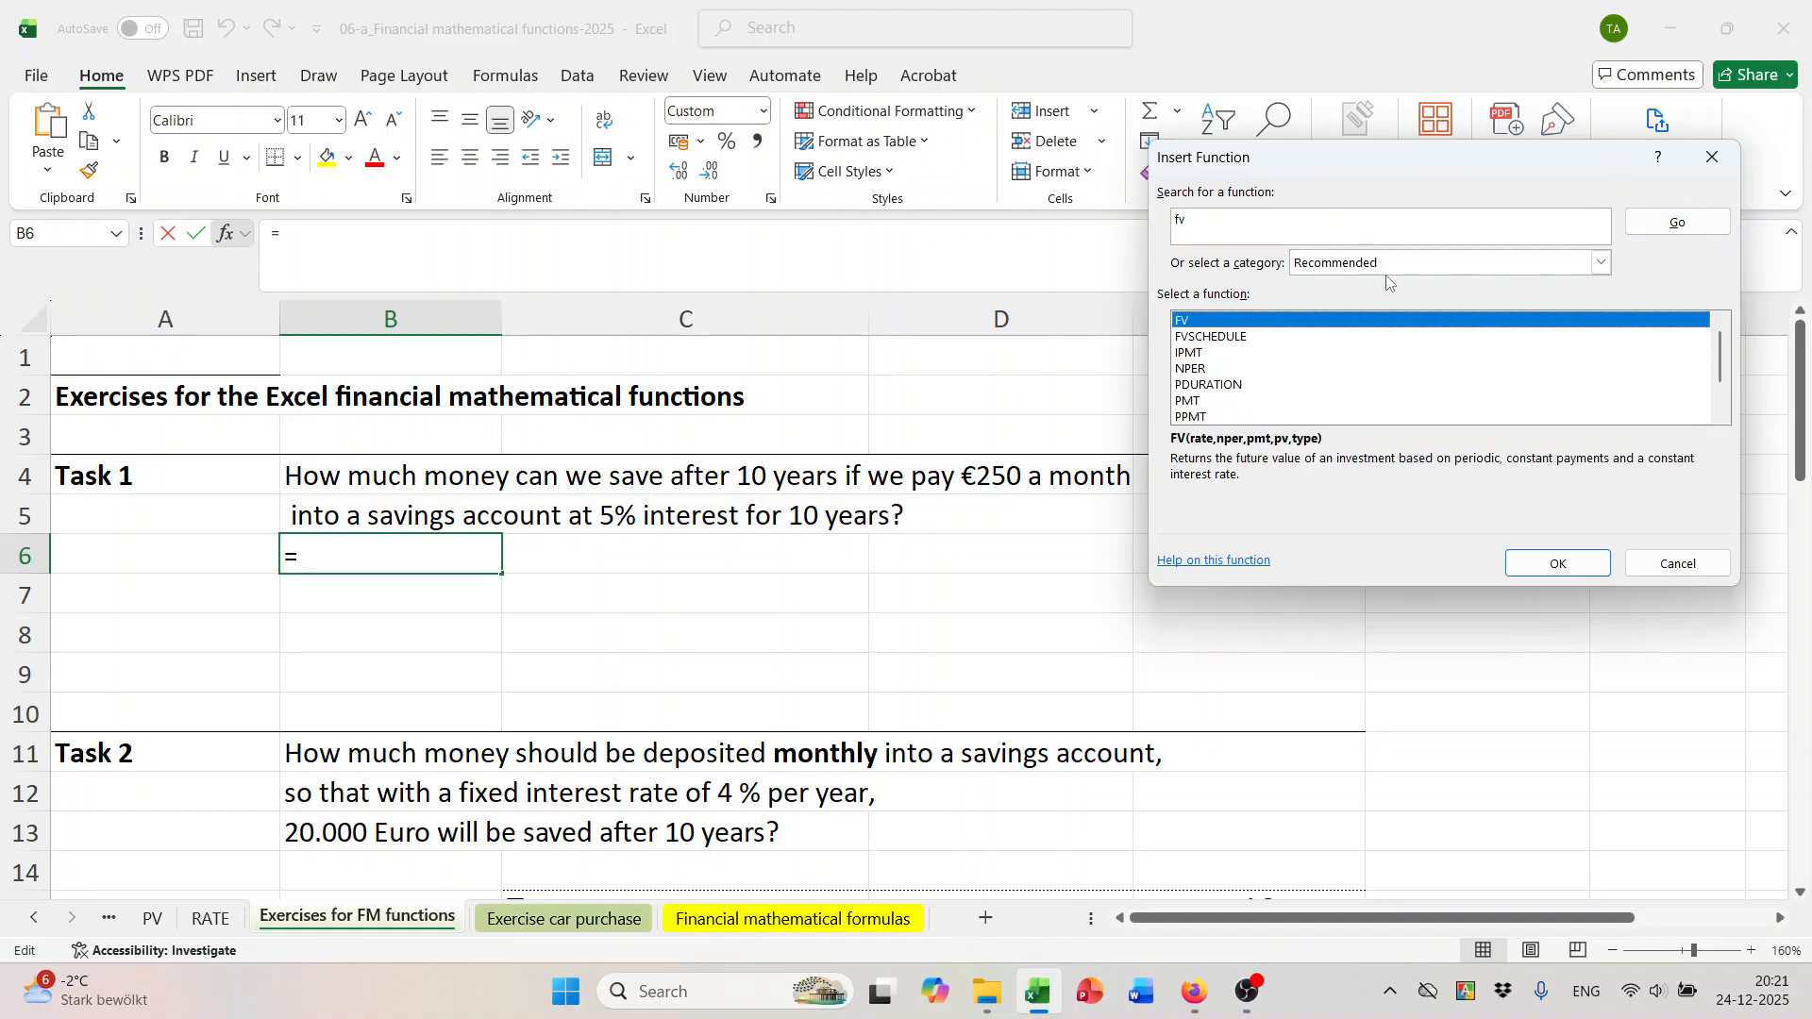
left_click(1558, 564)
Set the FV function's rate to 5% and its number of periods to 10.
left_click_drag(1292, 170, 1410, 367)
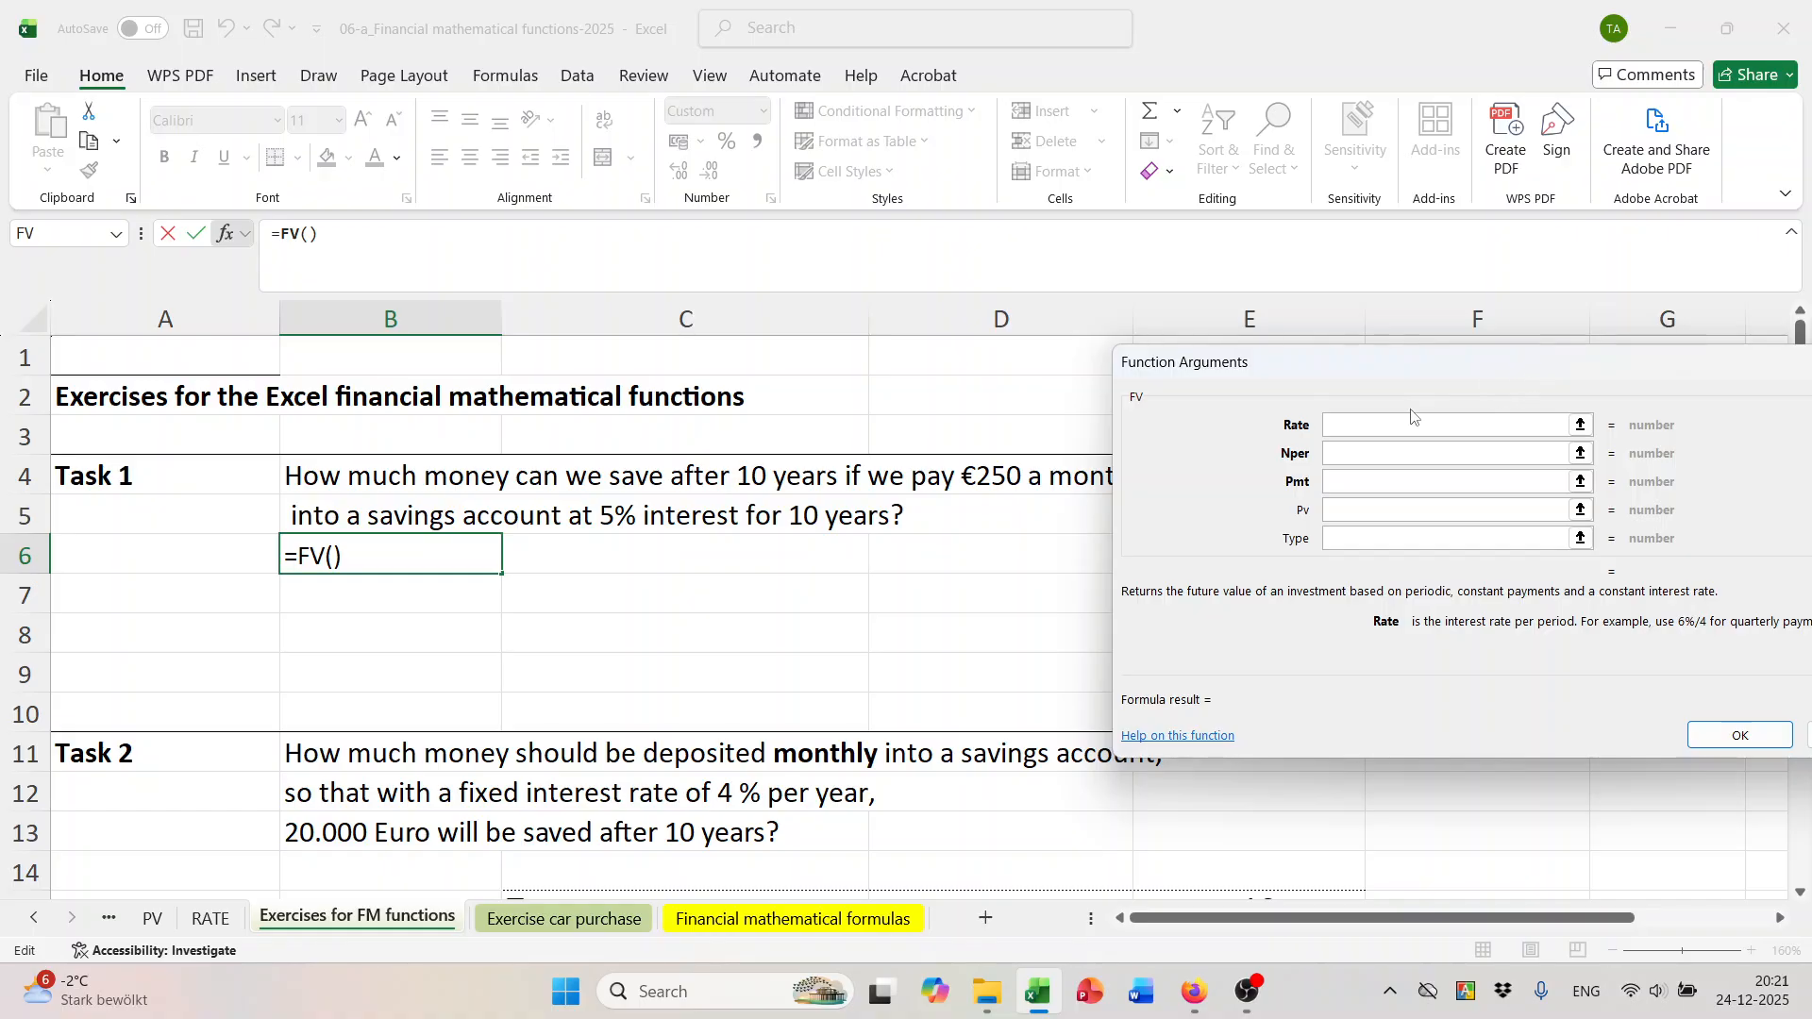
type("5%")
left_click(1381, 455)
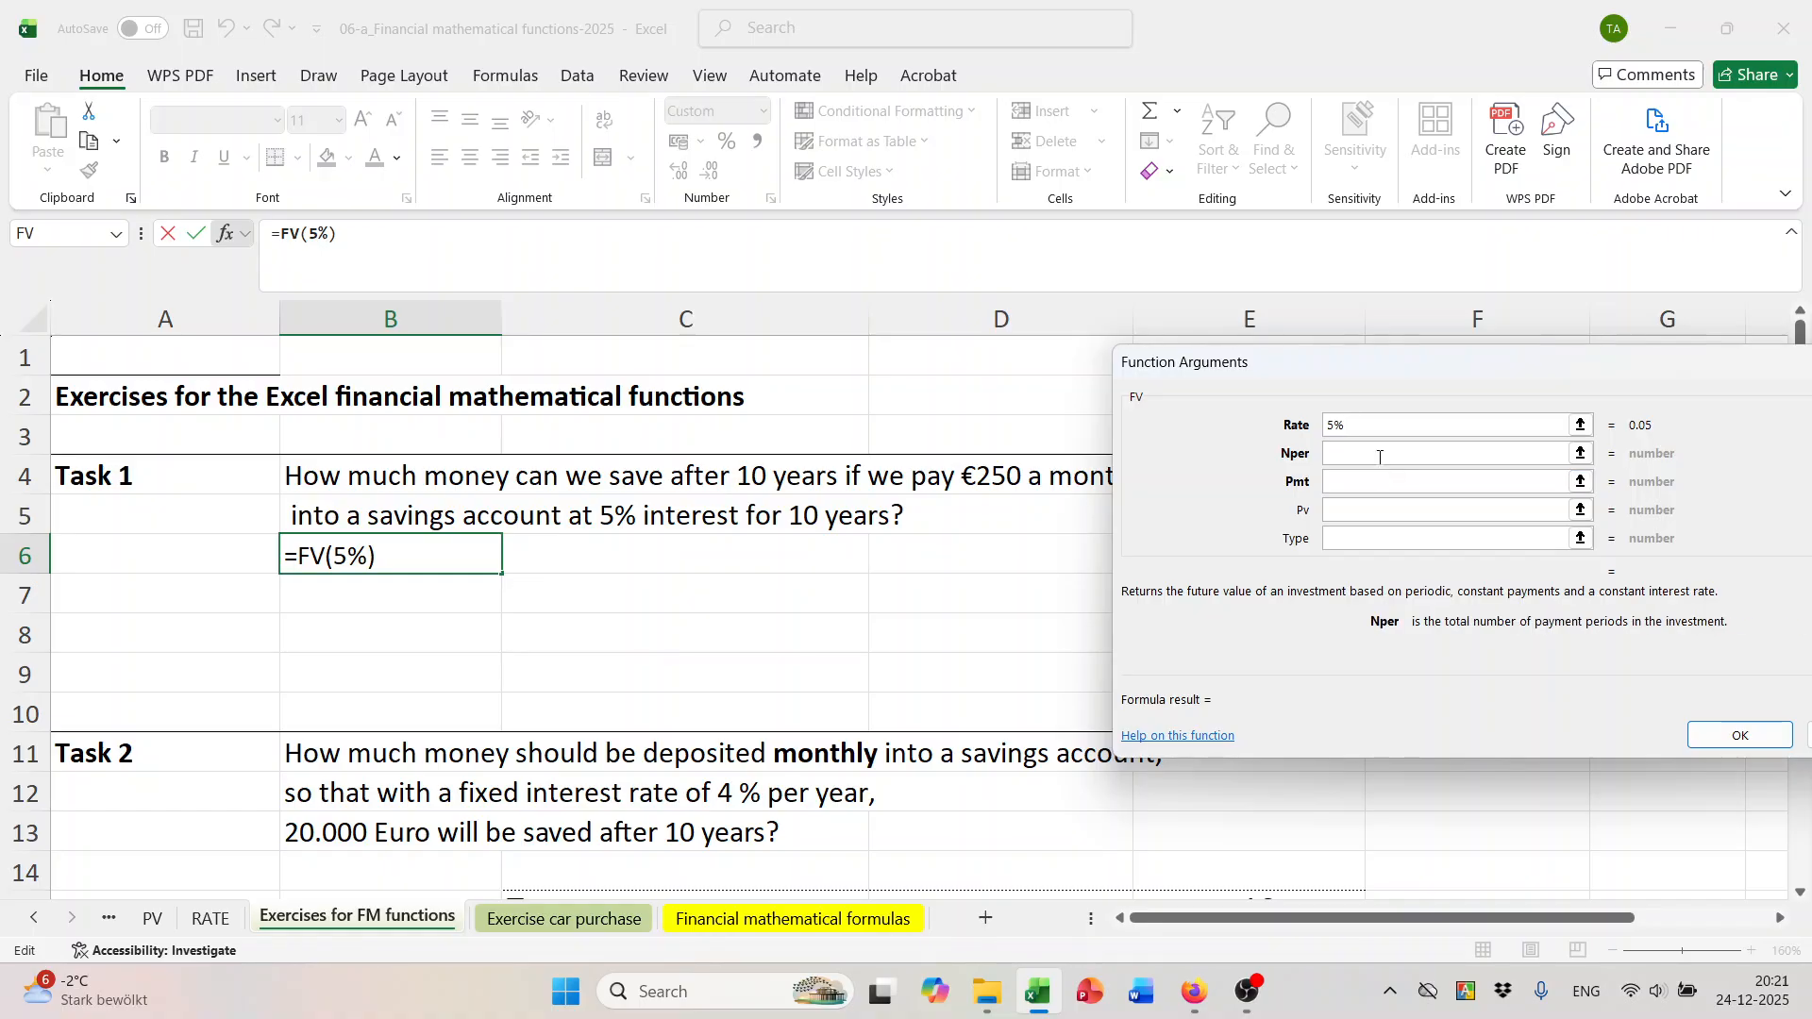
type("10")
Set the FV payment to 250*12 and the present value to 0, and complete the formula.
left_click(1337, 488)
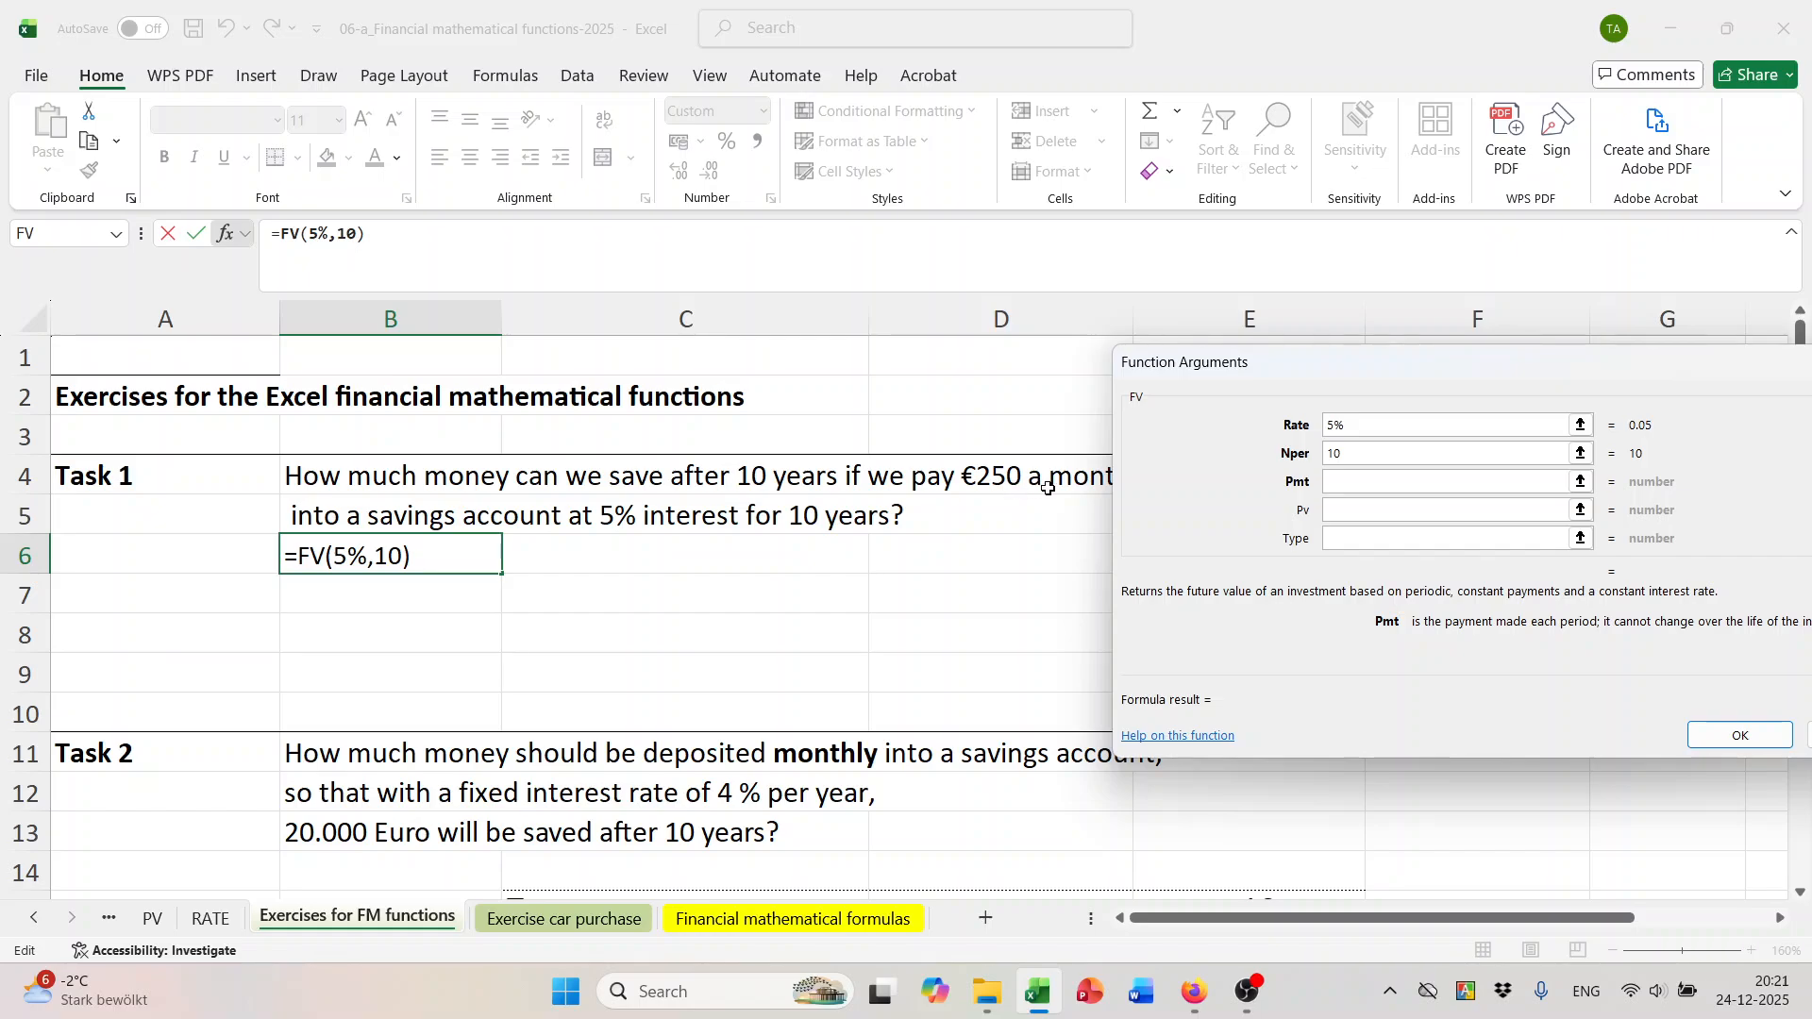
left_click_drag(1384, 361, 1378, 502)
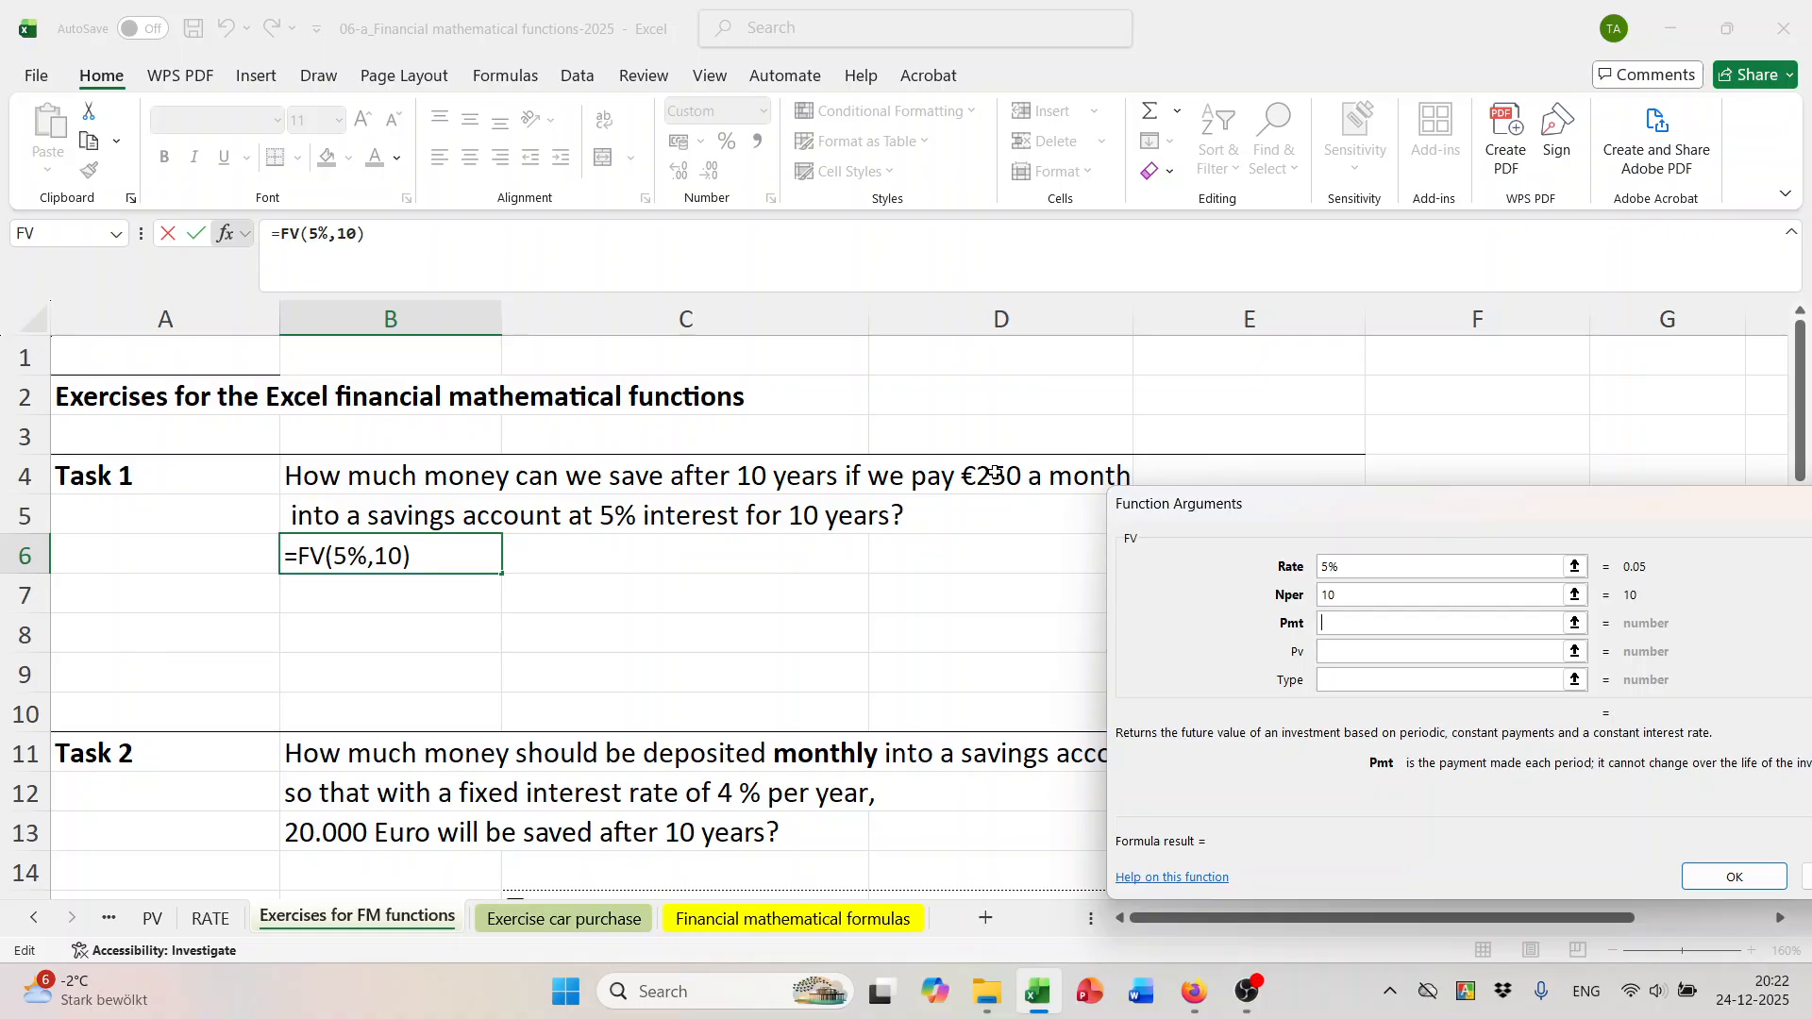
left_click_drag(1255, 506, 1293, 396)
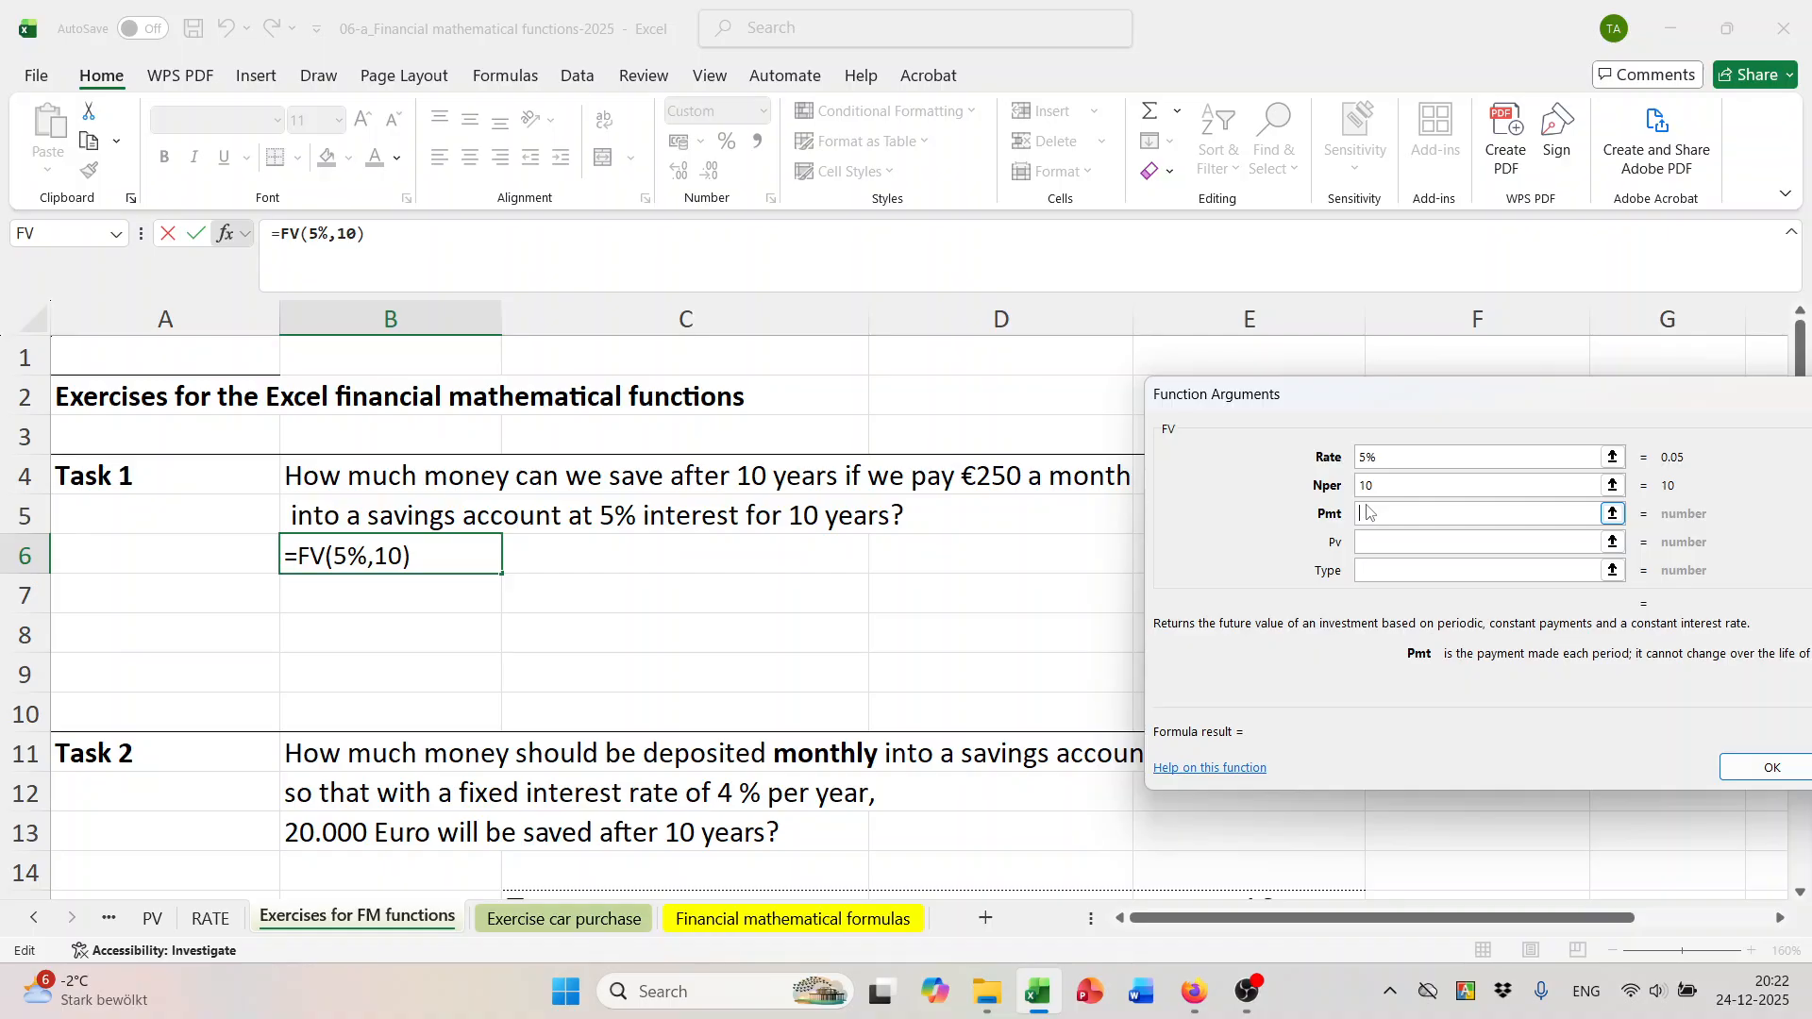
type("250")
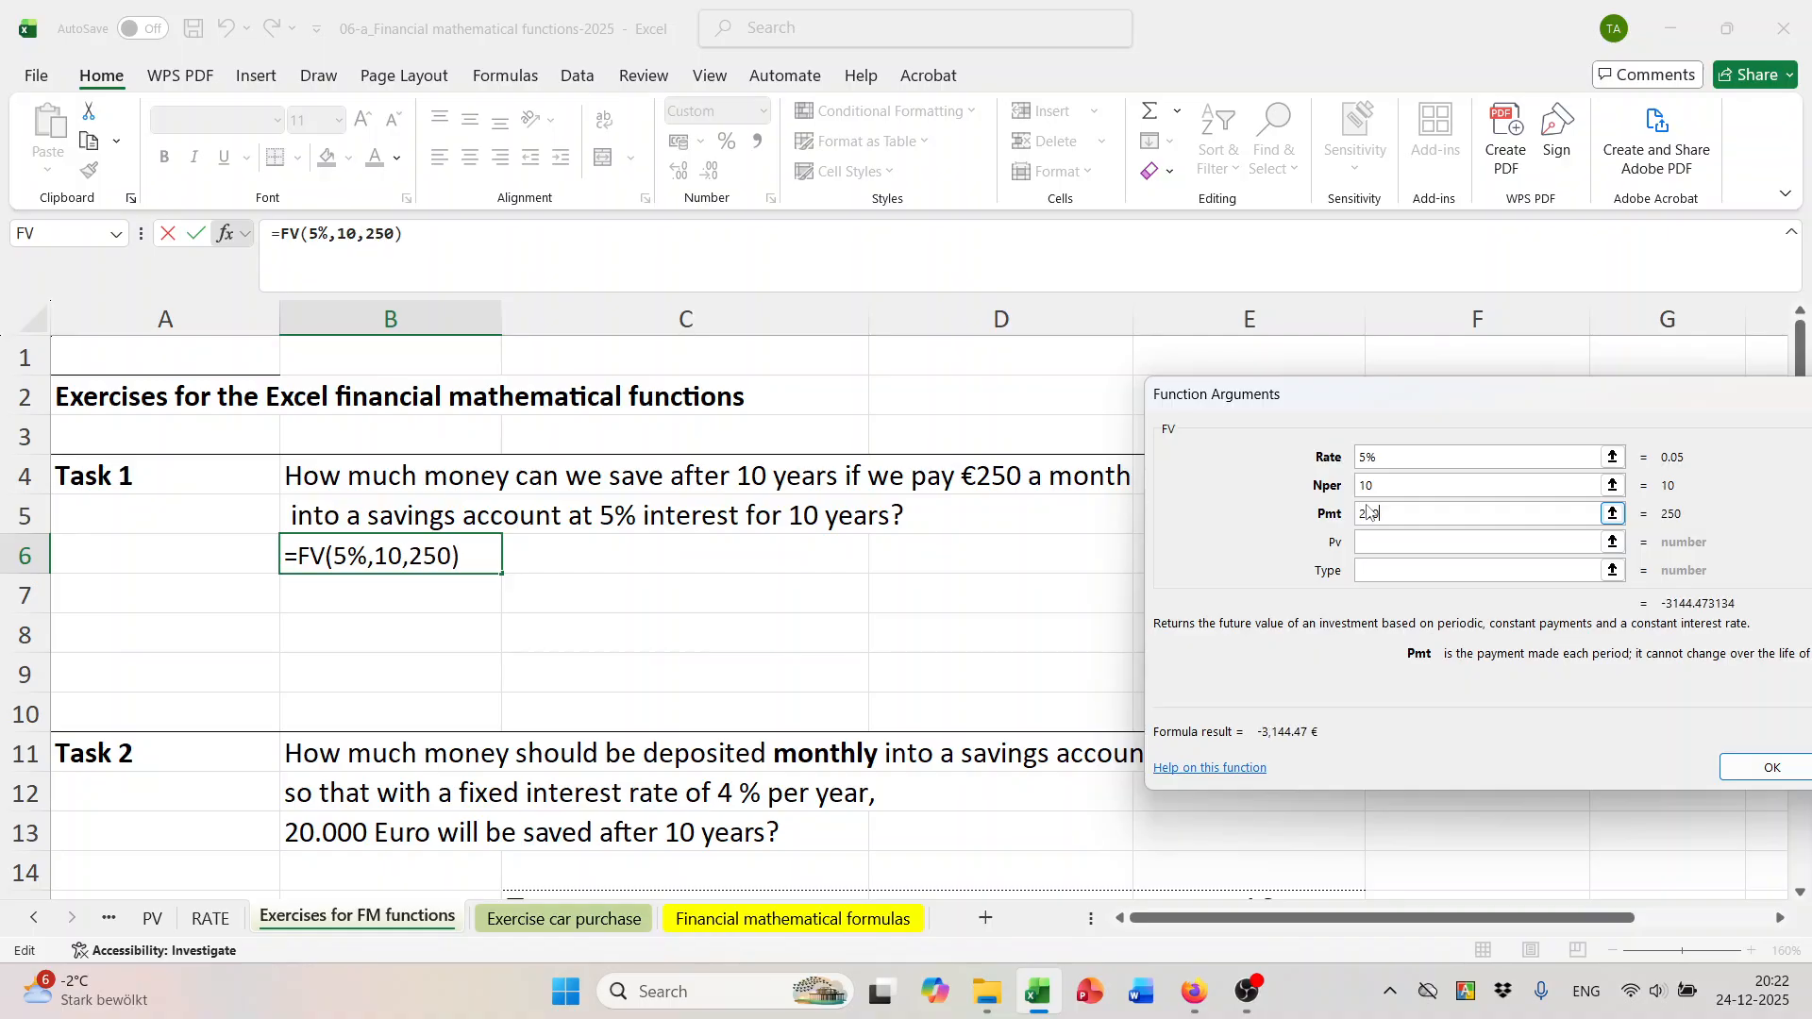
type("*12")
left_click(1384, 540)
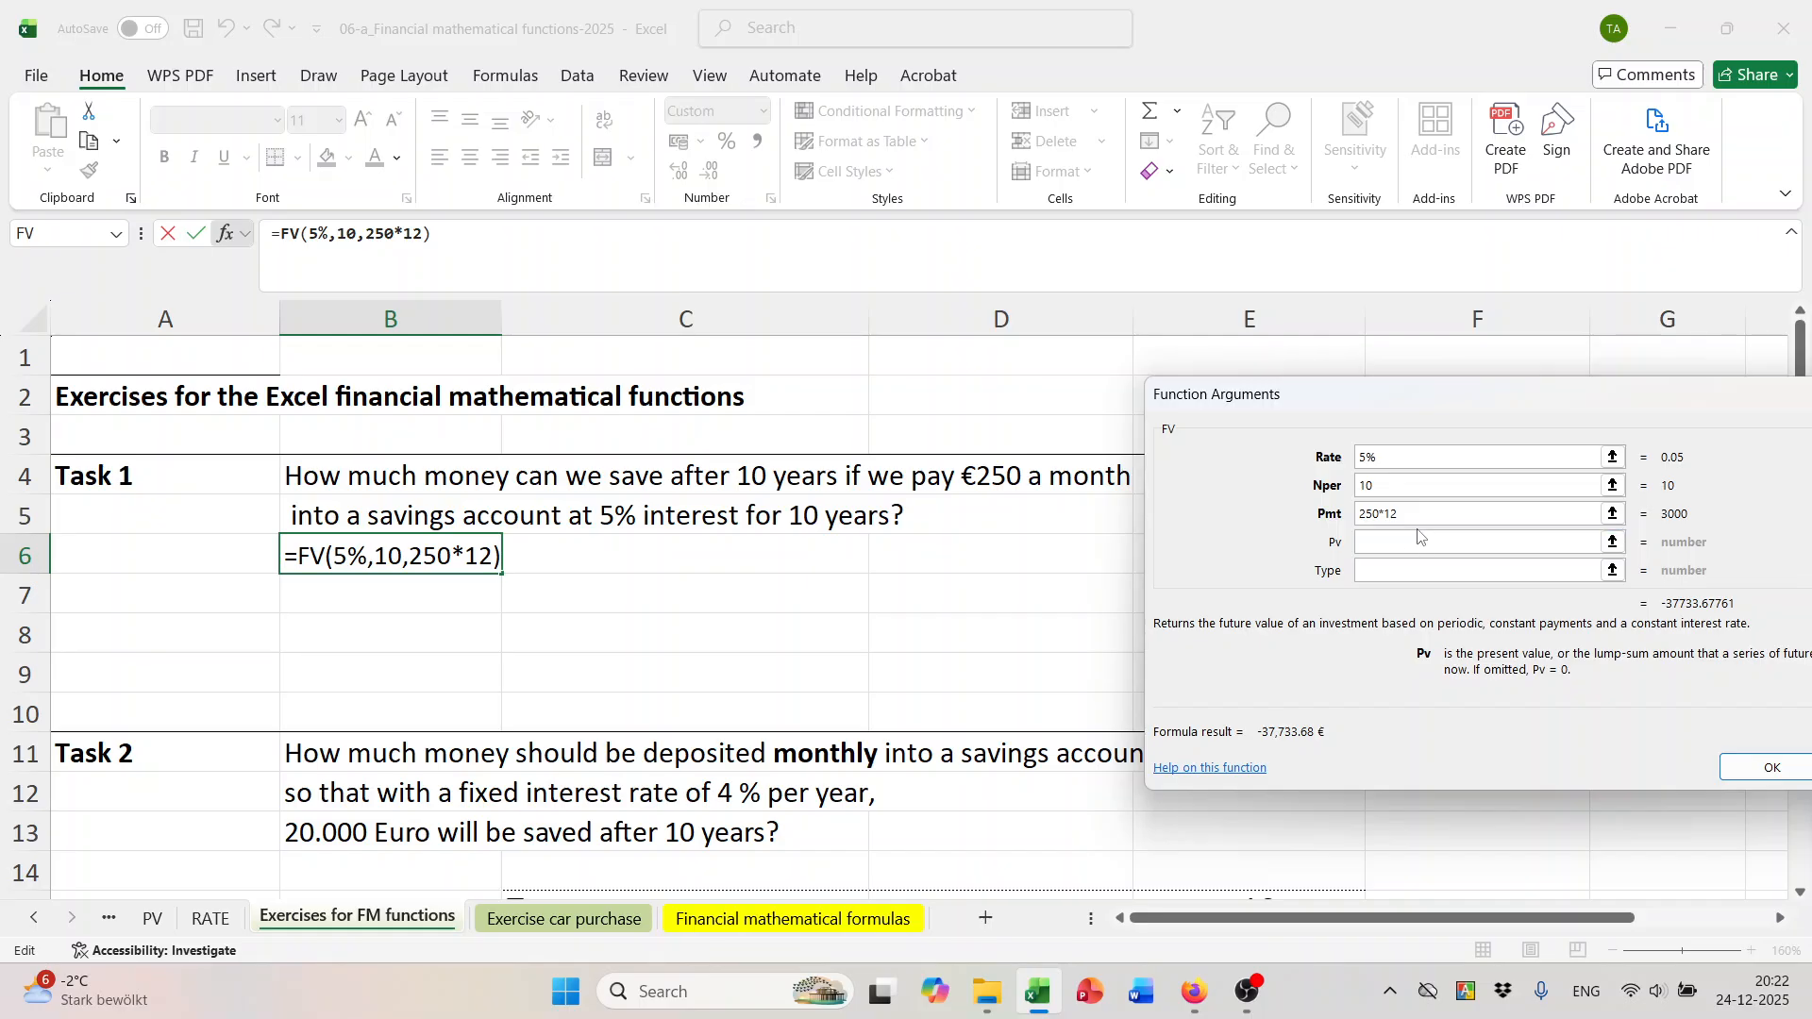
type("0")
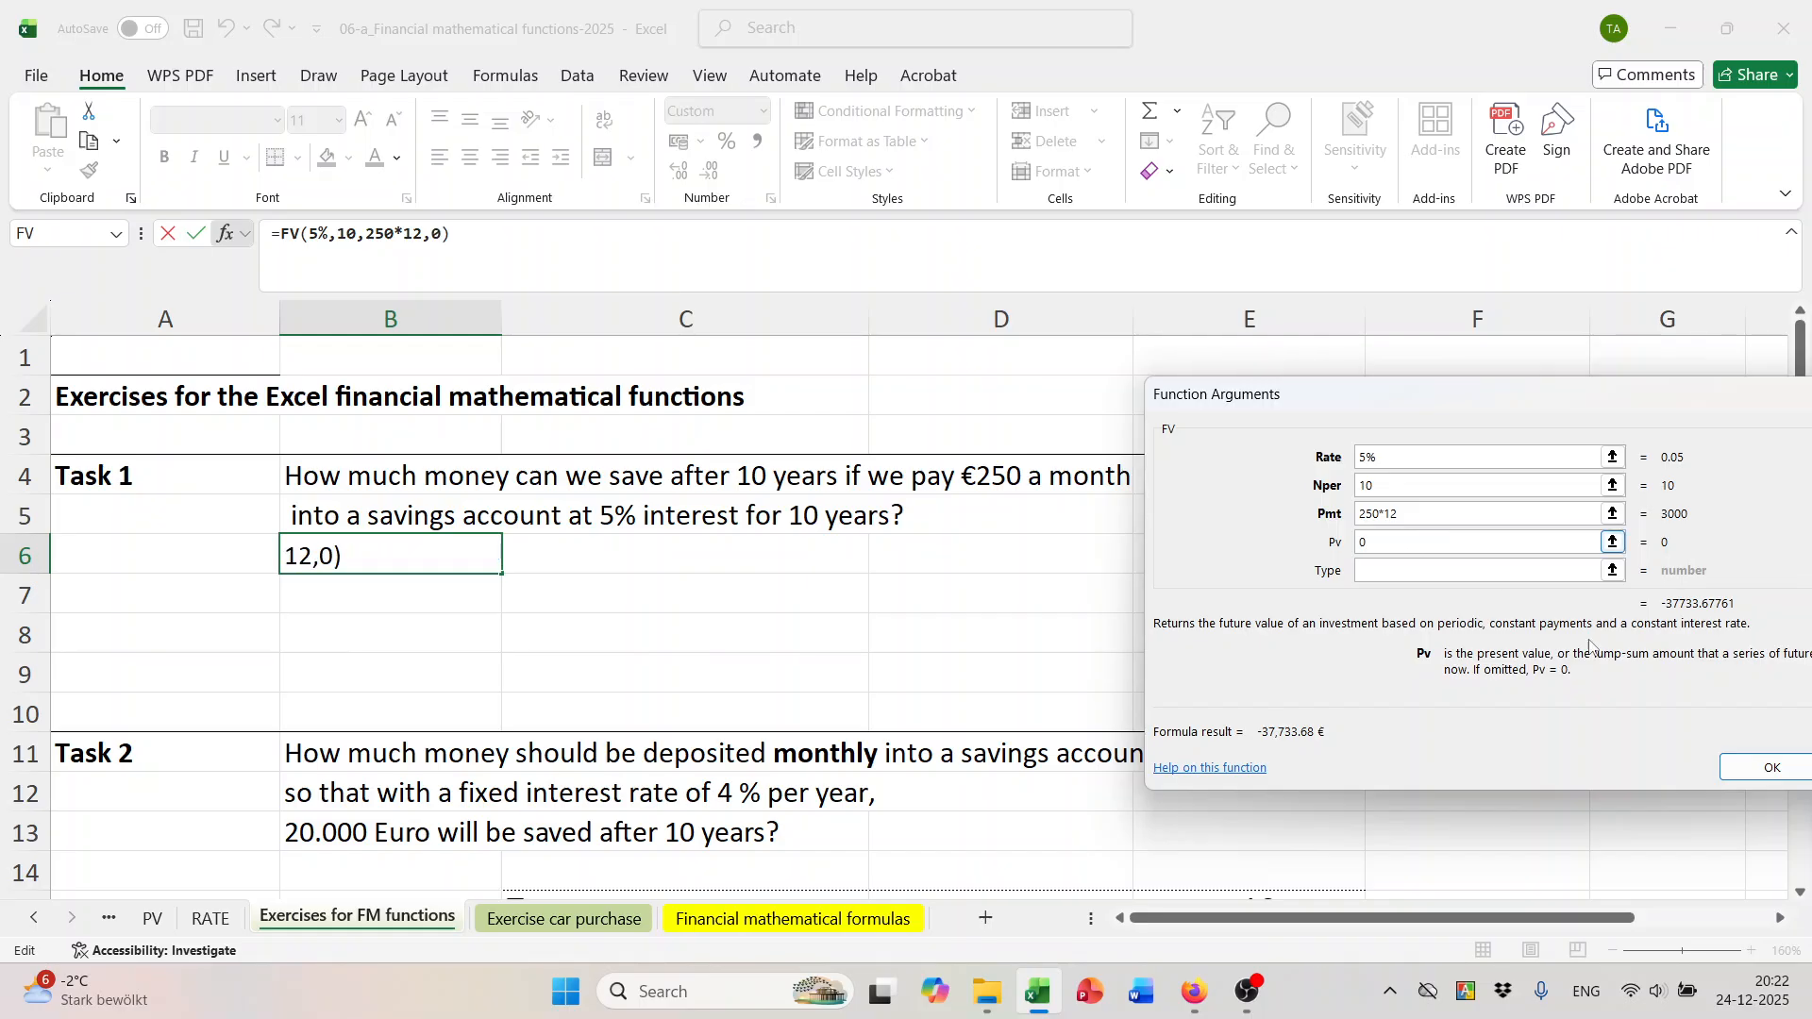
left_click(1772, 767)
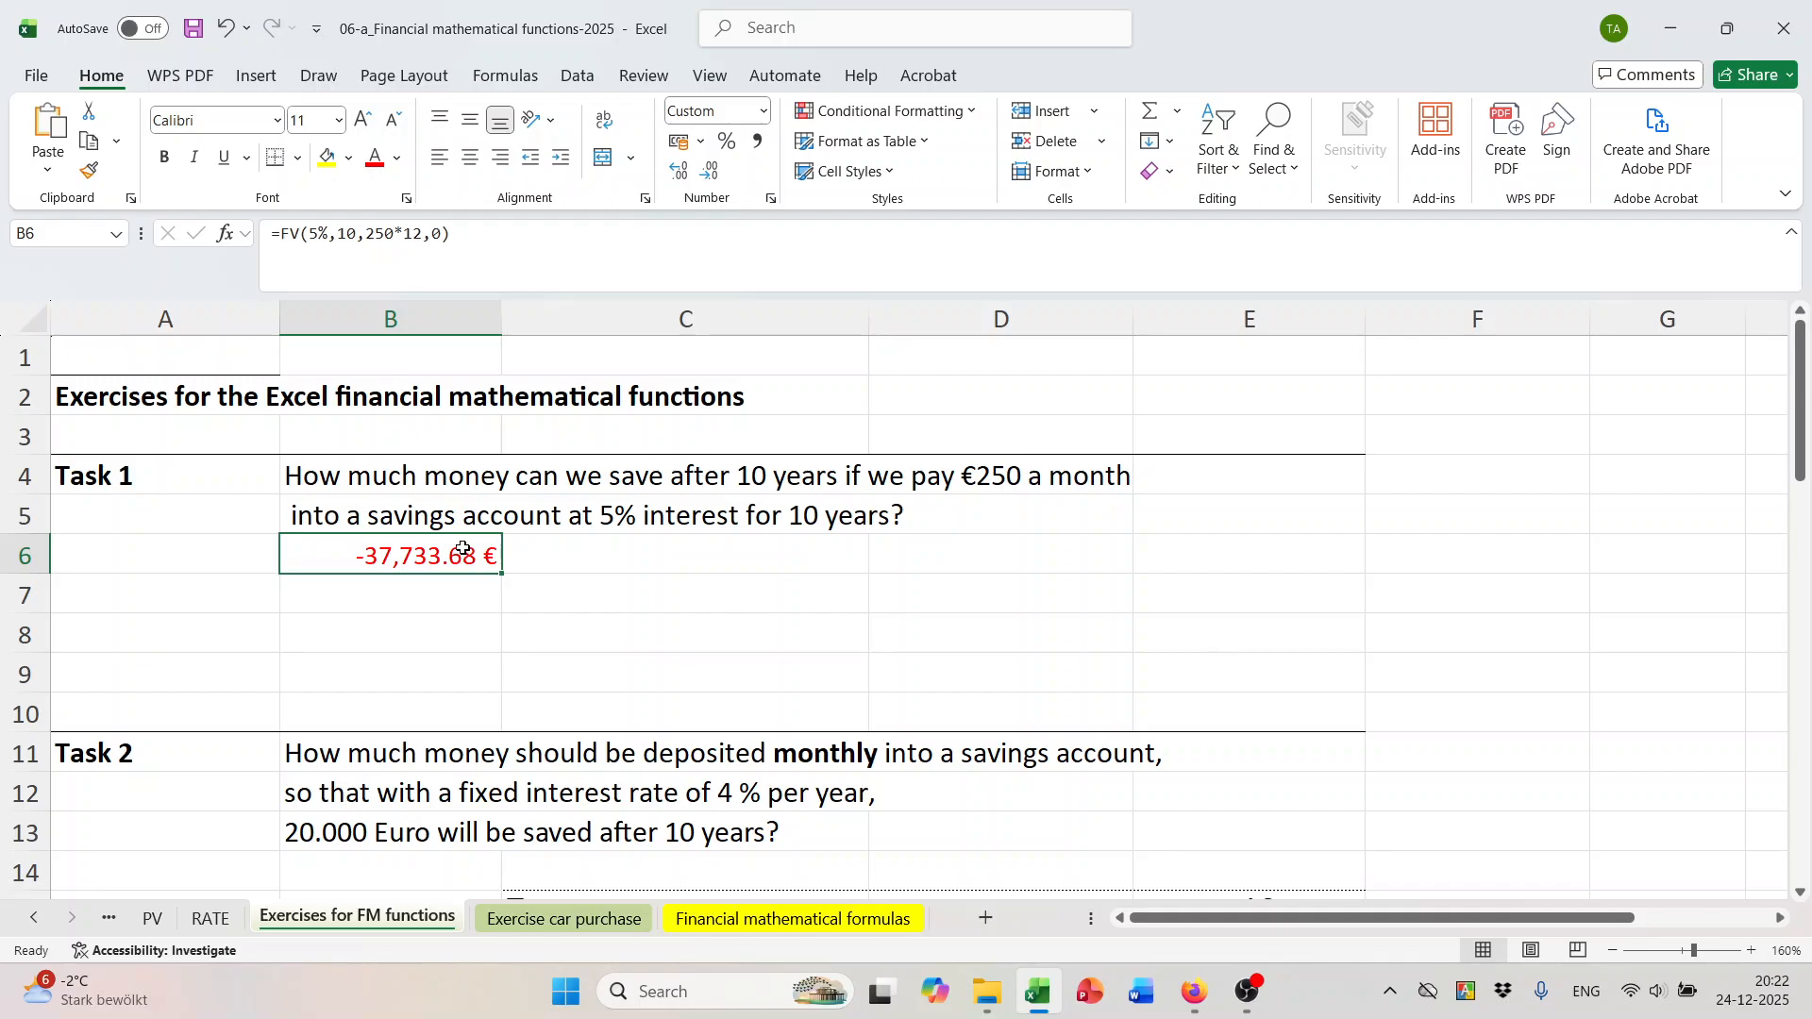
Edit the FV formula in B6 so the payment argument is negative, -250*12.
left_click(226, 234)
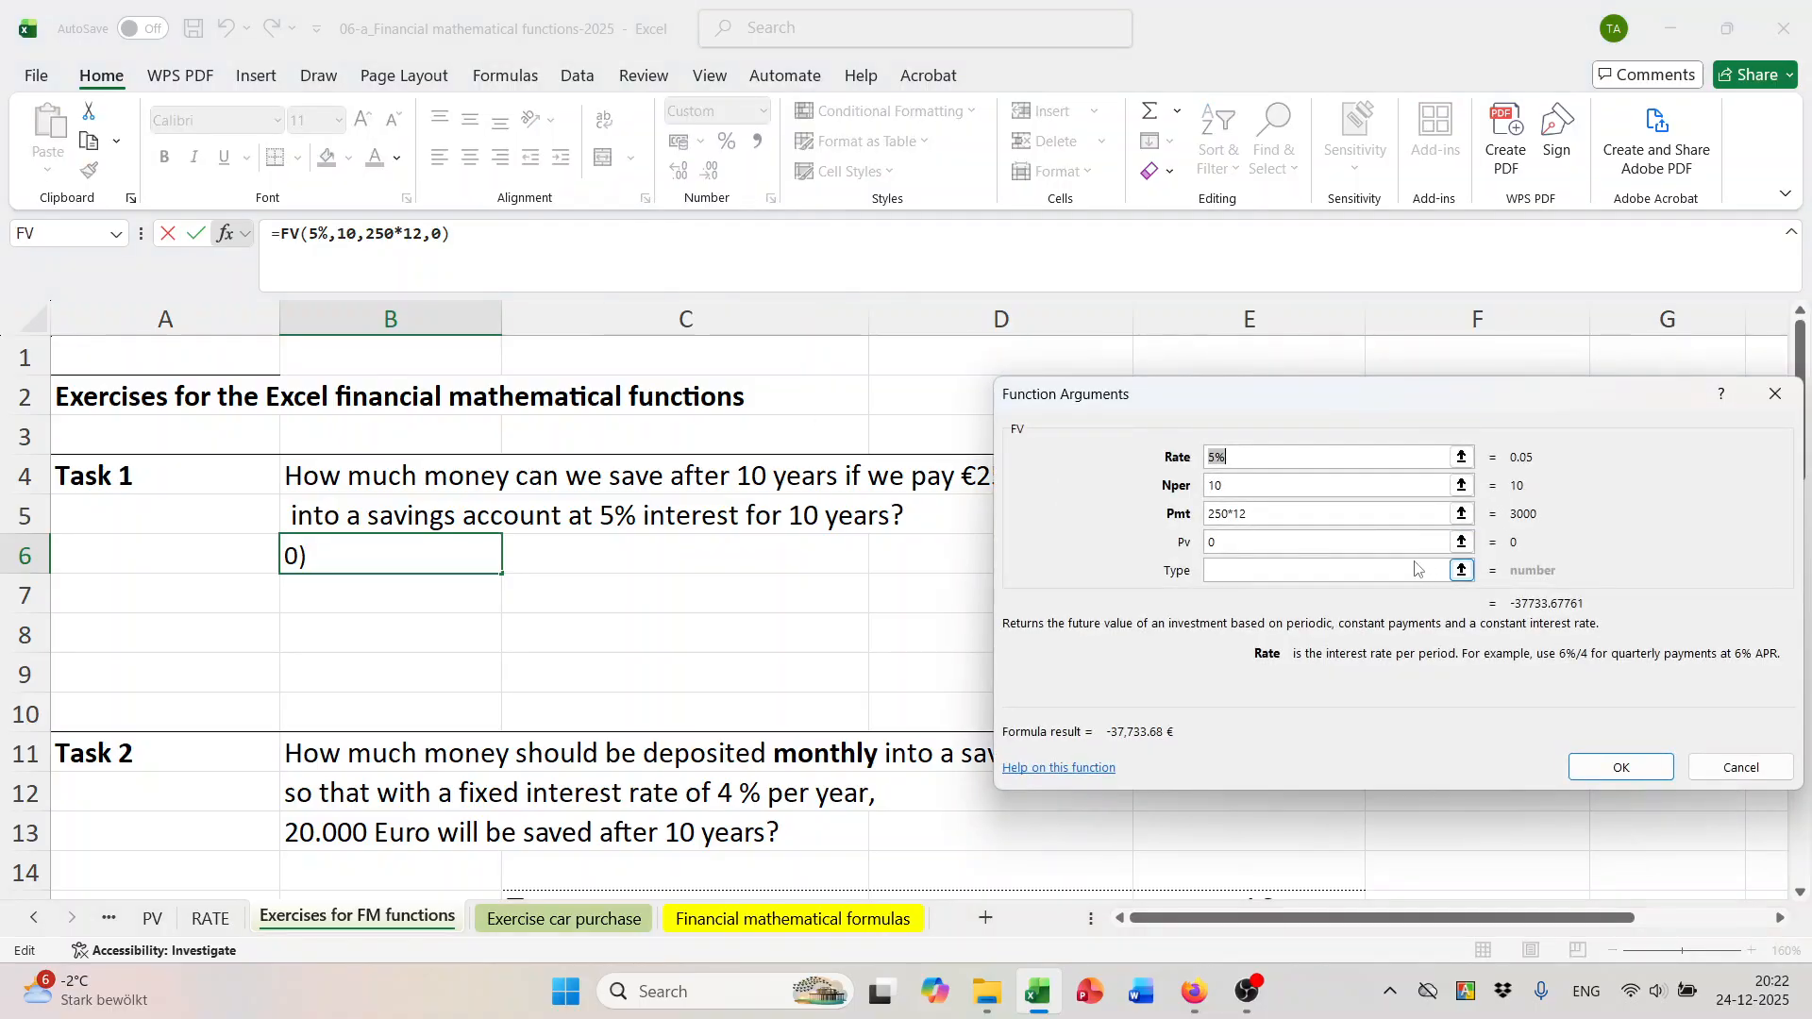
left_click(1213, 515)
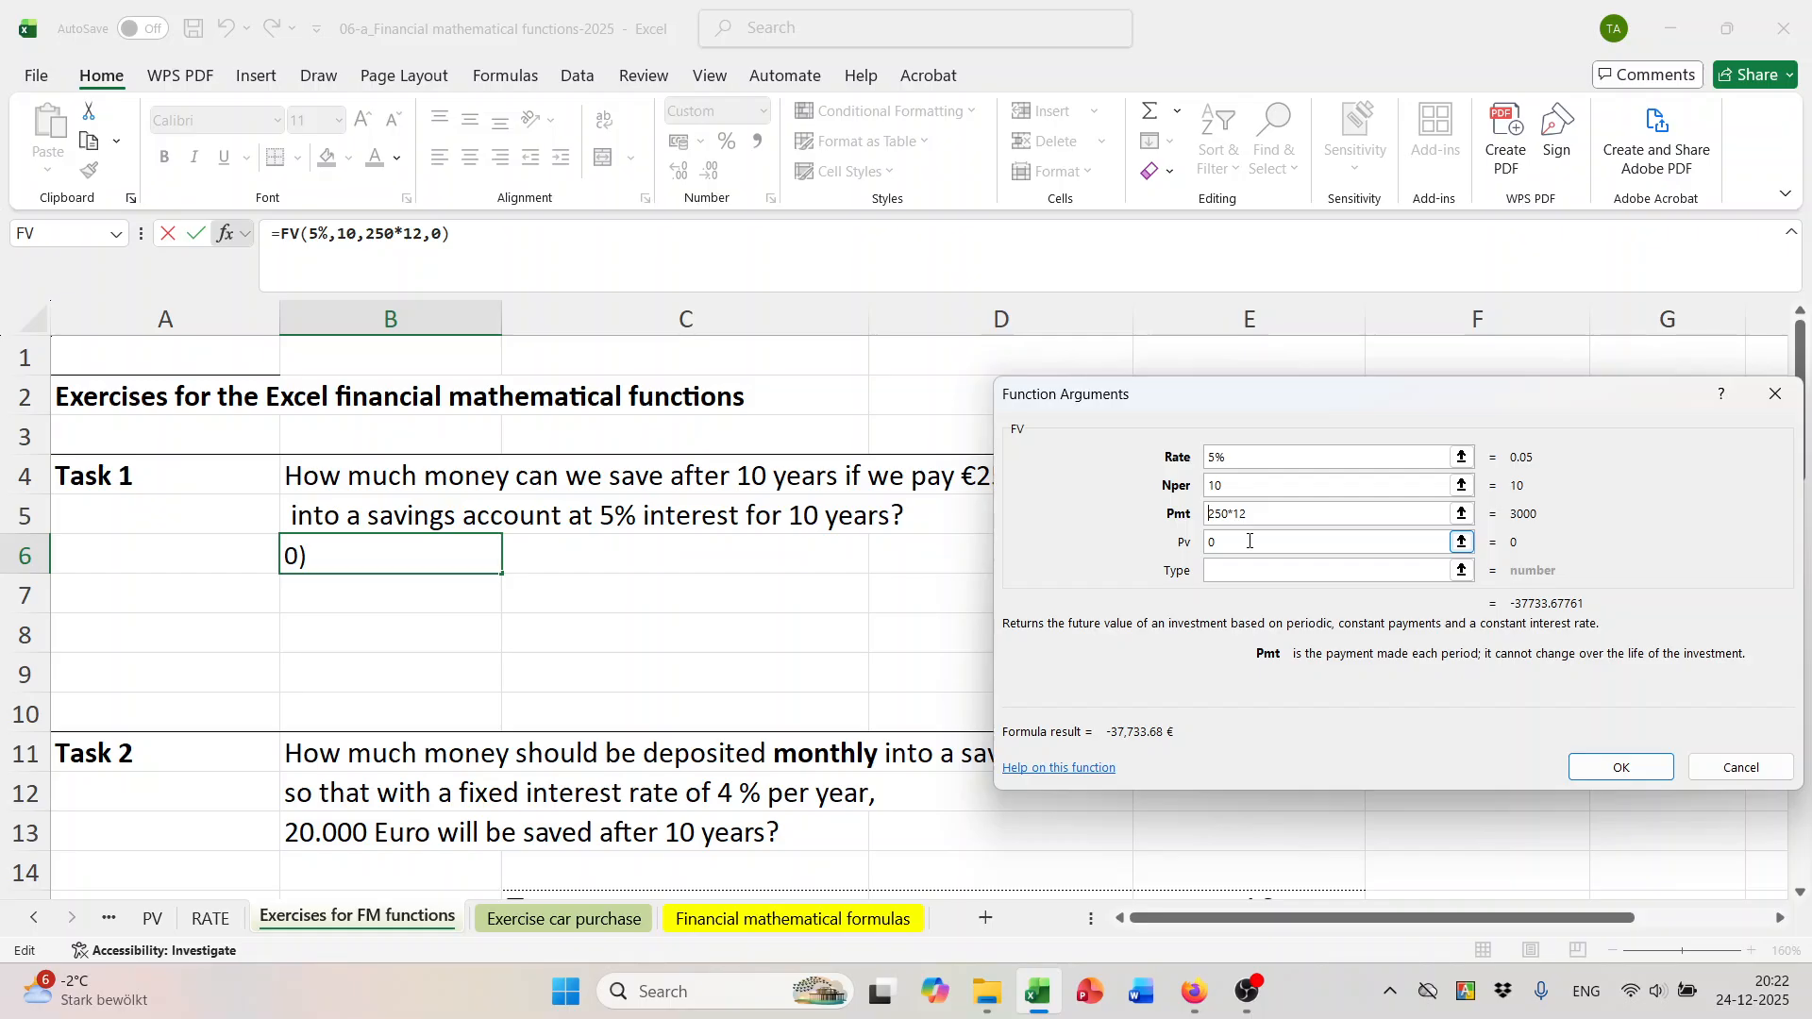
type("-")
left_click(1619, 767)
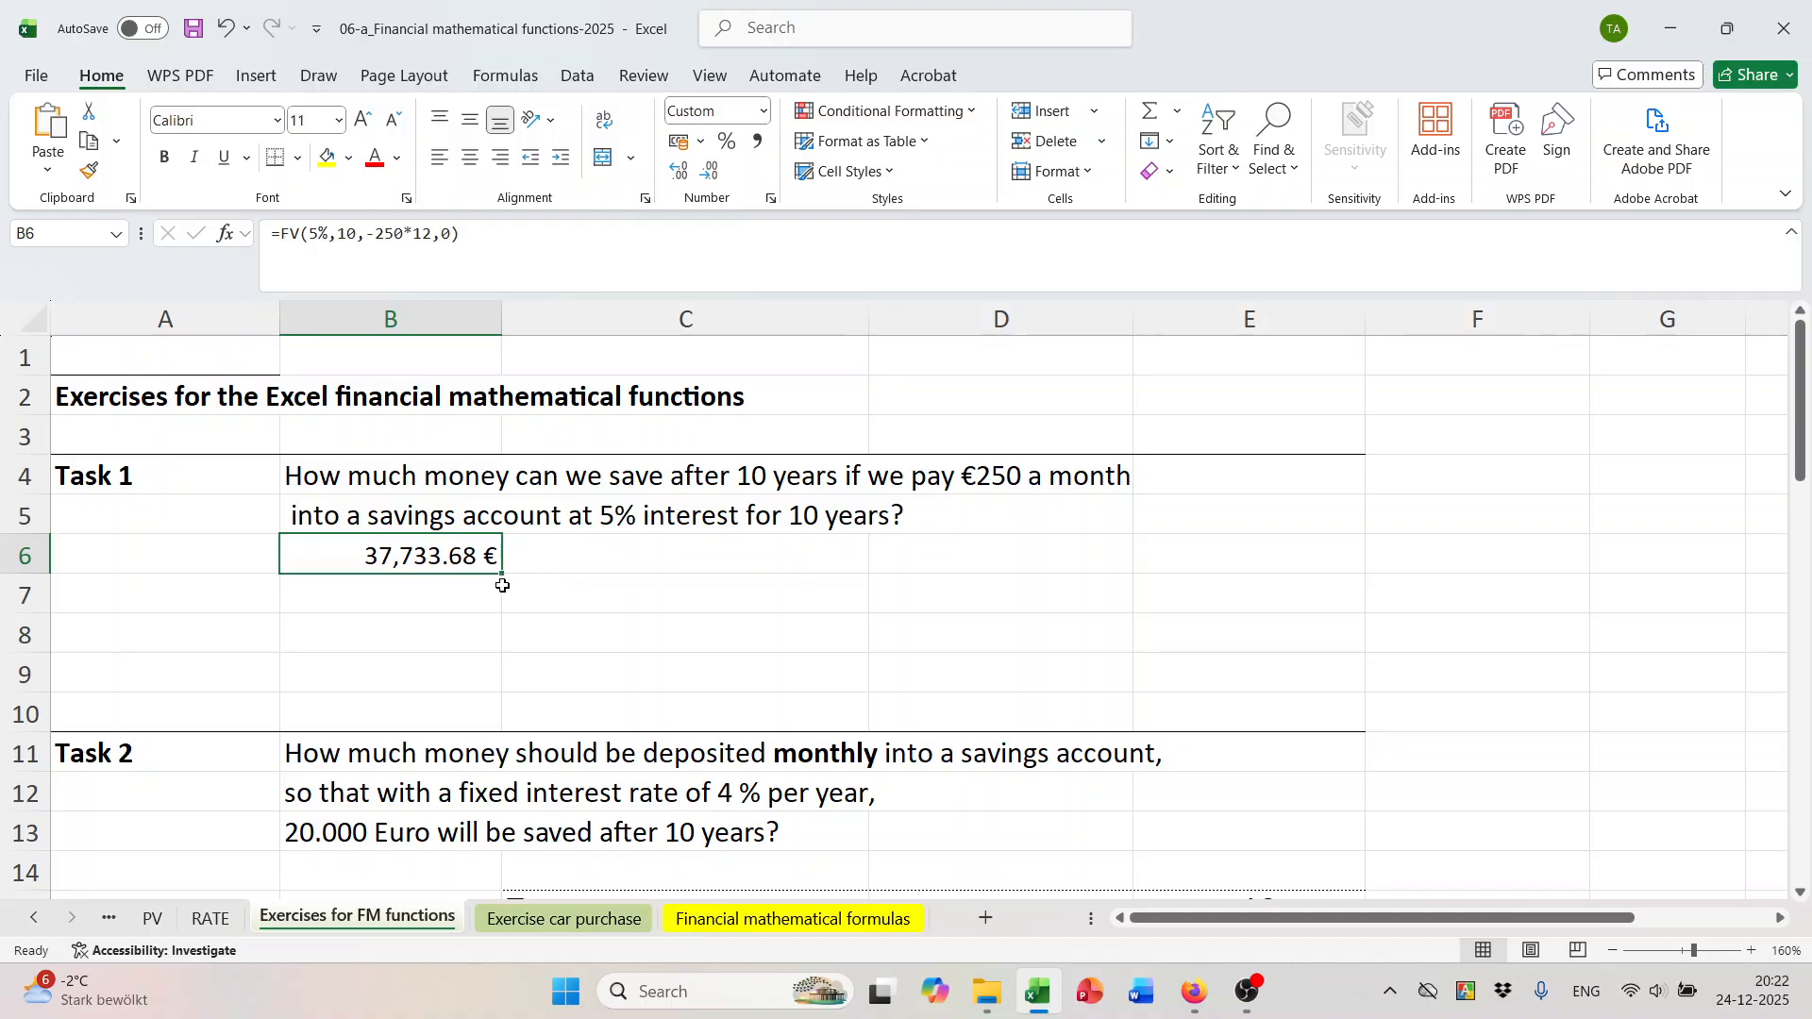
Label the Task 1 result by entering "Future Value" in cell A6.
left_click(226, 559)
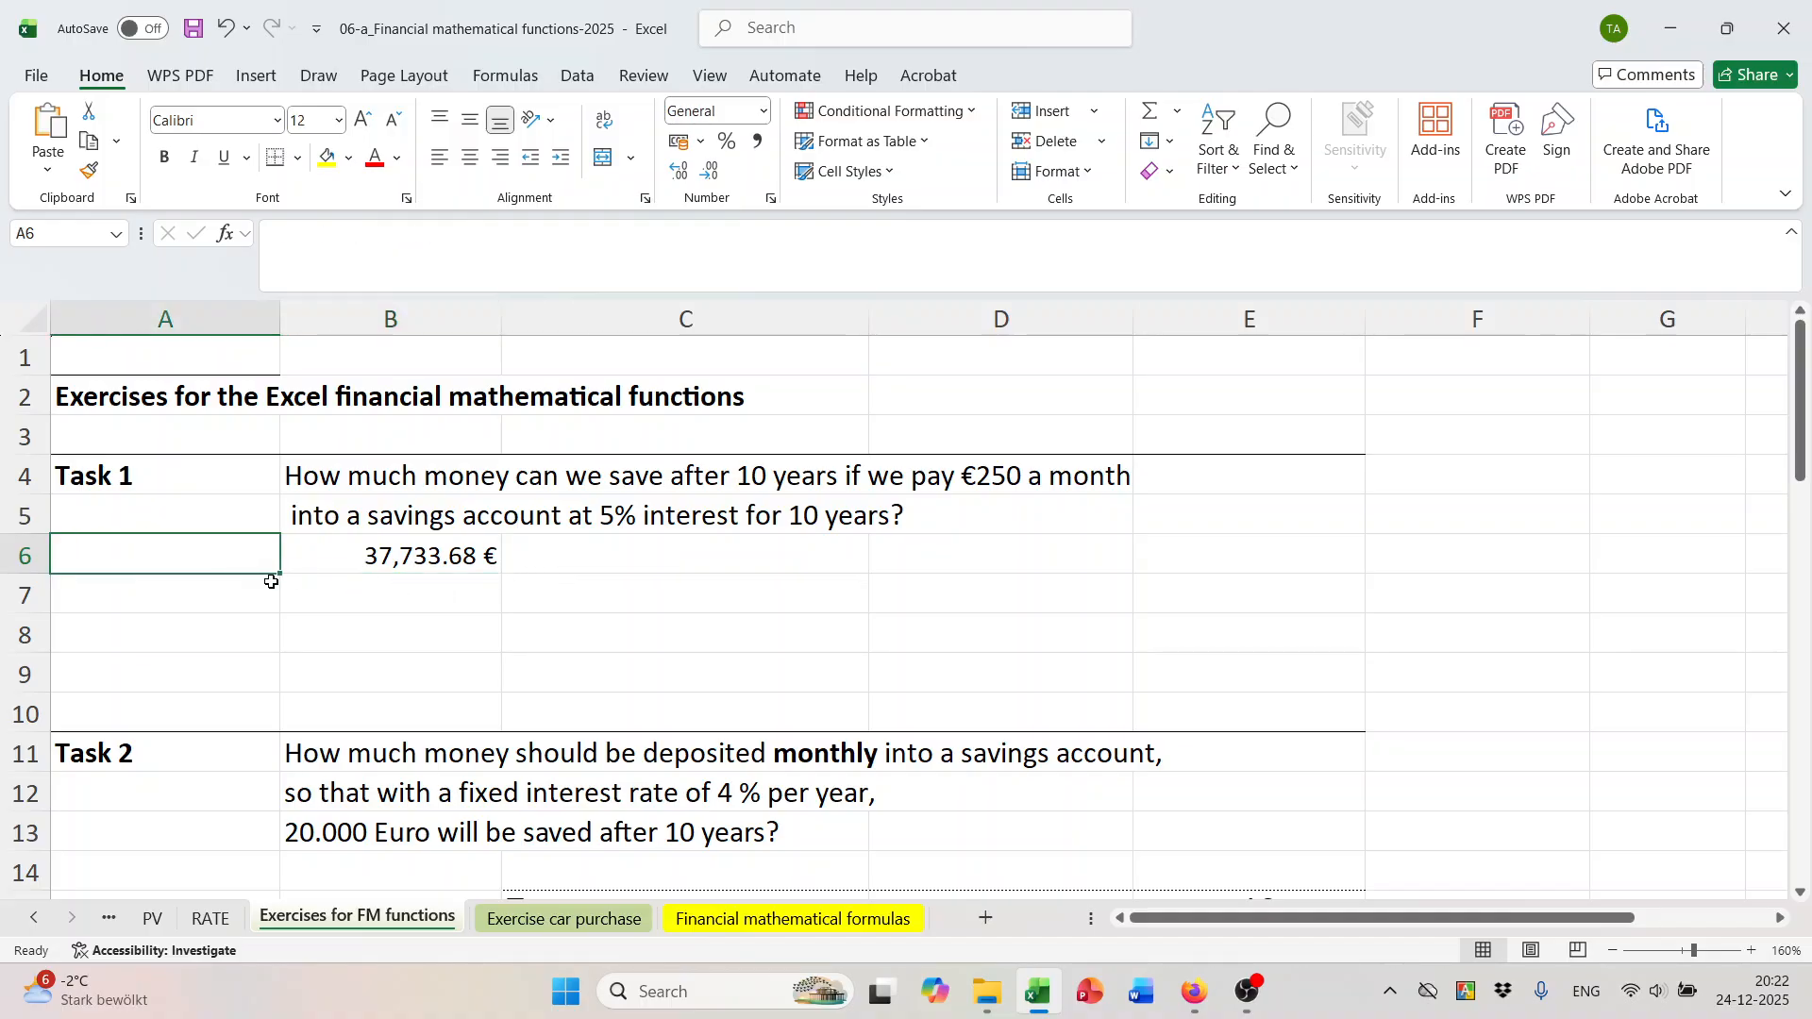
type("Future Value")
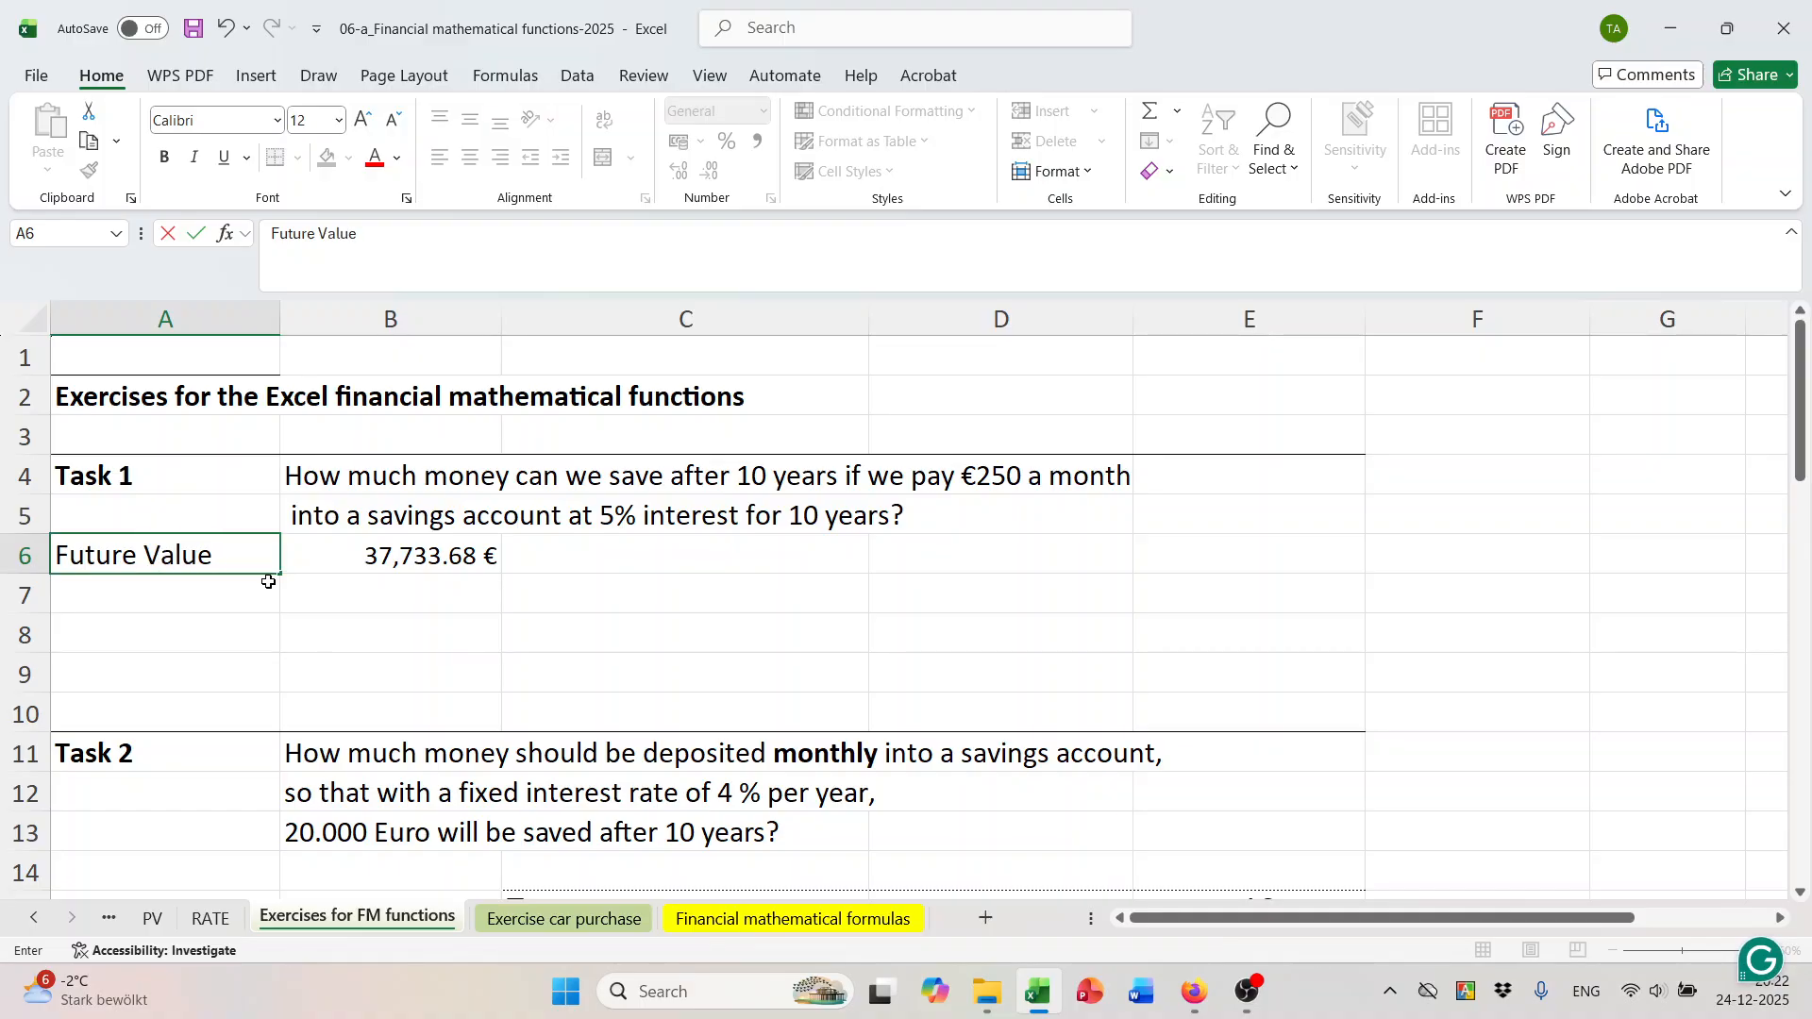
left_click(230, 627)
Format cells A6:B6 with a standard light blue font and a light tan theme fill.
left_click_drag(126, 535, 396, 557)
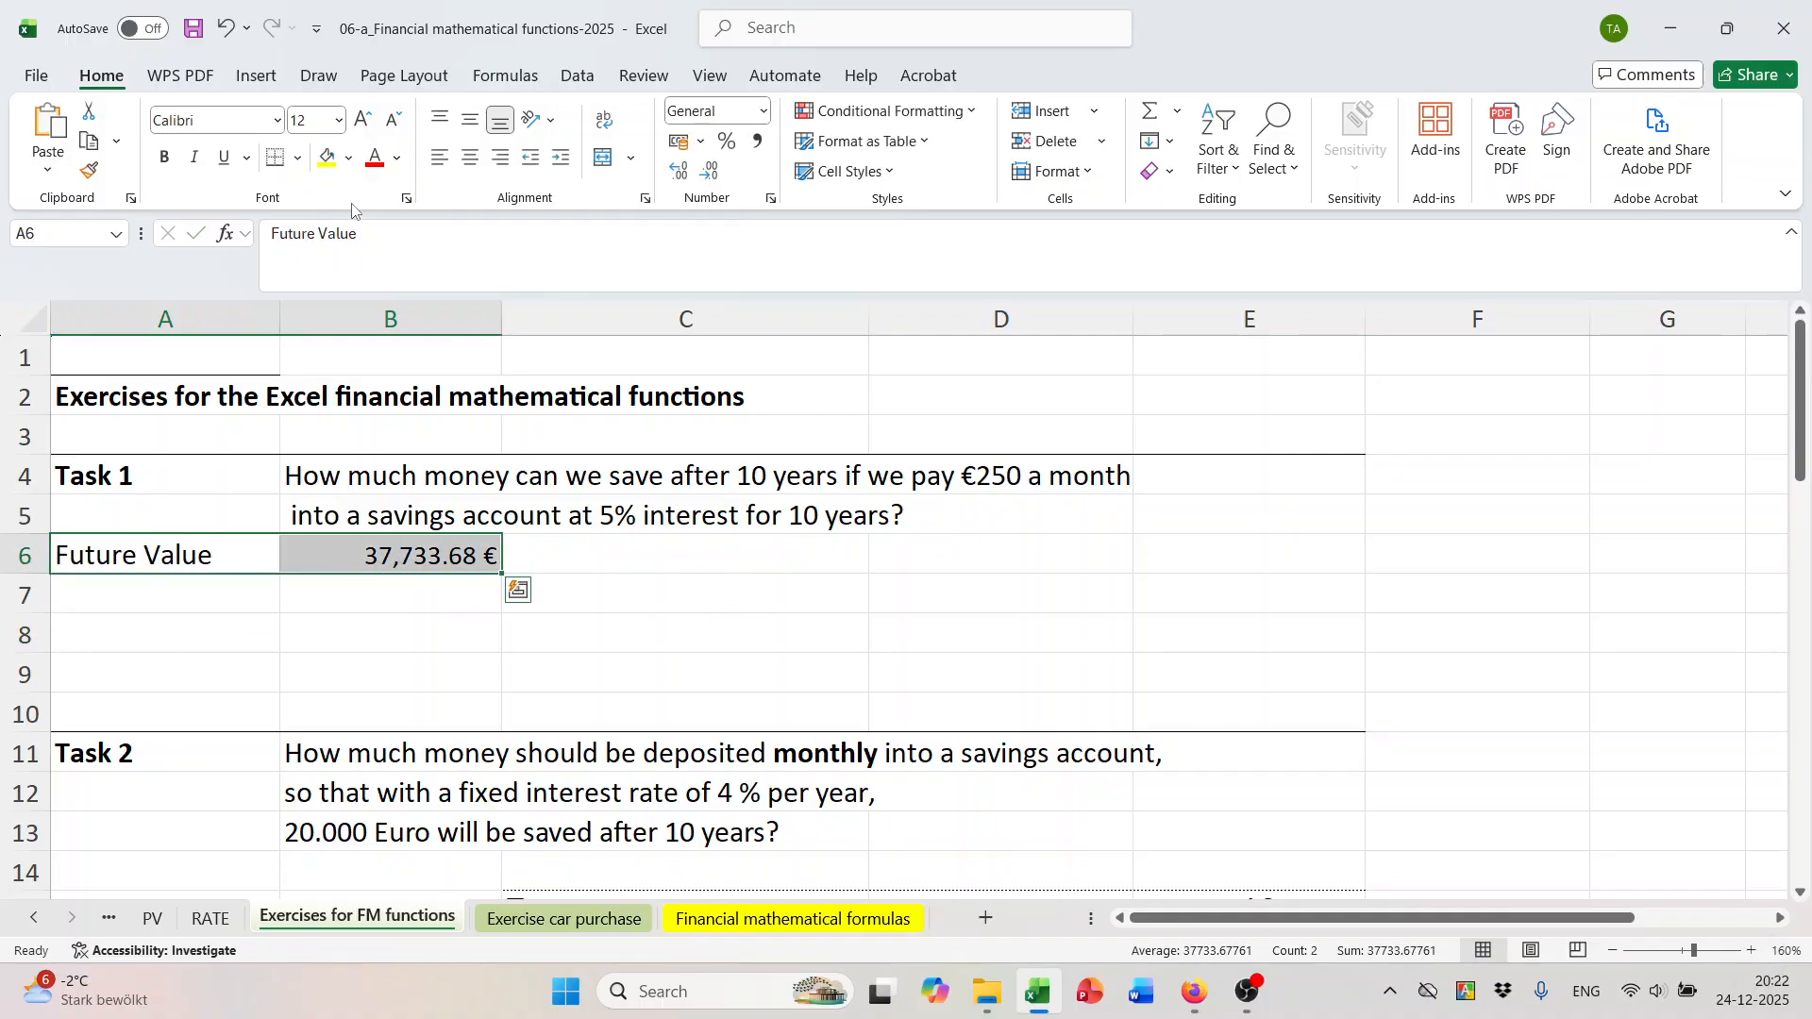
left_click(398, 159)
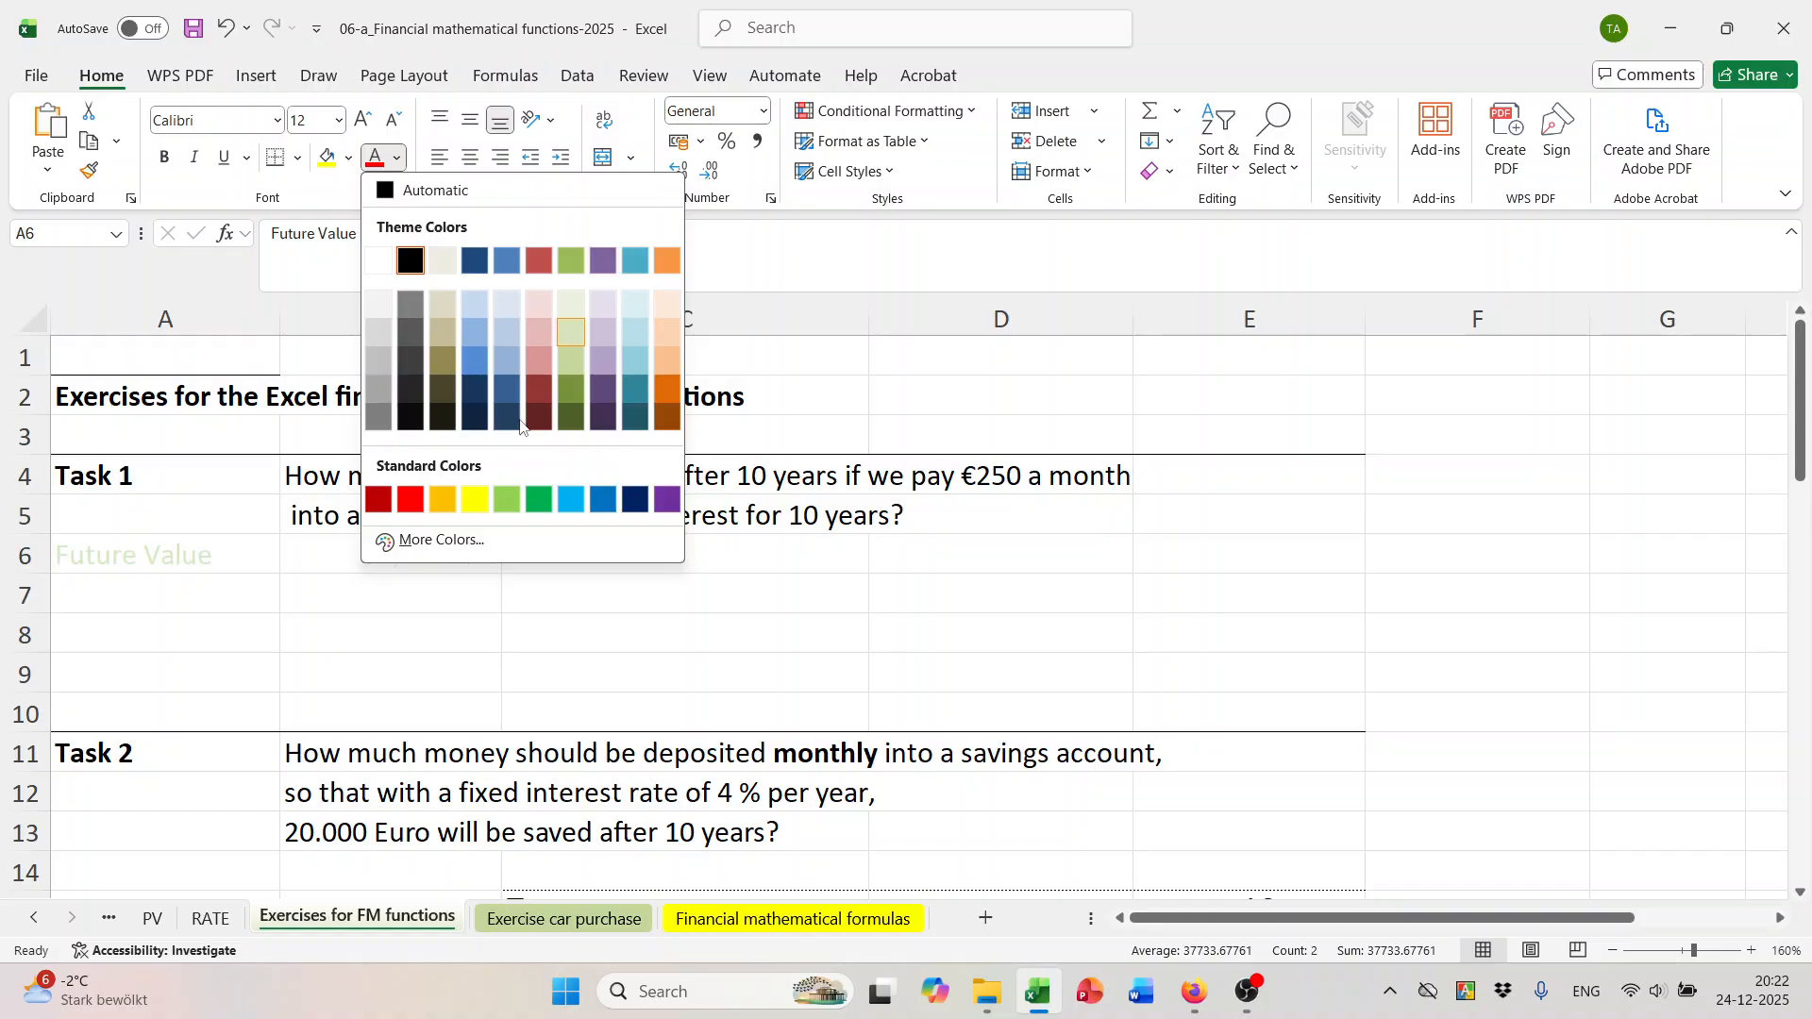
left_click(571, 499)
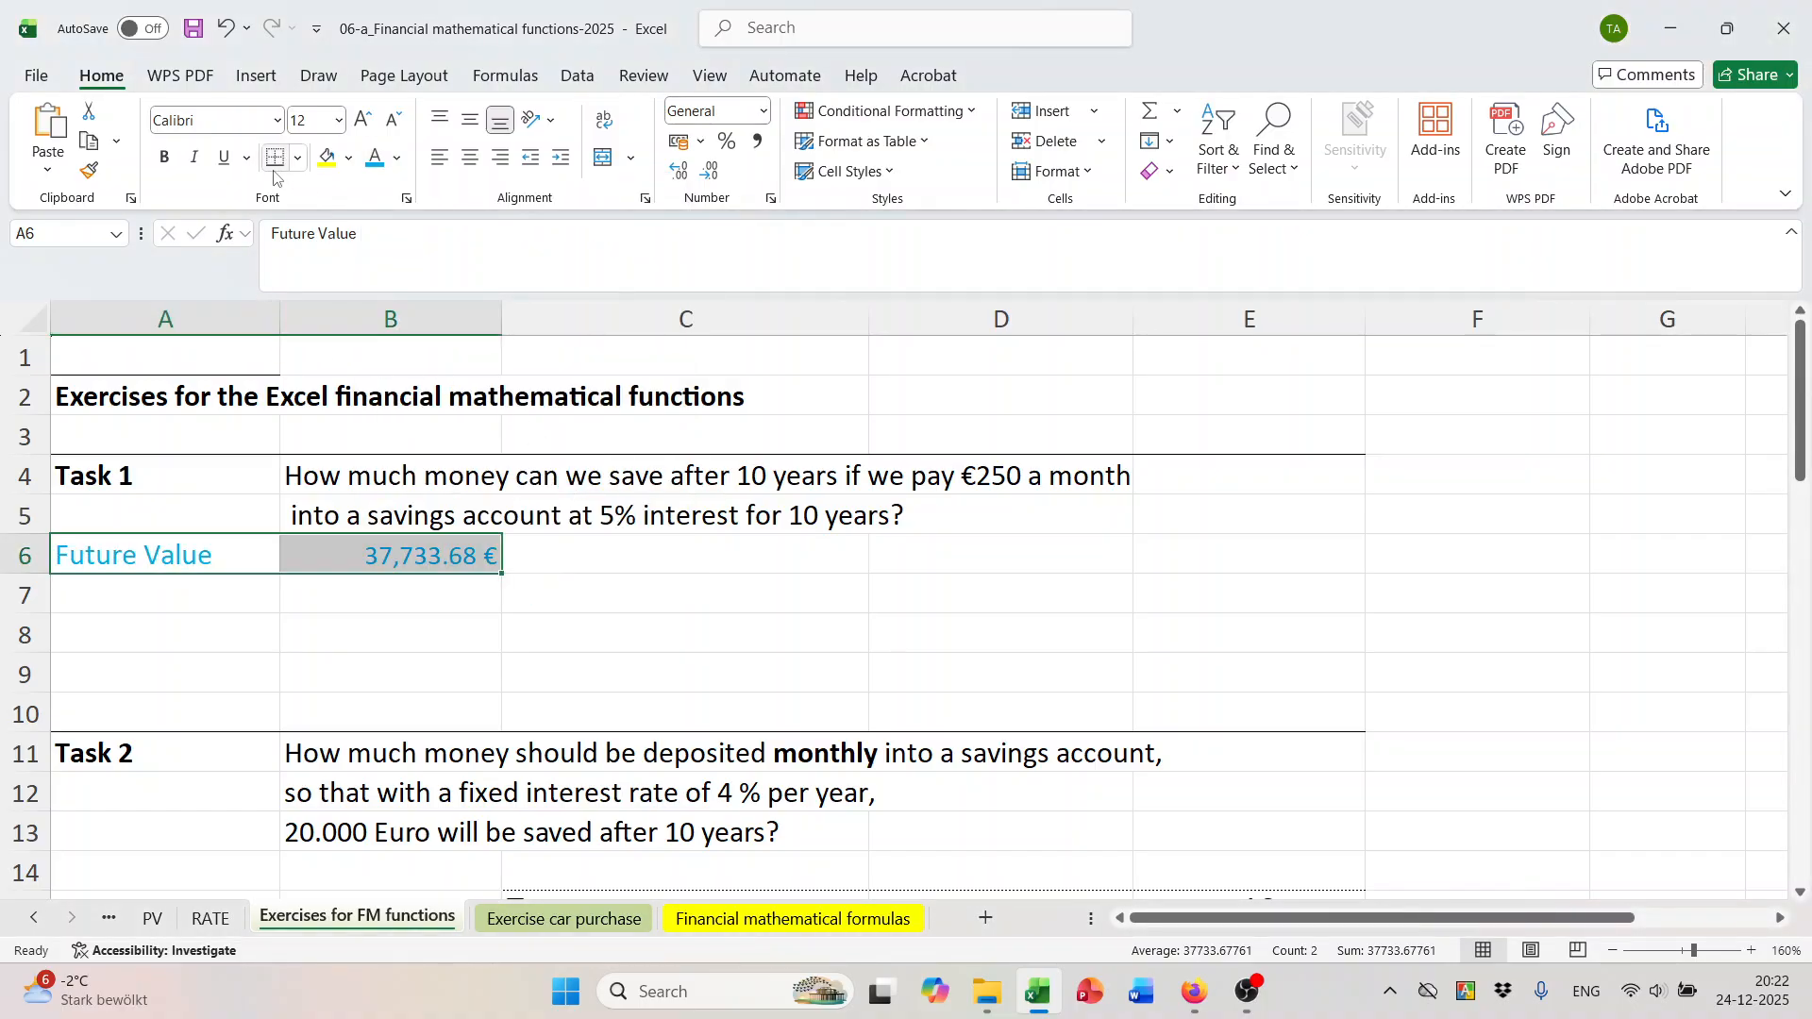
left_click(348, 159)
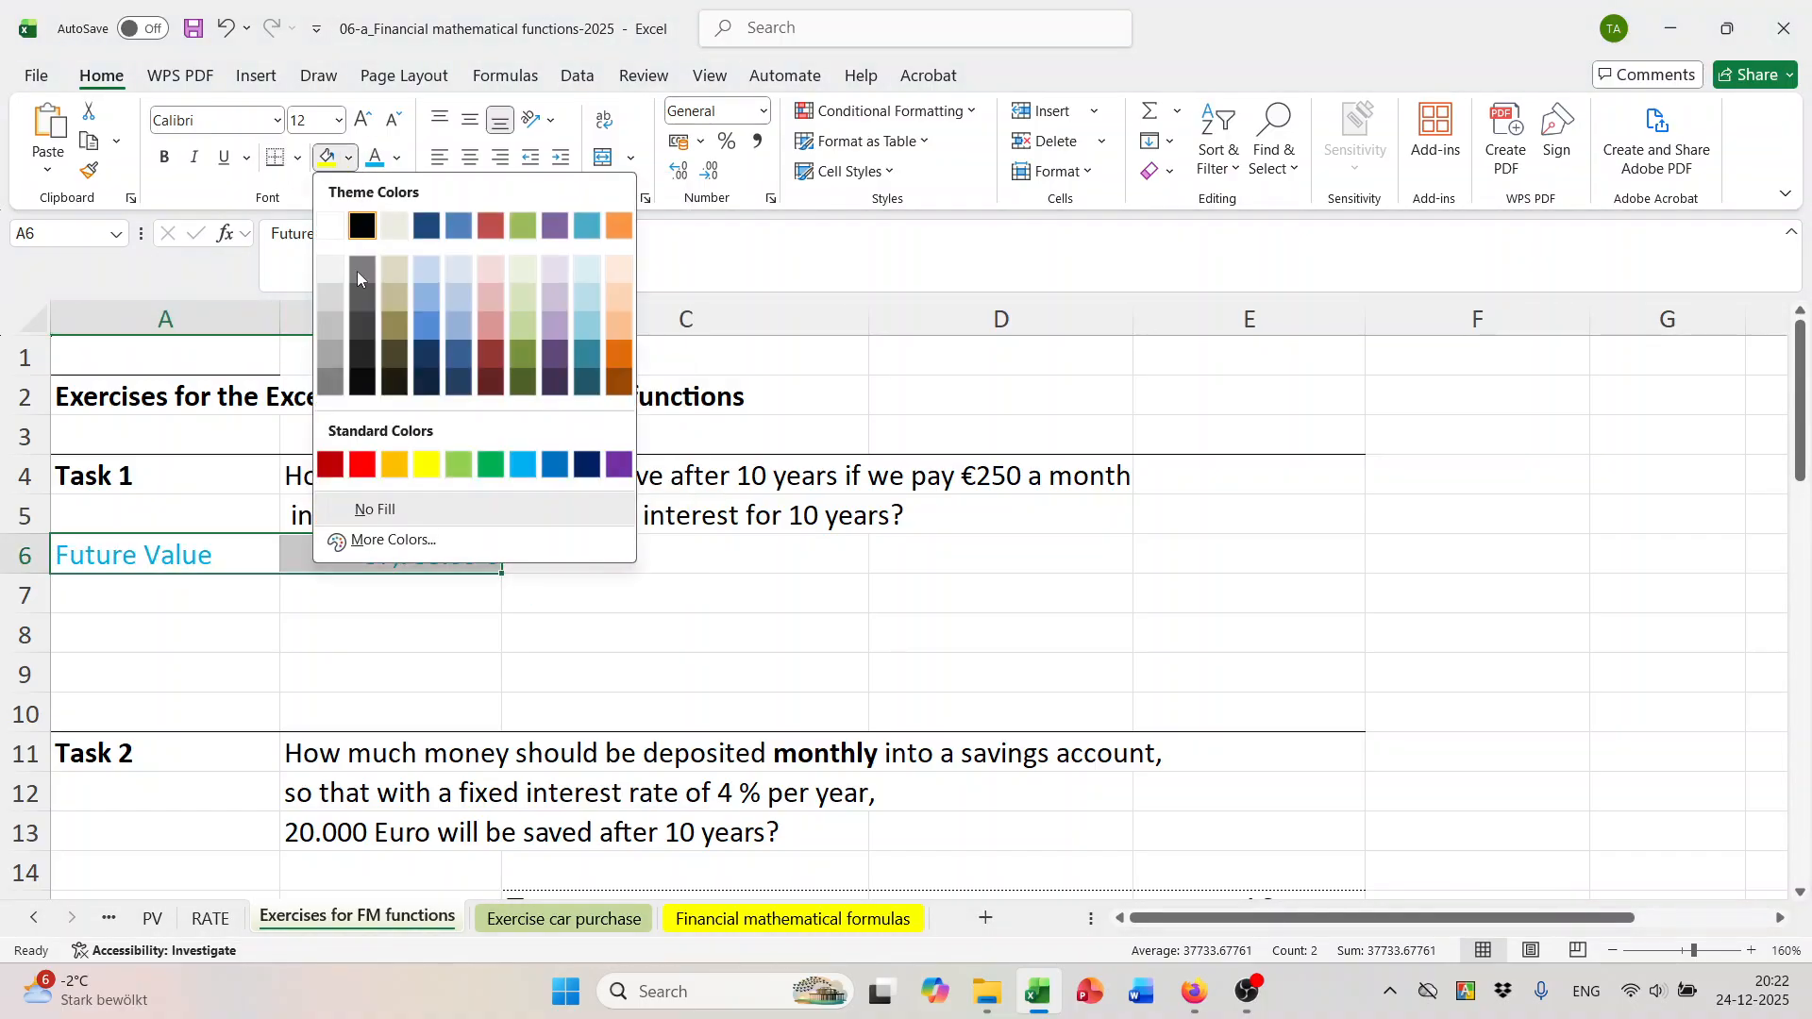
left_click(404, 224)
left_click(661, 673)
Search for the PMT function and insert it in cell E17, the monthly constant amount of Task 2.
scroll(843, 579, "down", 1)
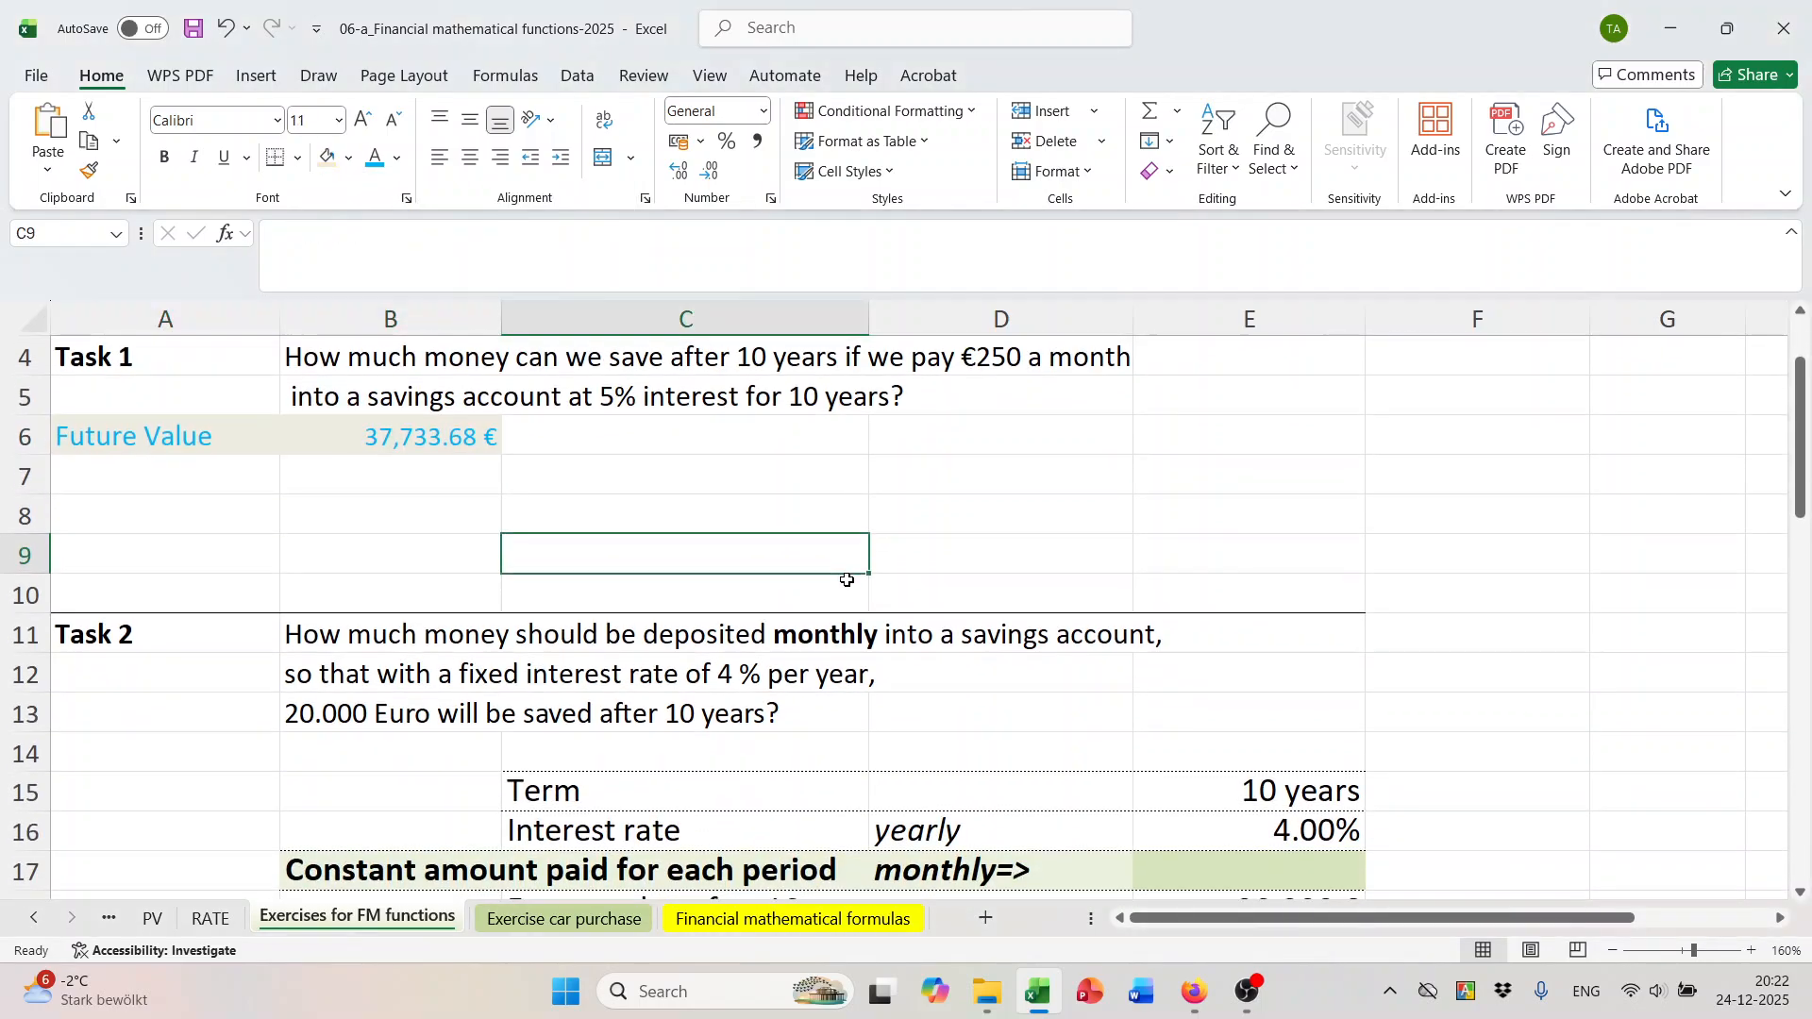
scroll(846, 580, "down", 1)
scroll(834, 632, "down", 1)
scroll(519, 590, "up", 1)
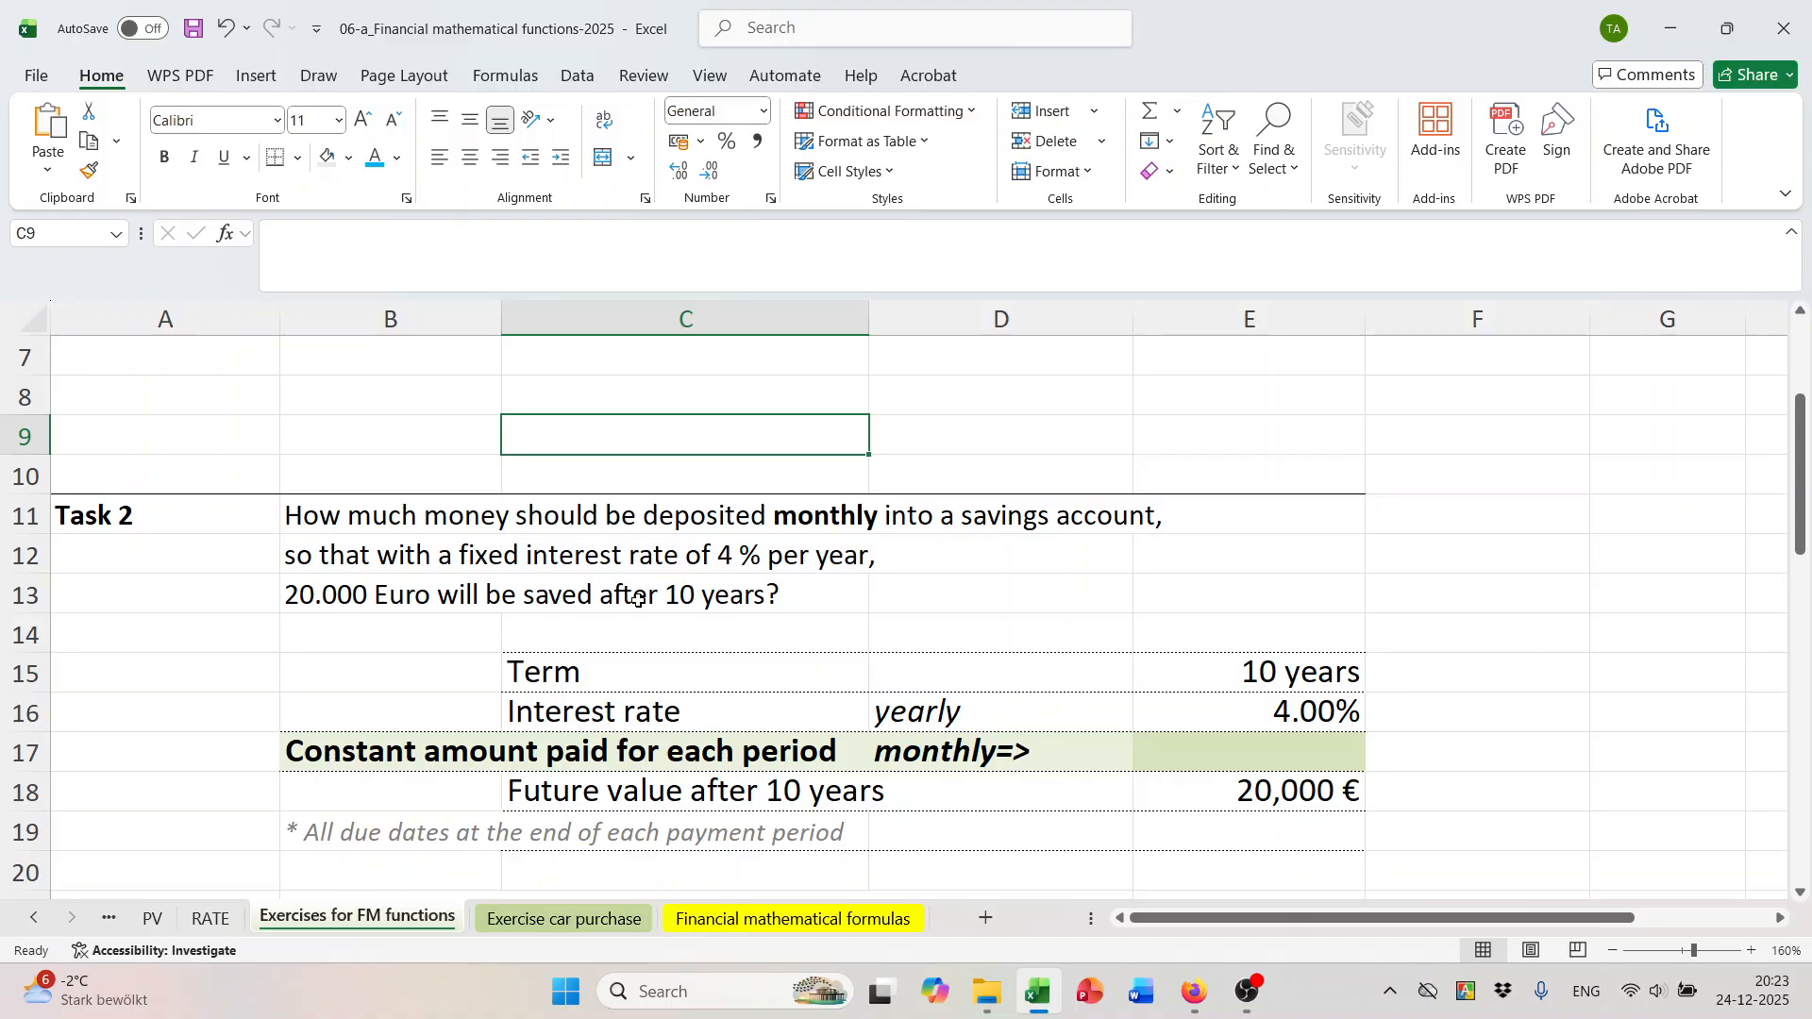
left_click(720, 515)
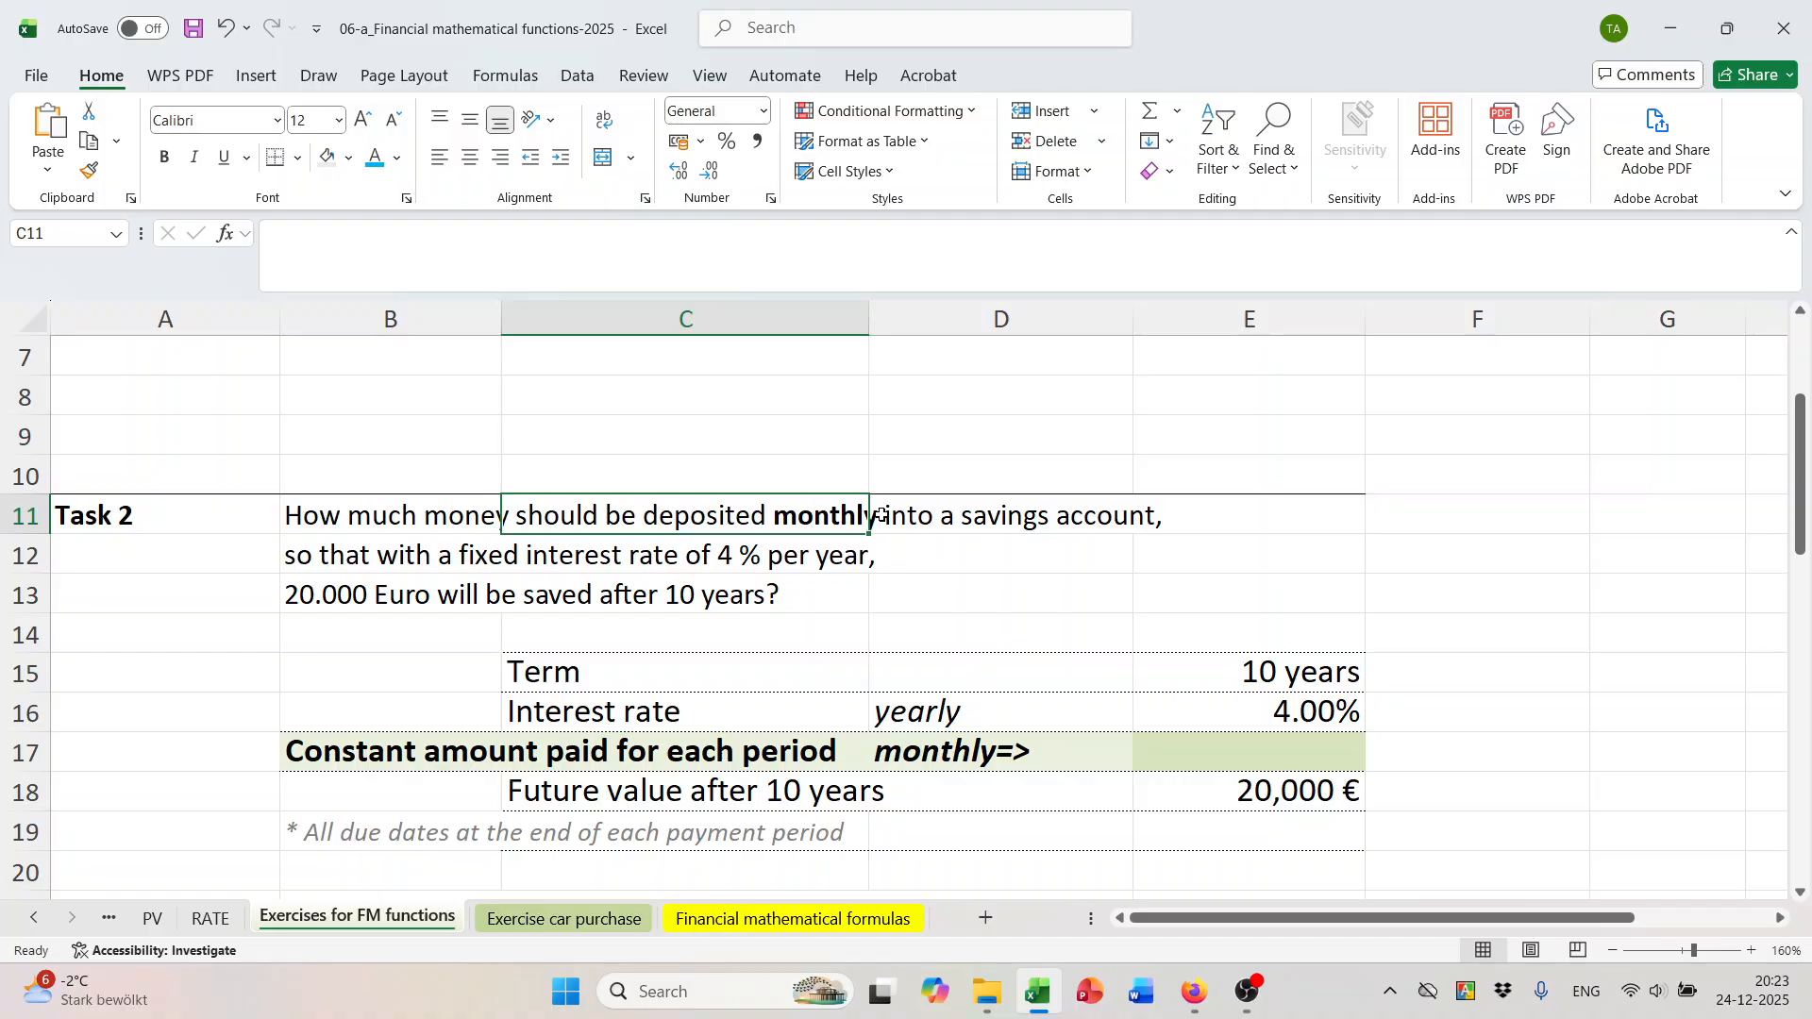
left_click(1229, 745)
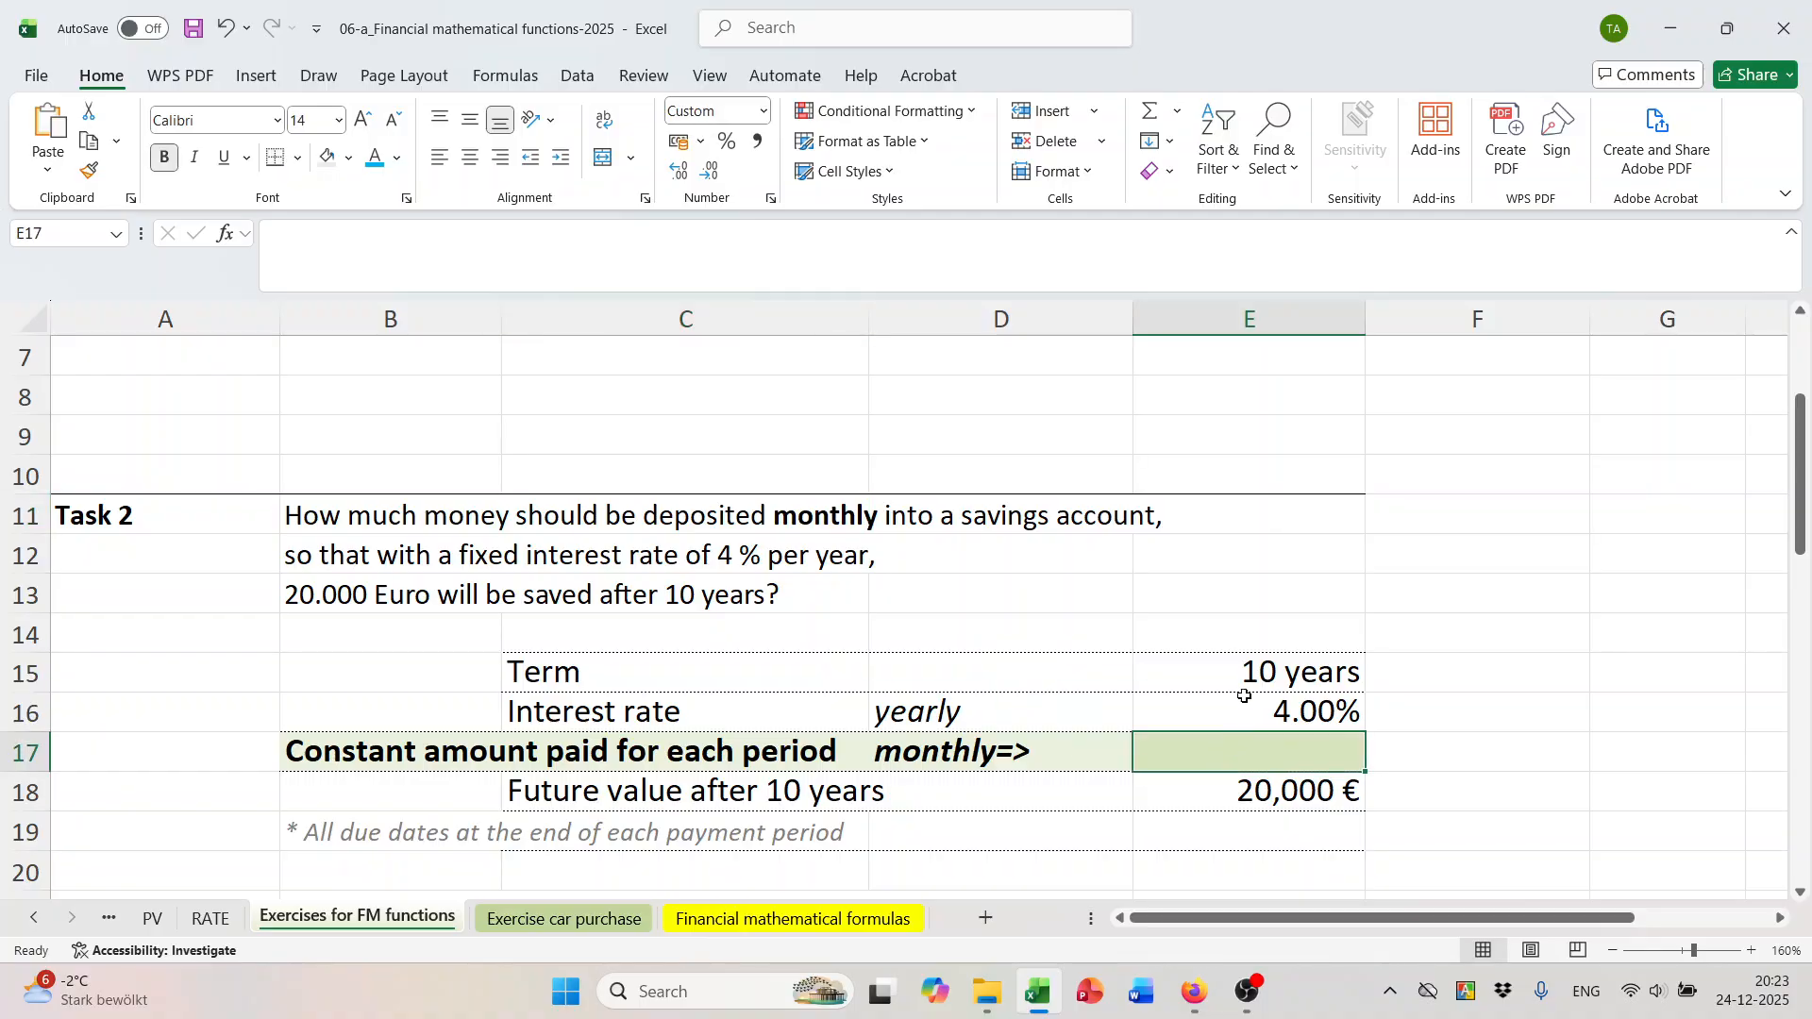
scroll(1242, 530, "down", 2)
scroll(1244, 536, "up", 1)
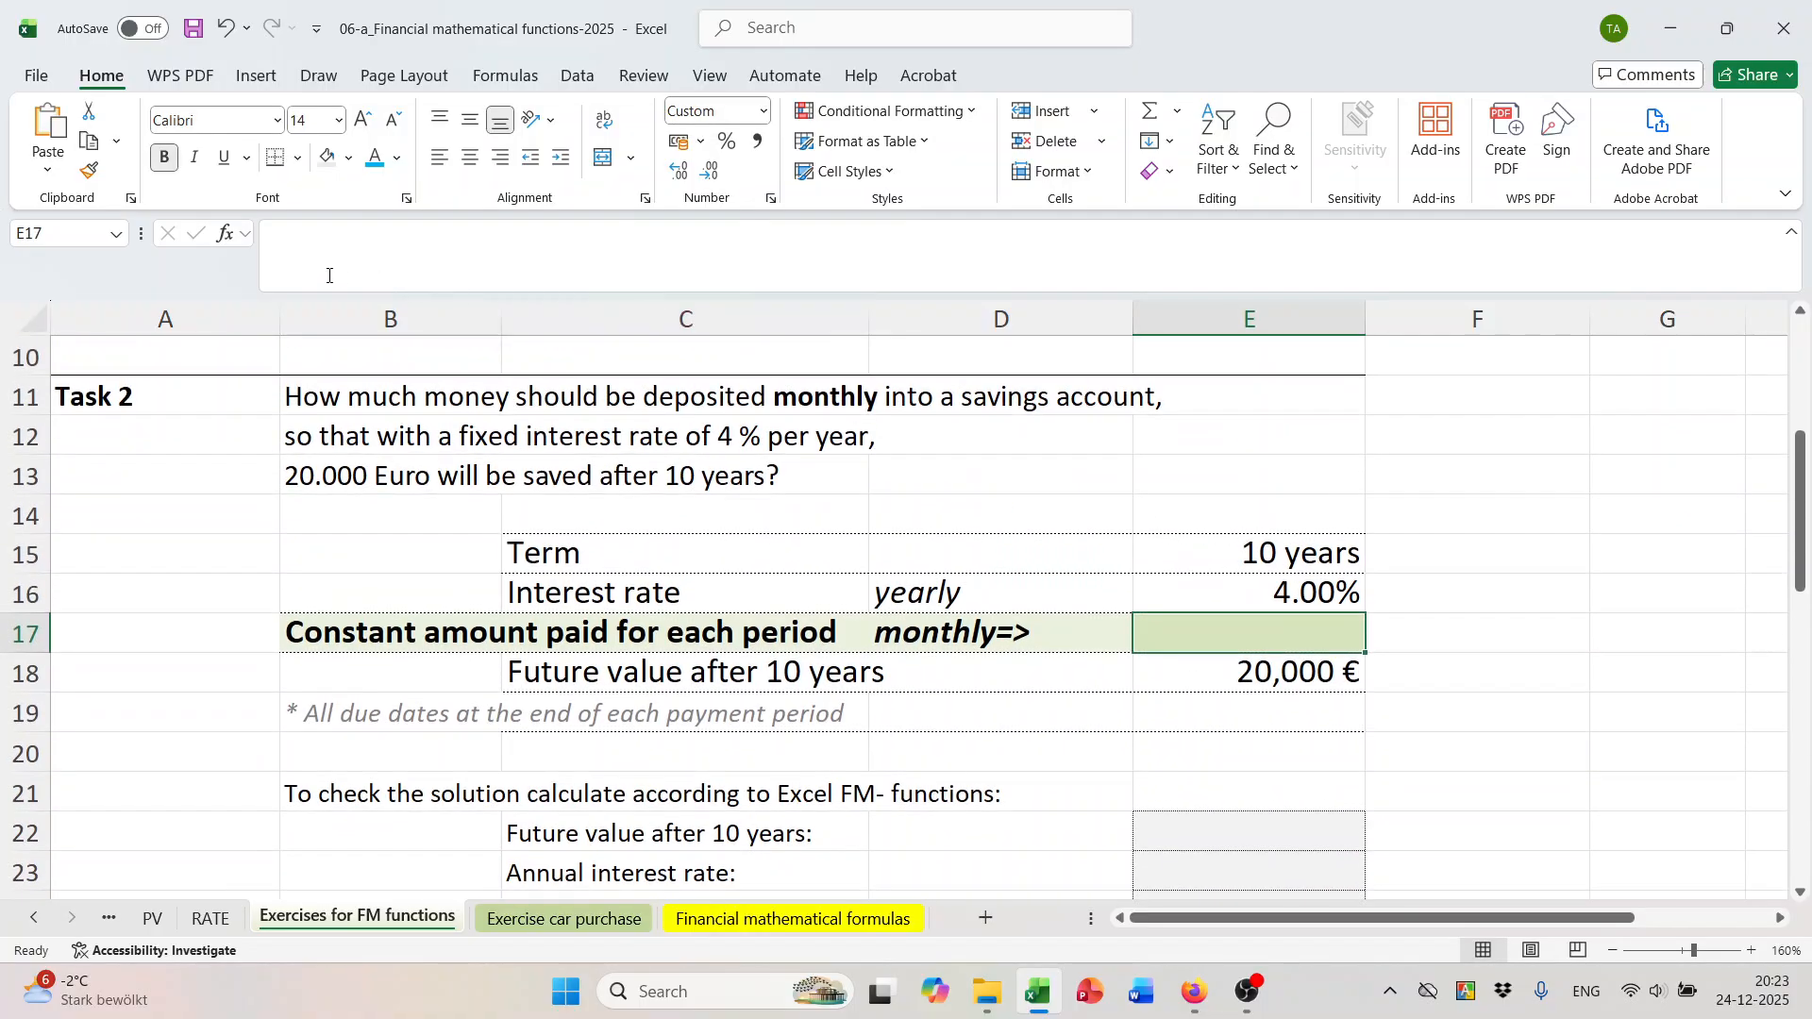
left_click(225, 233)
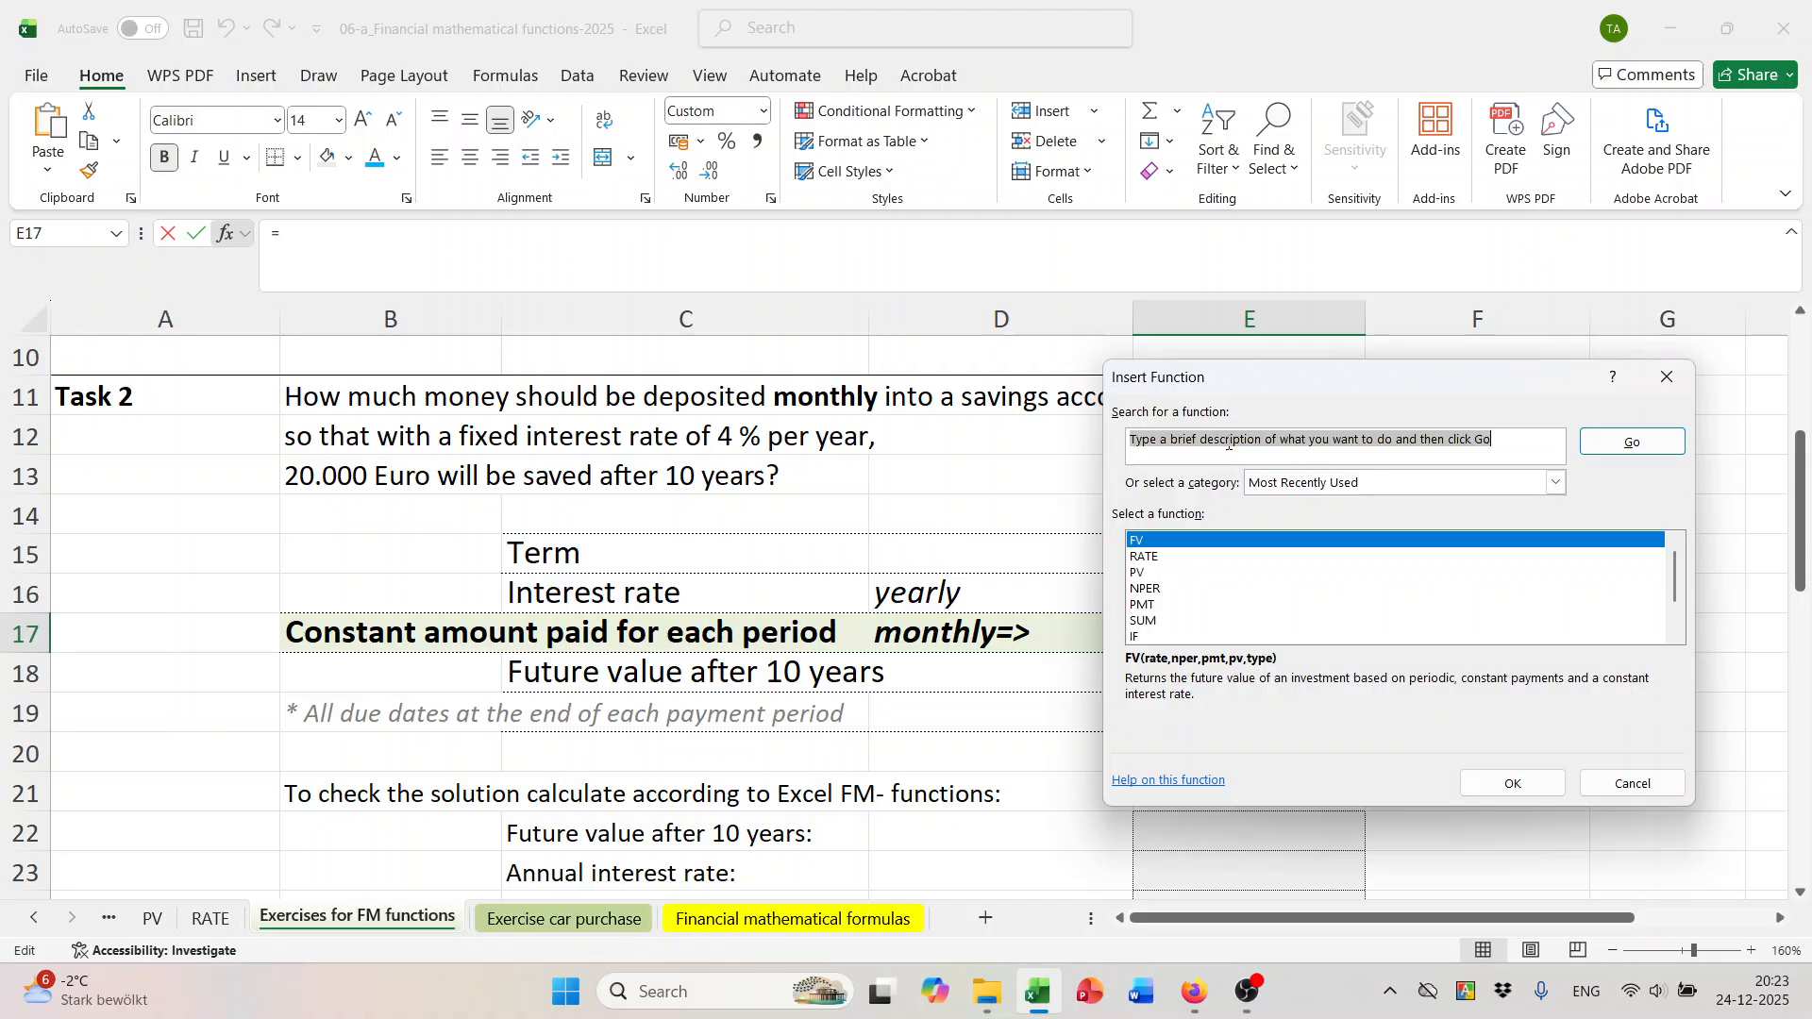
type("pmt")
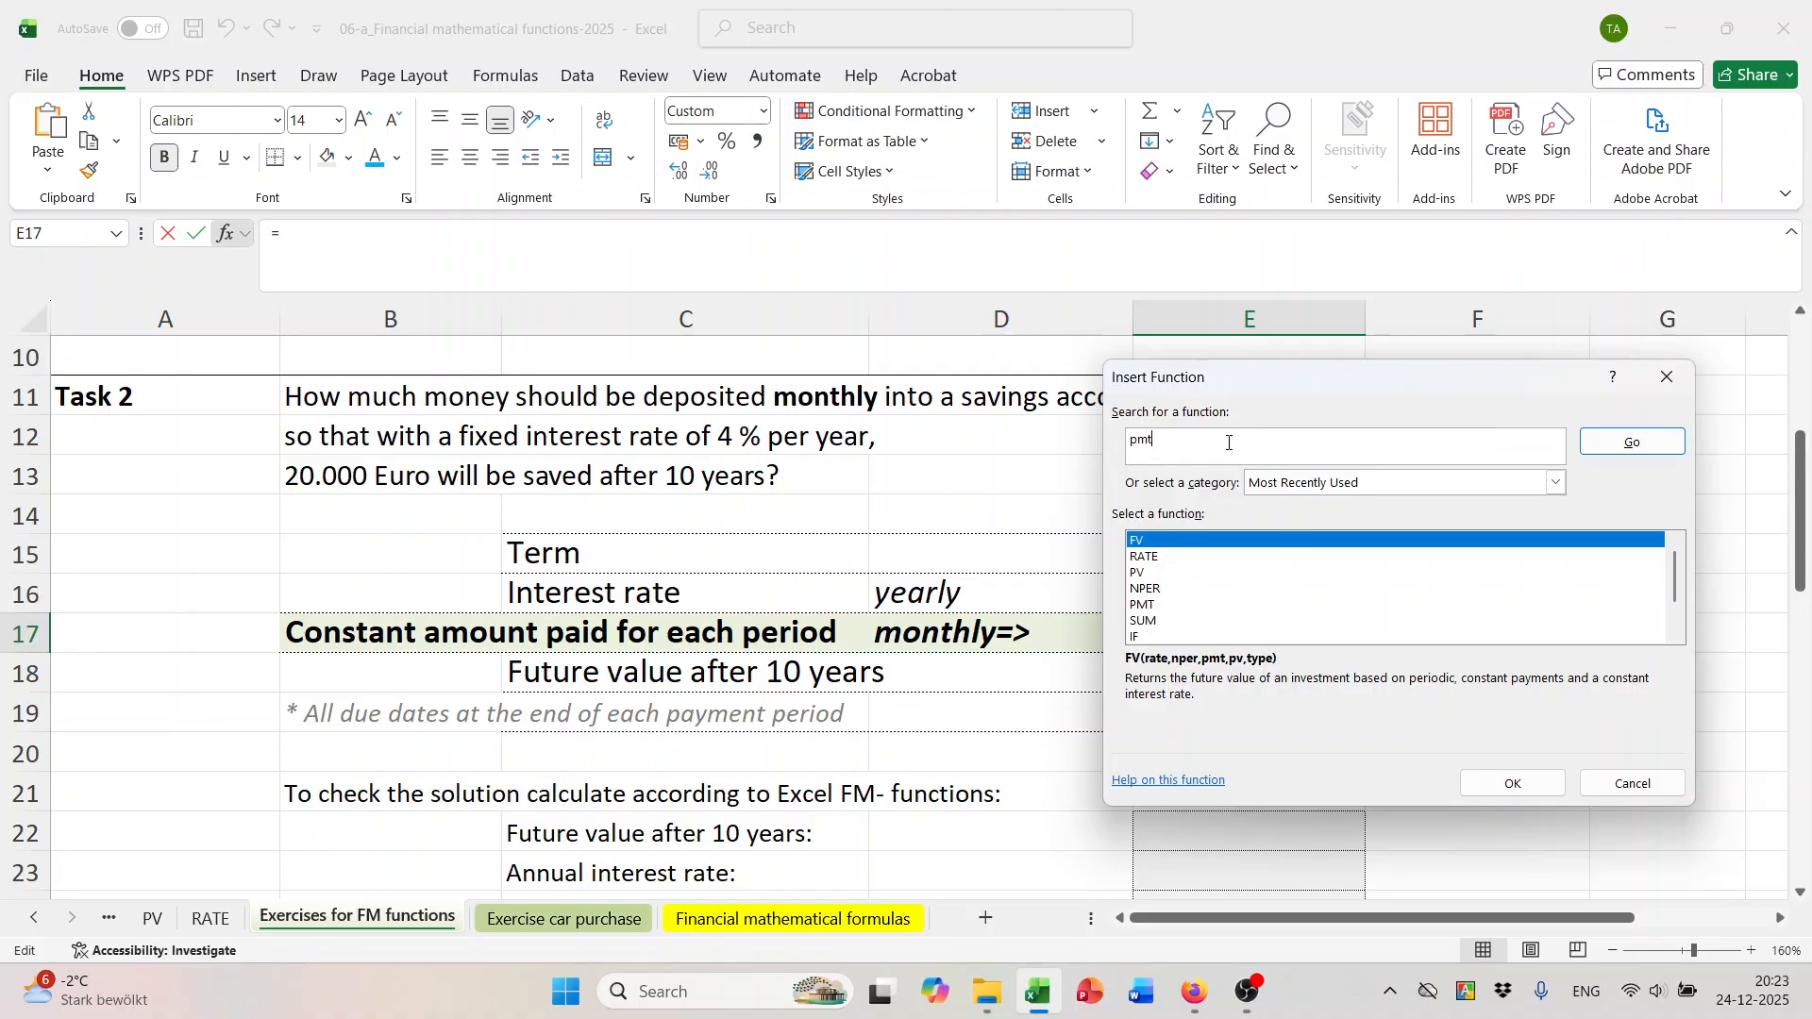
left_click(1599, 450)
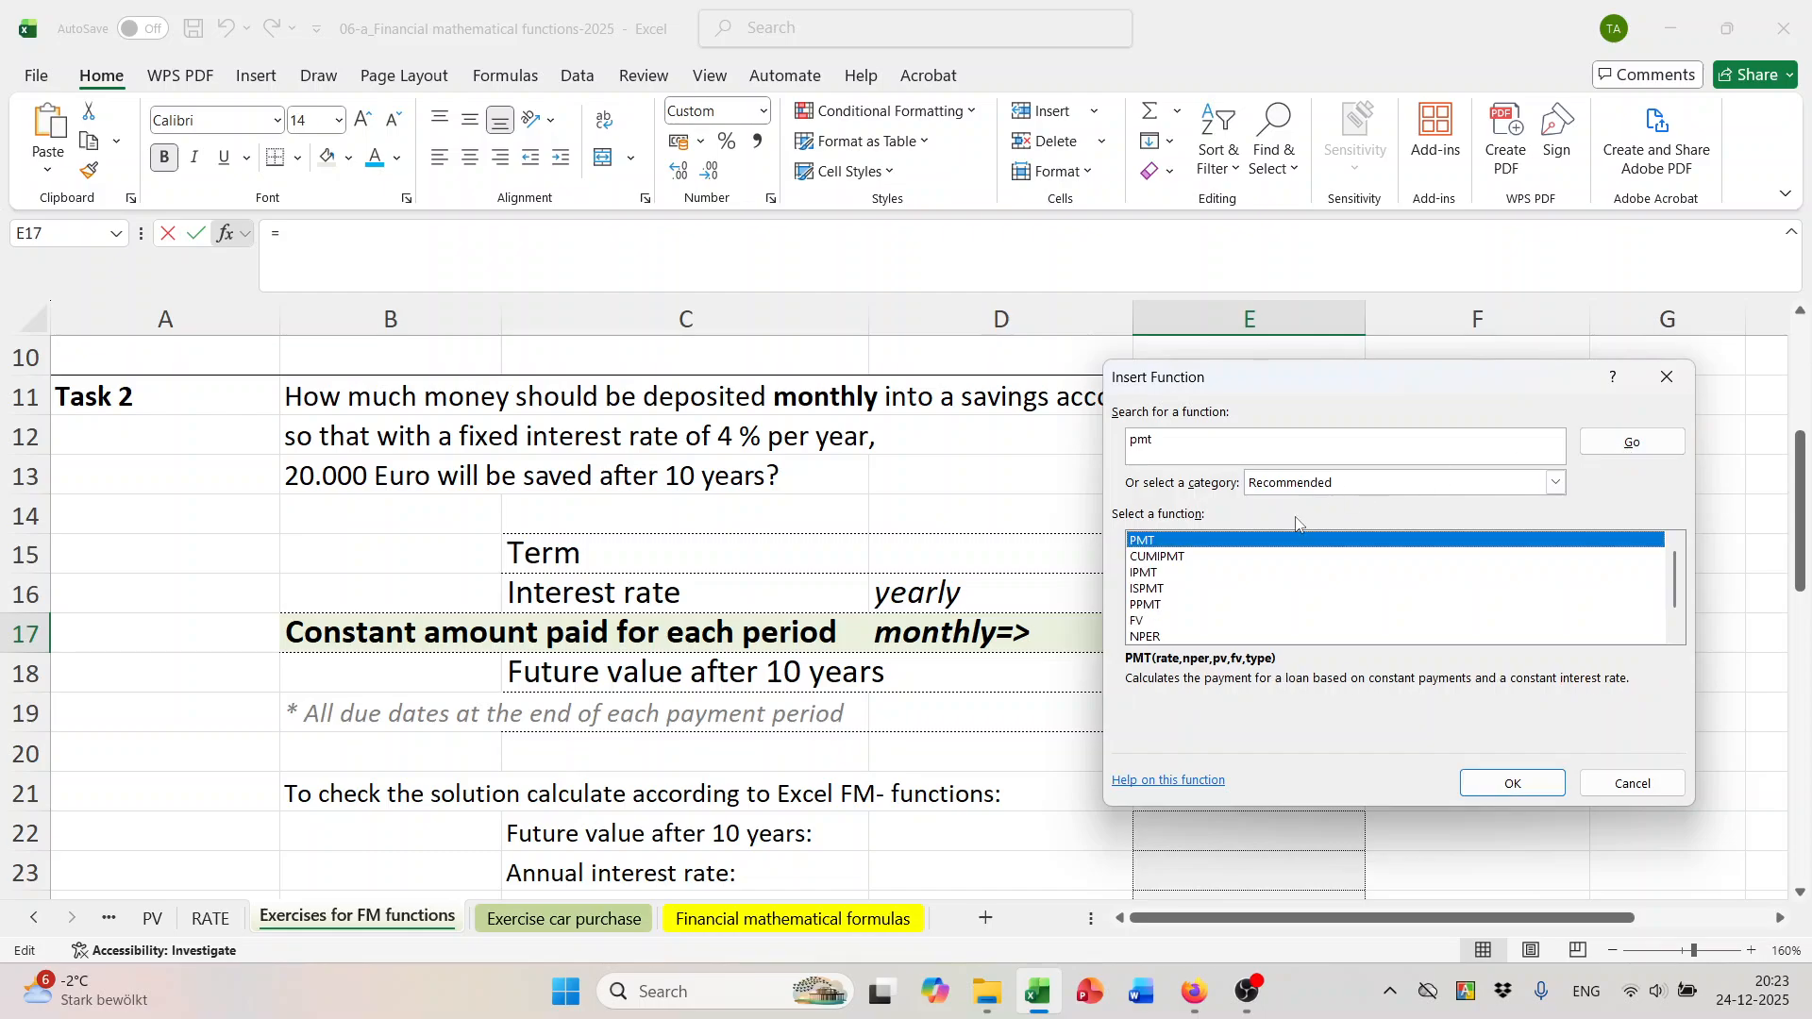
left_click(1501, 782)
Complete the PMT function in E17 with rate 4%, Nper 10, Pv 0 and Fv 20000.
left_click_drag(1199, 397, 439, 477)
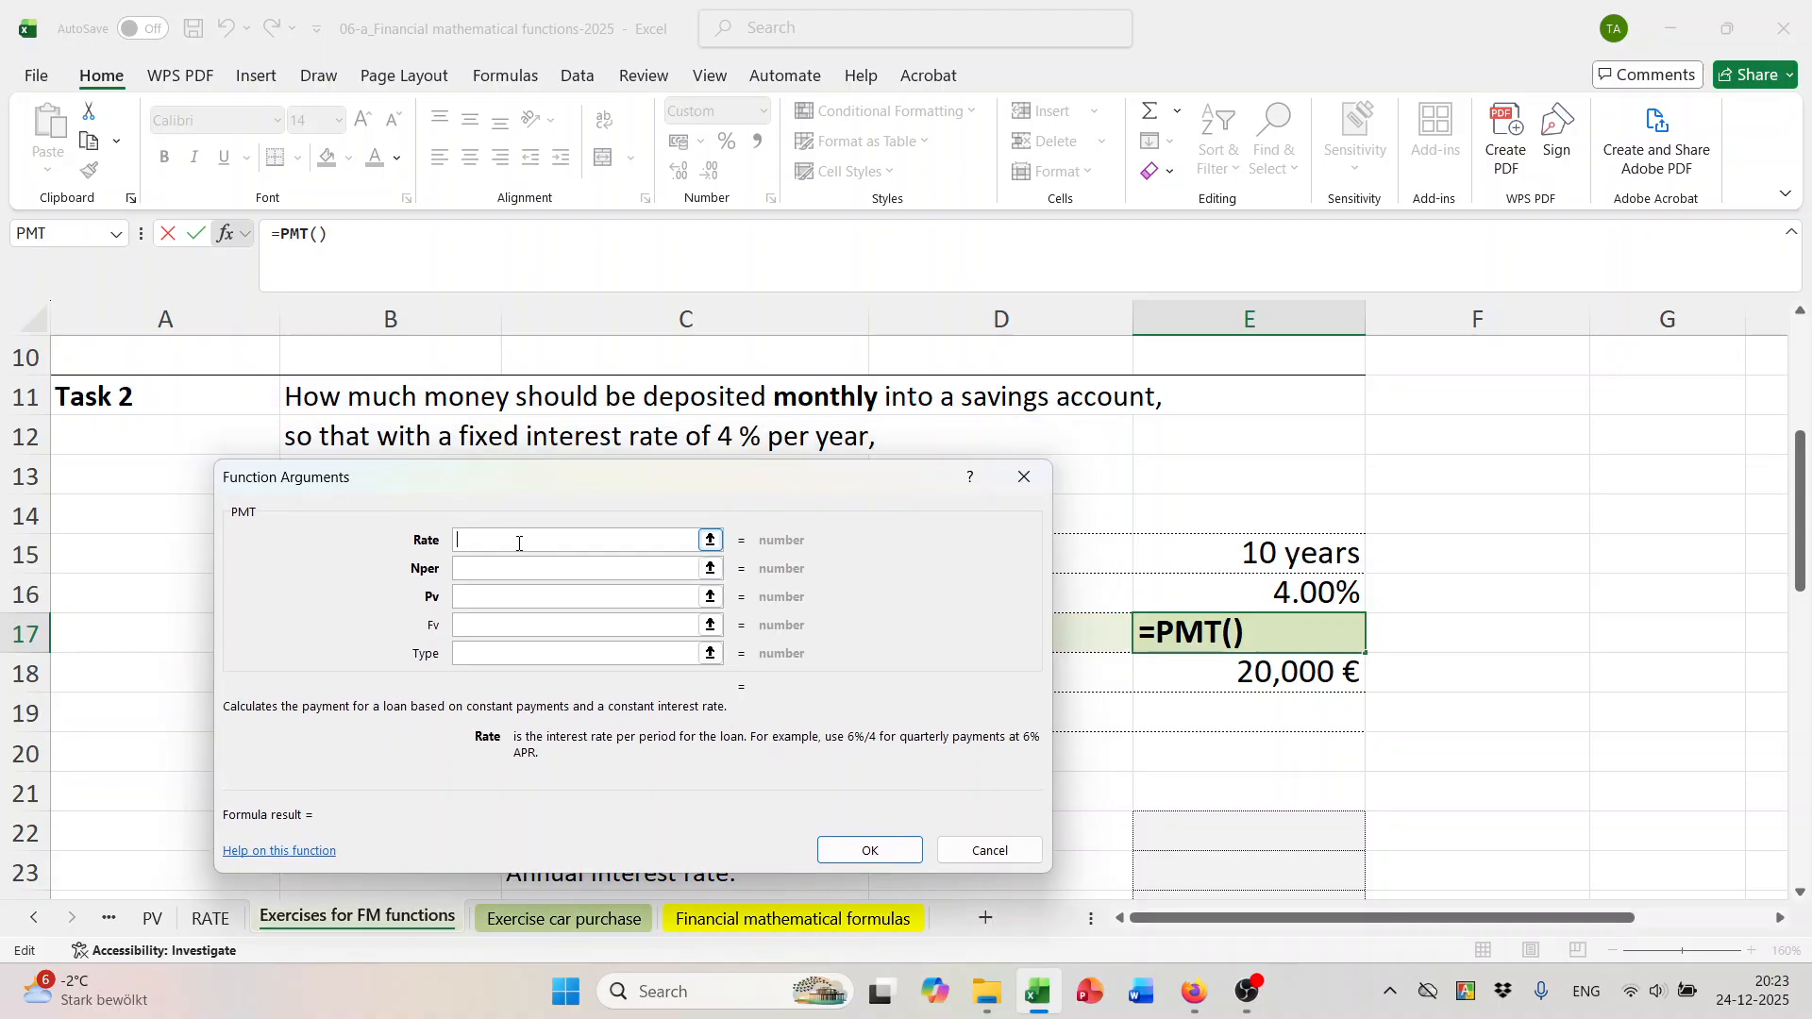
type("4%")
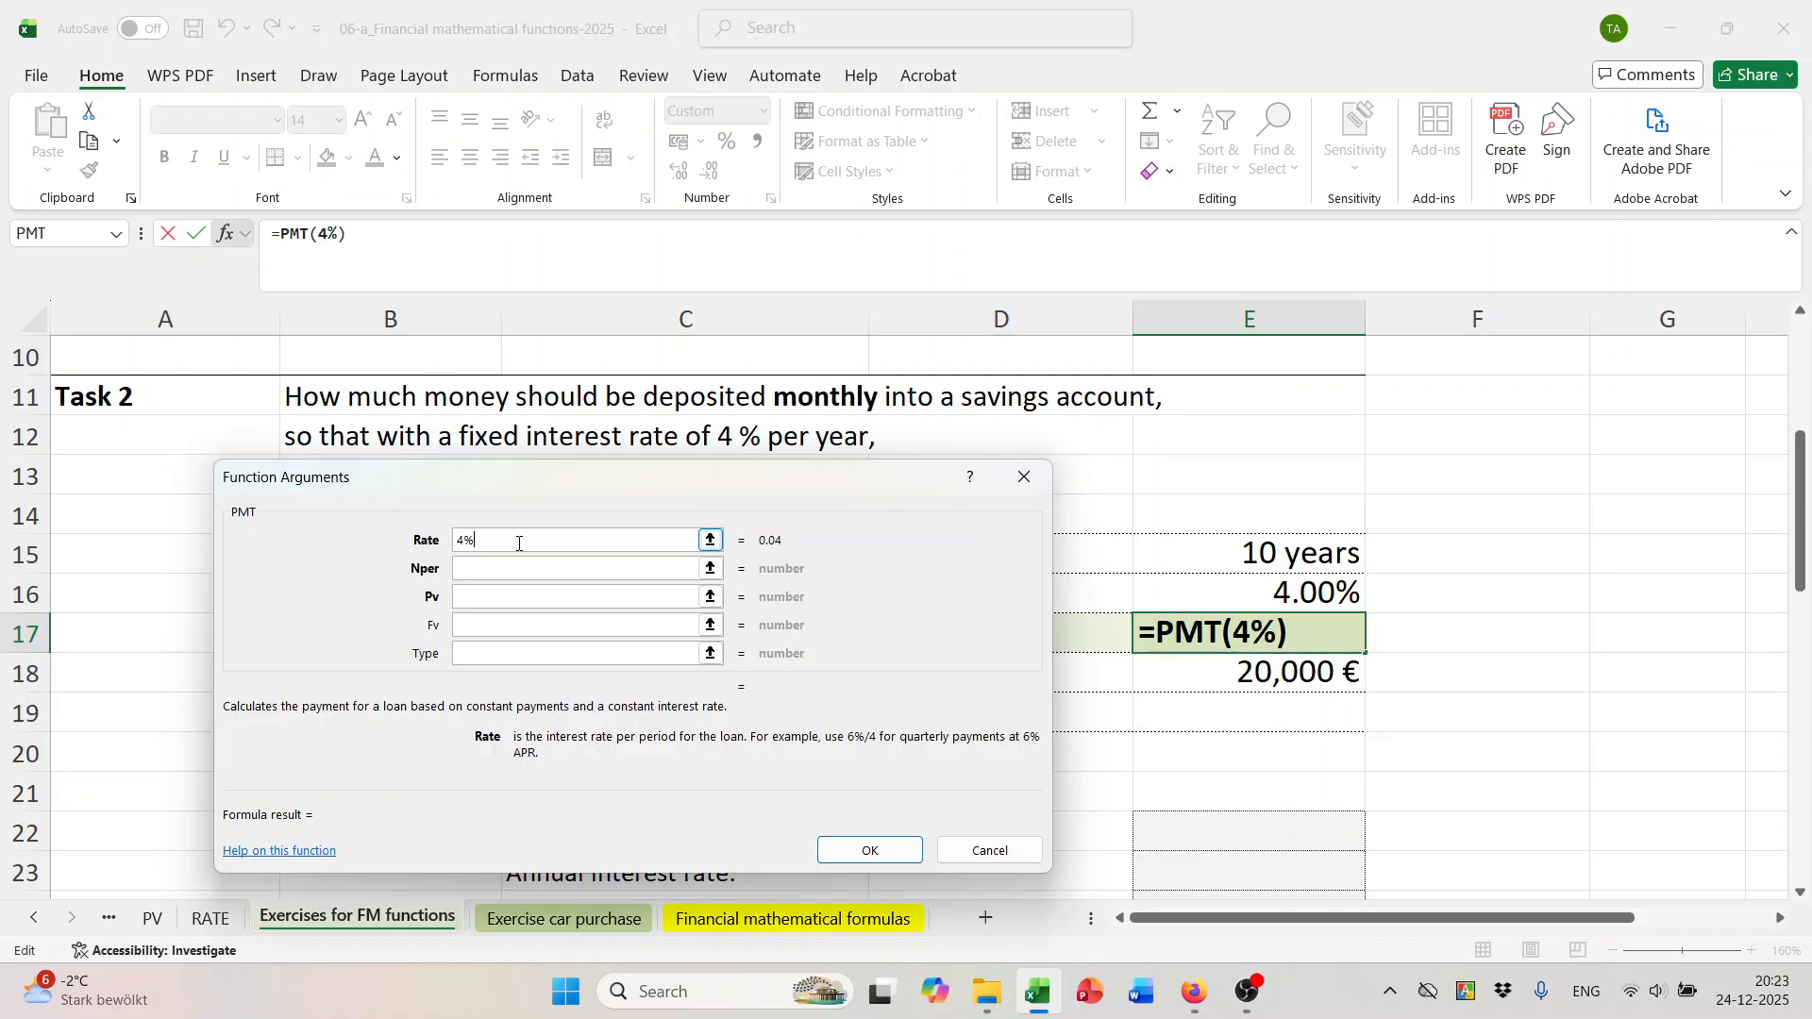
left_click(508, 570)
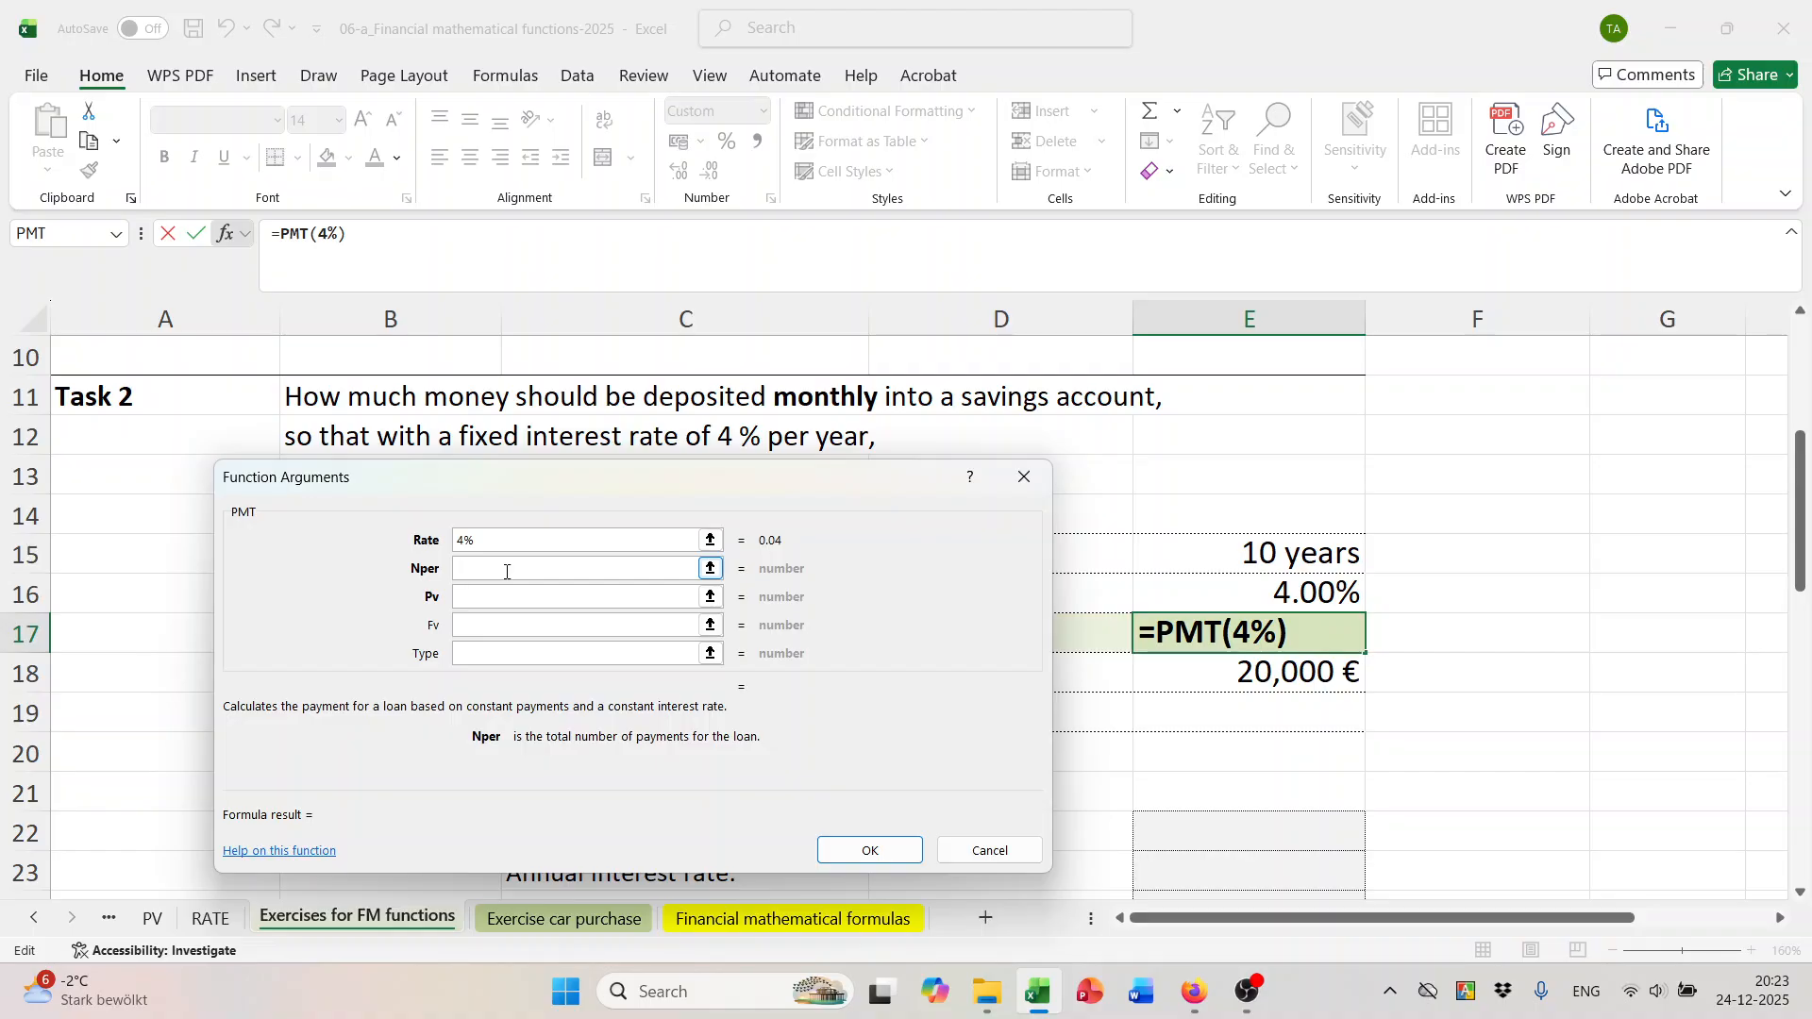
left_click_drag(483, 477, 474, 539)
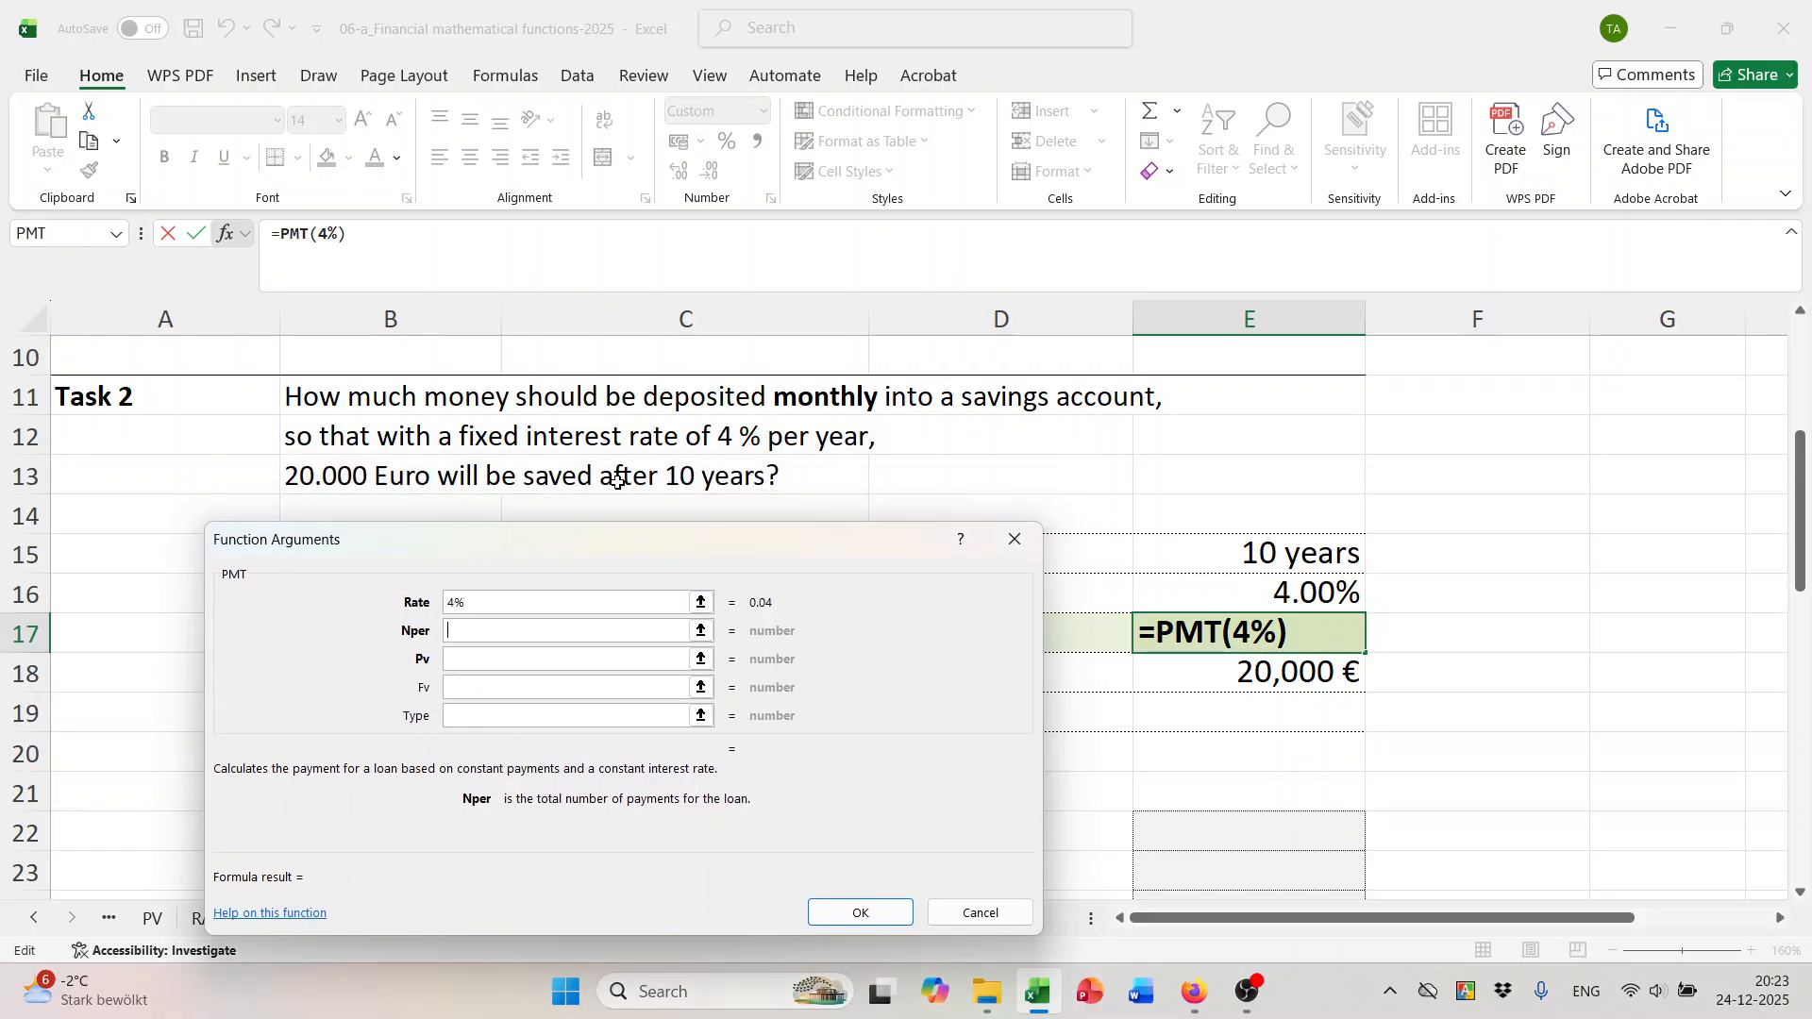
type("10")
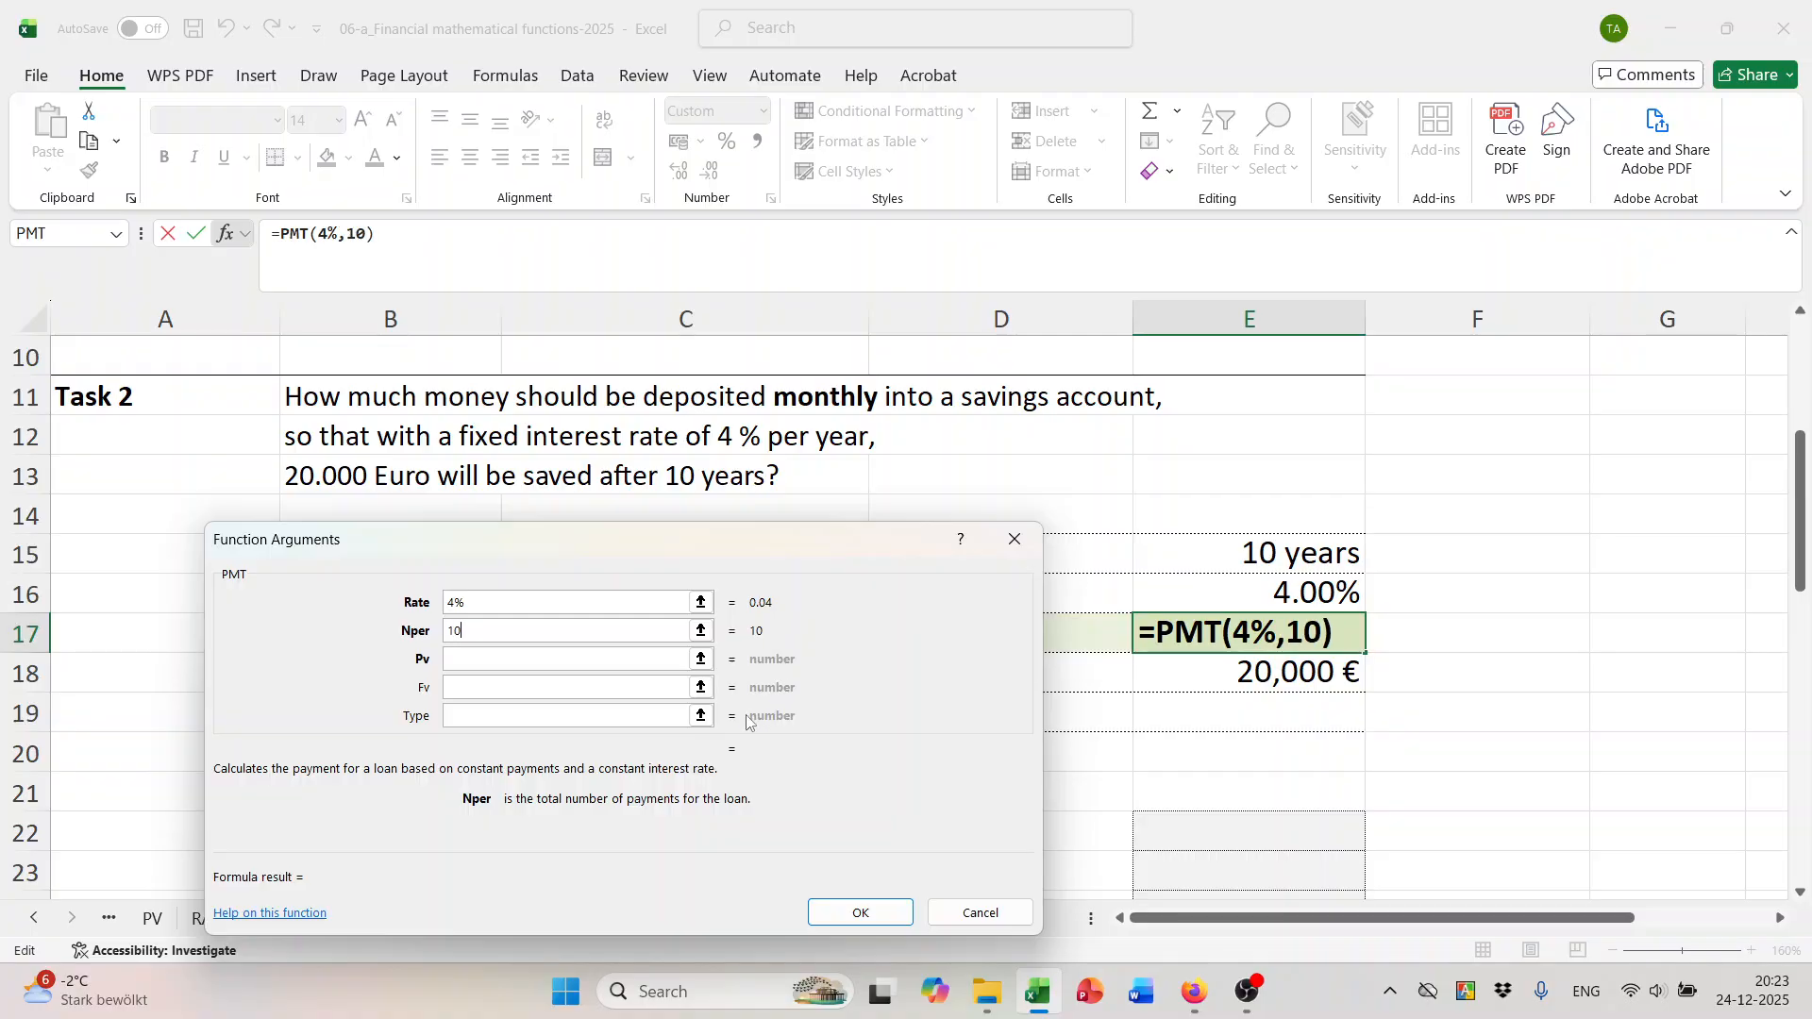
left_click(490, 658)
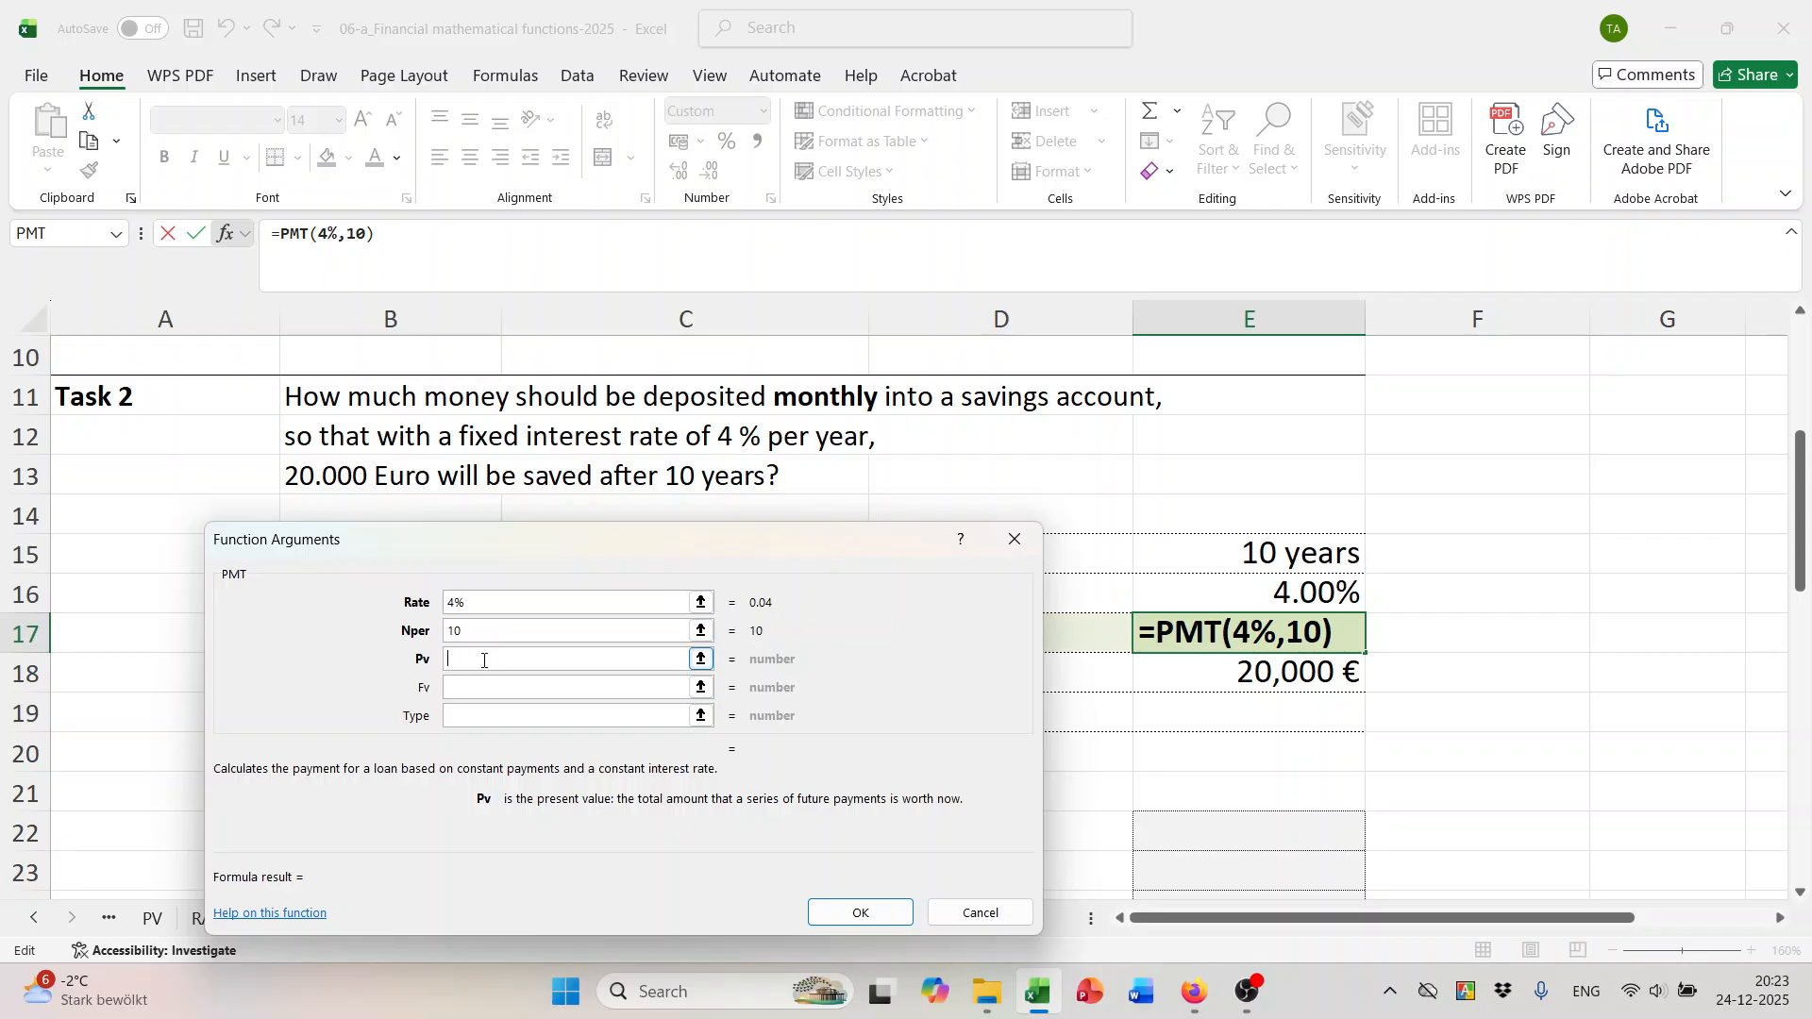
type("0")
left_click(485, 694)
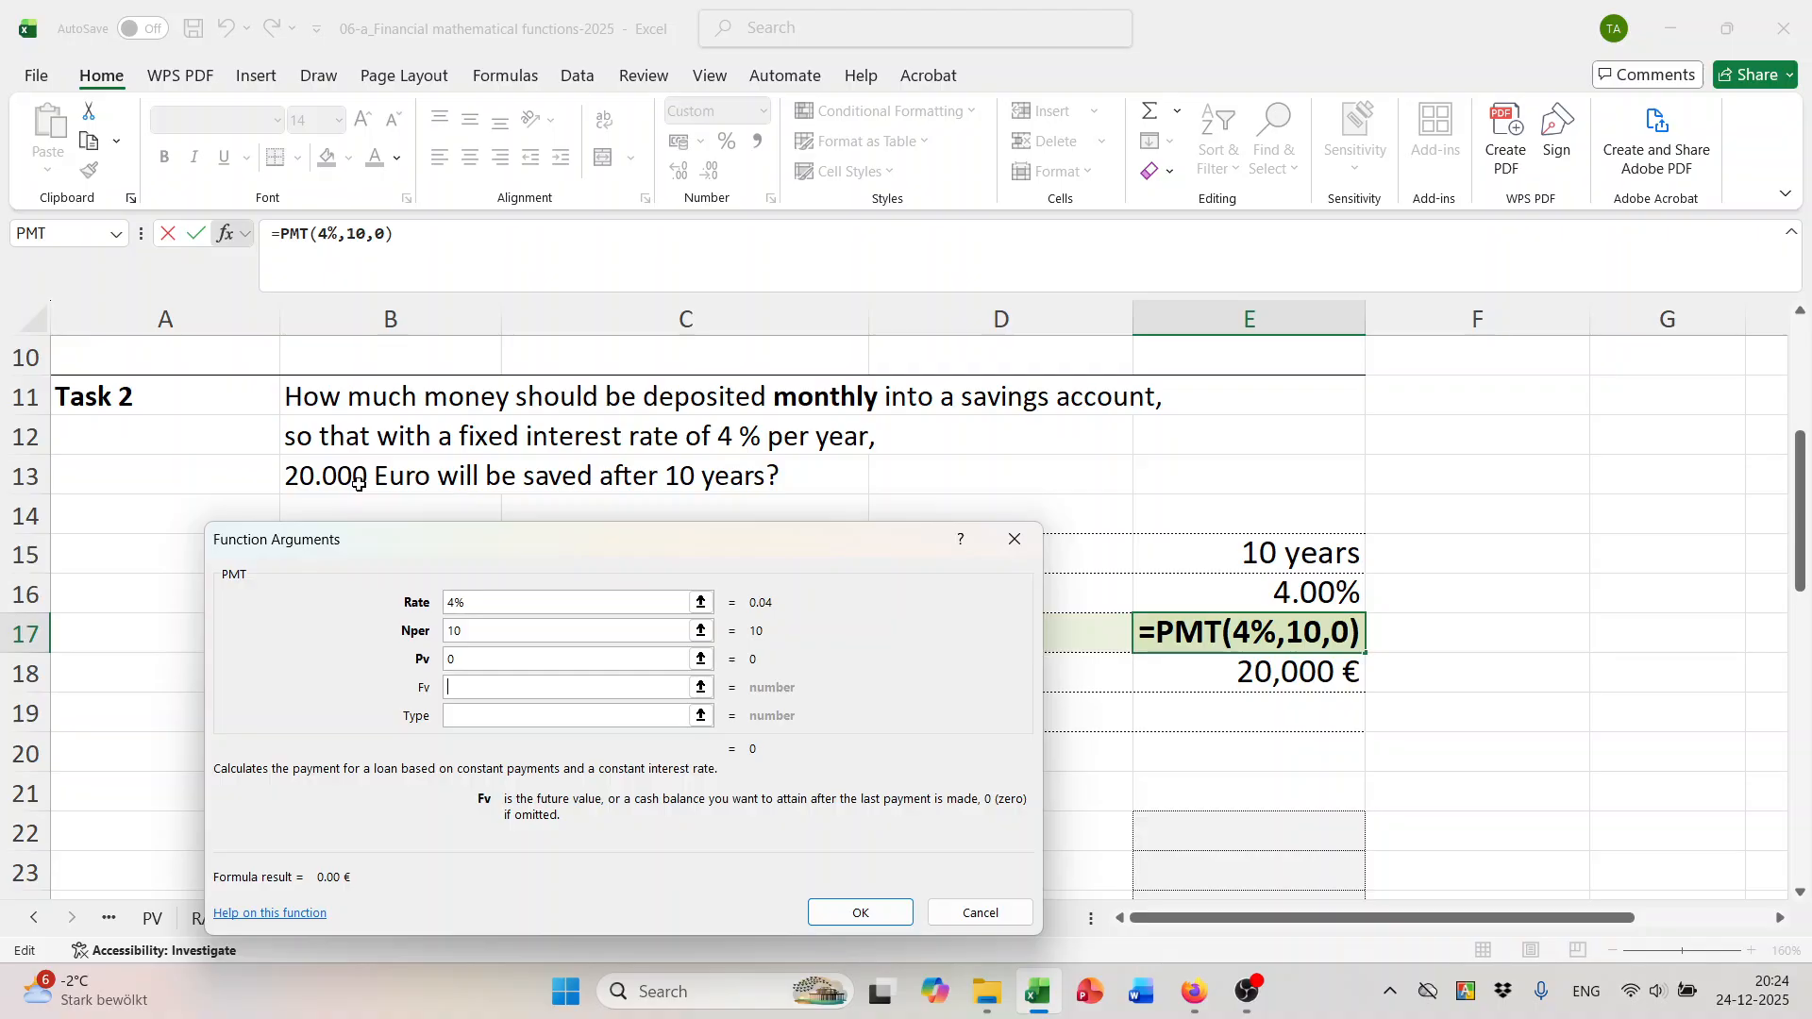
type("20000")
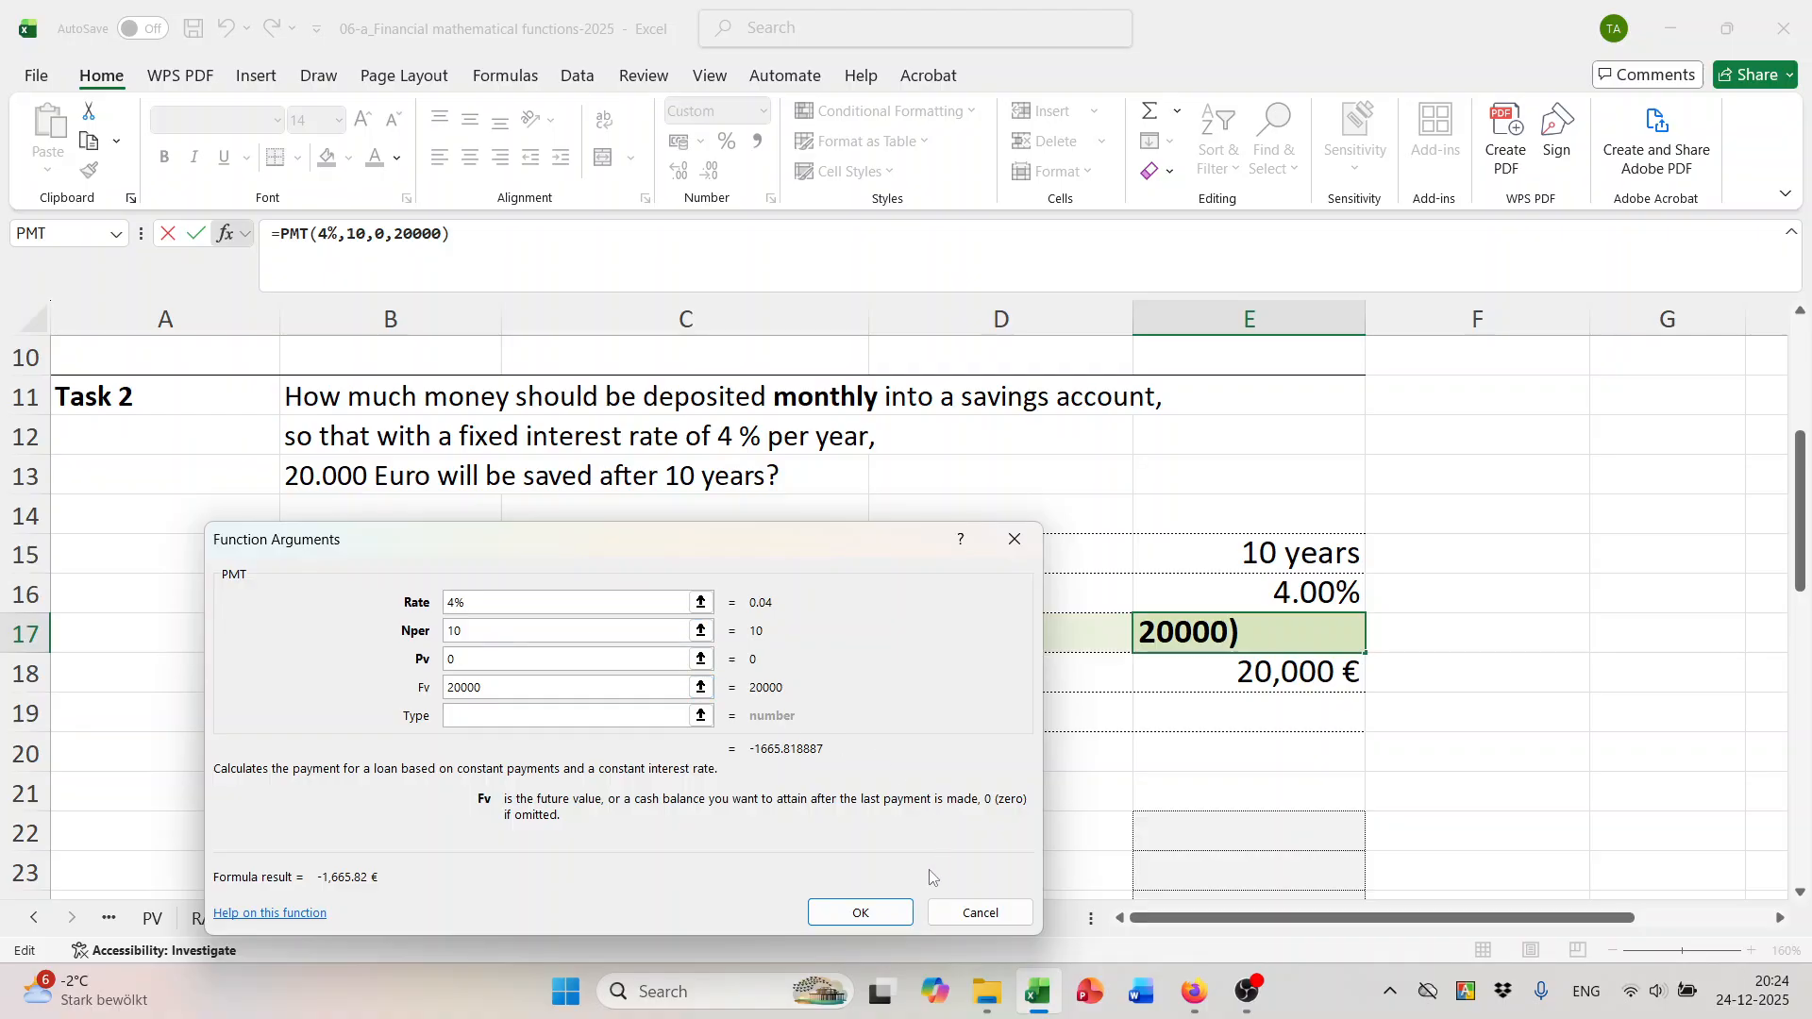
left_click(861, 912)
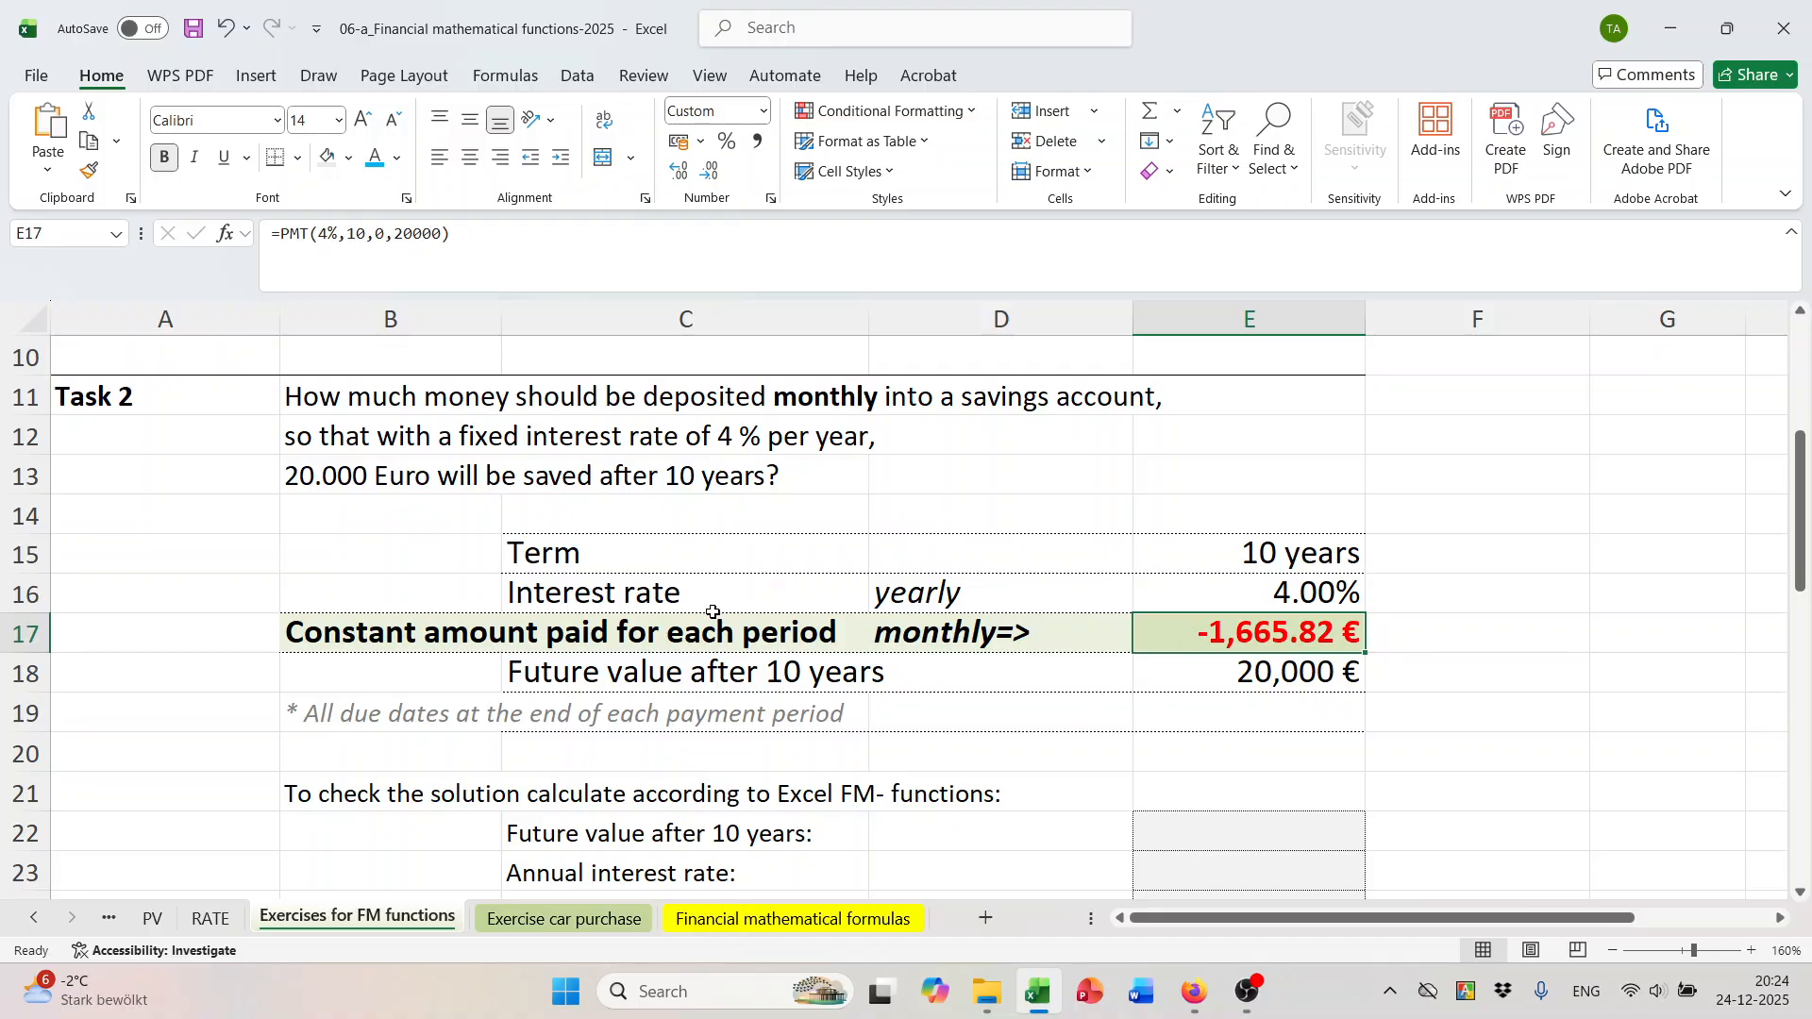
scroll(972, 700, "down", 1)
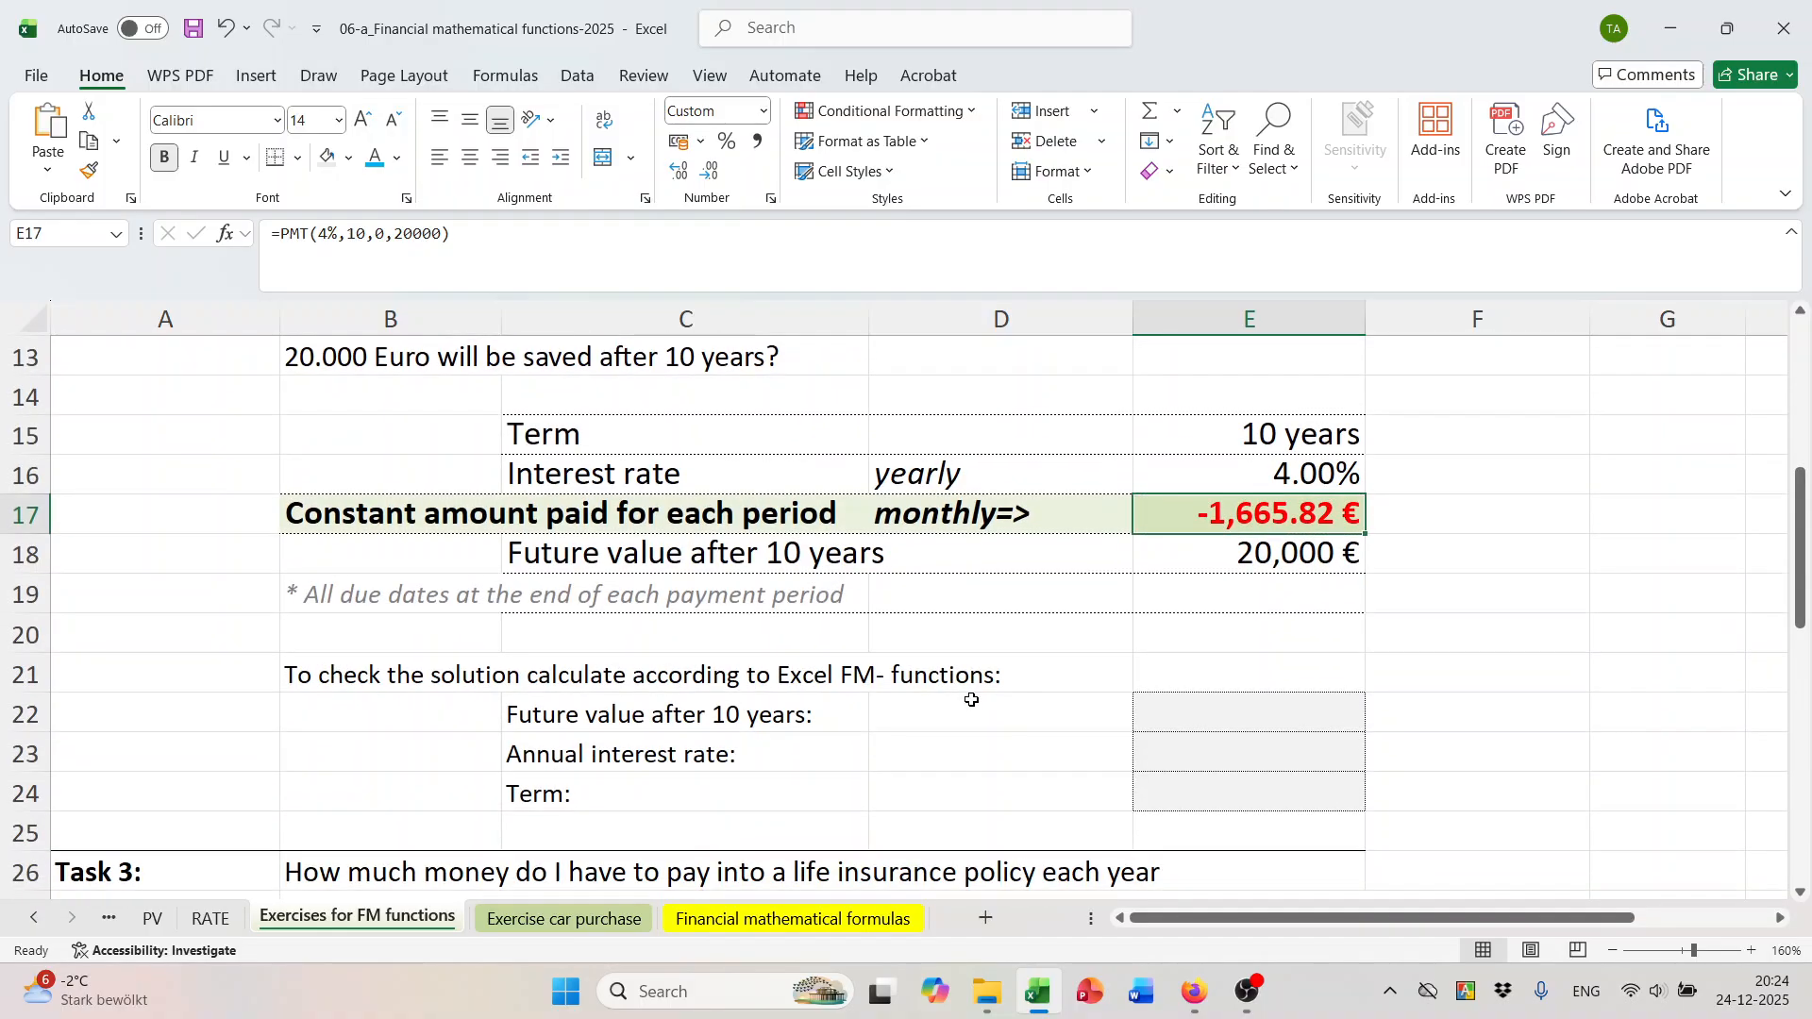
left_click(1415, 585)
left_click(1288, 521)
scroll(1252, 521, "up", 1)
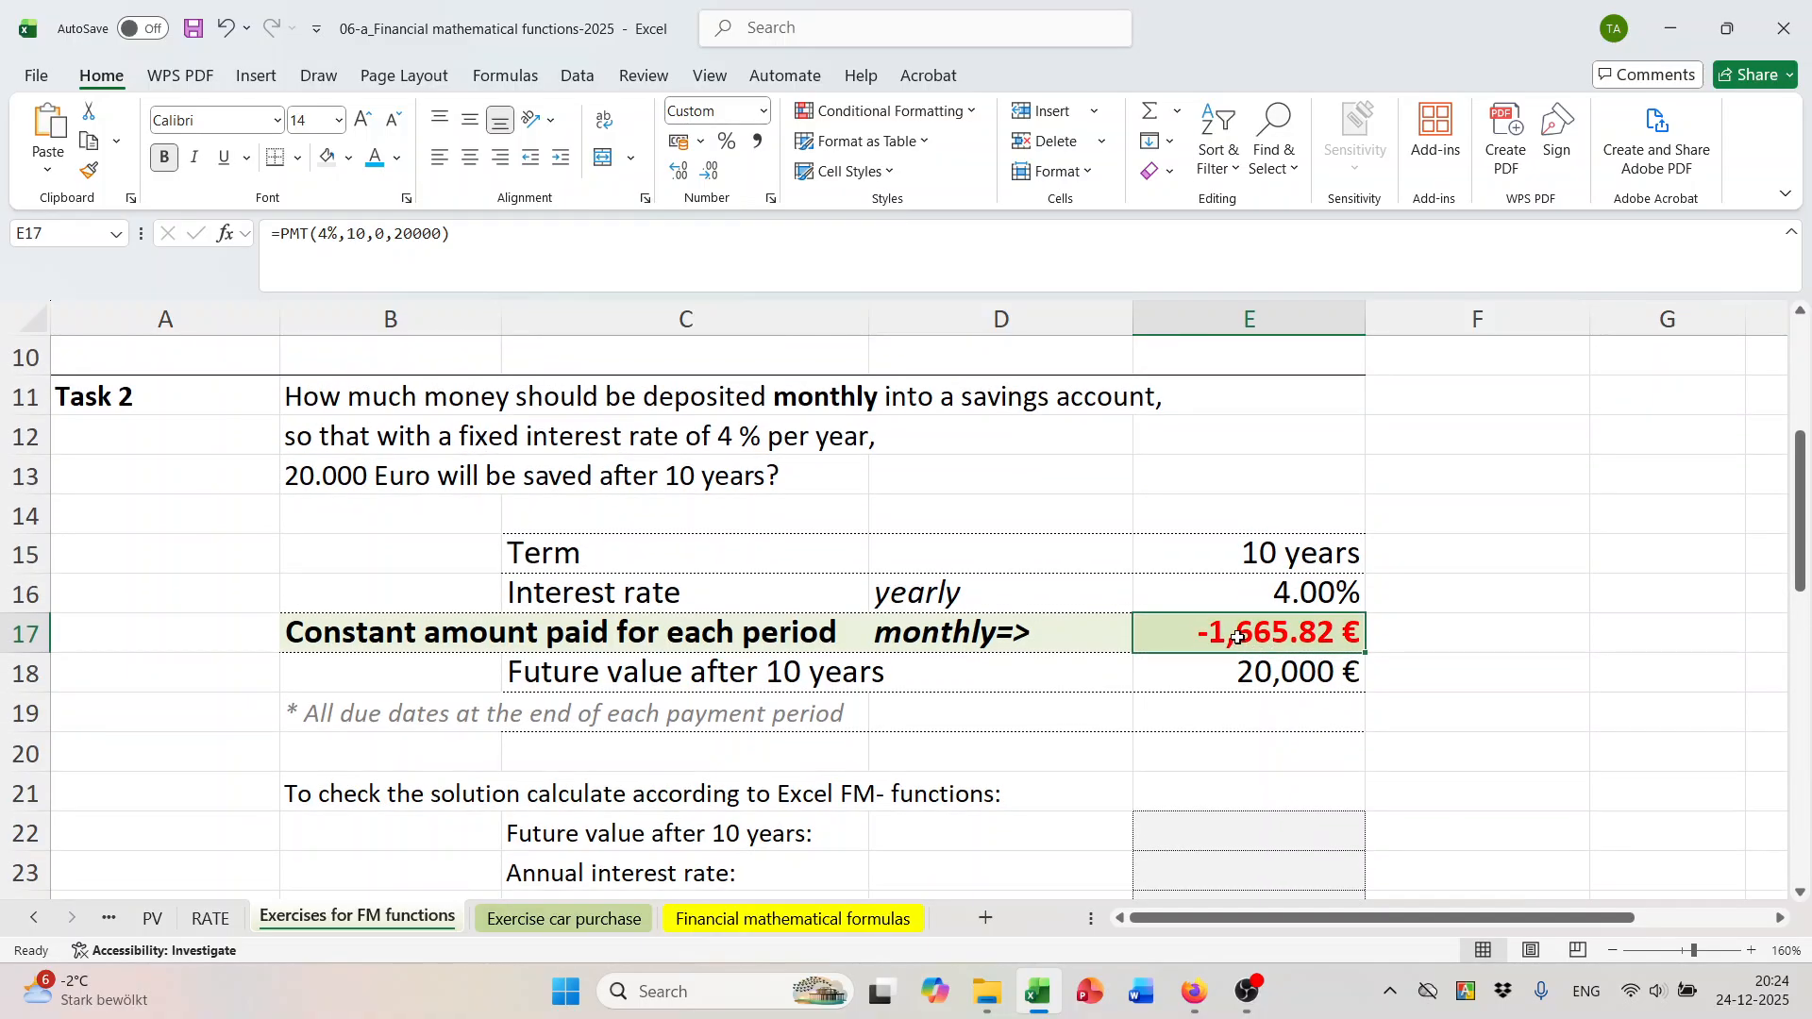
left_click(939, 643)
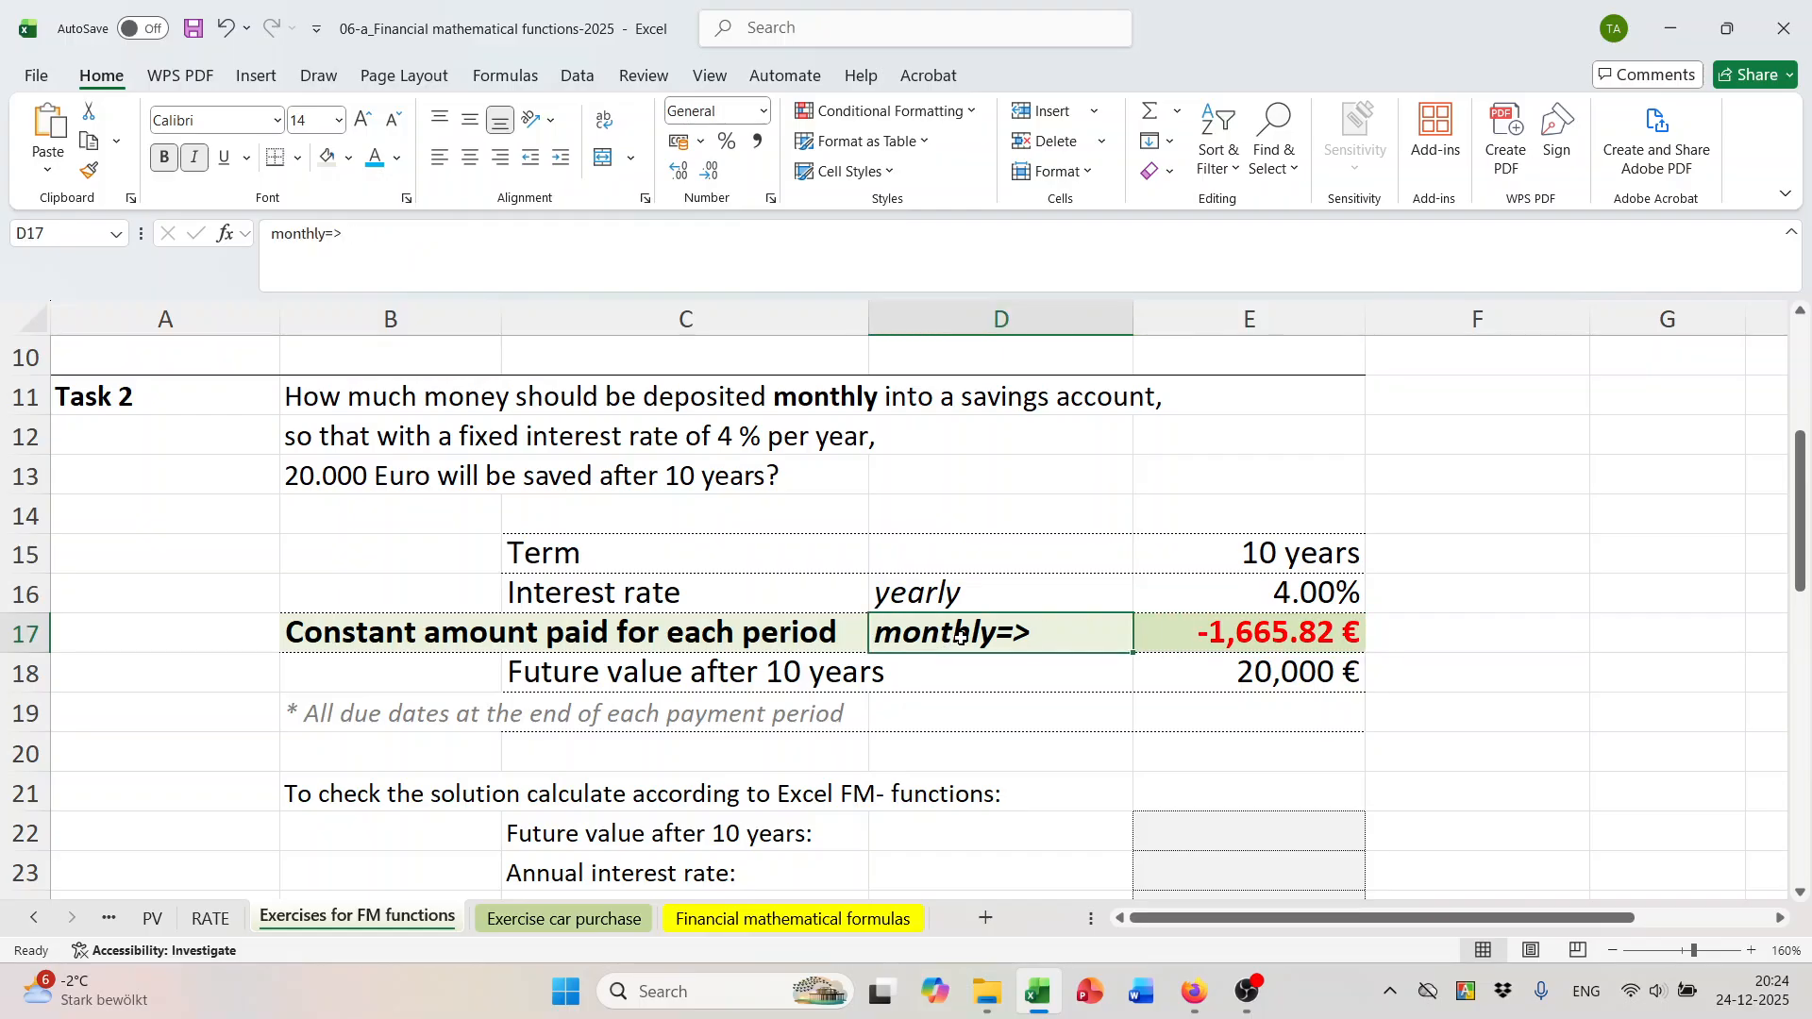
Edit the E17 formula to wrap the PMT function in parentheses and divide it by 12 for a monthly amount.
left_click(1287, 629)
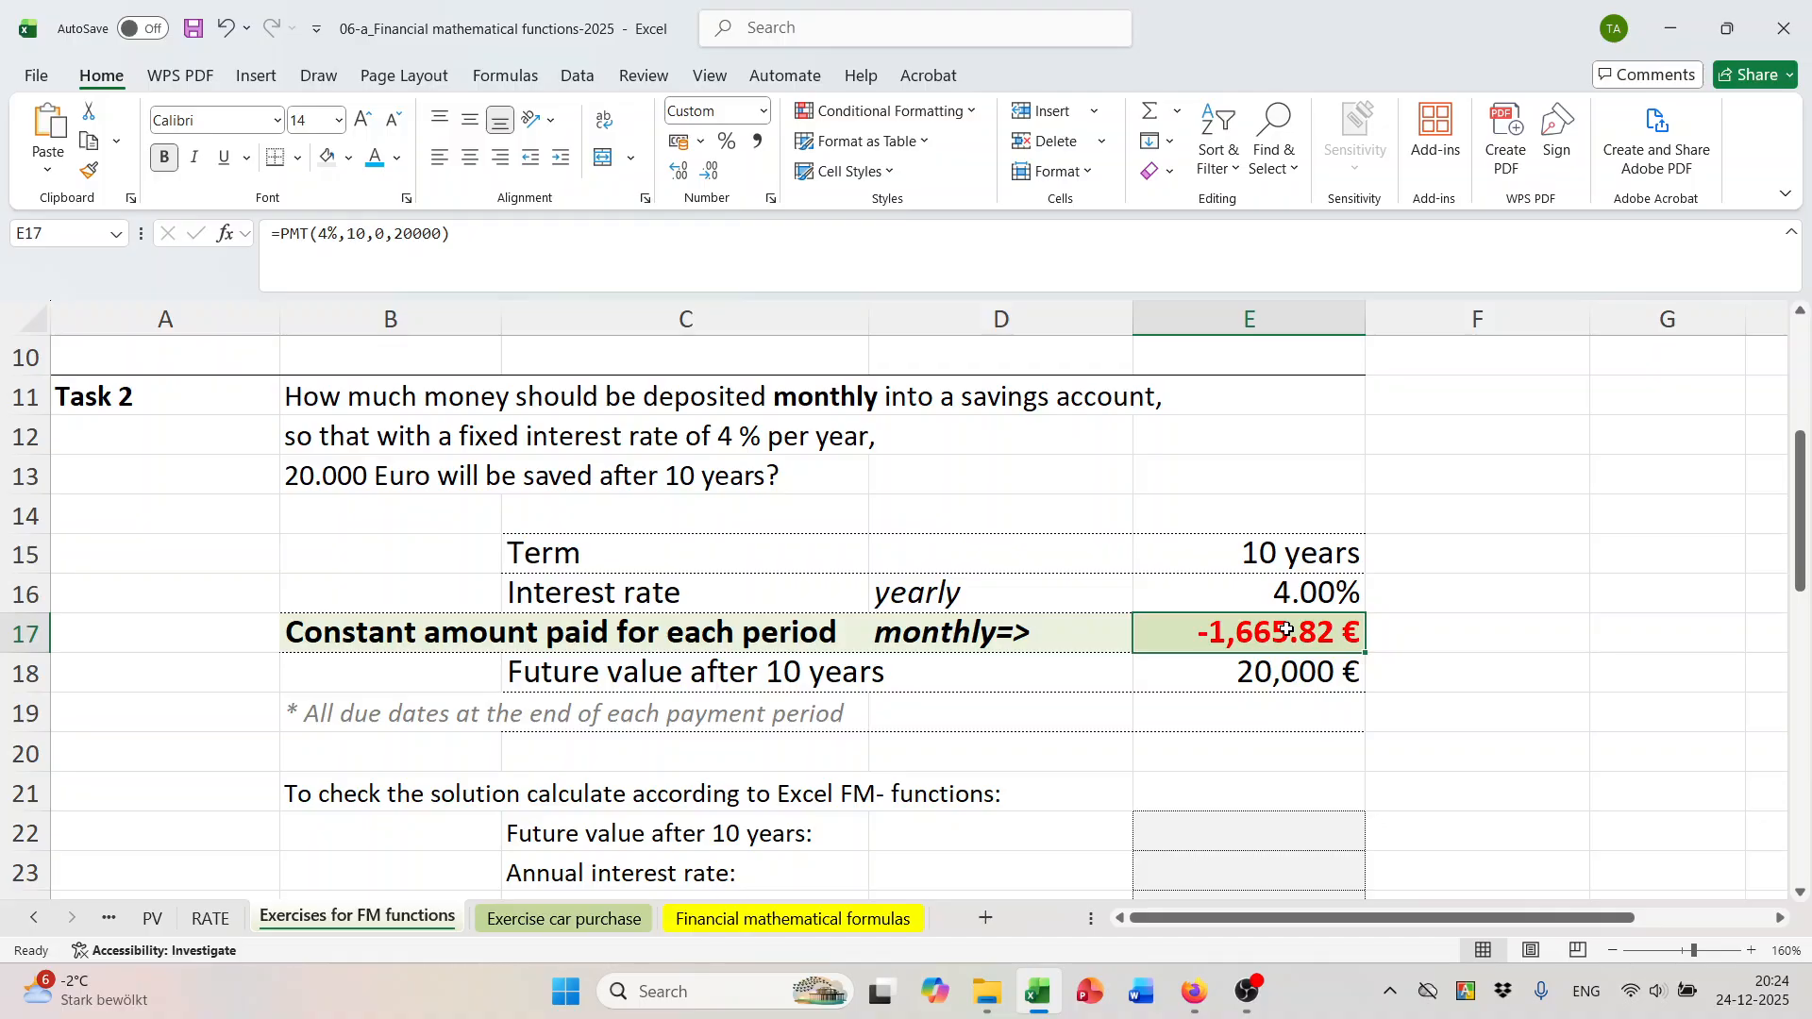
double_click(1286, 629)
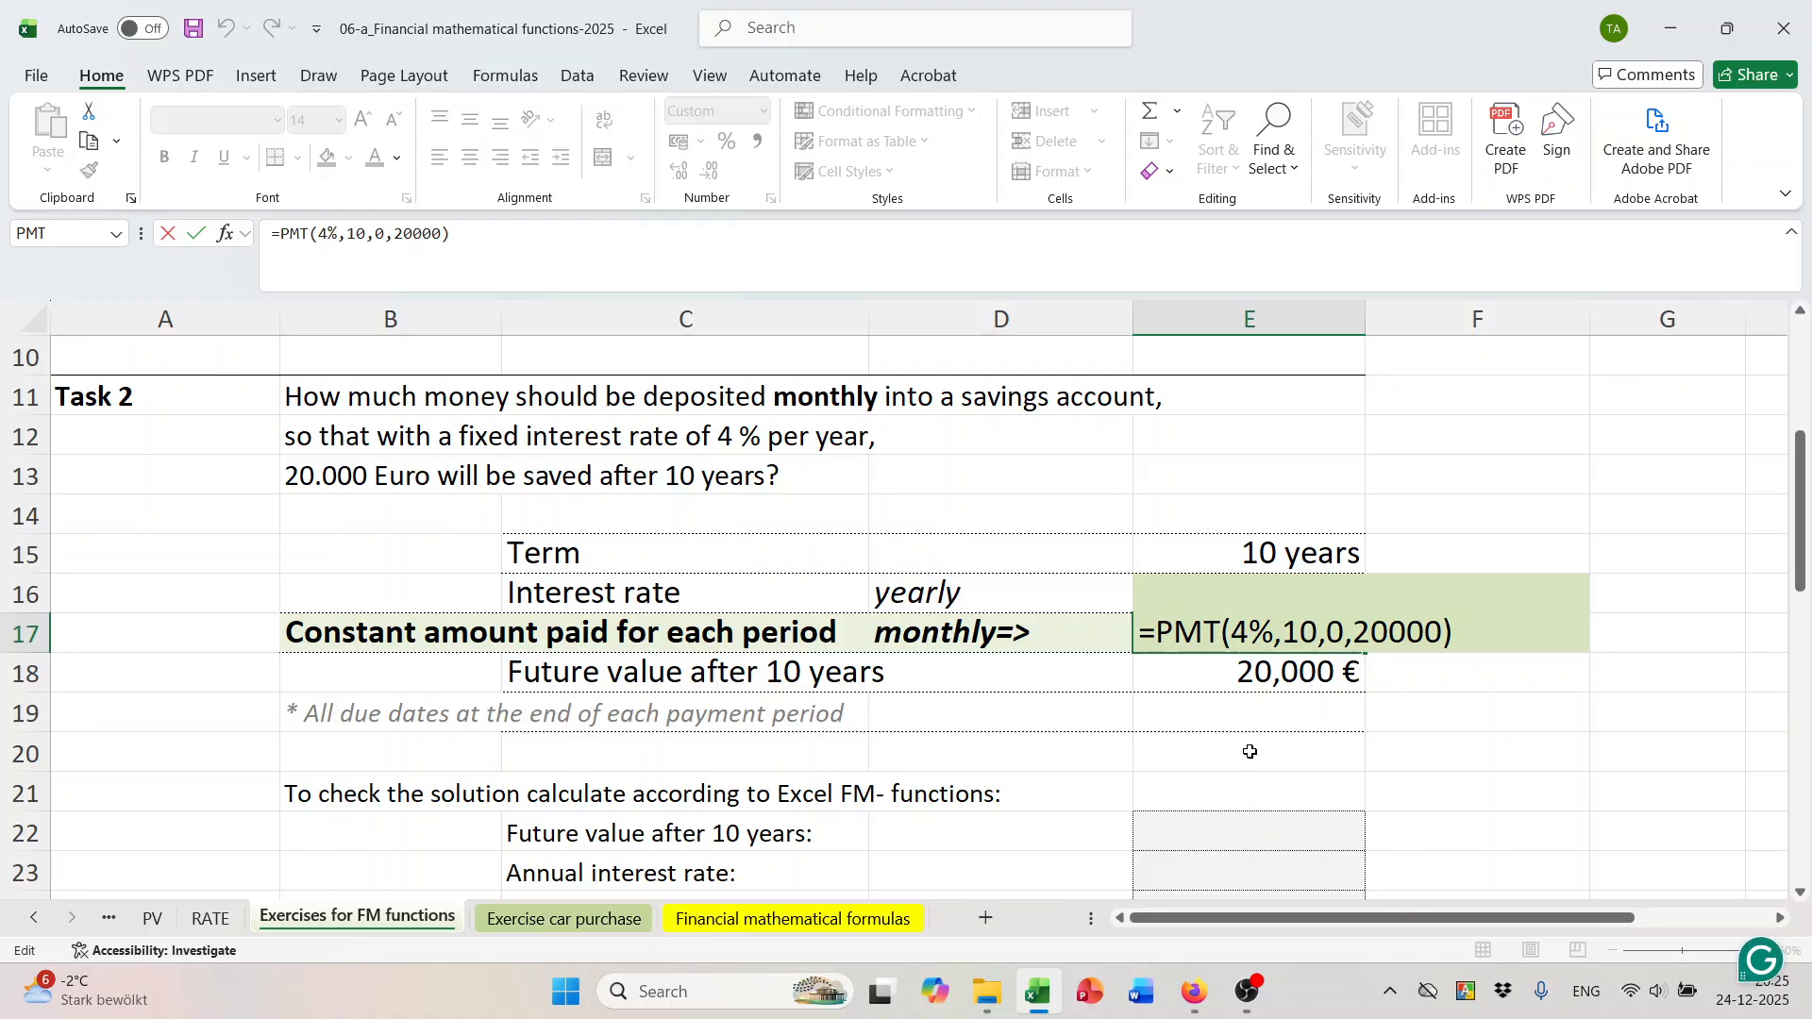
type("(")
key("End")
type(")")
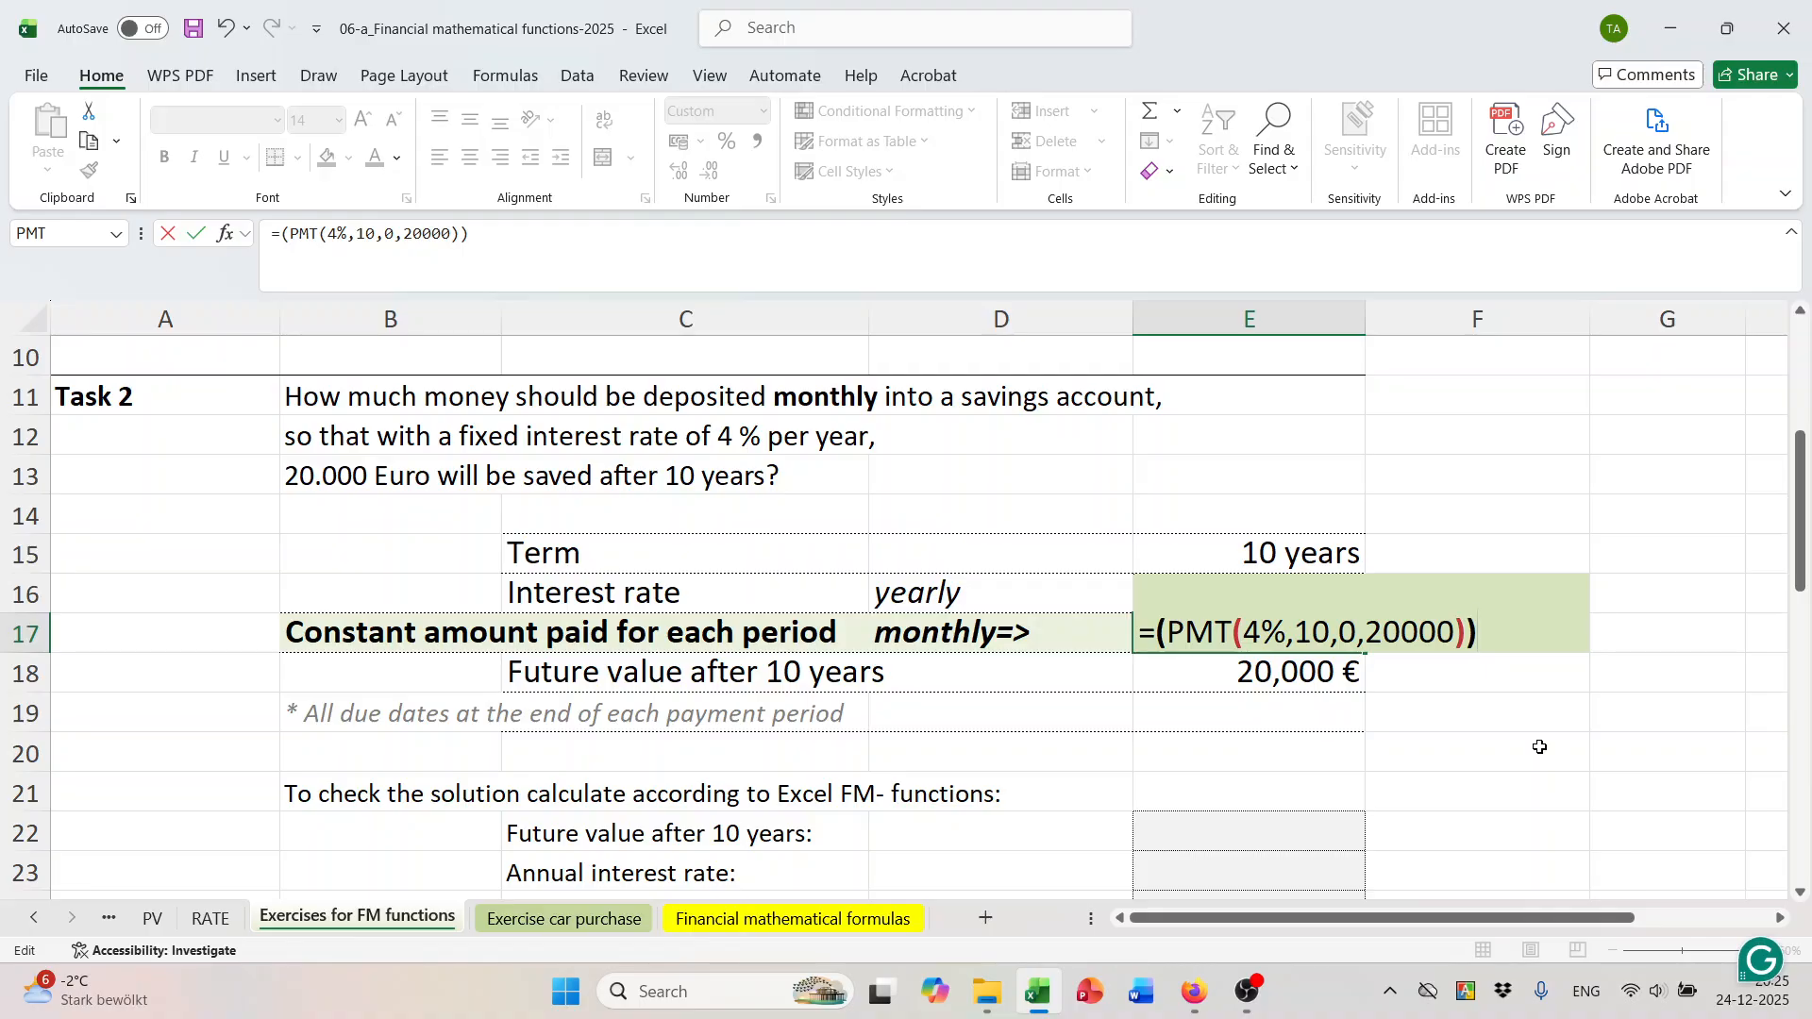
type("/12")
key("Return")
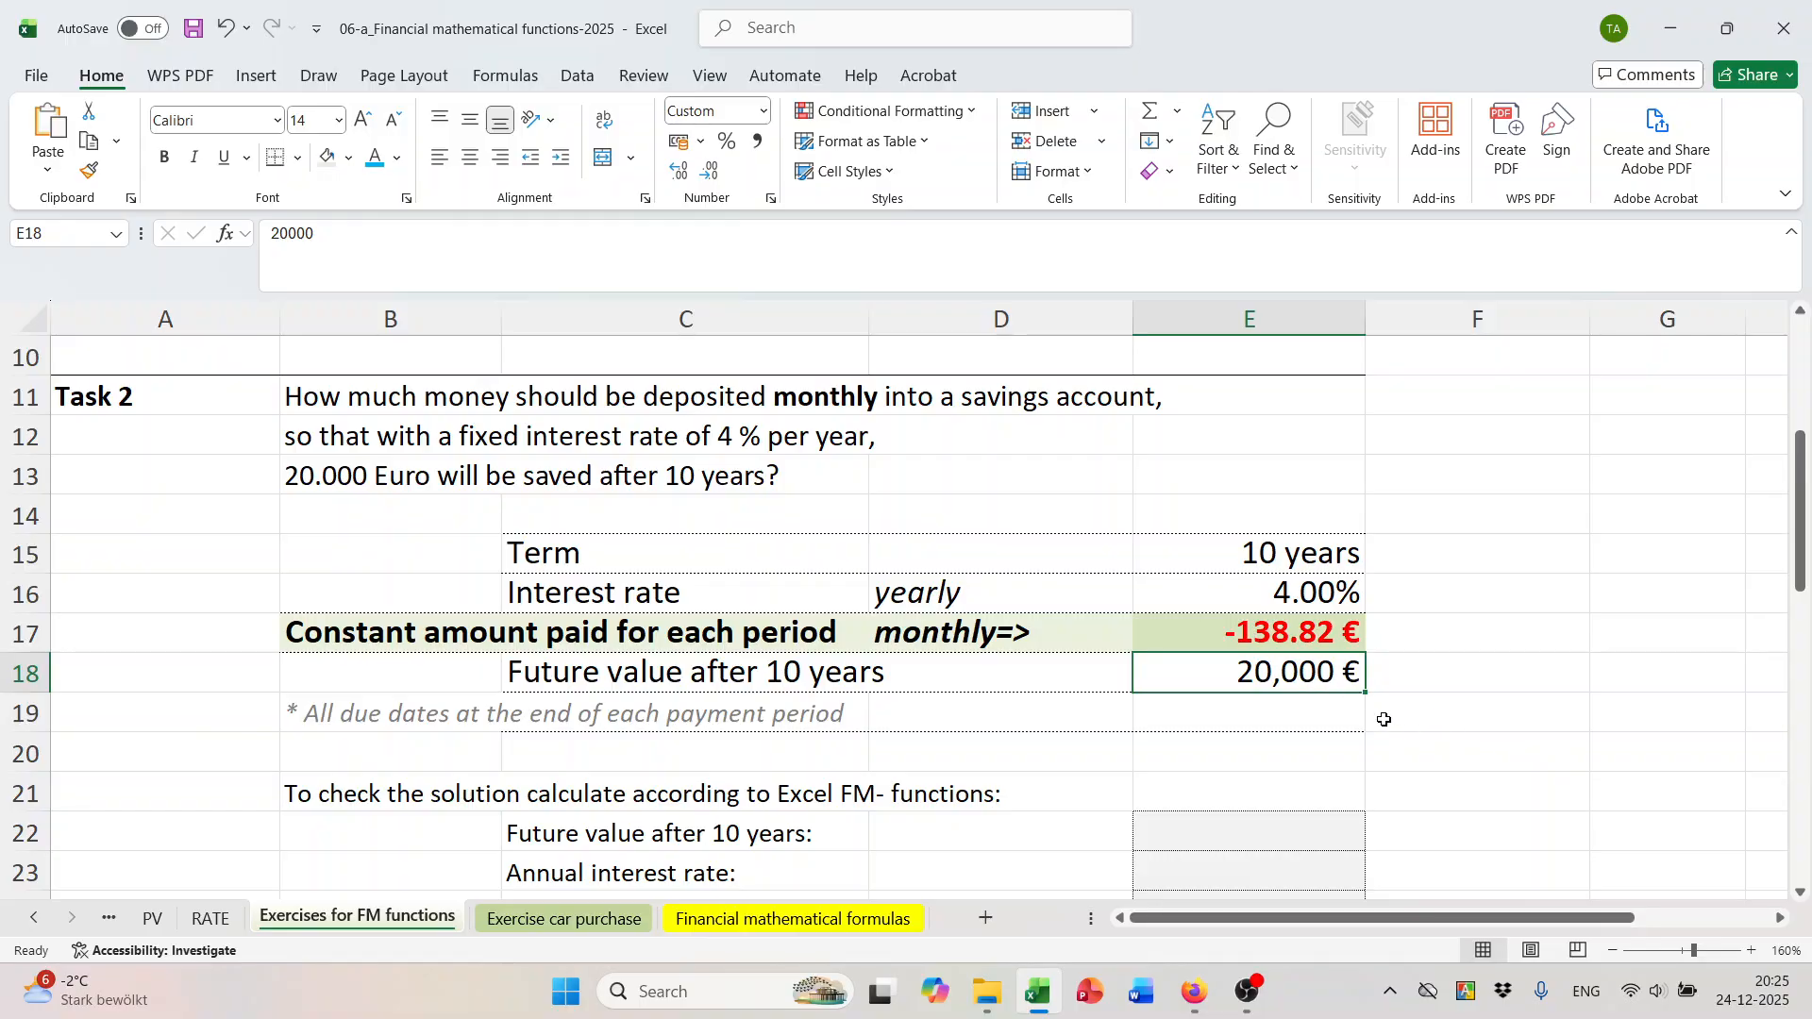
Insert the PMT function in cell C28, below the Task 3 question.
scroll(1385, 716, "down", 4)
scroll(1096, 676, "down", 1)
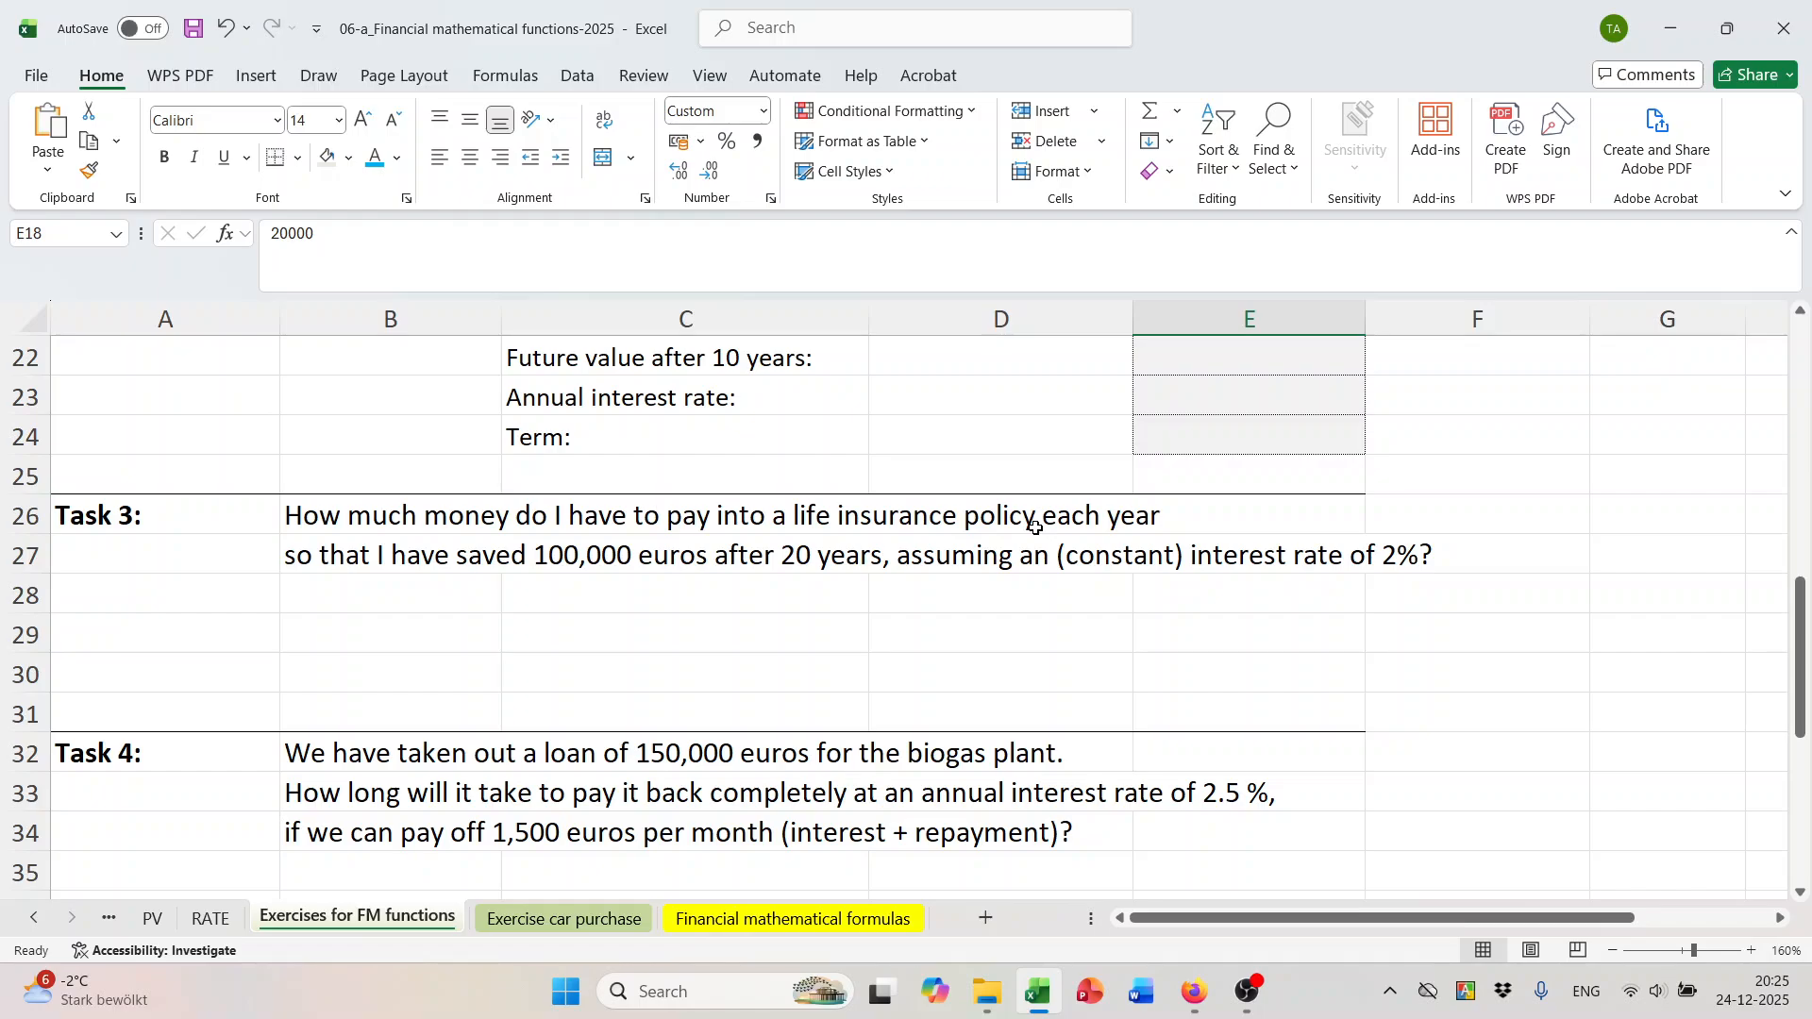
left_click(531, 594)
left_click(225, 234)
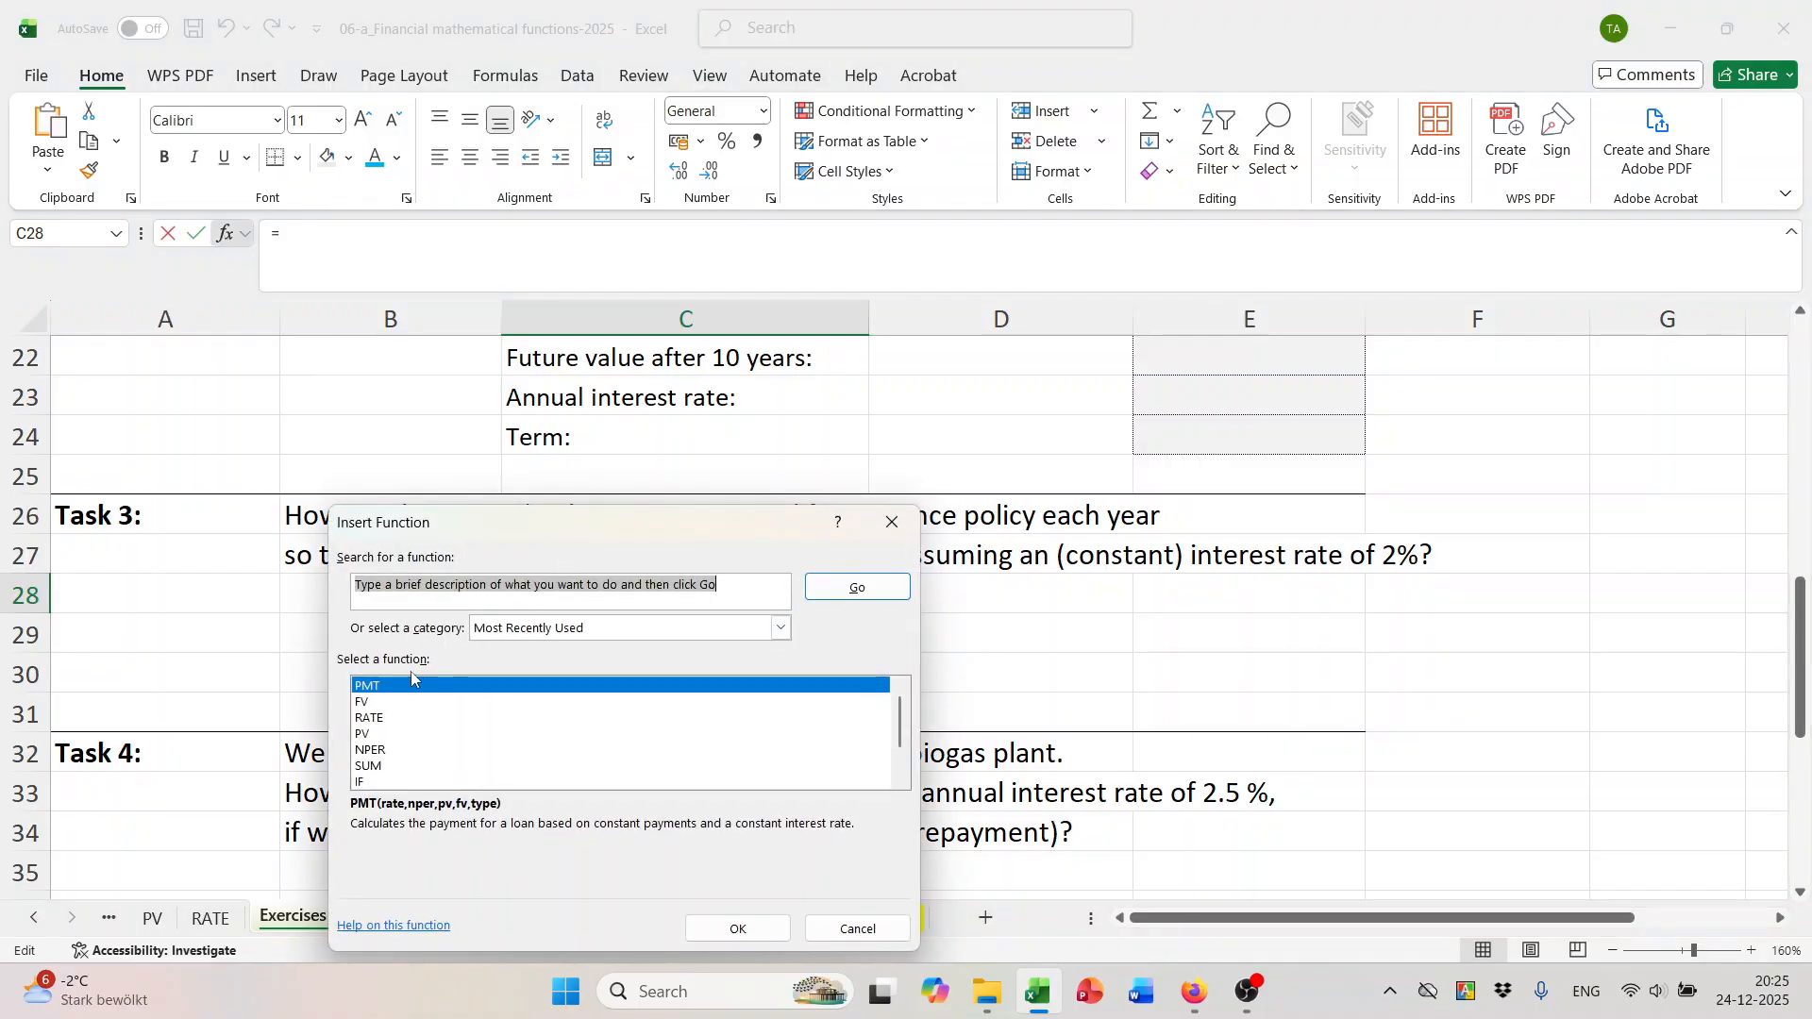
double_click(396, 688)
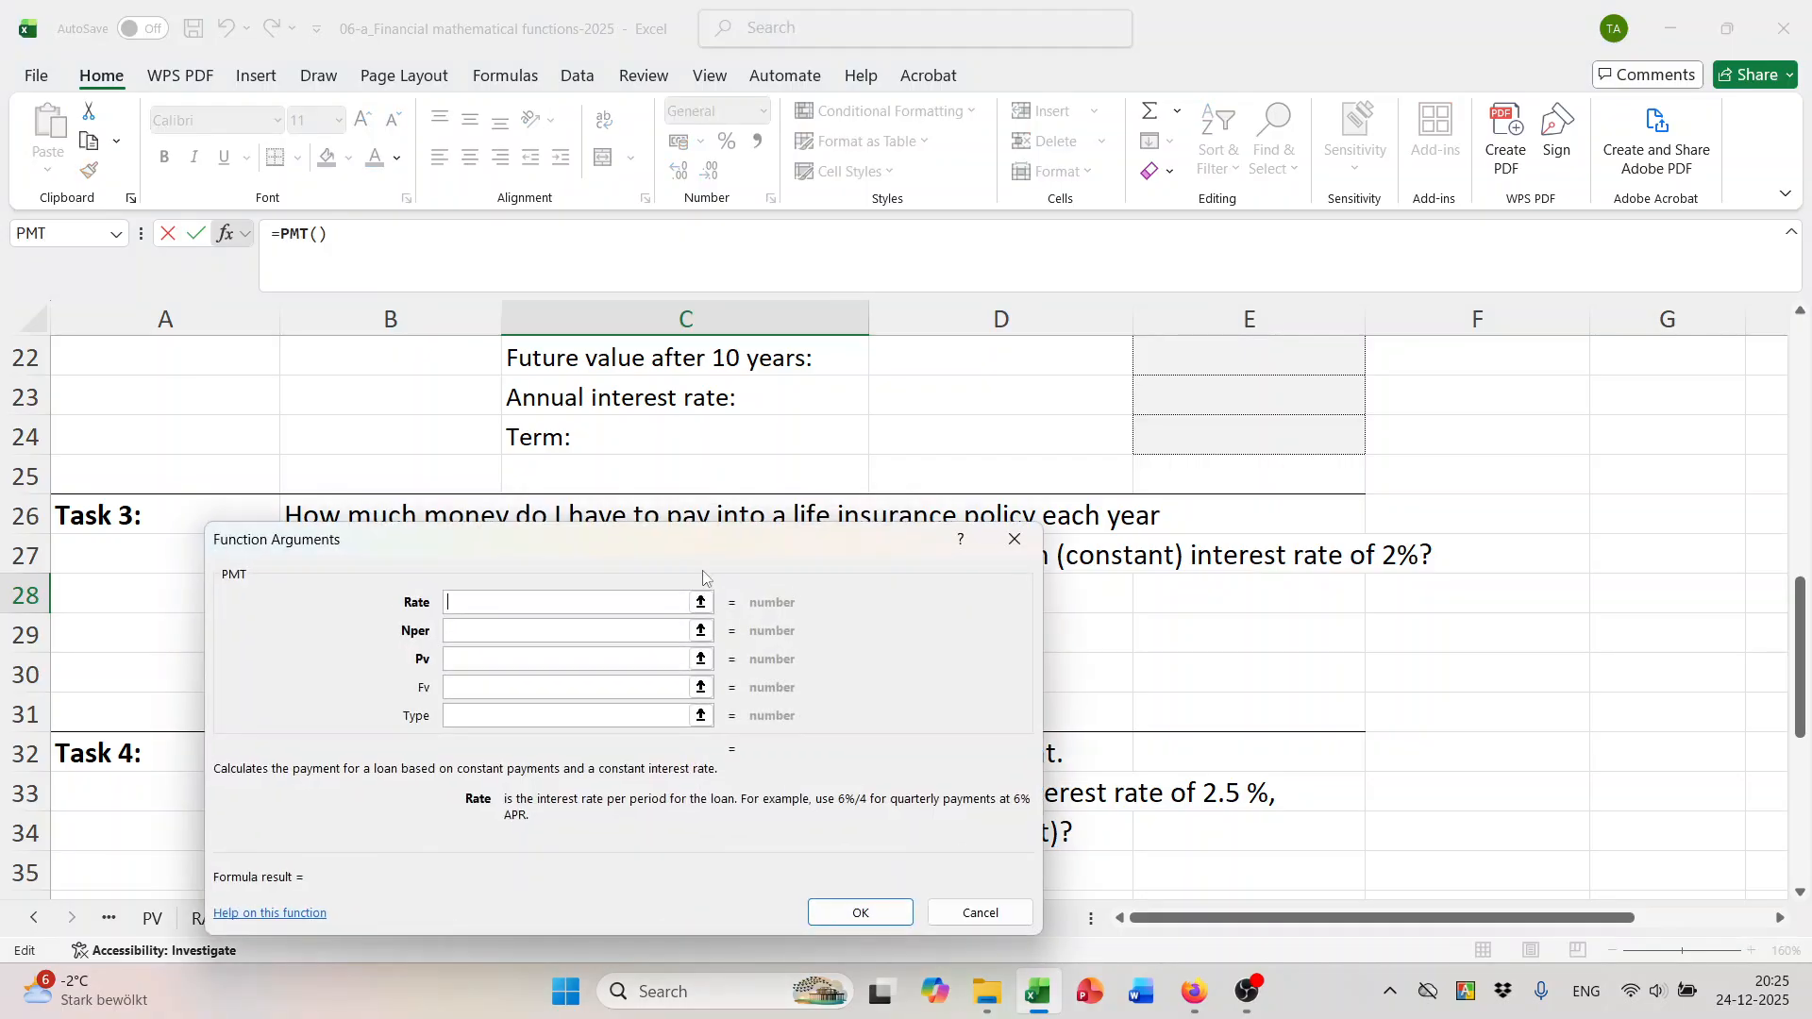
left_click_drag(670, 558, 1474, 625)
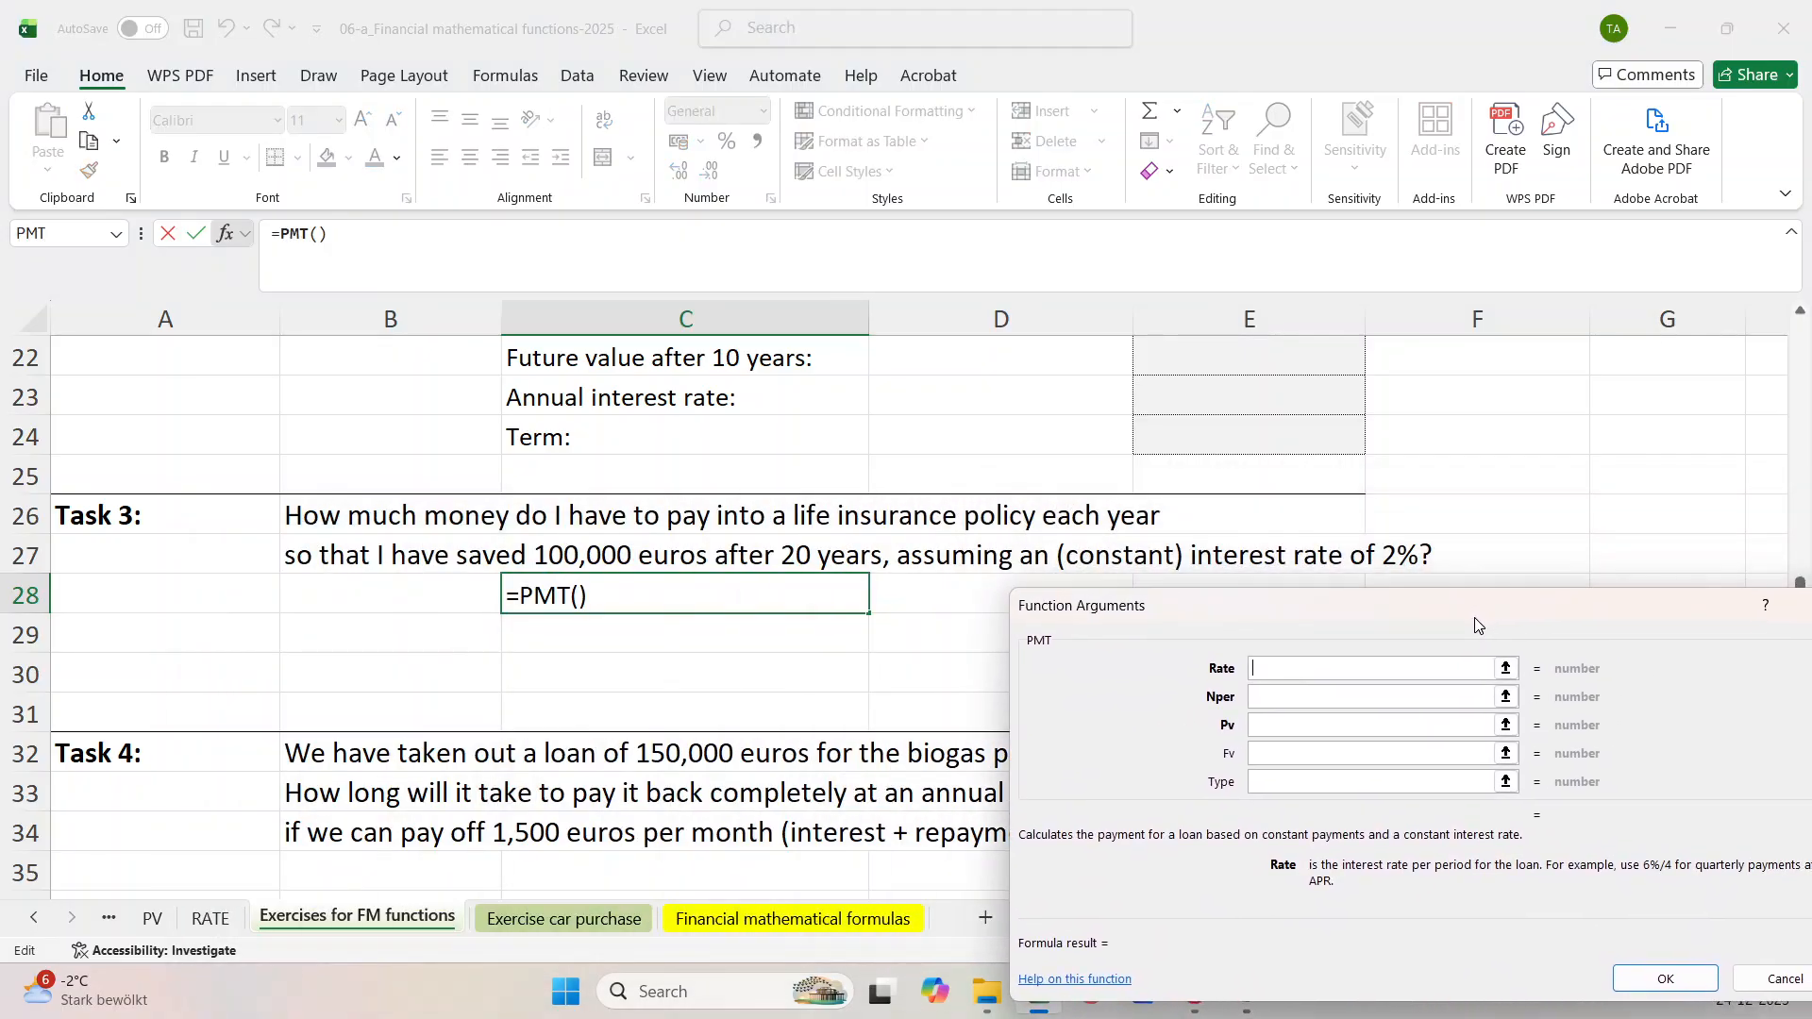
Complete the PMT function in C28 with rate 2%, Nper 20, Pv 0 and Fv 100000.
type("2%")
left_click(1313, 701)
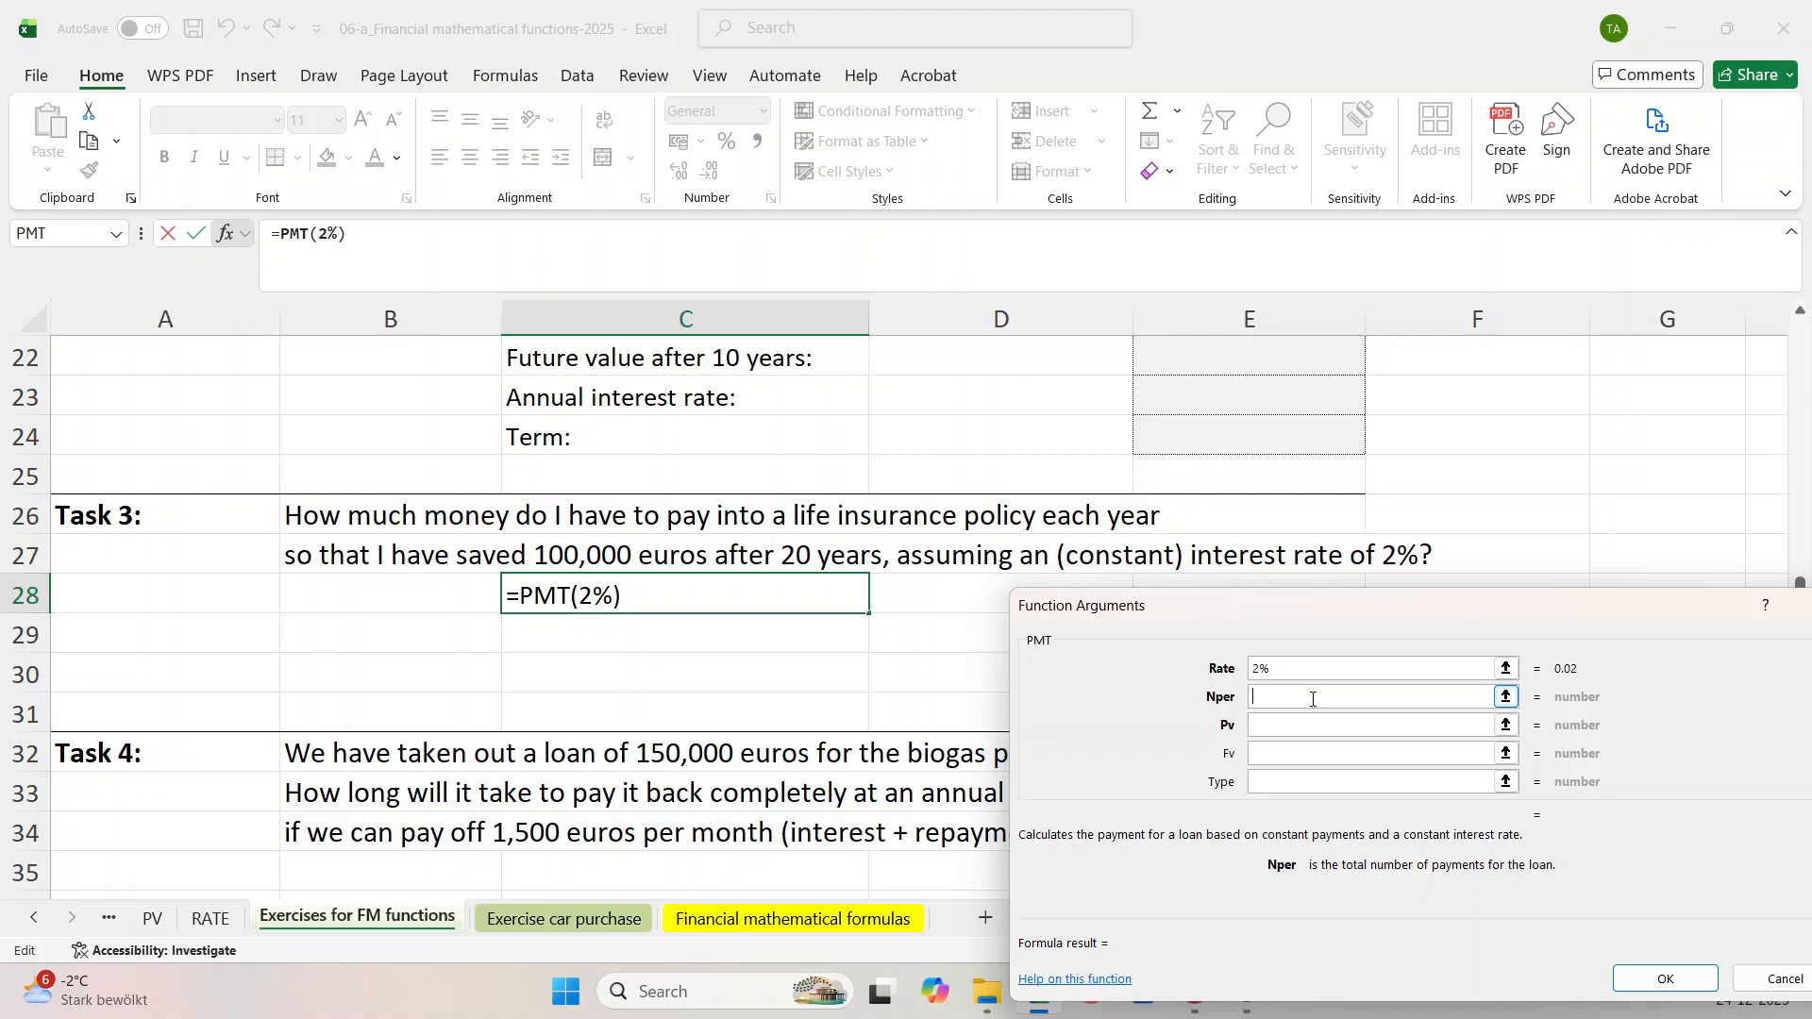
type("20")
key("Tab")
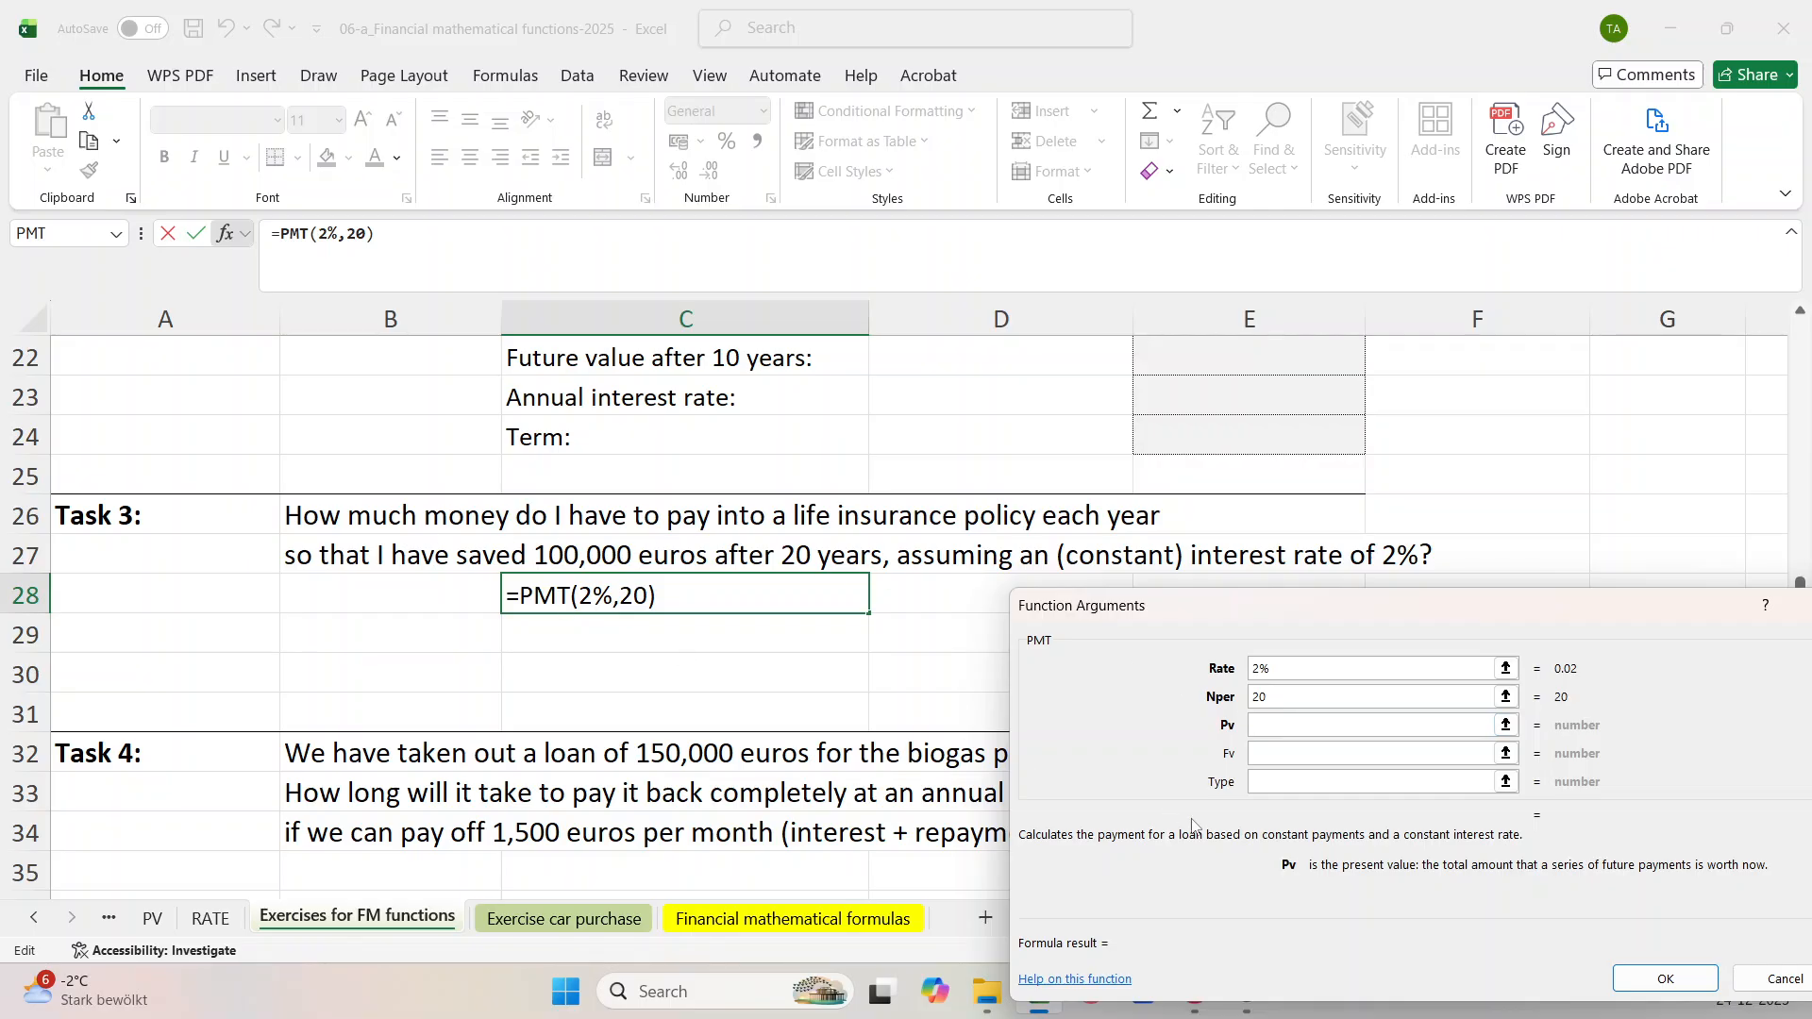
type("0")
left_click(1288, 751)
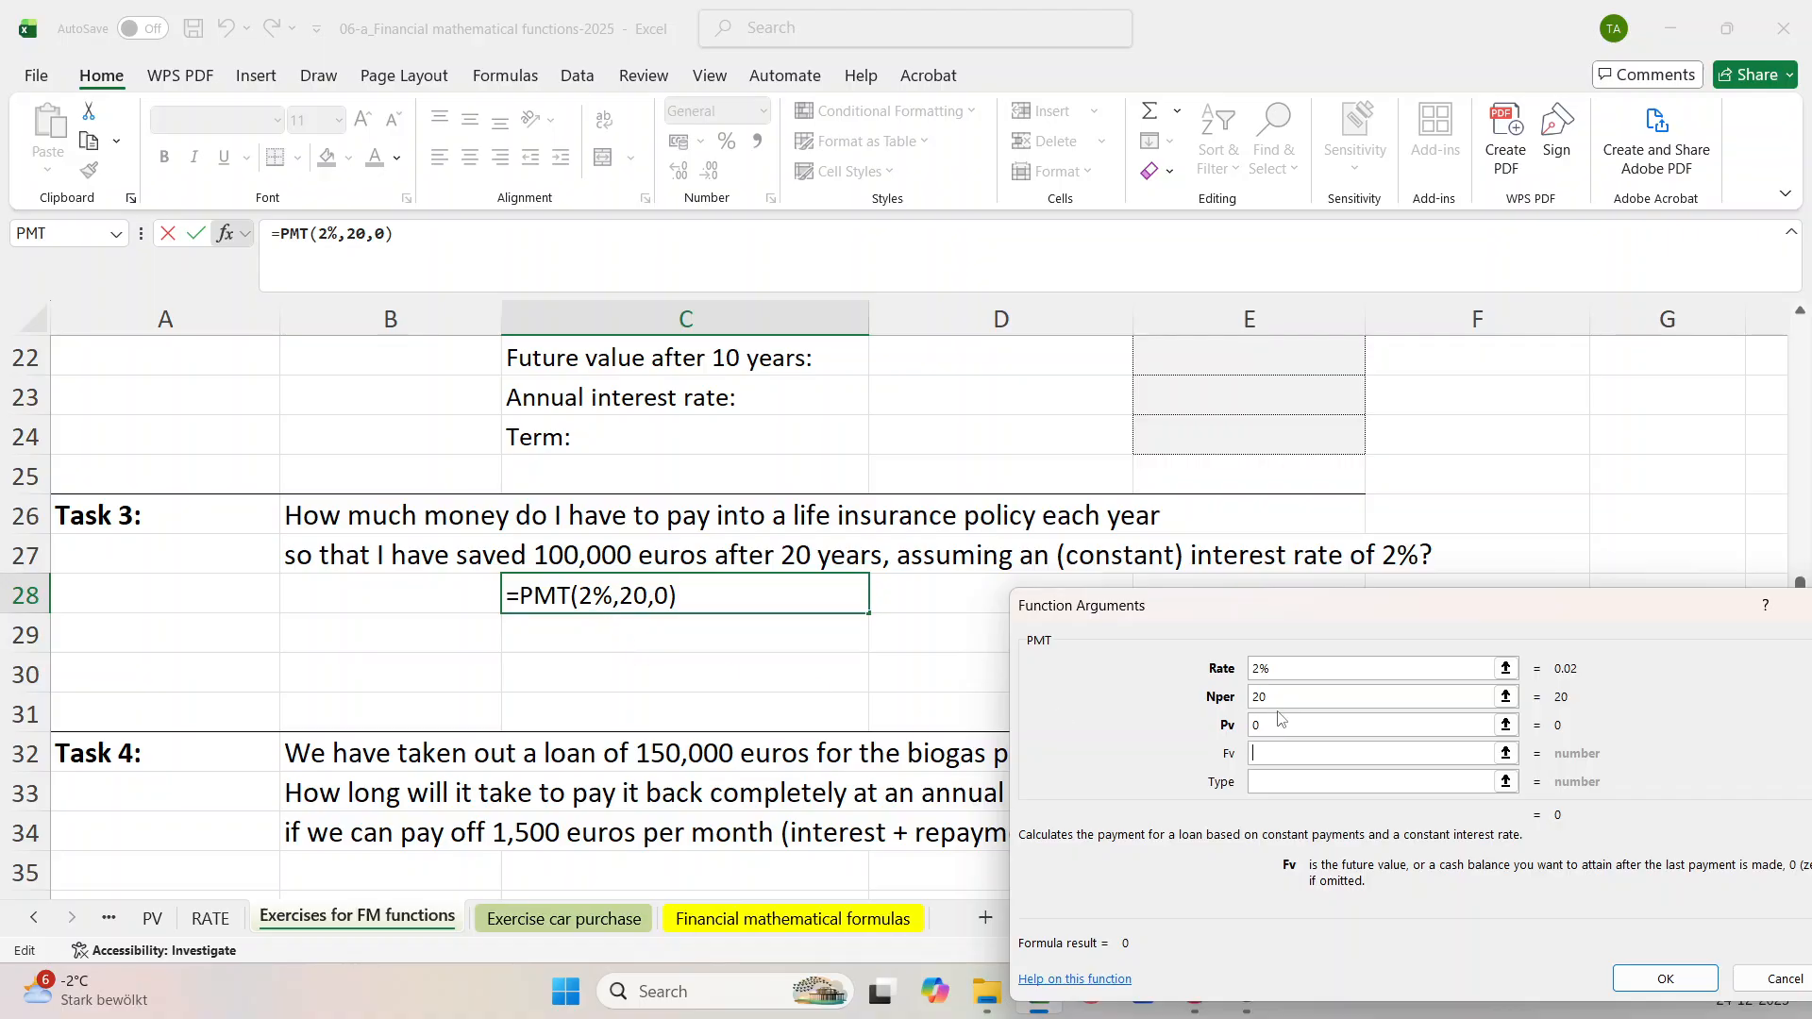
type("100")
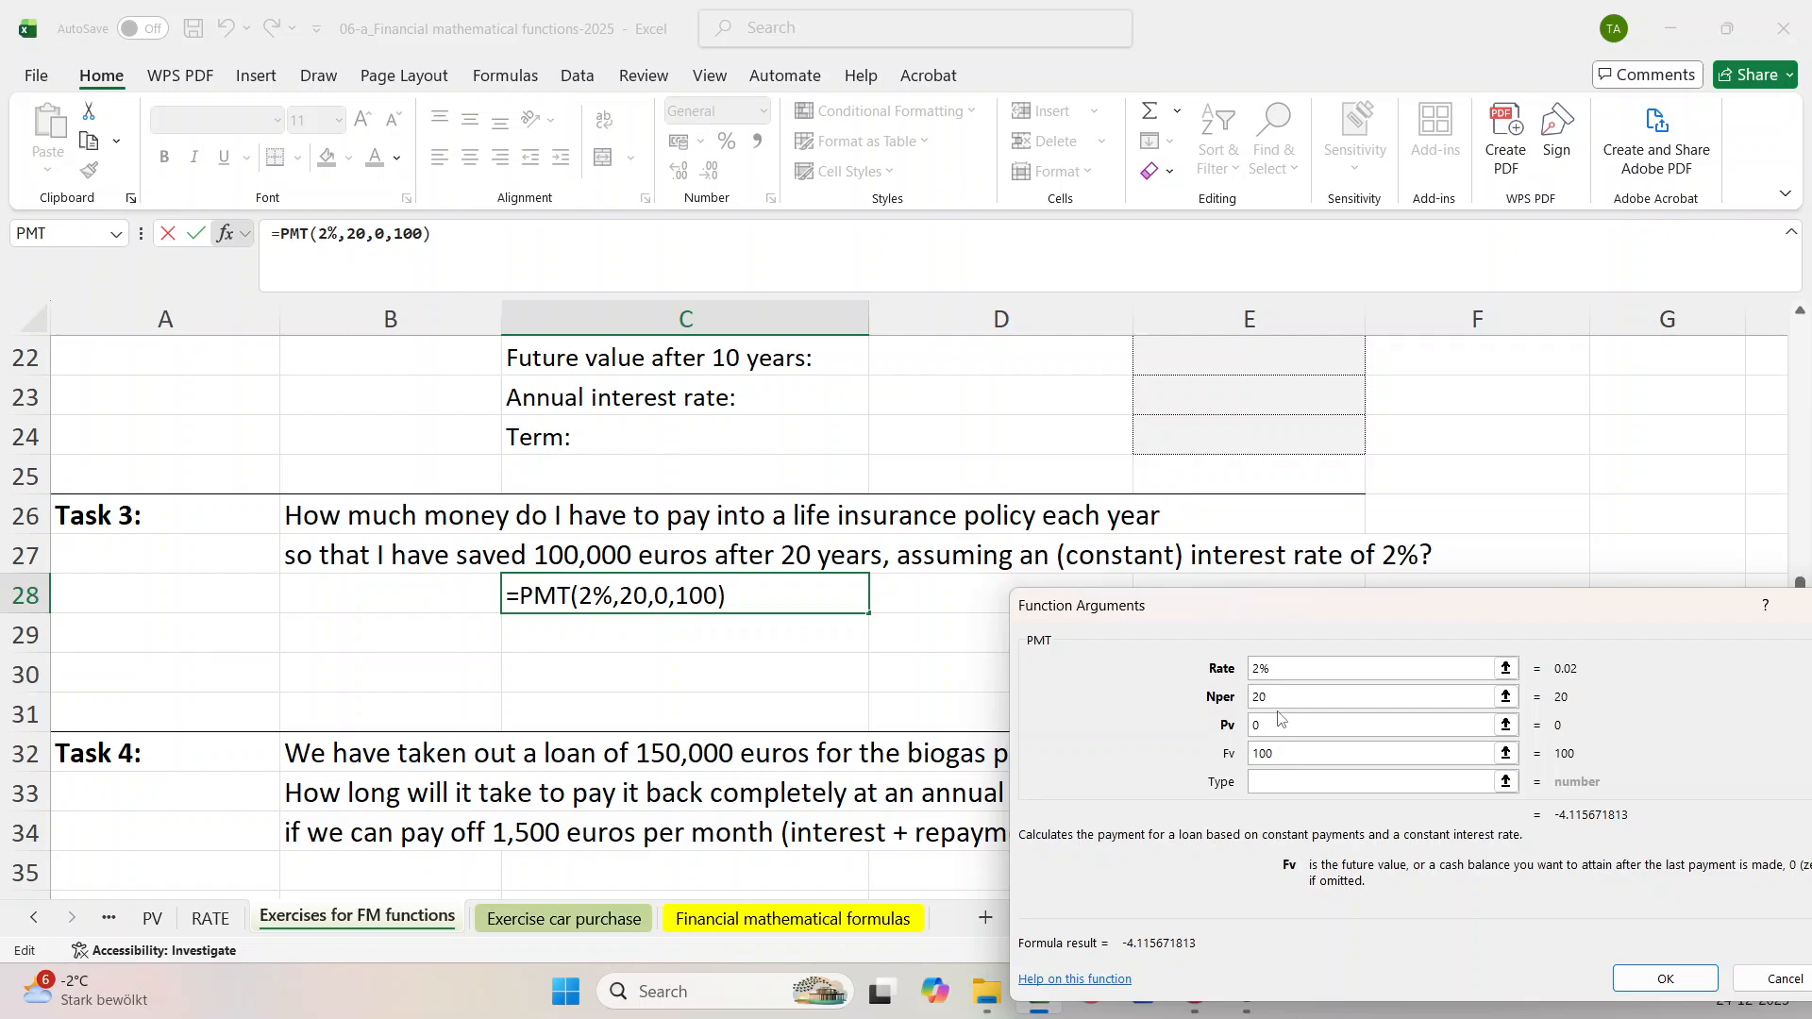
type("000")
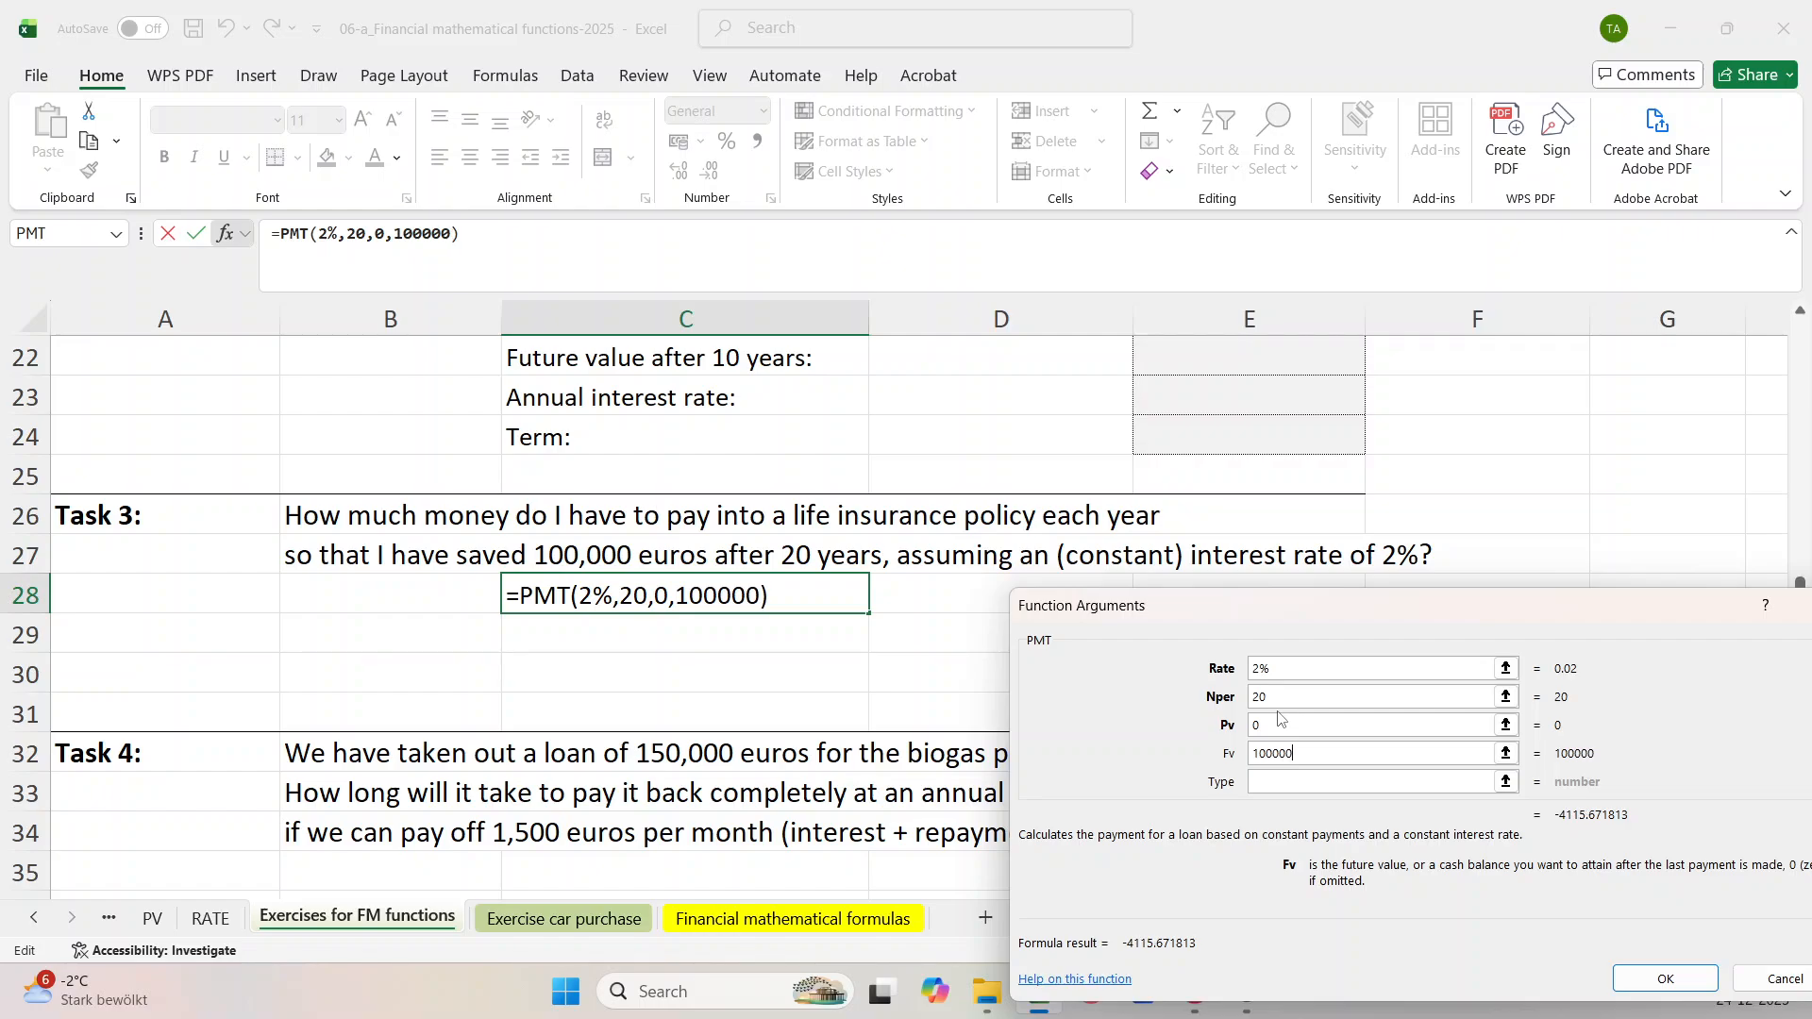
left_click_drag(1307, 615, 1257, 440)
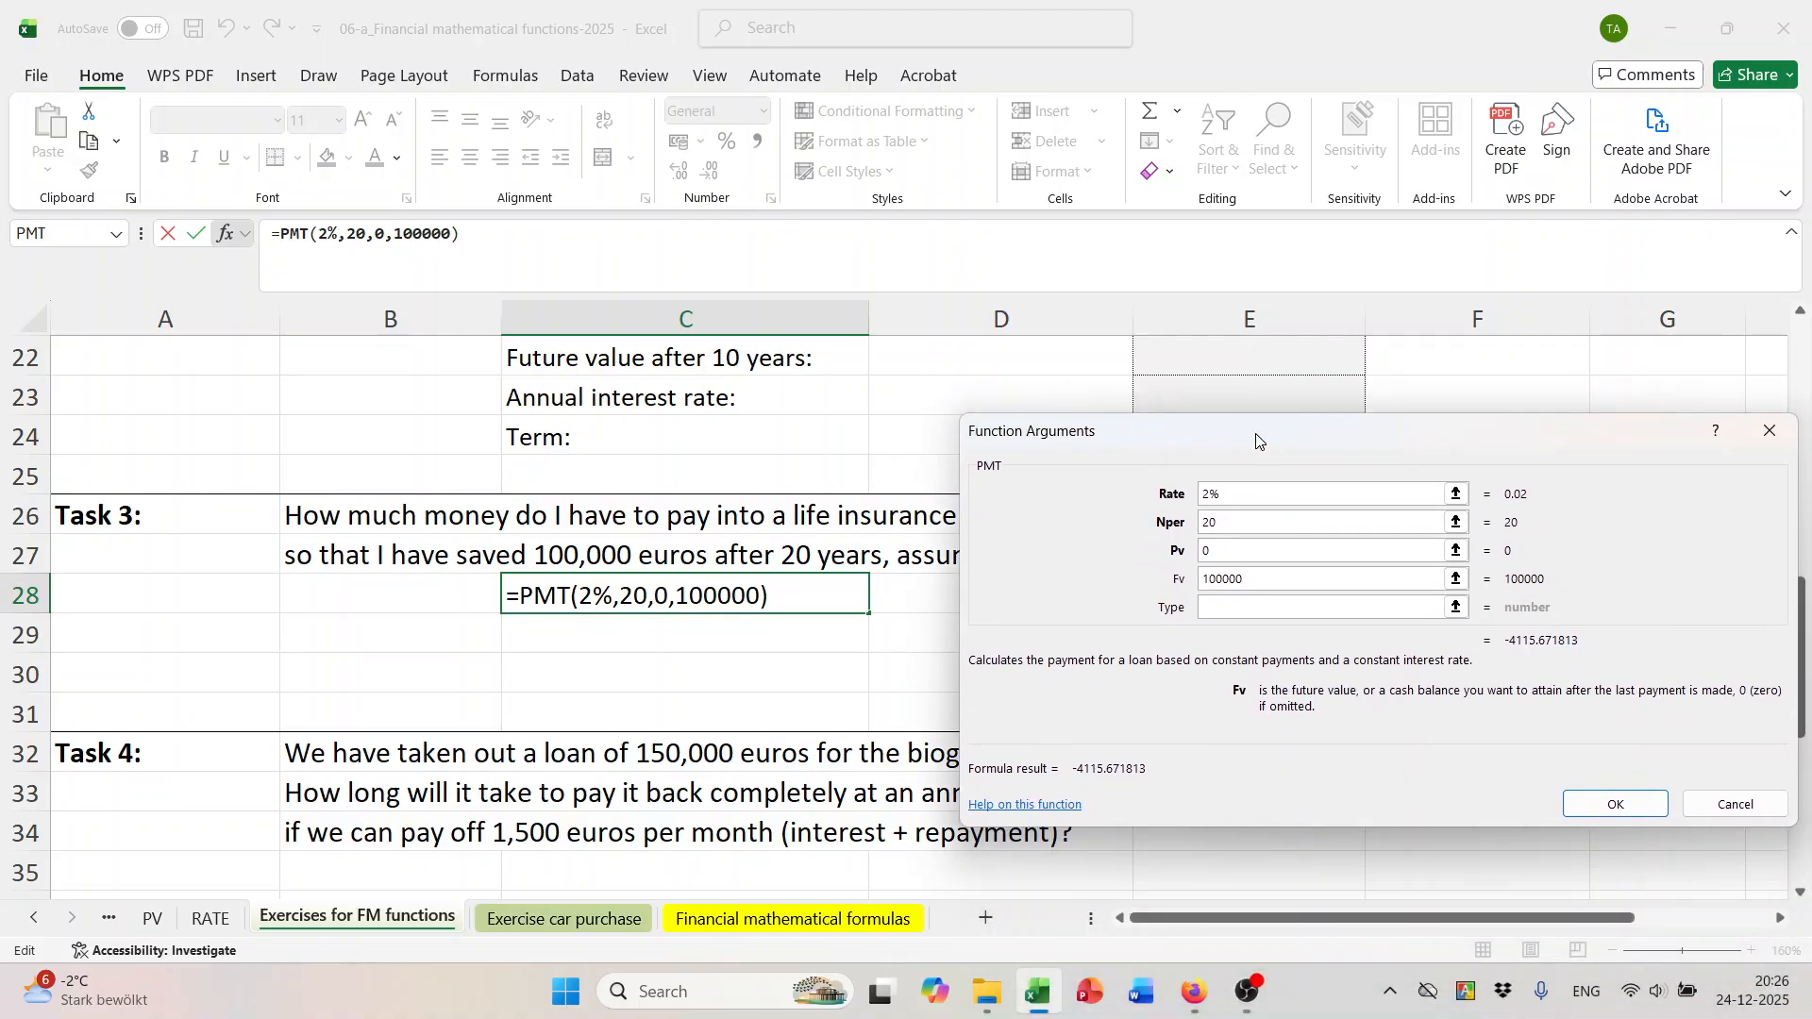
left_click(1602, 809)
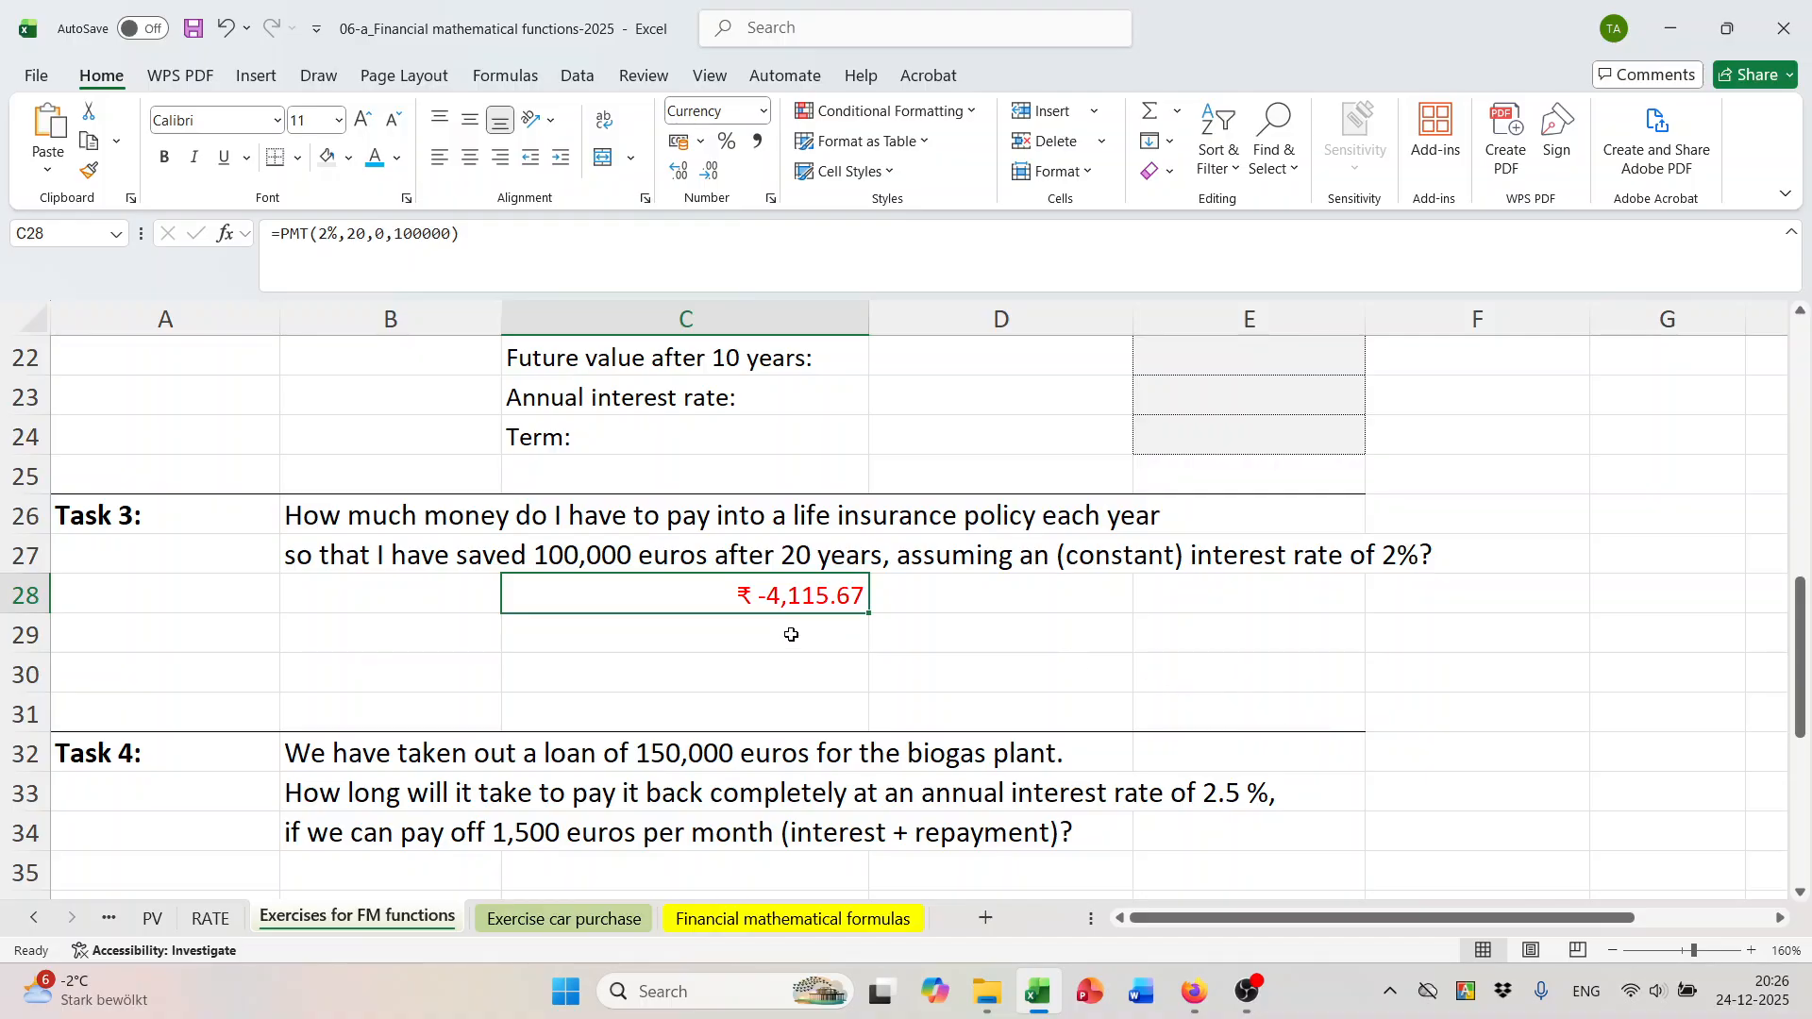
Apply the Euro (€ 123) accounting format to the Task 3 result in C28.
left_click(766, 113)
left_click(768, 114)
left_click(766, 112)
left_click(768, 114)
left_click(700, 142)
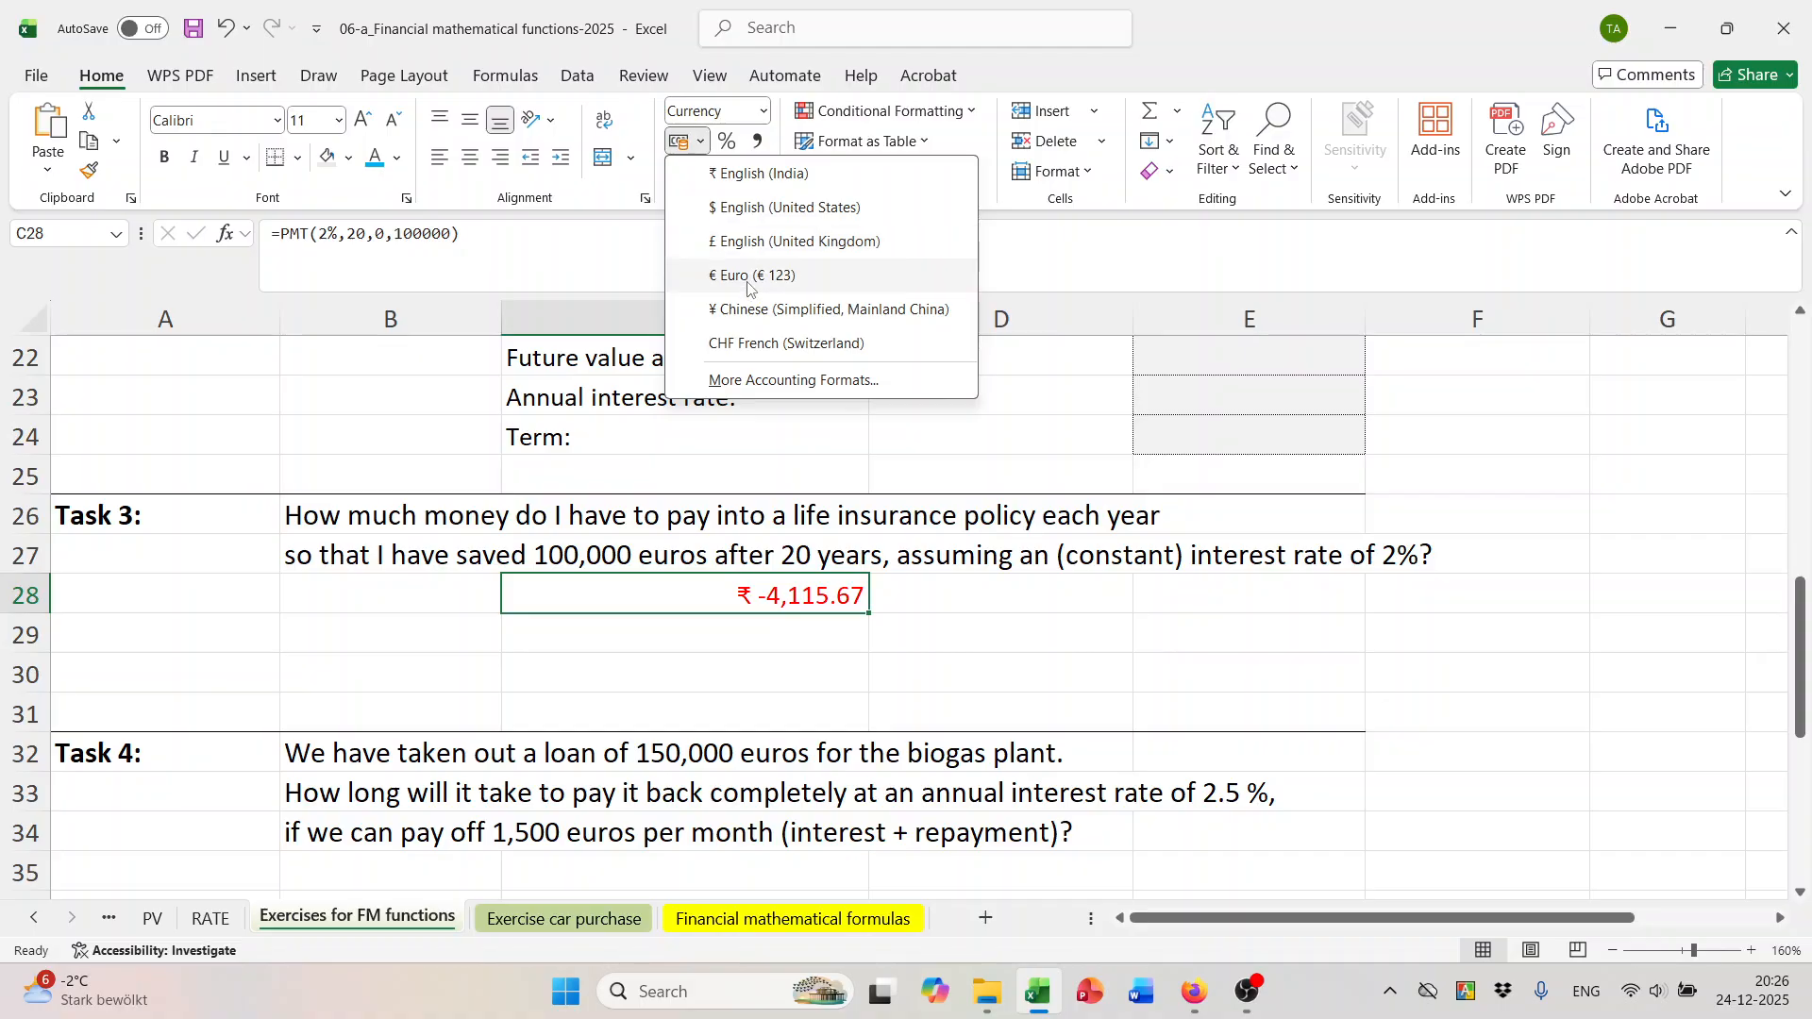
left_click(752, 276)
left_click(784, 660)
Format cell C28 with a standard red font and a light tan theme fill.
left_click(764, 595)
left_click(402, 161)
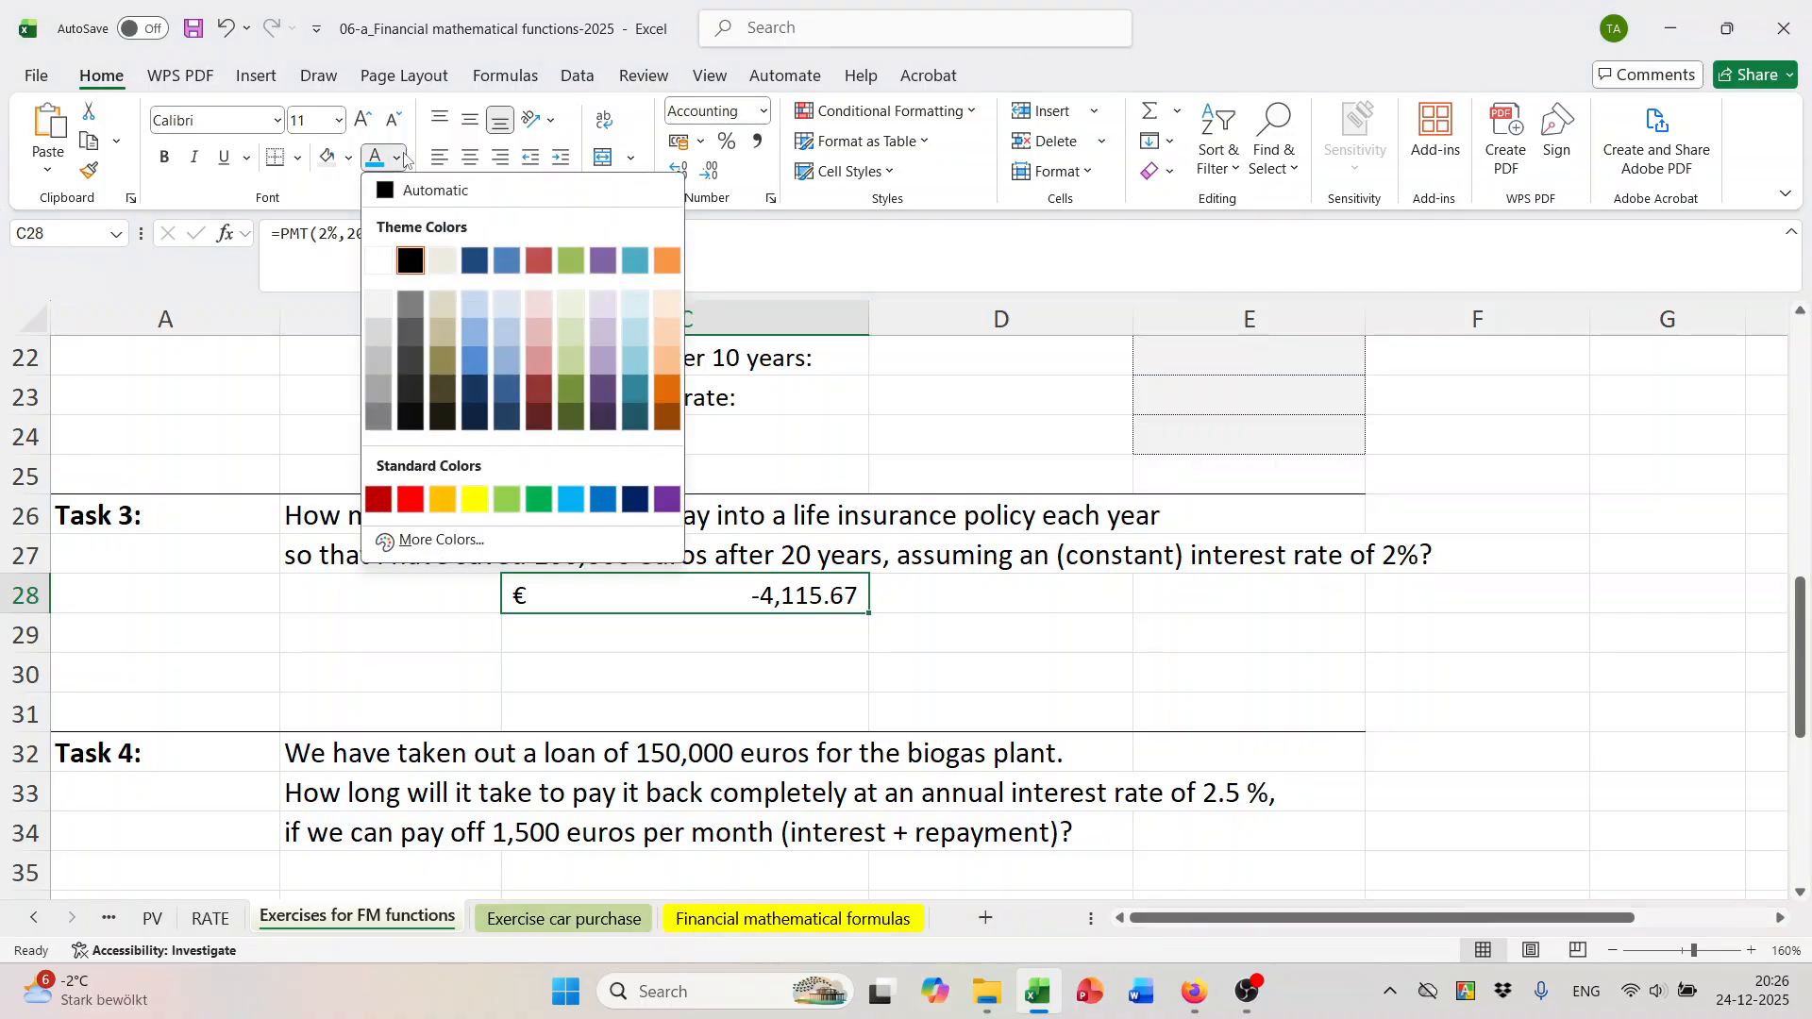
left_click(423, 498)
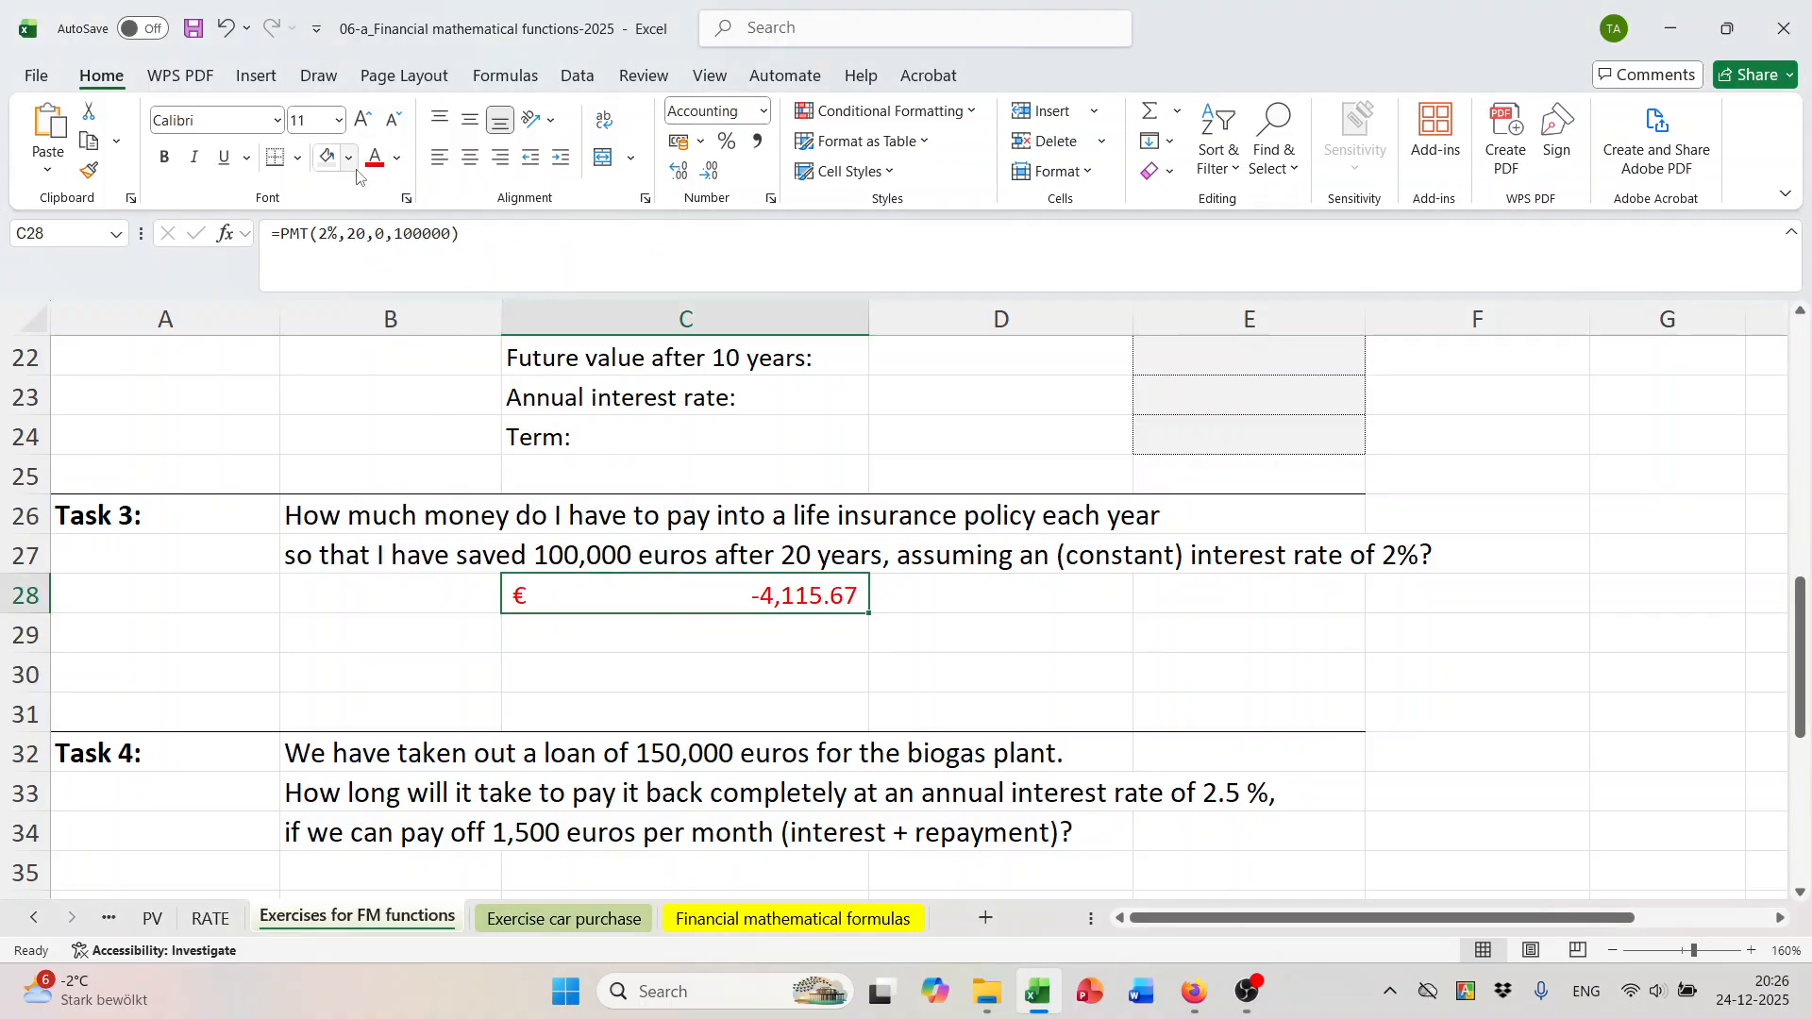
left_click(1002, 645)
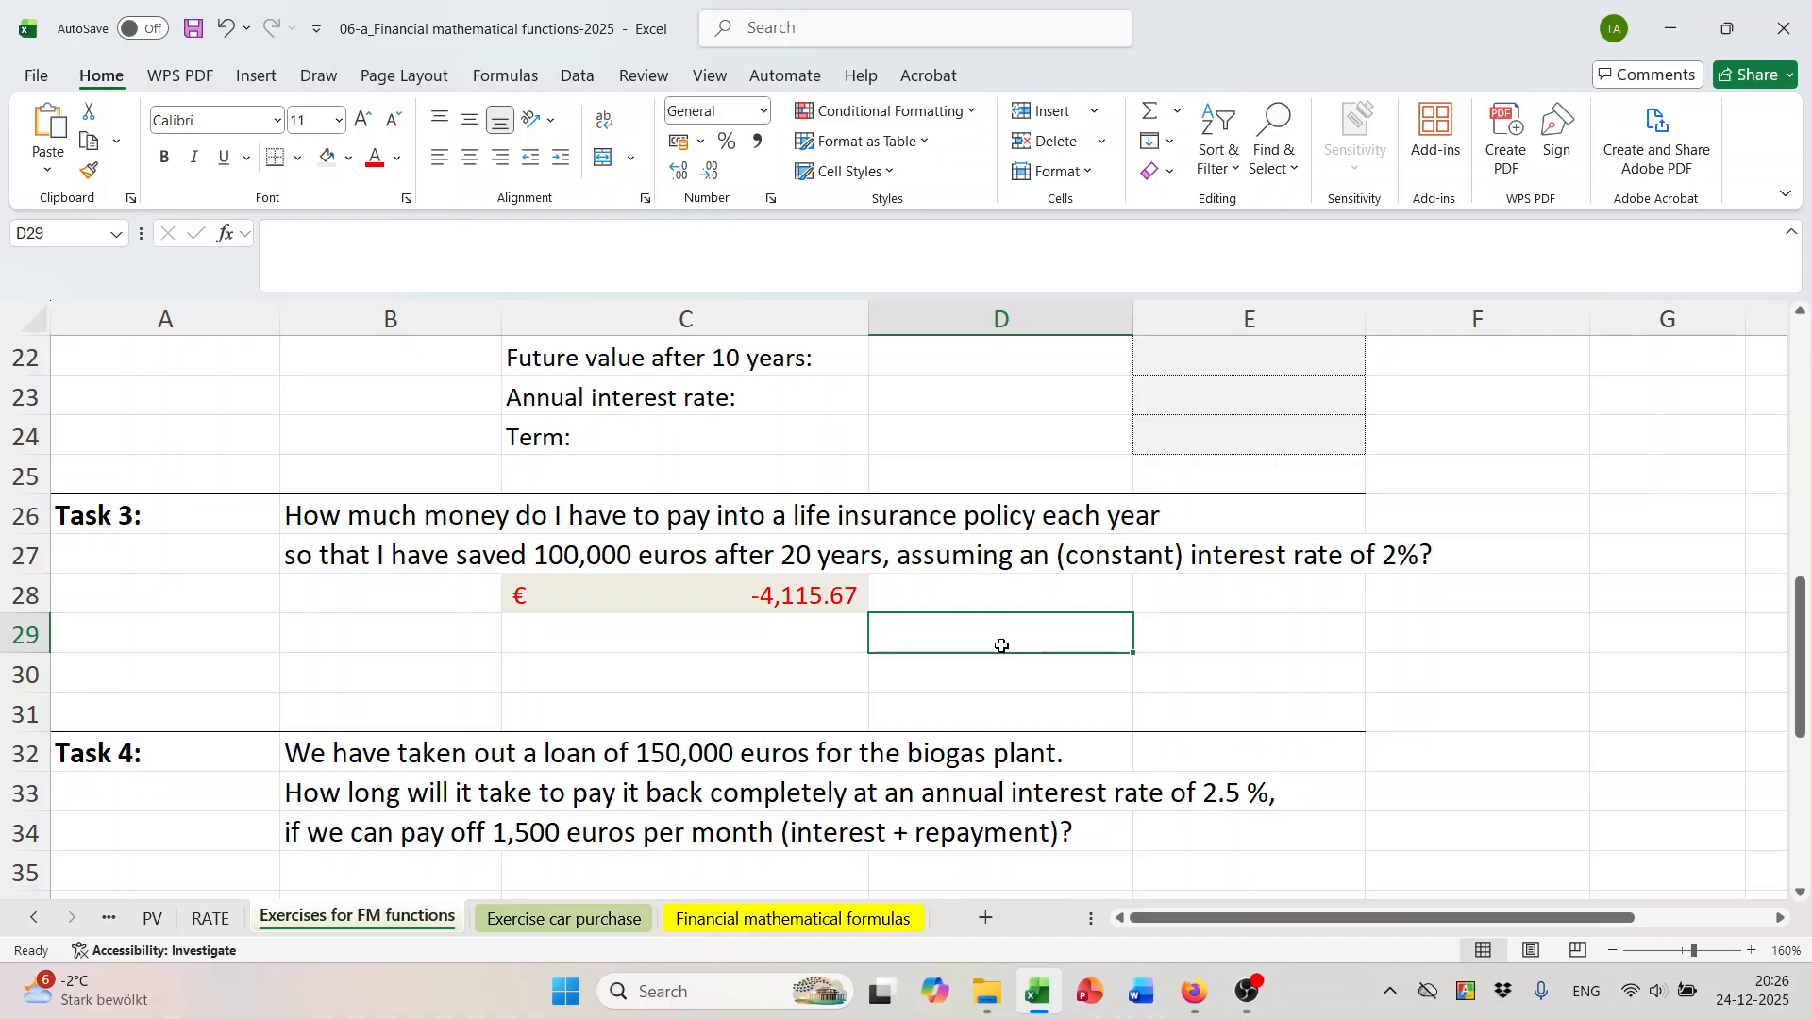
Insert the NPER function in cell C35, below the biogas plant loan question of Task 4.
scroll(1002, 645, "down", 2)
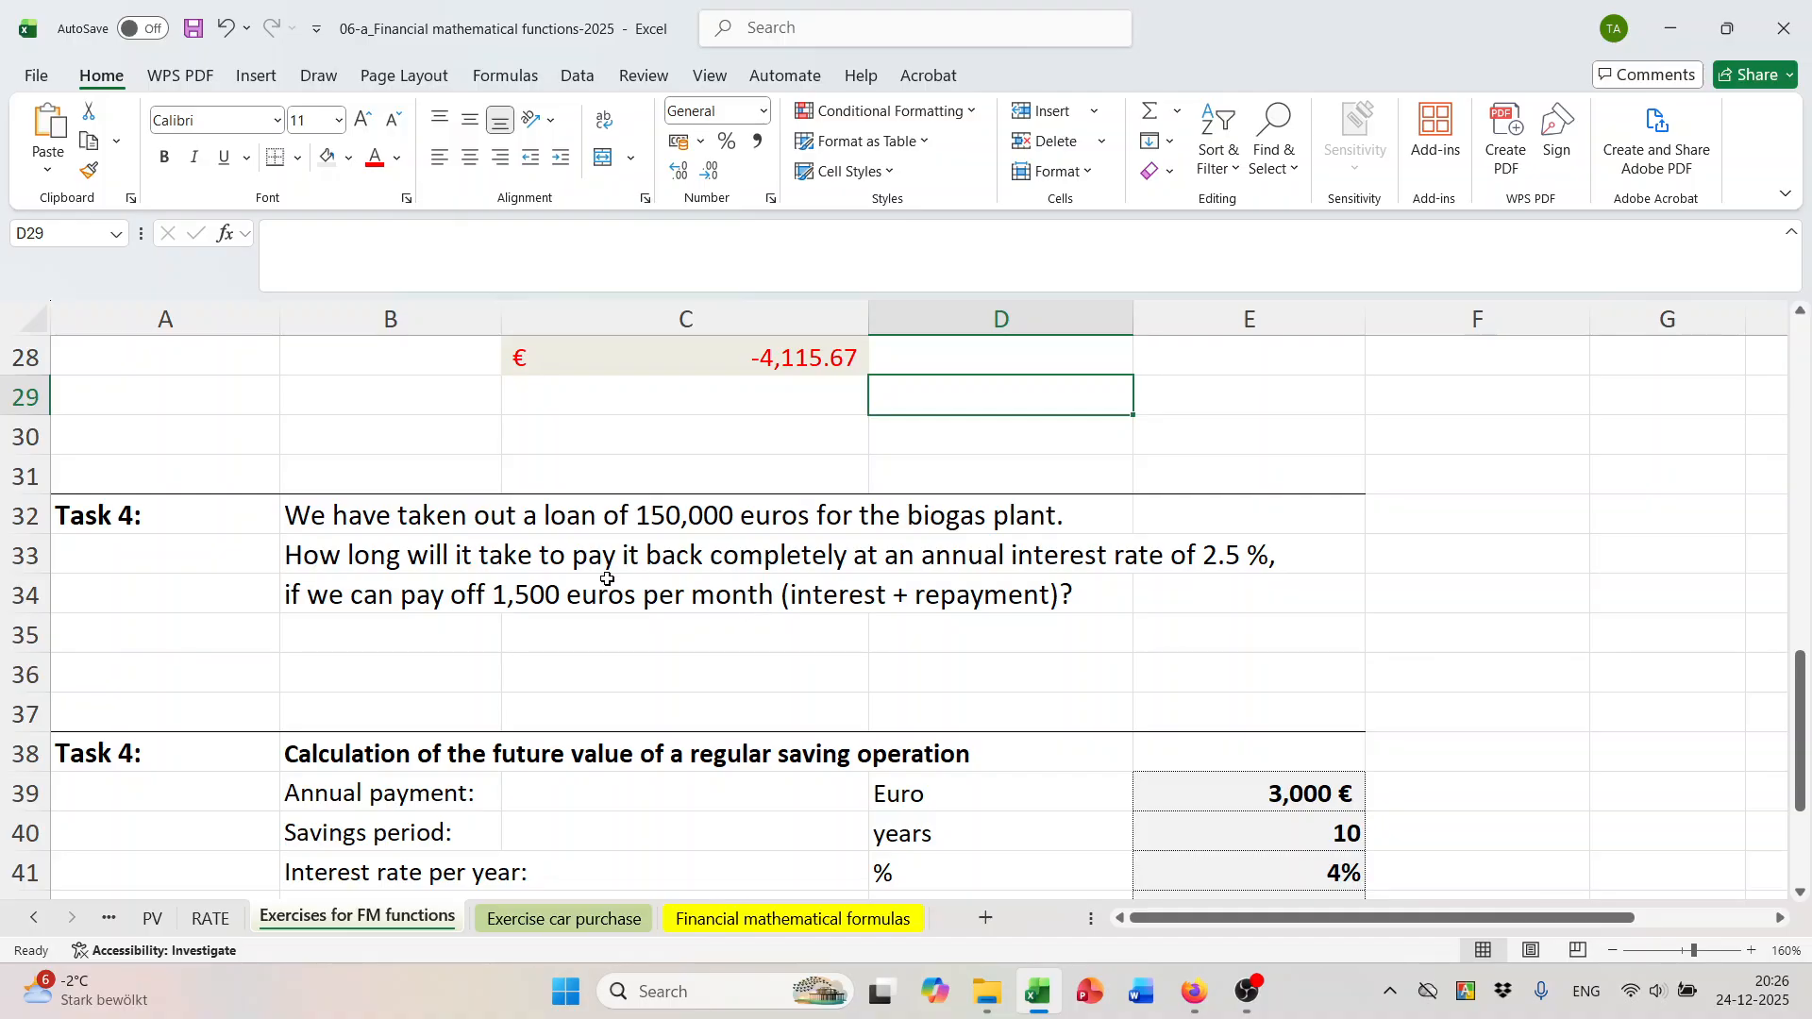
left_click(317, 554)
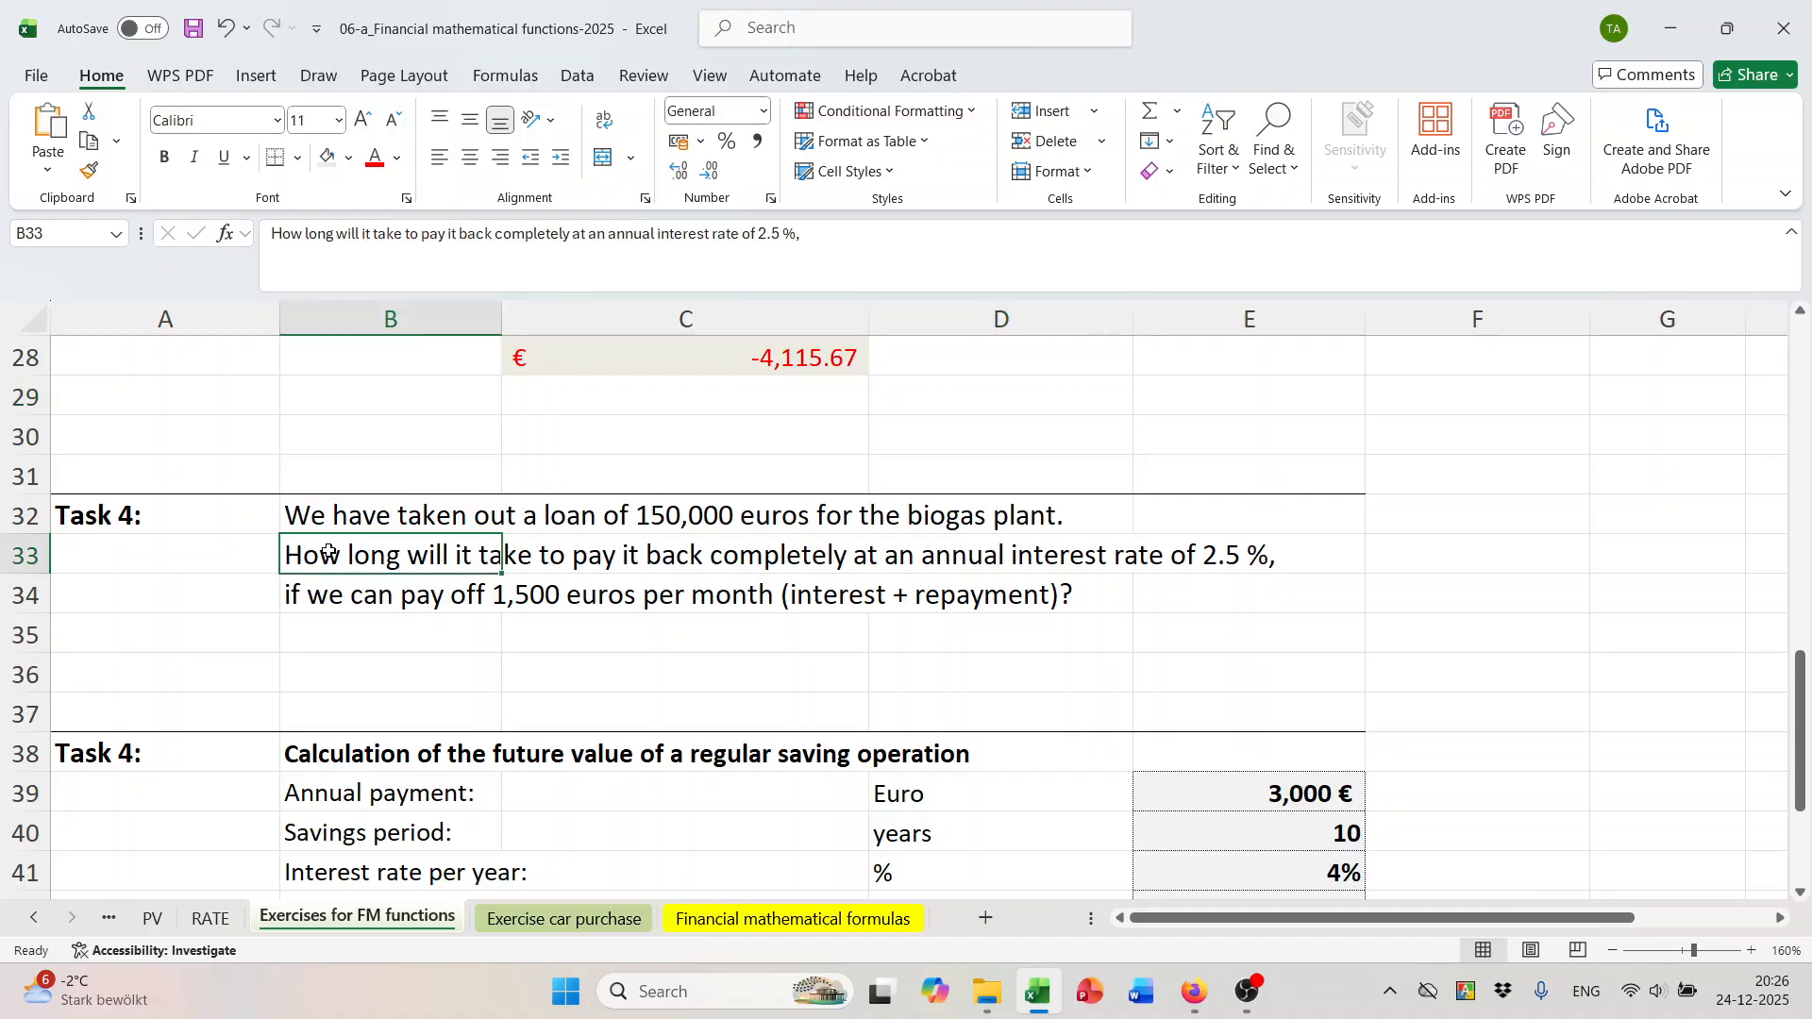
left_click_drag(500, 556, 509, 557)
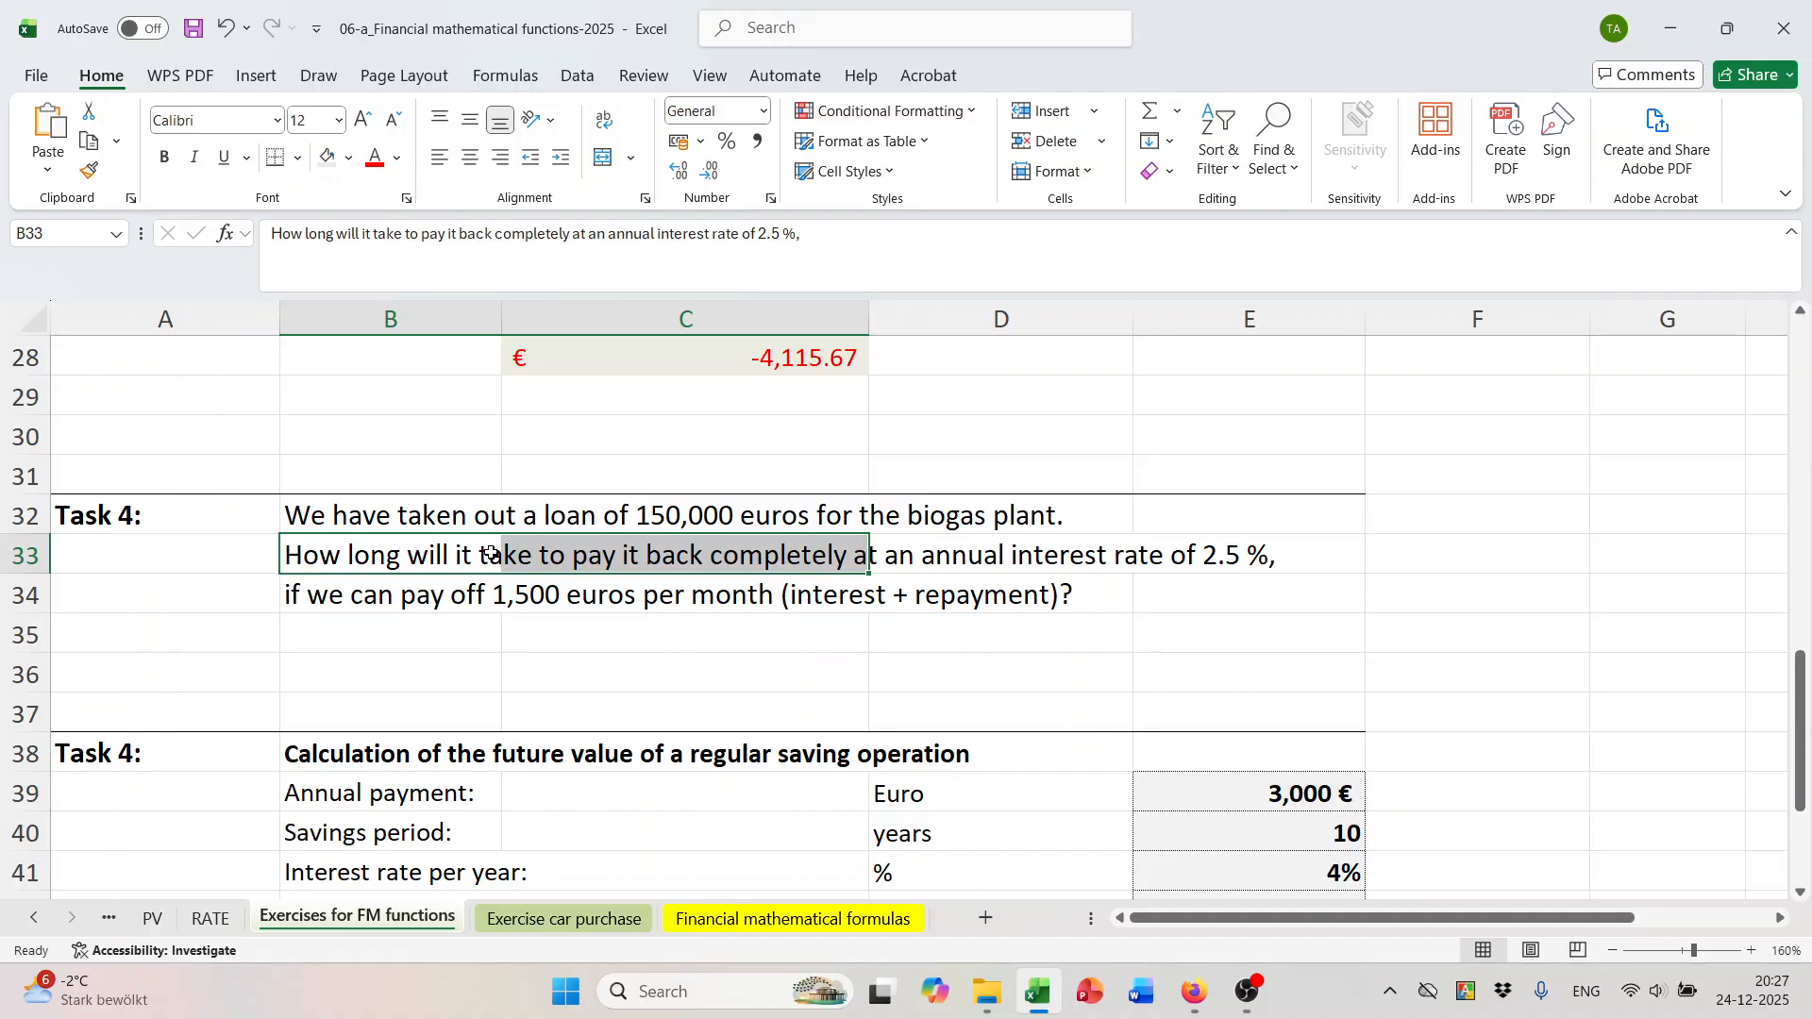
left_click(559, 645)
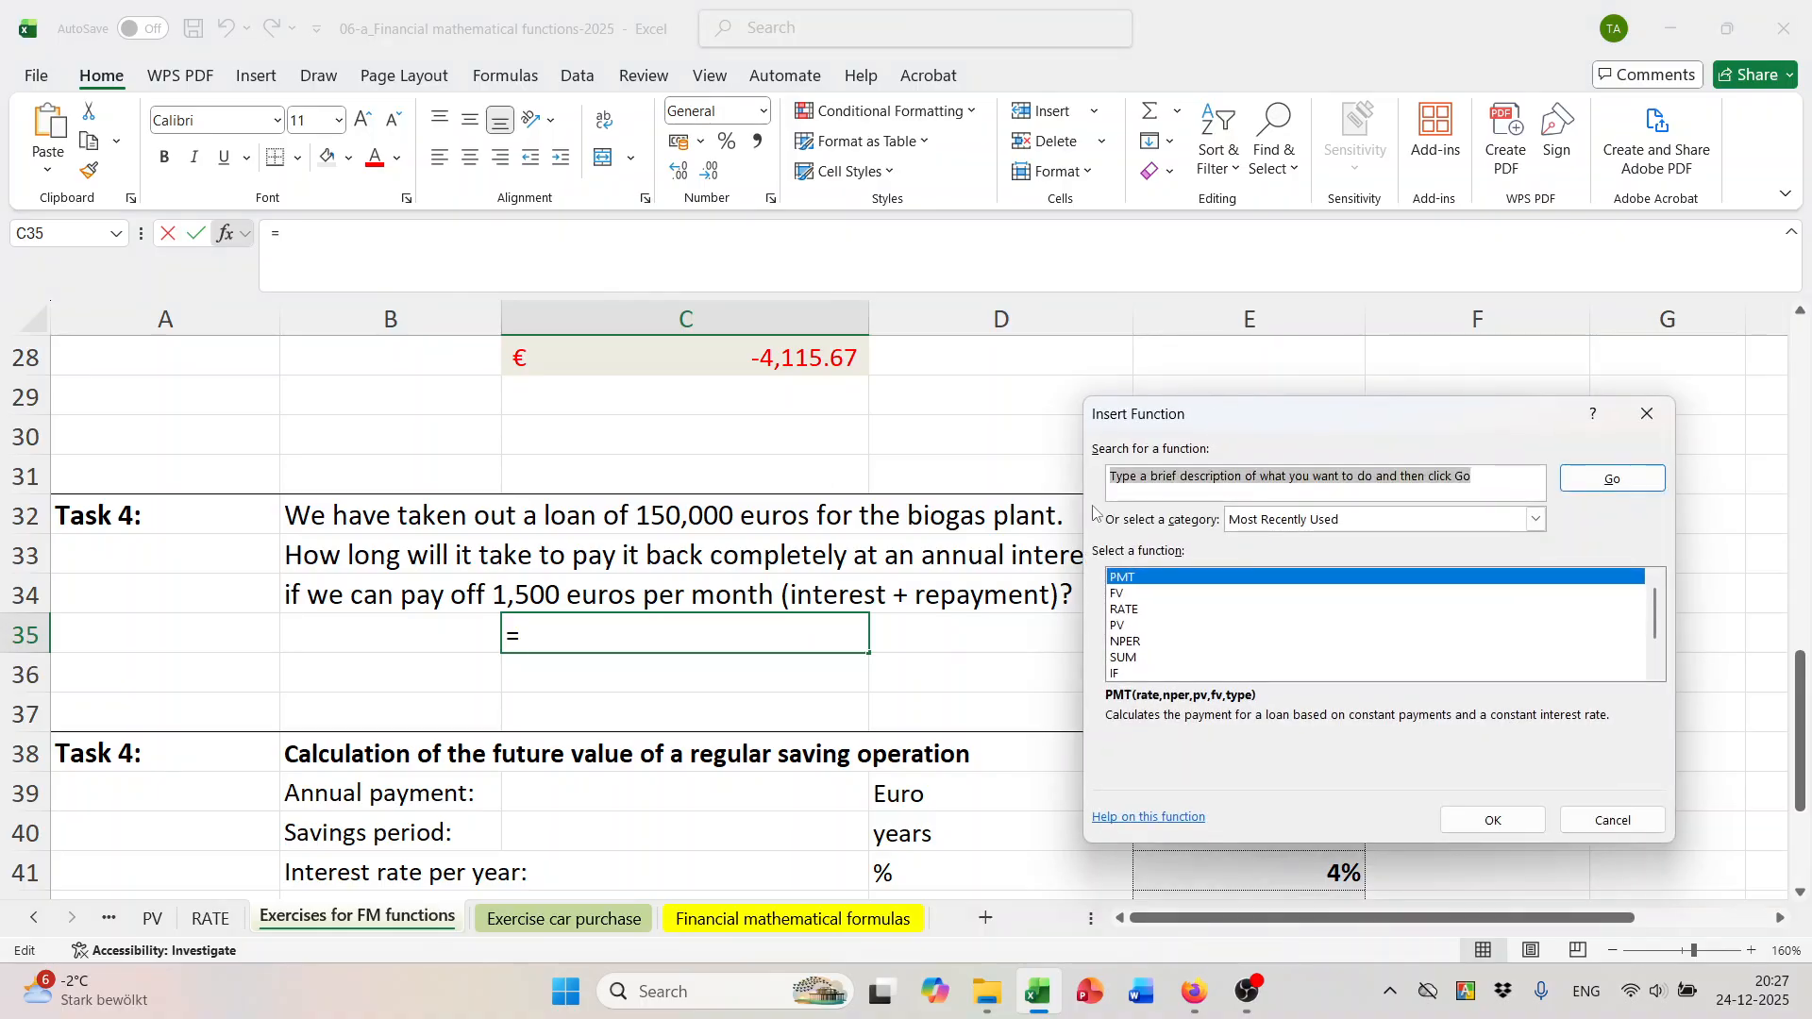
type("nper")
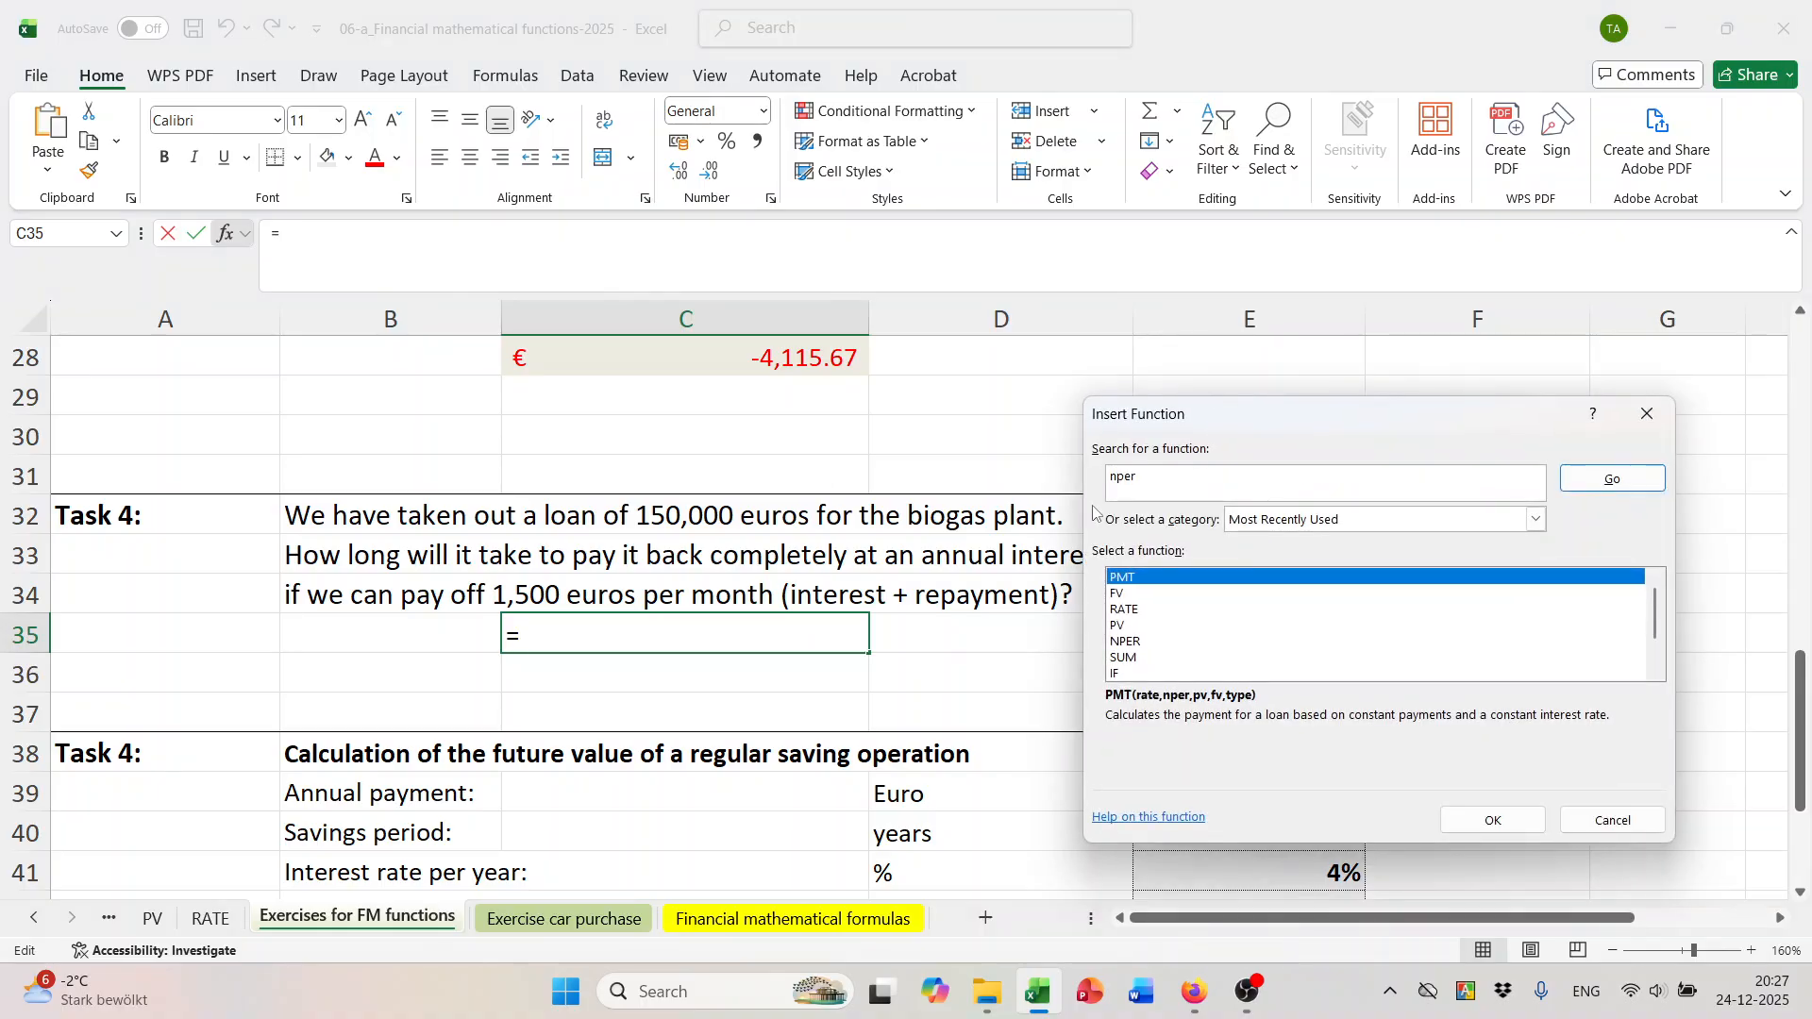
left_click(1590, 484)
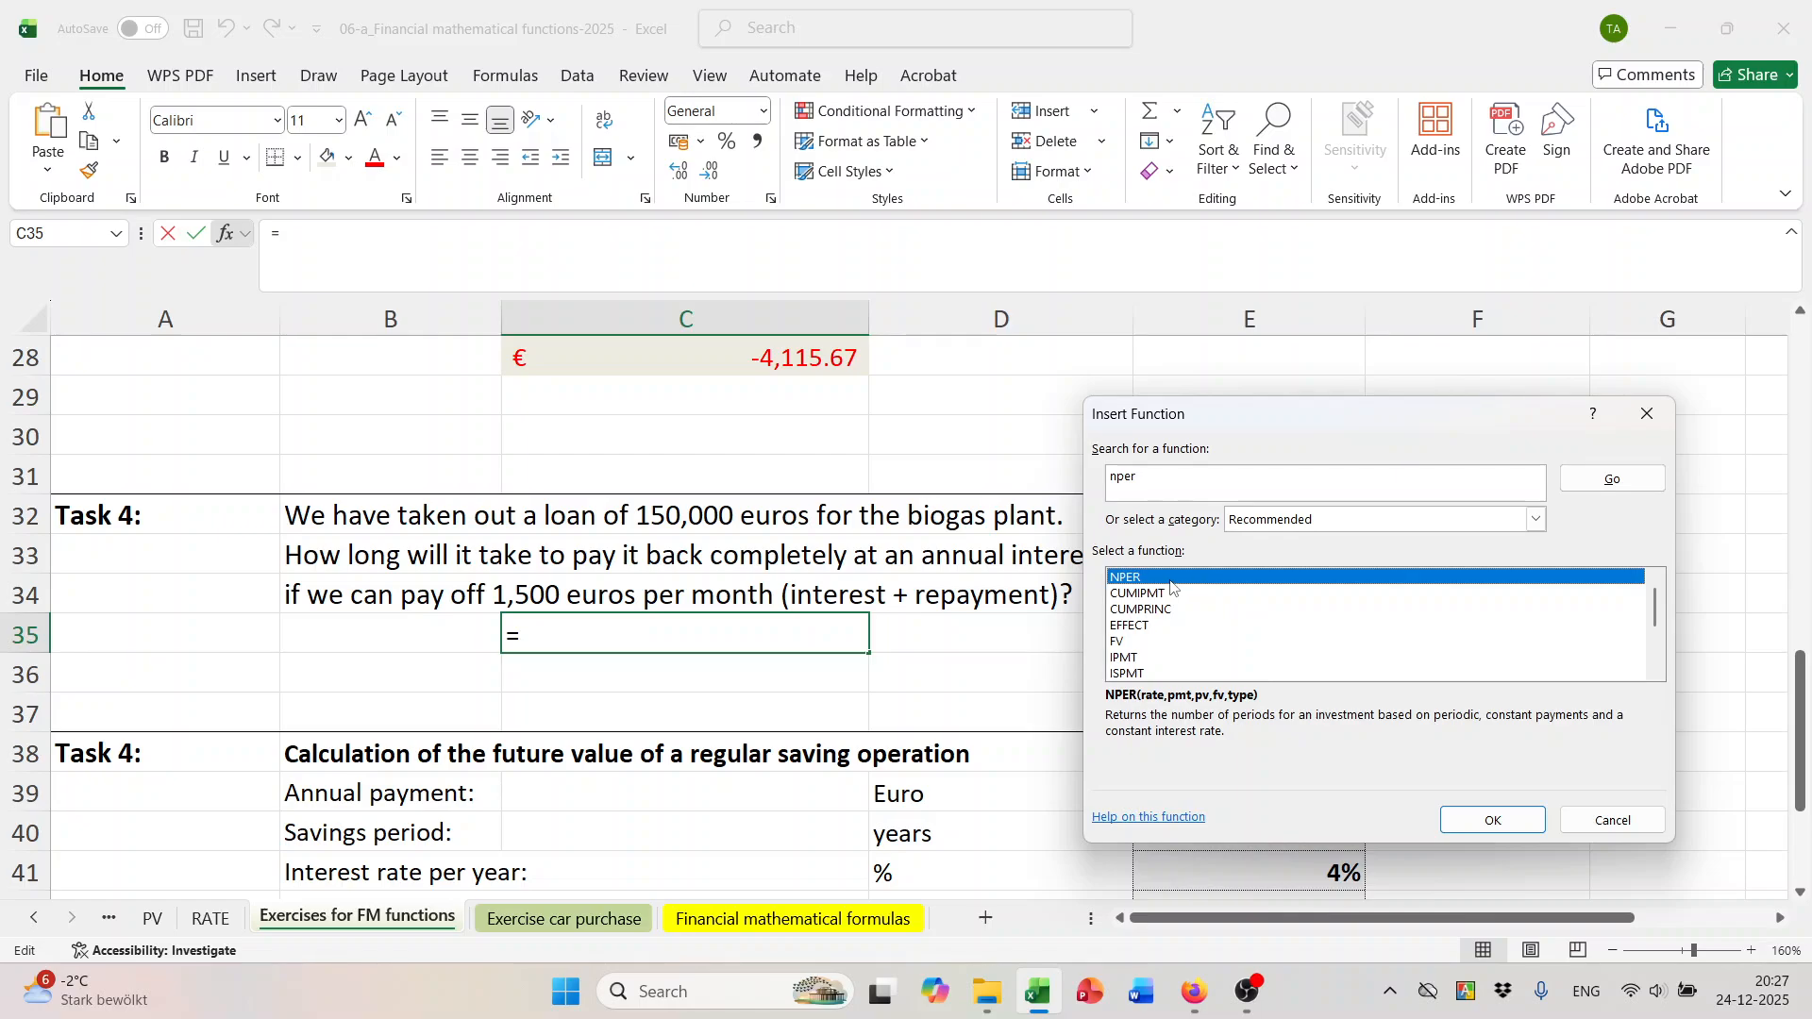
left_click(1493, 820)
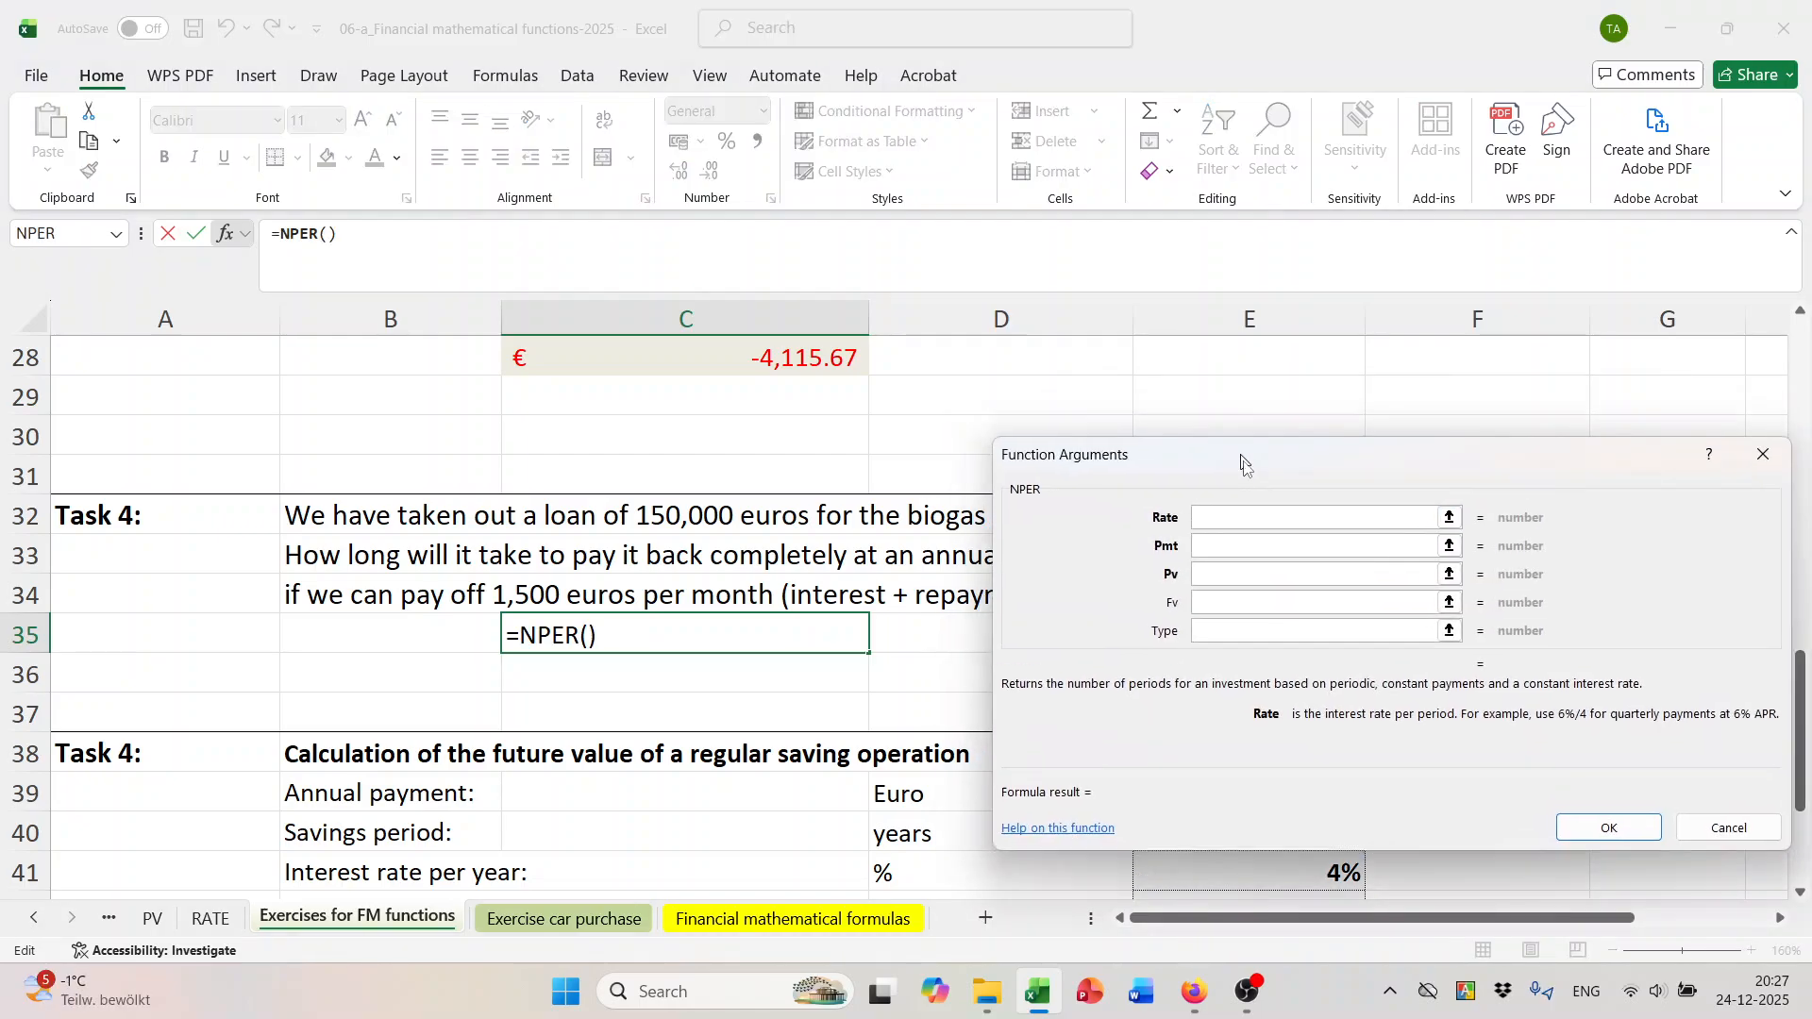
Set the NPER arguments Rate to 2.5% and Pmt to -1500*12.
left_click_drag(1239, 451, 1265, 646)
type("2")
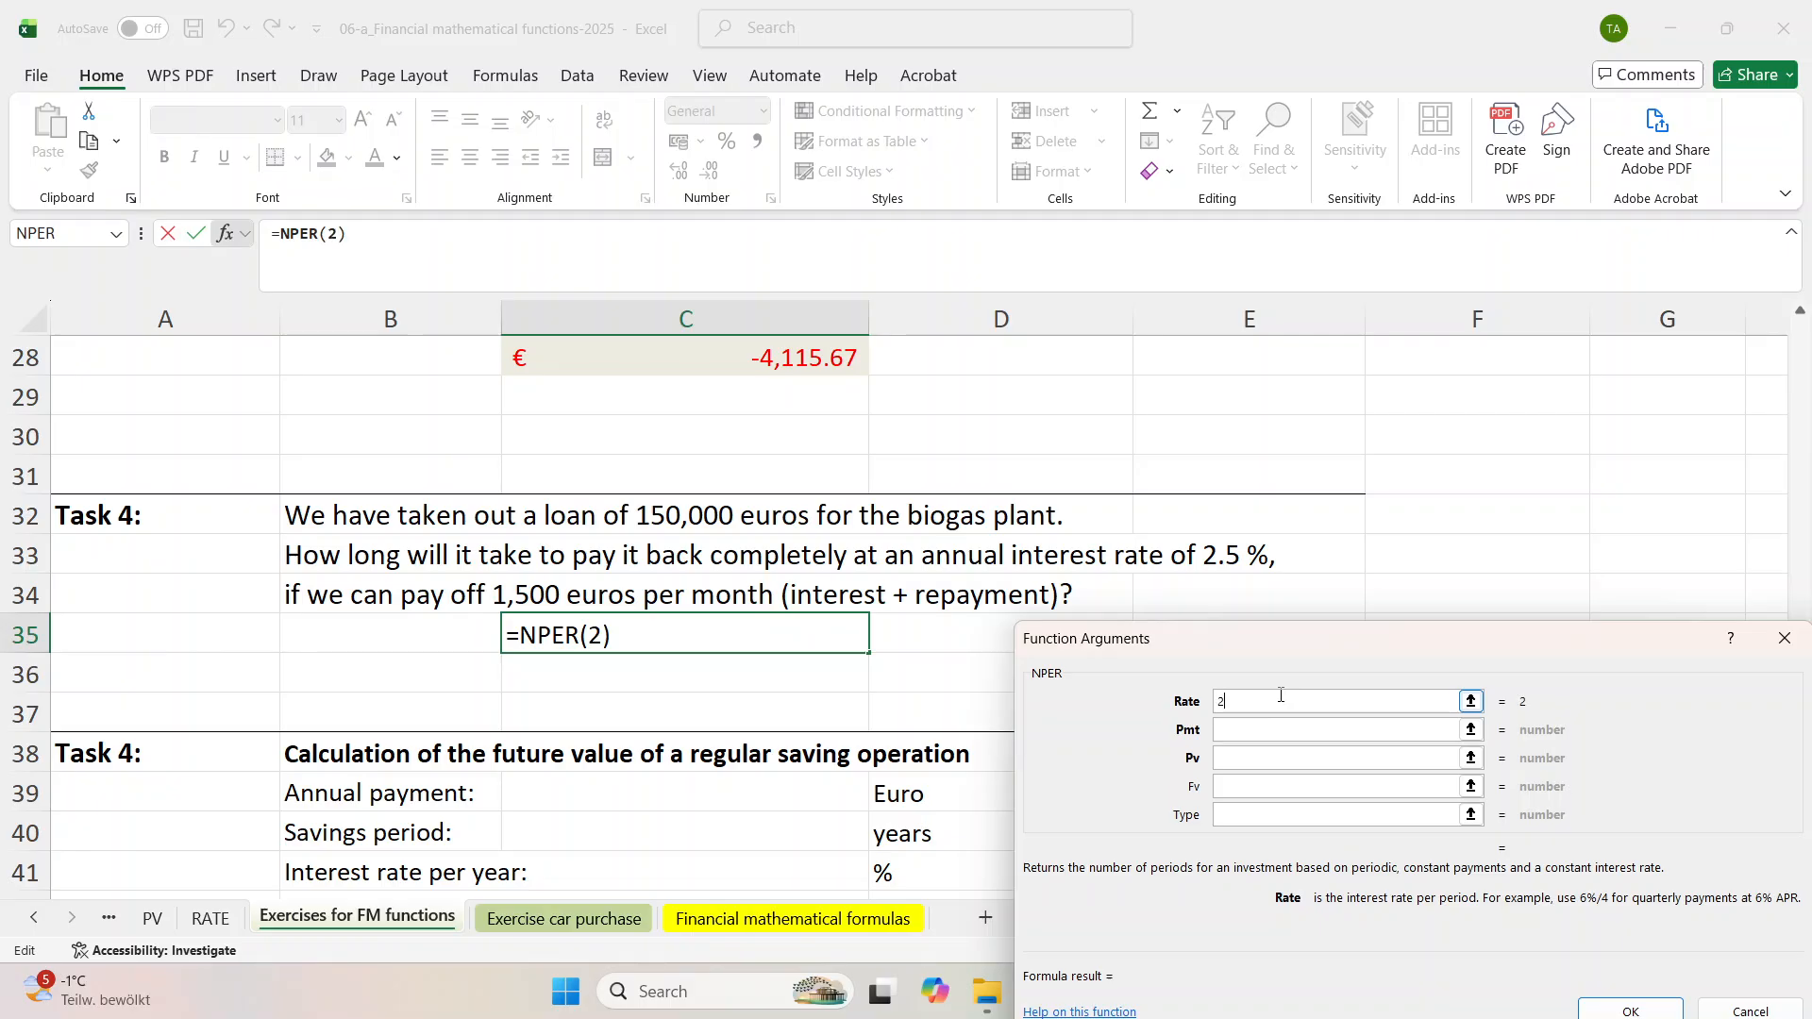
type(".5%")
left_click(1264, 729)
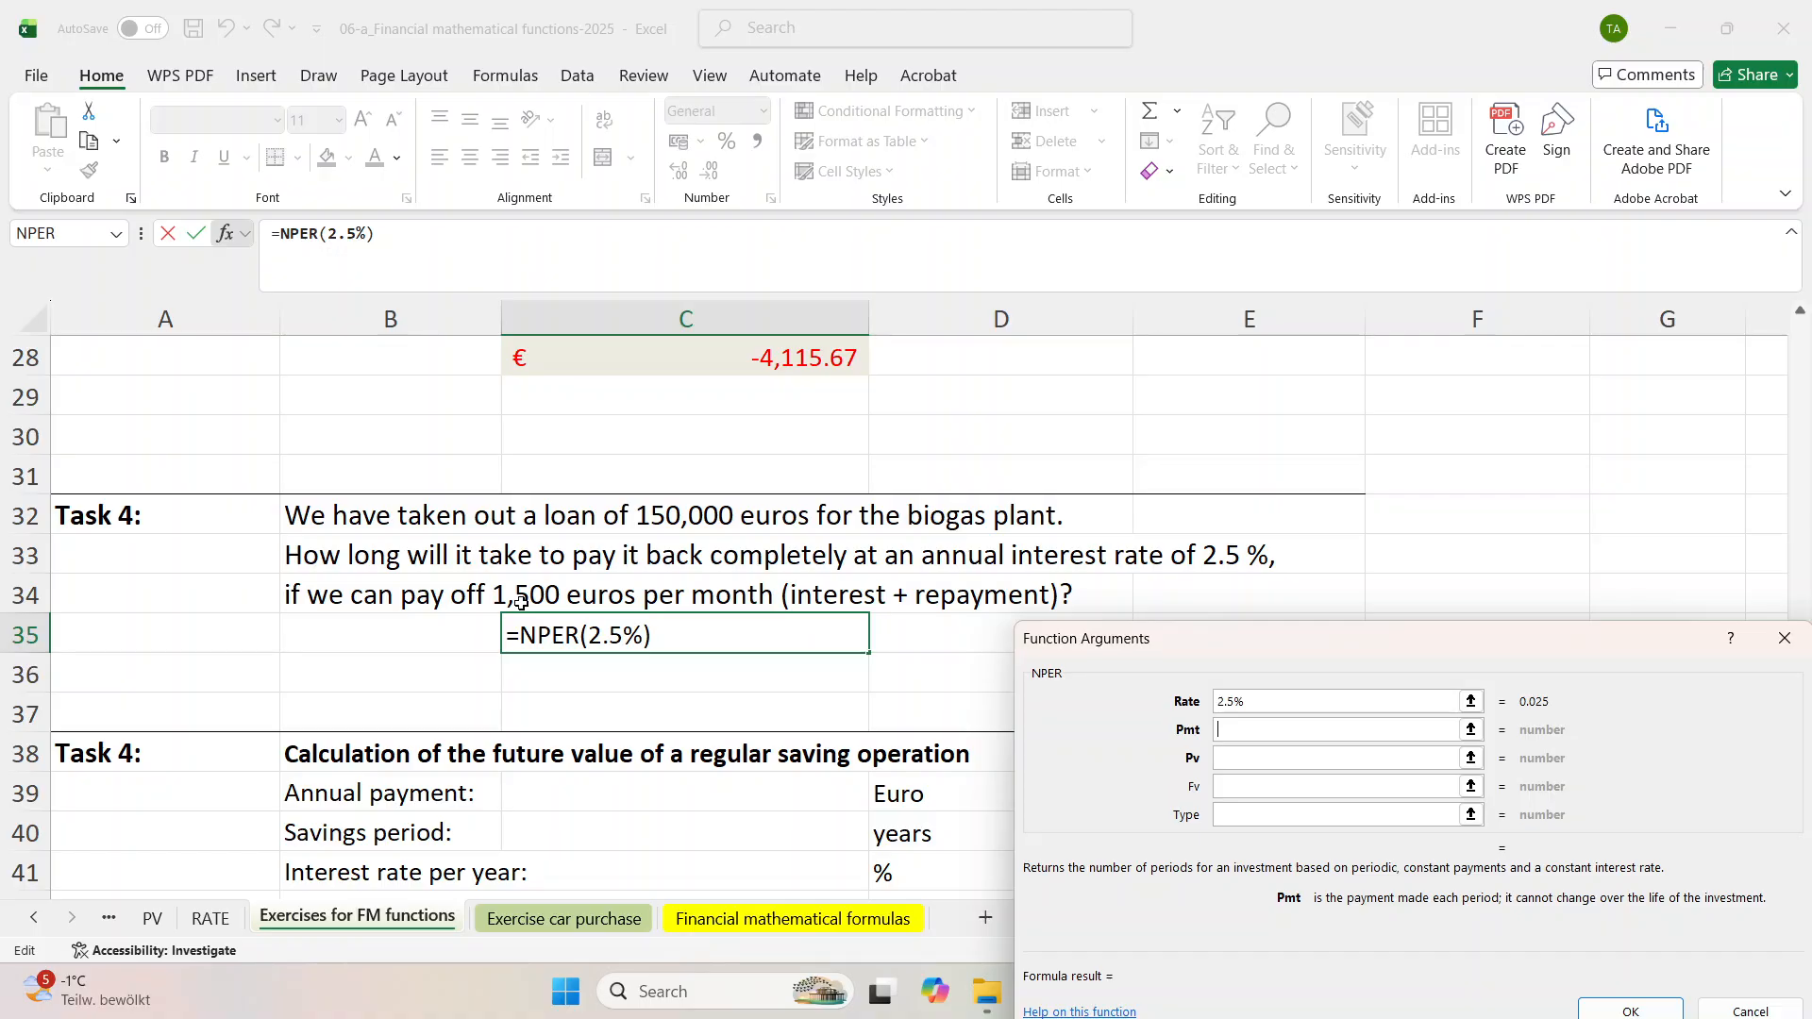
type("1500")
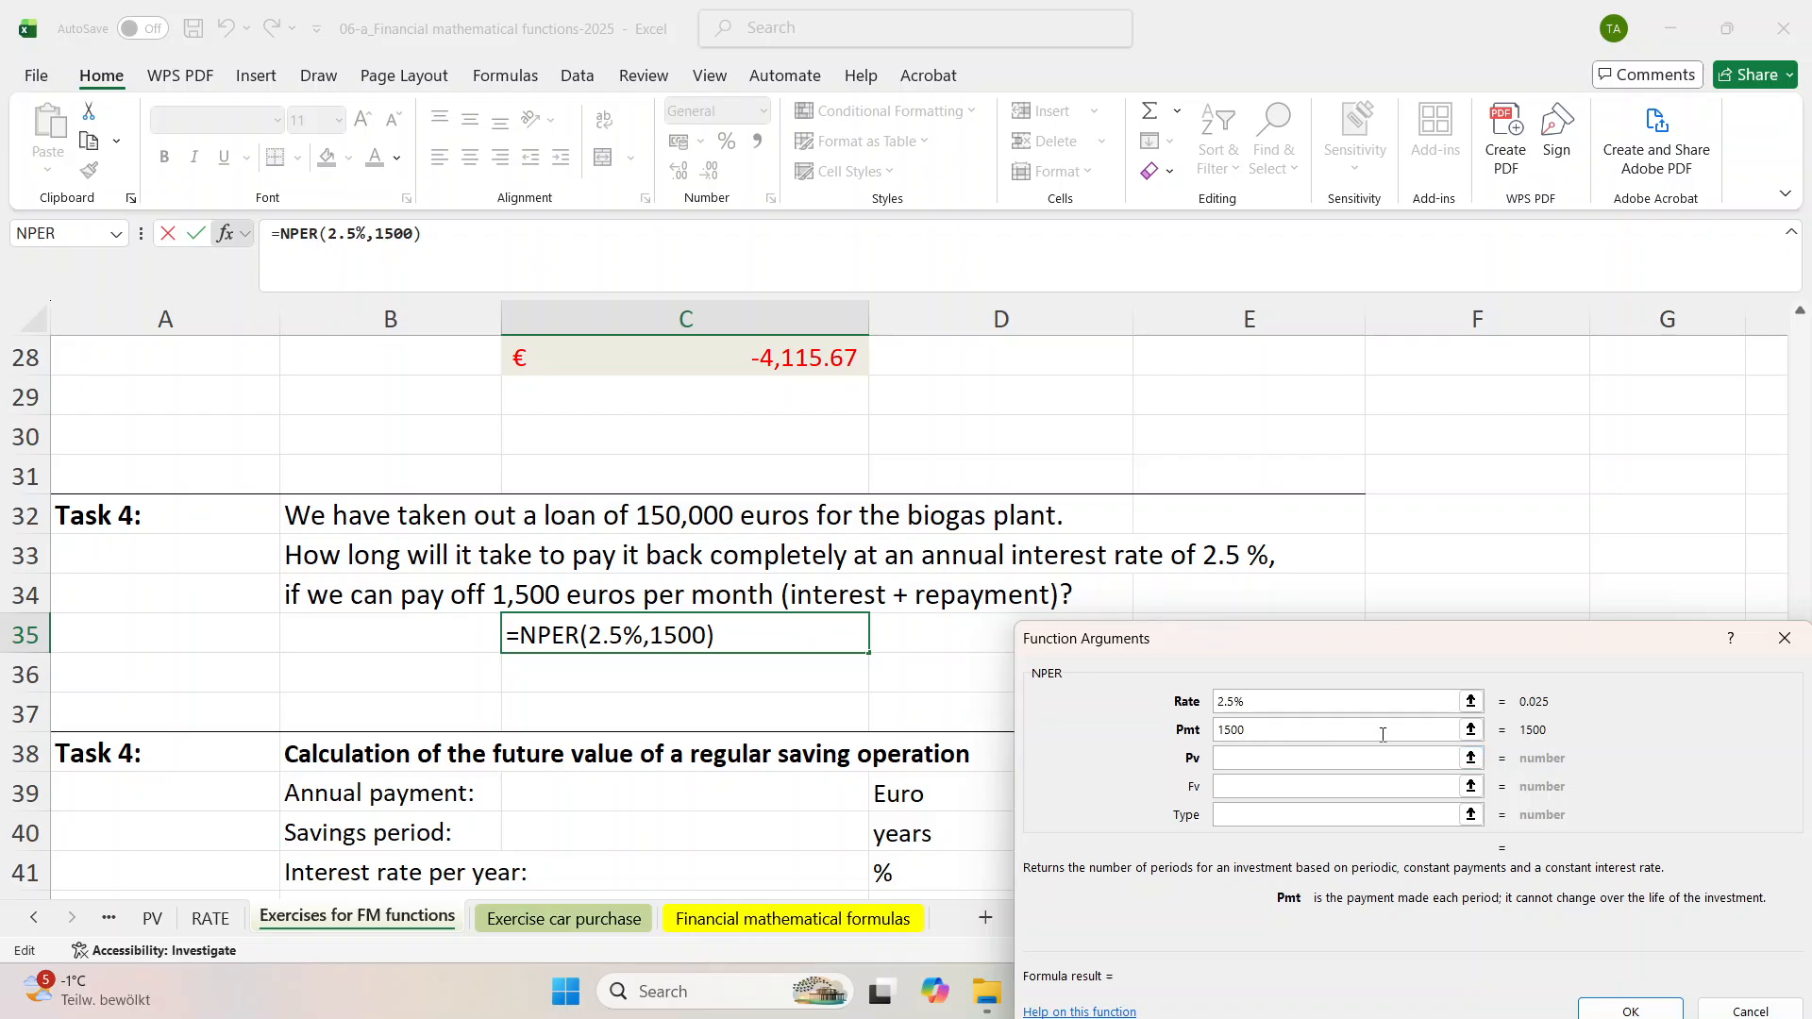
type("*12")
left_click(1229, 760)
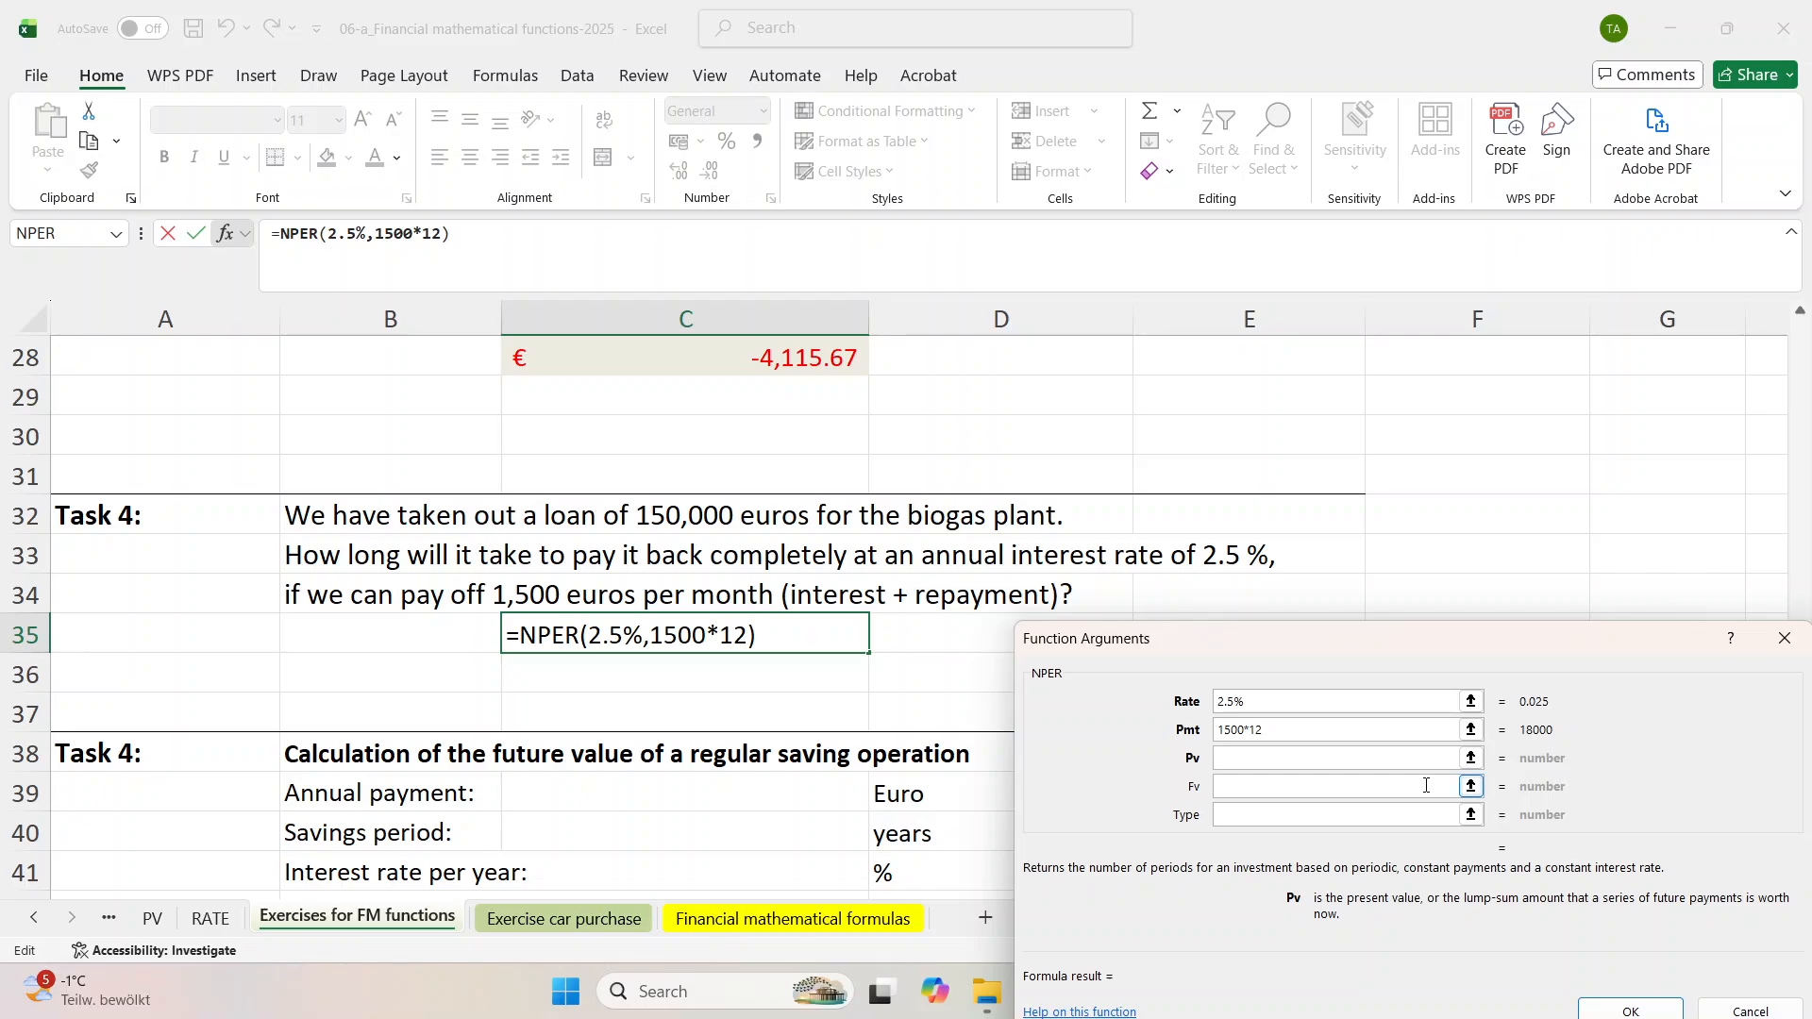
left_click(1221, 726)
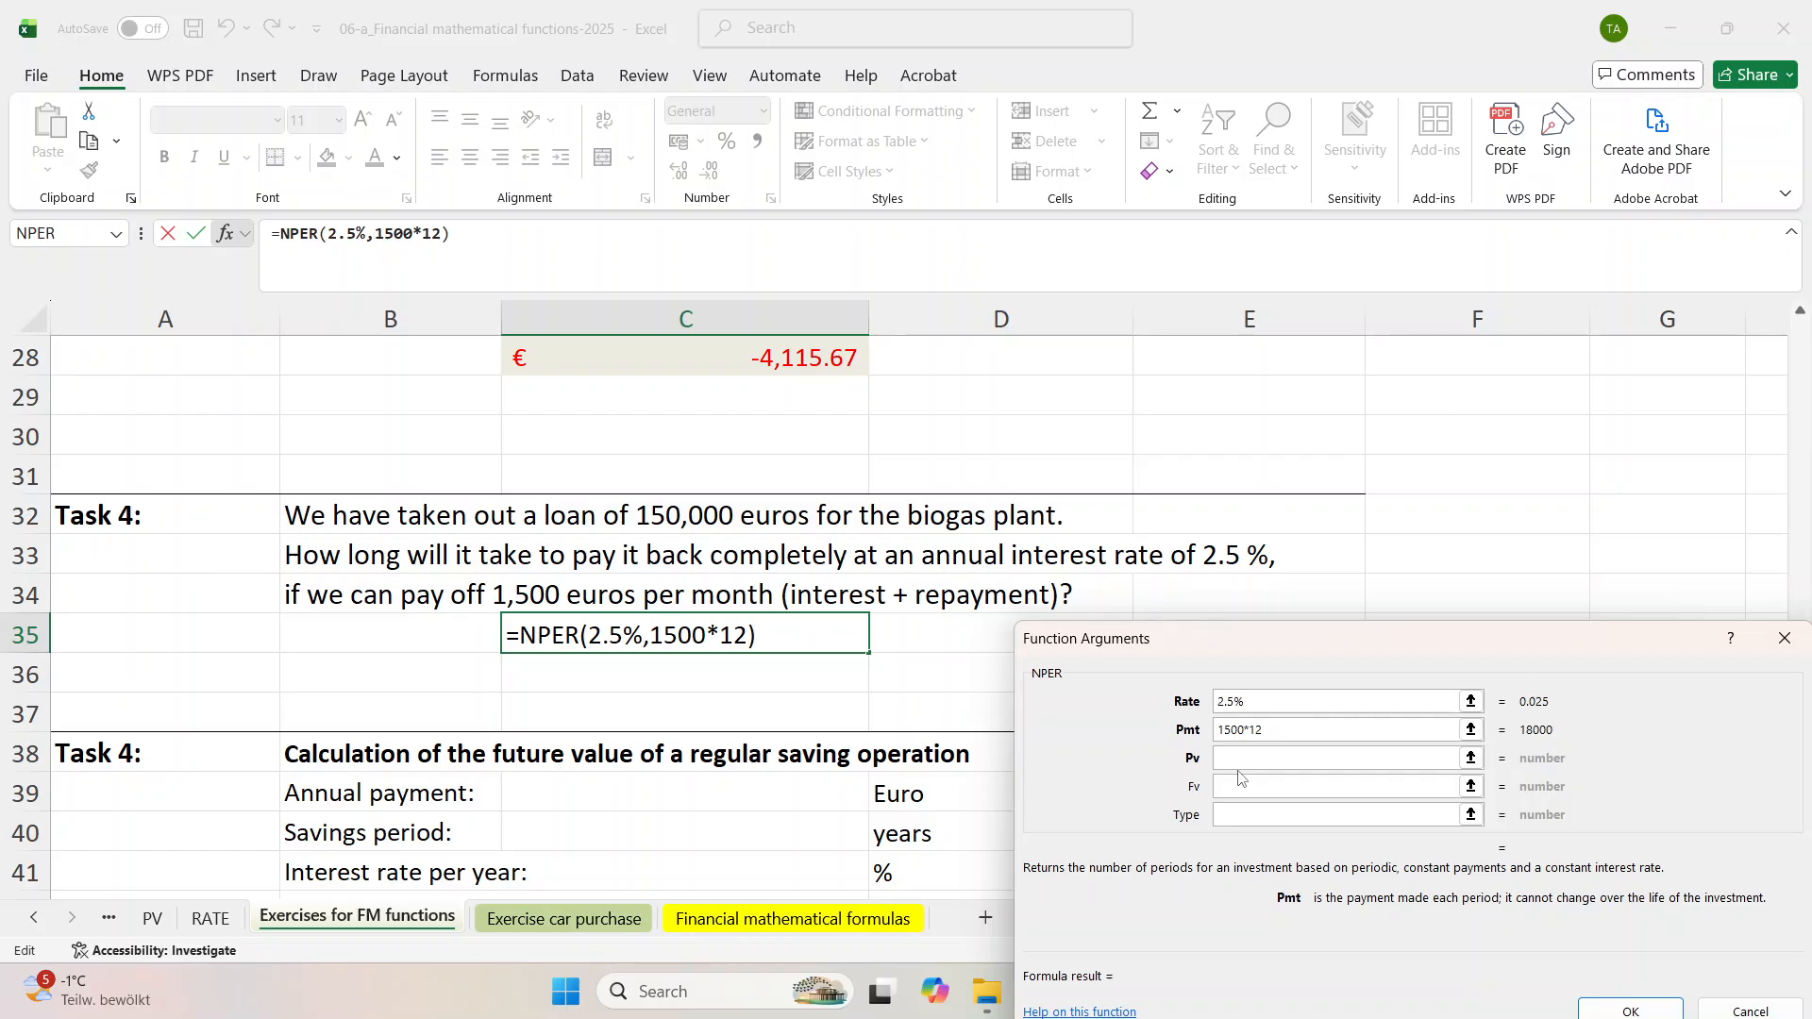
type("-")
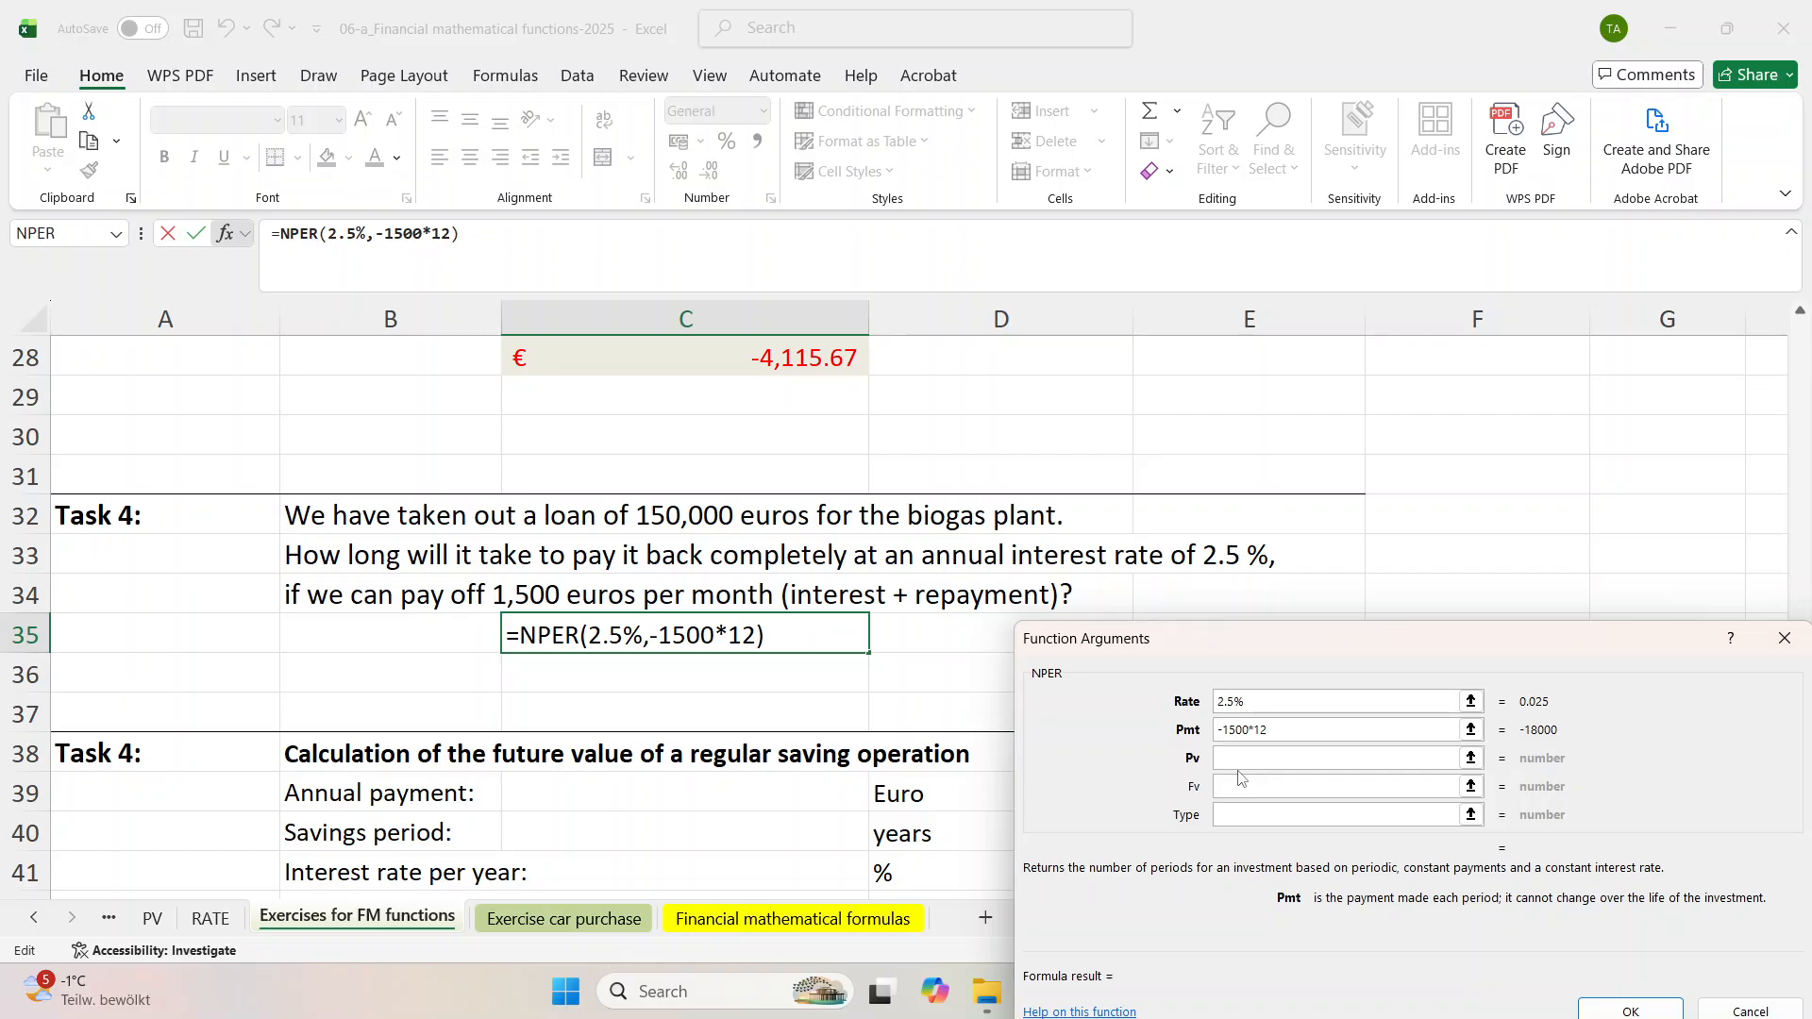
Complete the NPER function in C35 with Pv 150000 and Fv 0.
left_click(1234, 760)
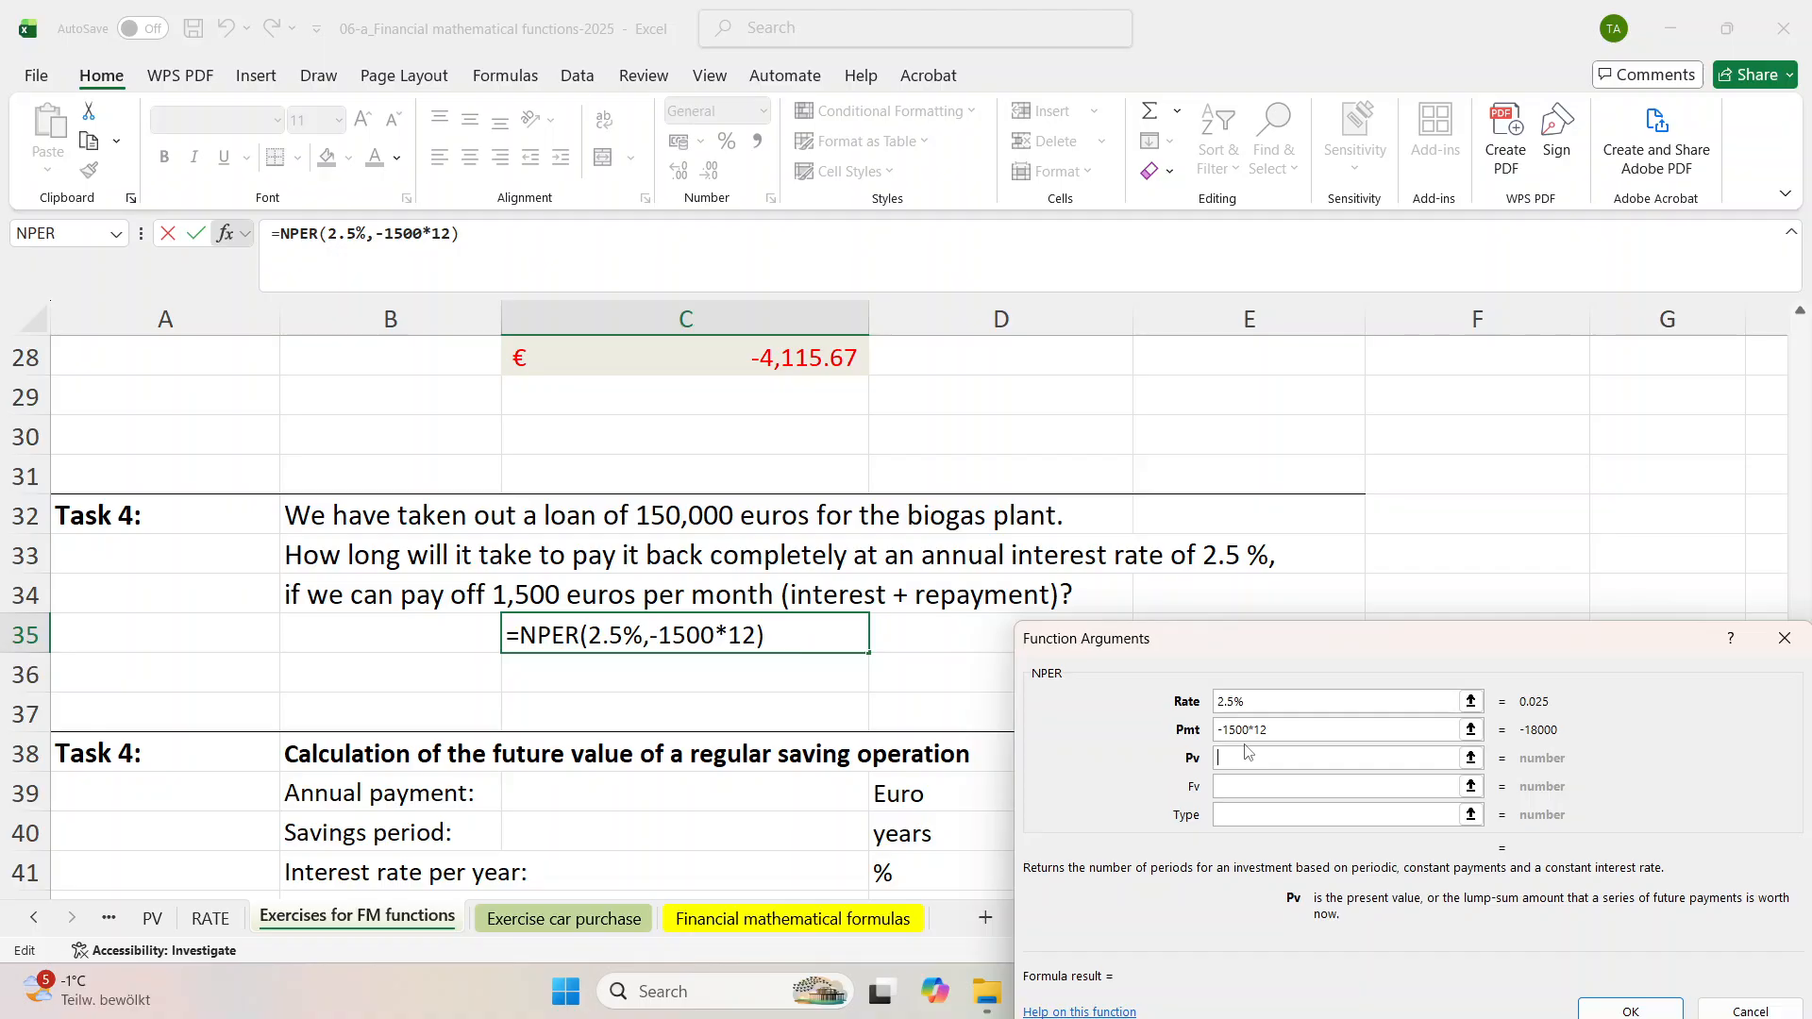
type("15")
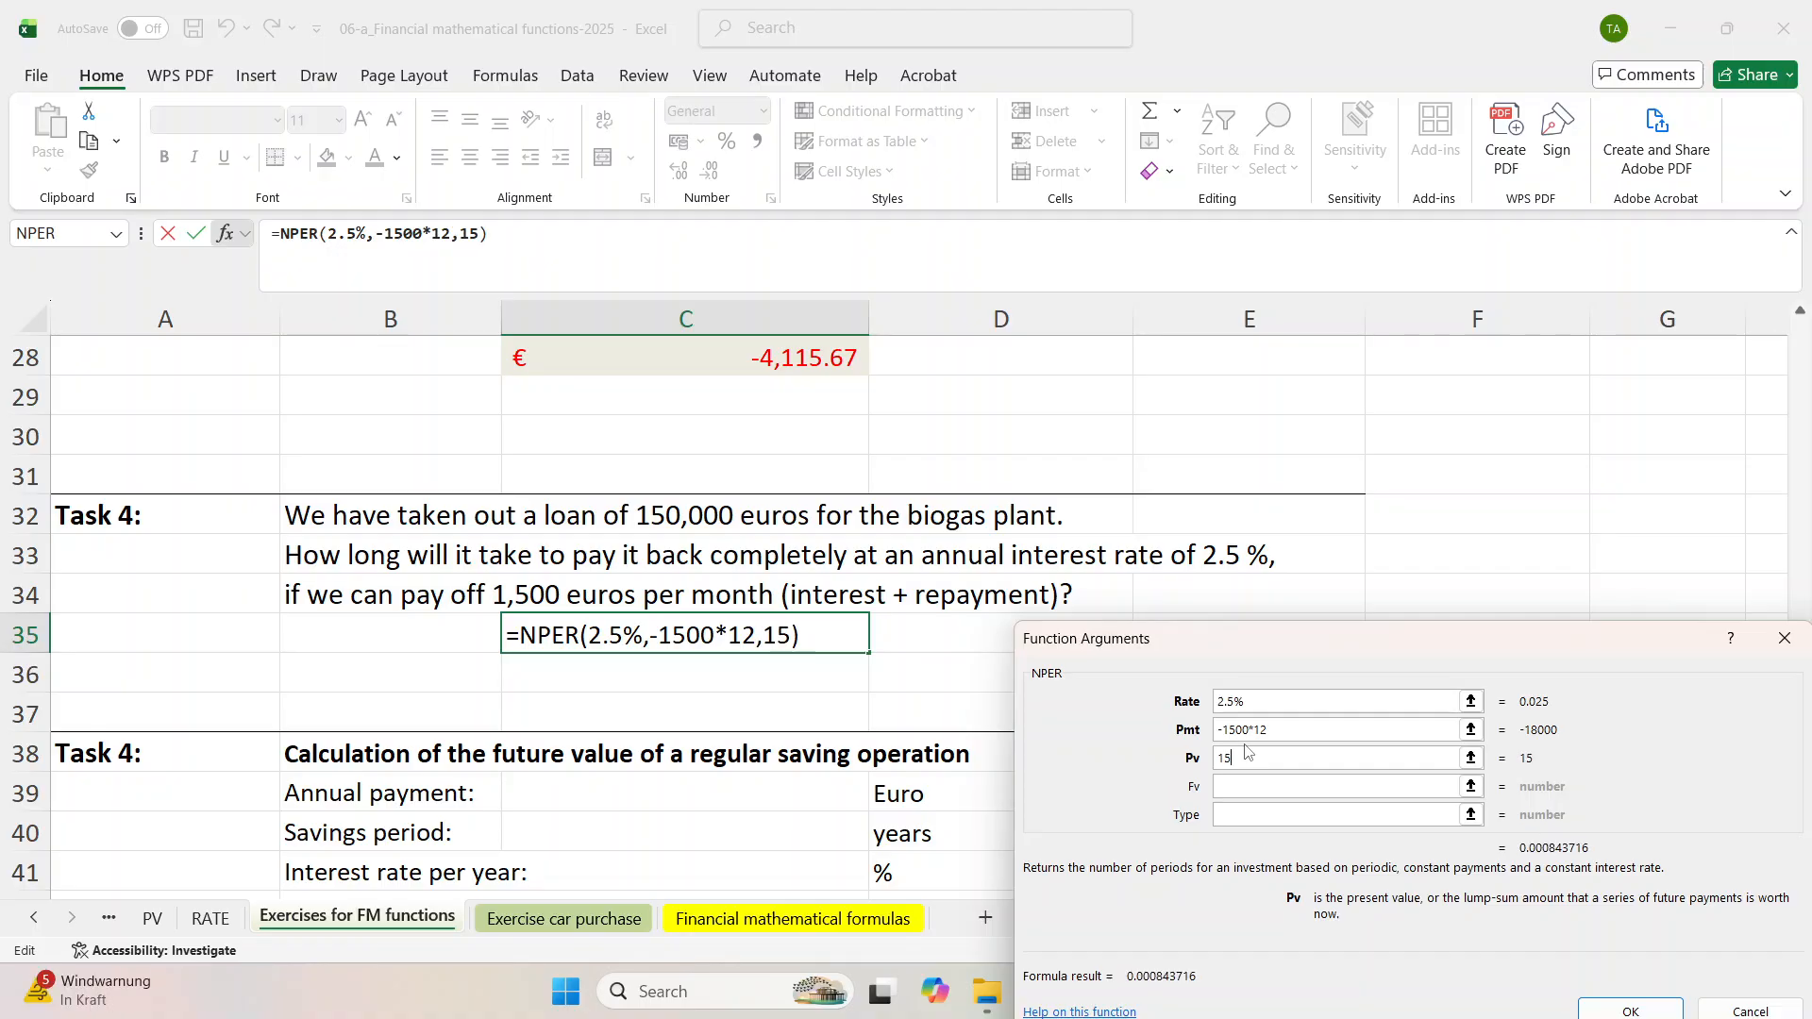
type("0000")
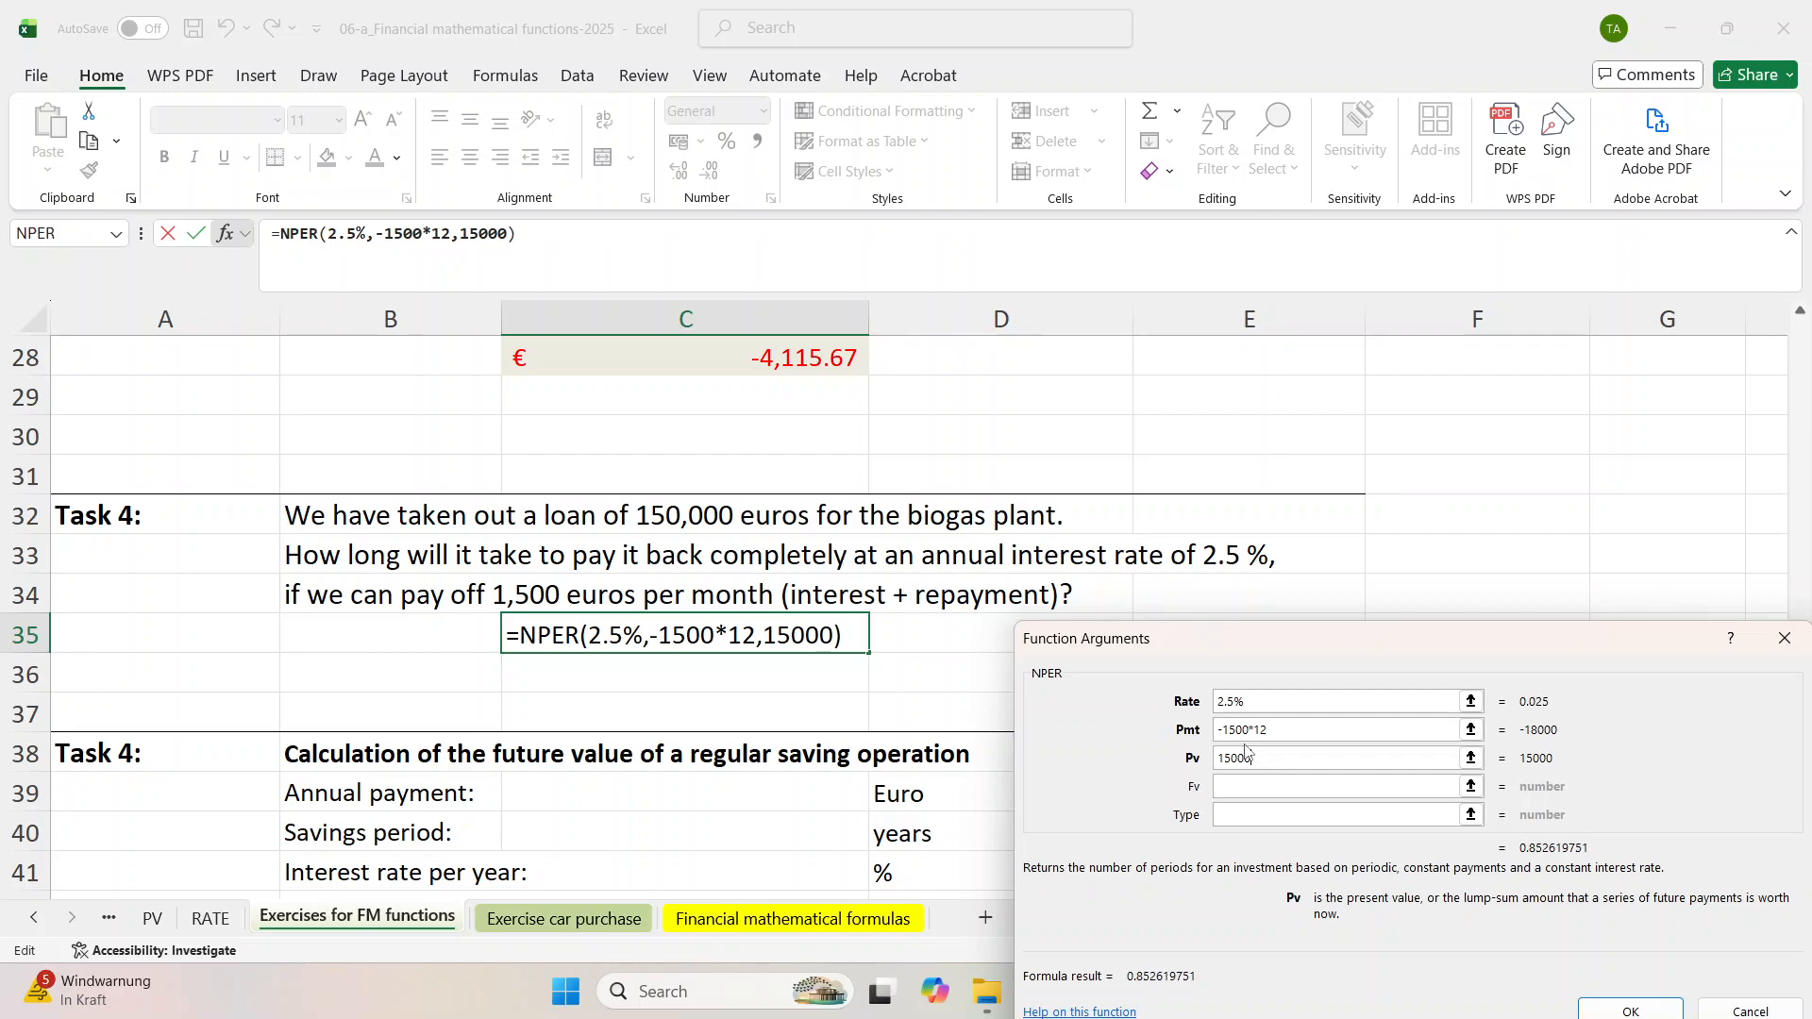
left_click(1227, 786)
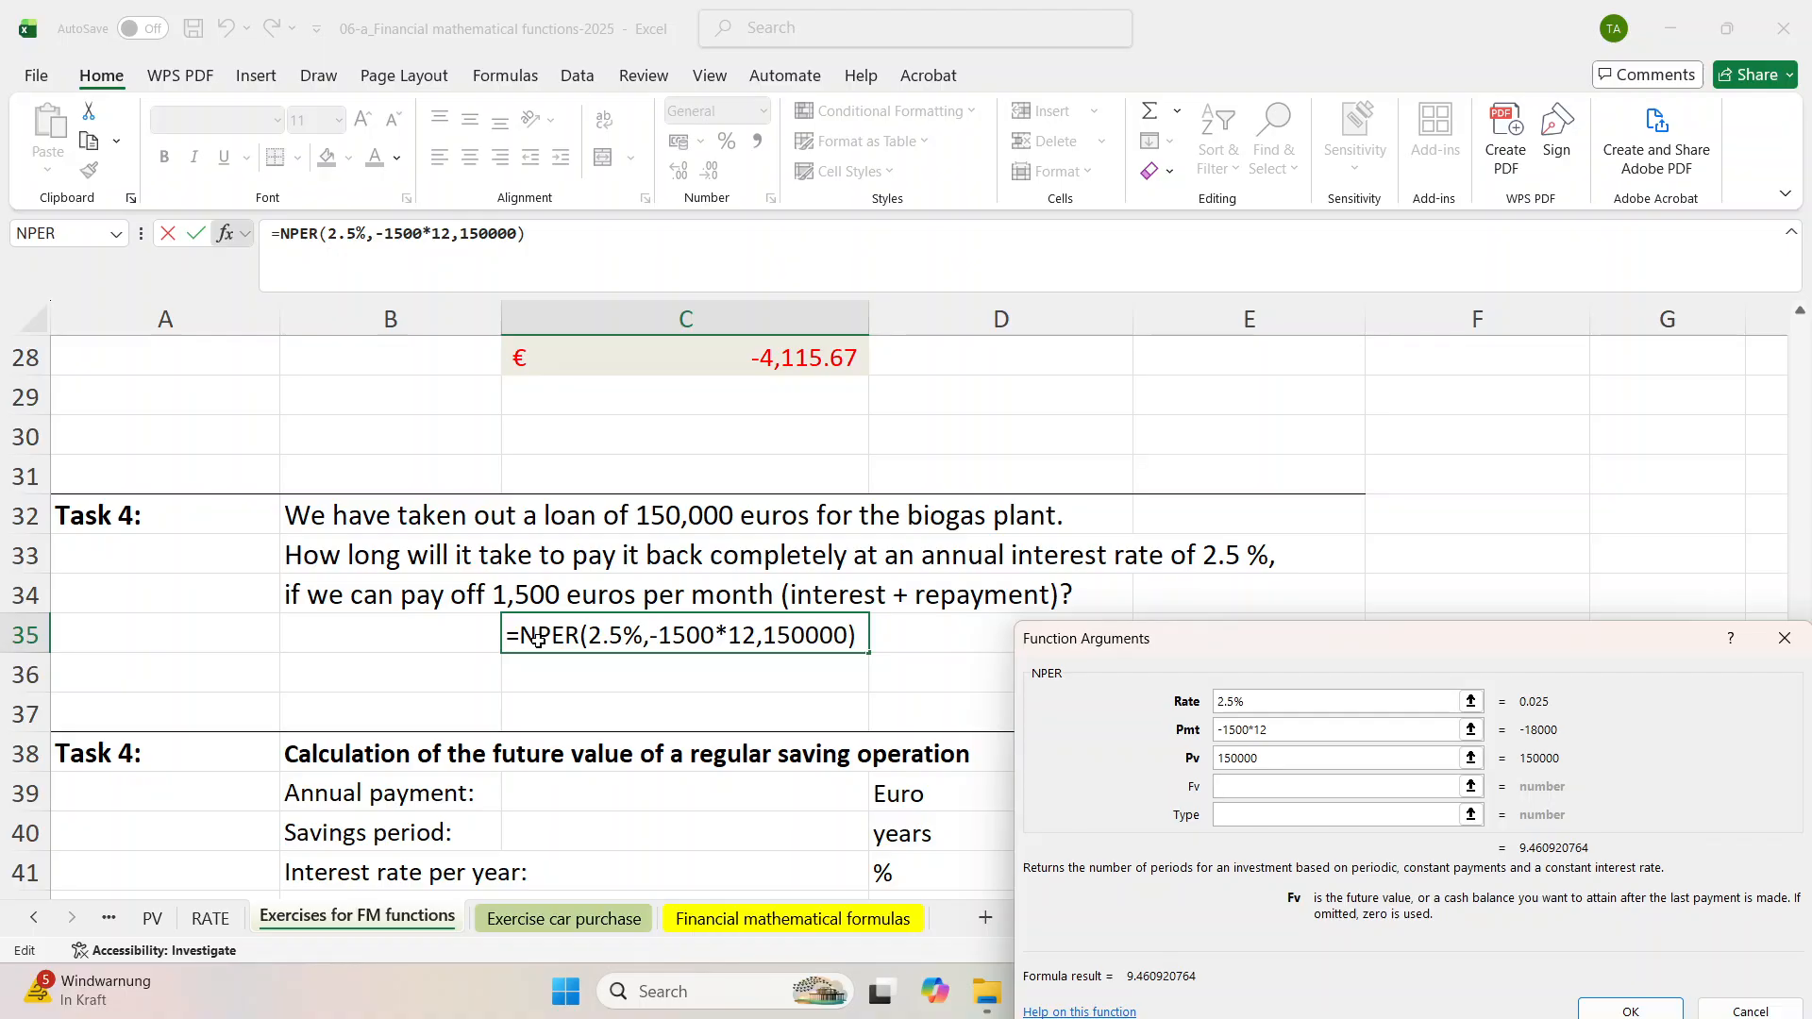
type("0")
left_click_drag(1293, 654, 1161, 449)
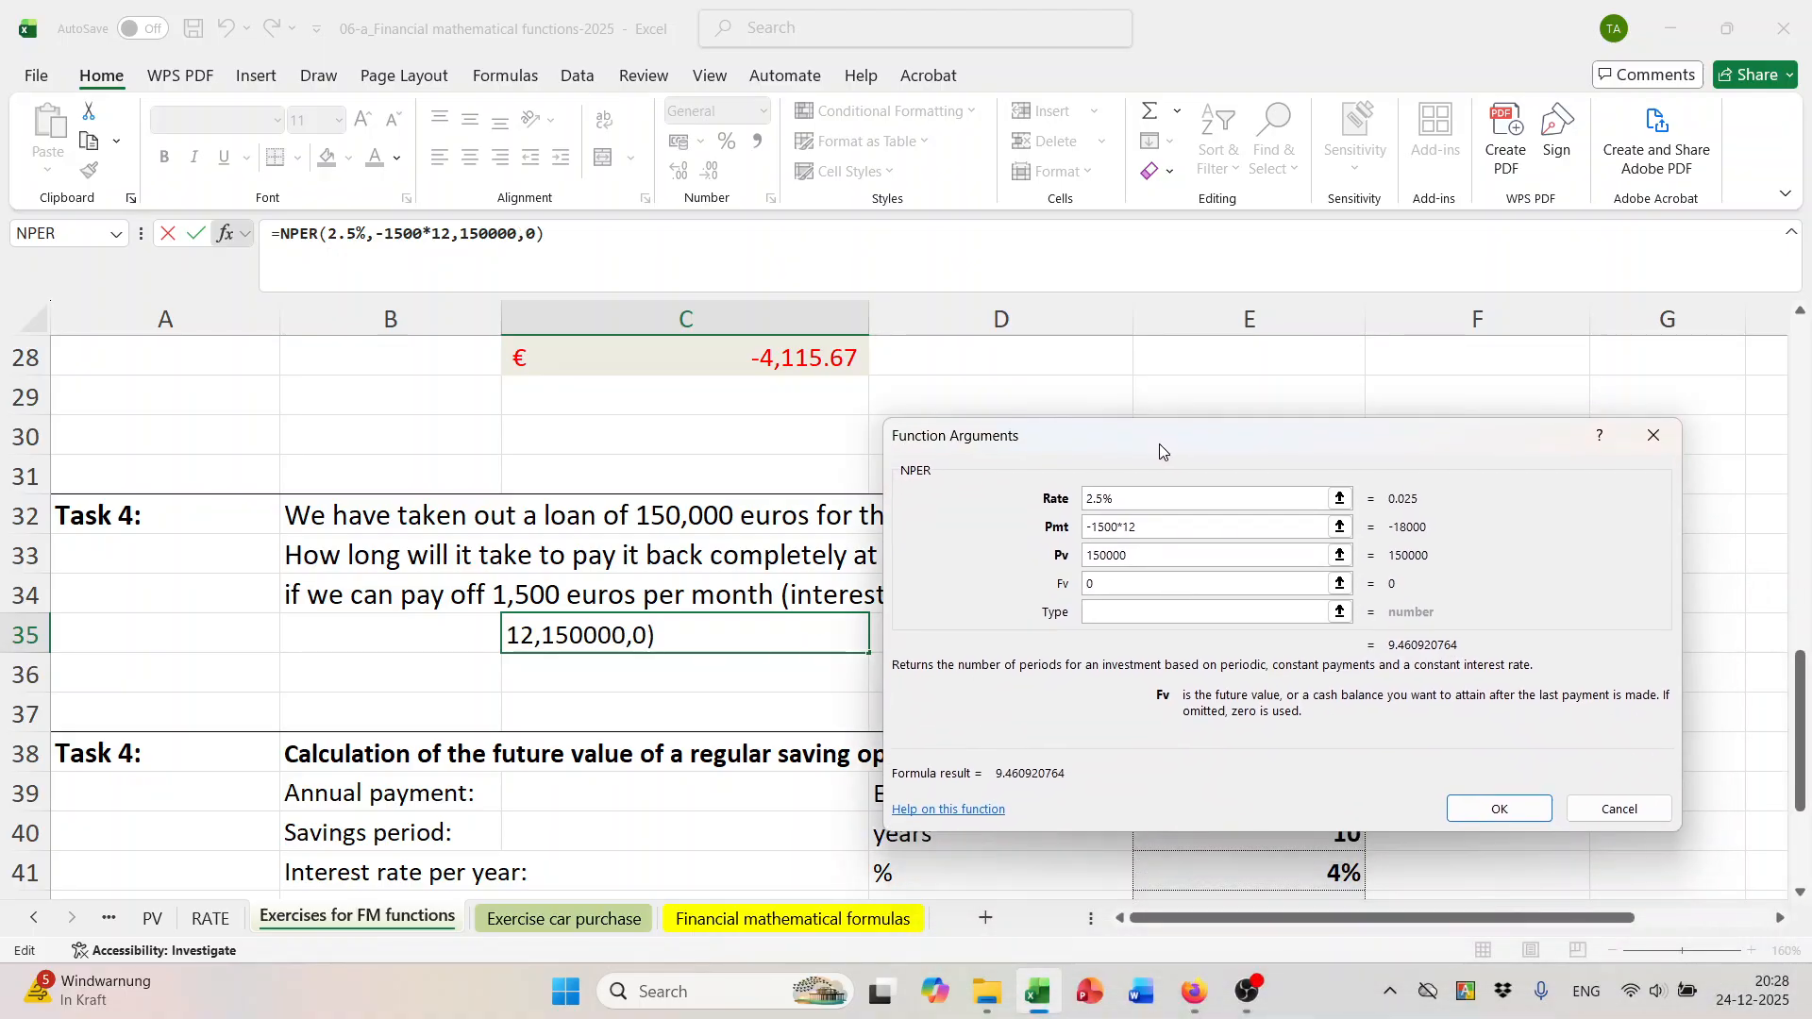
left_click(1501, 807)
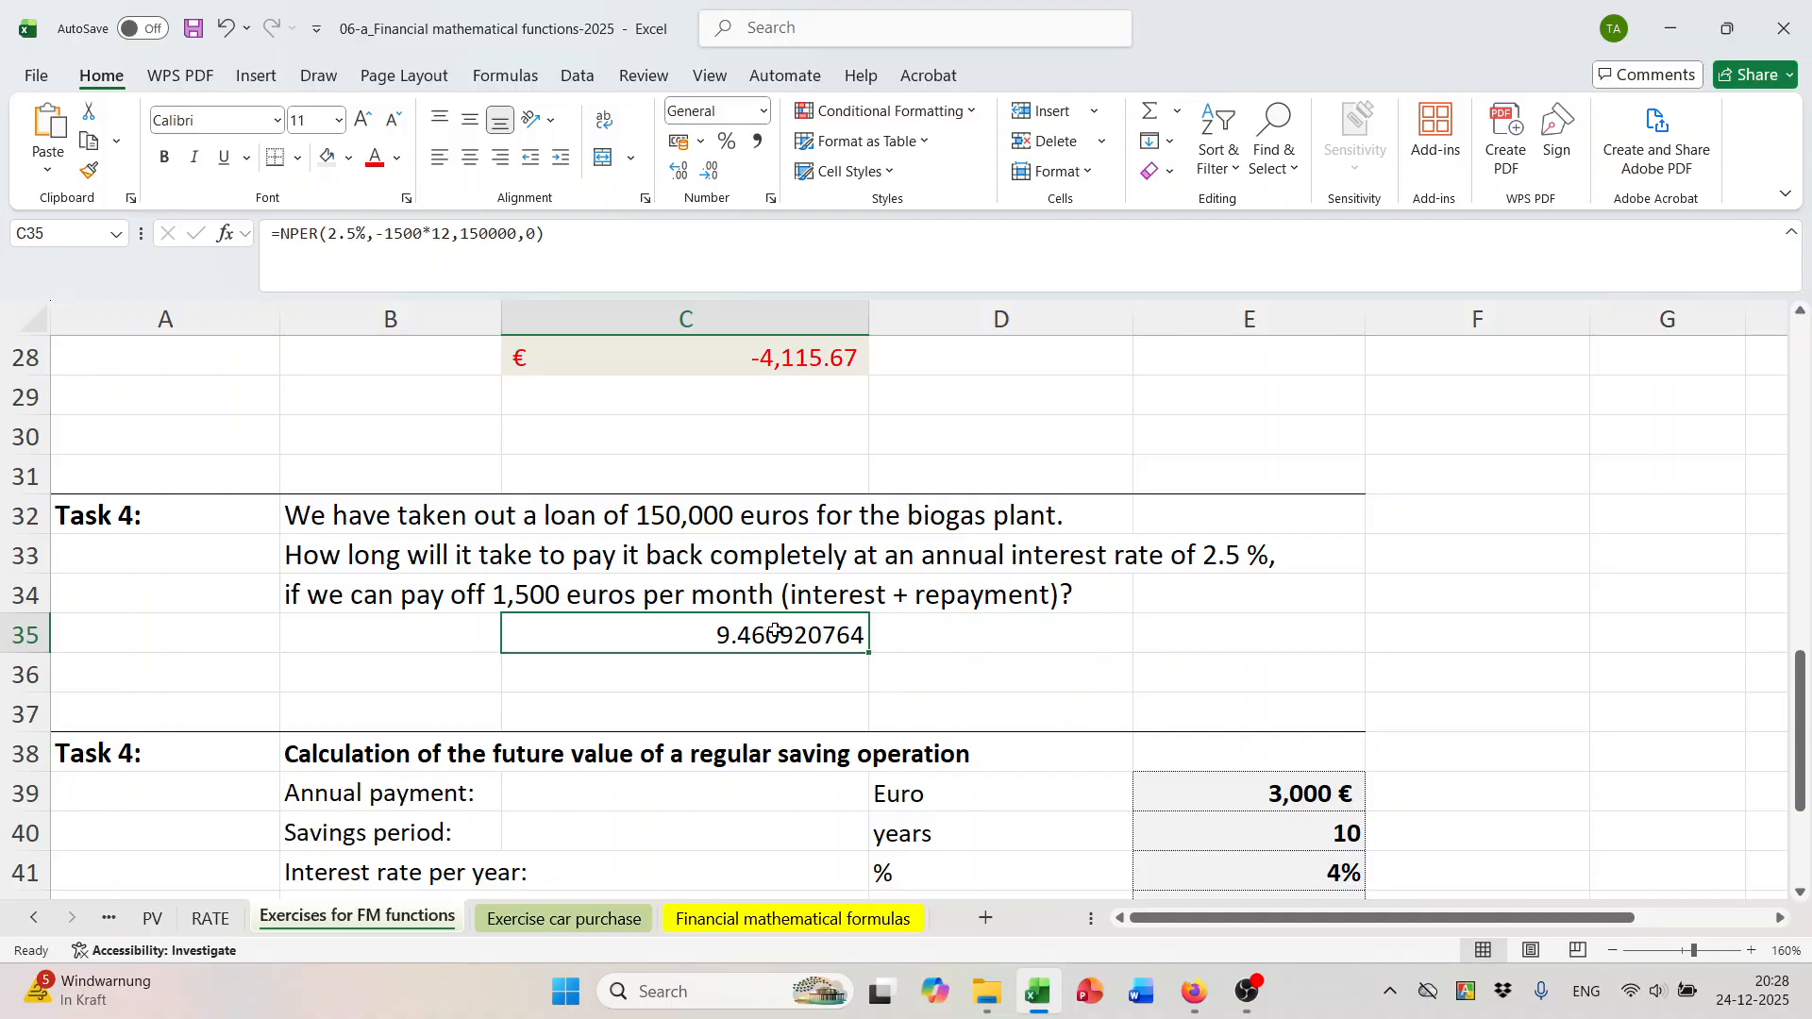
Reduce the repayment period result in C35 to two decimal places.
left_click(715, 175)
left_click(720, 181)
left_click(720, 181)
left_click(720, 181)
left_click(720, 181)
left_click(720, 181)
left_click(720, 181)
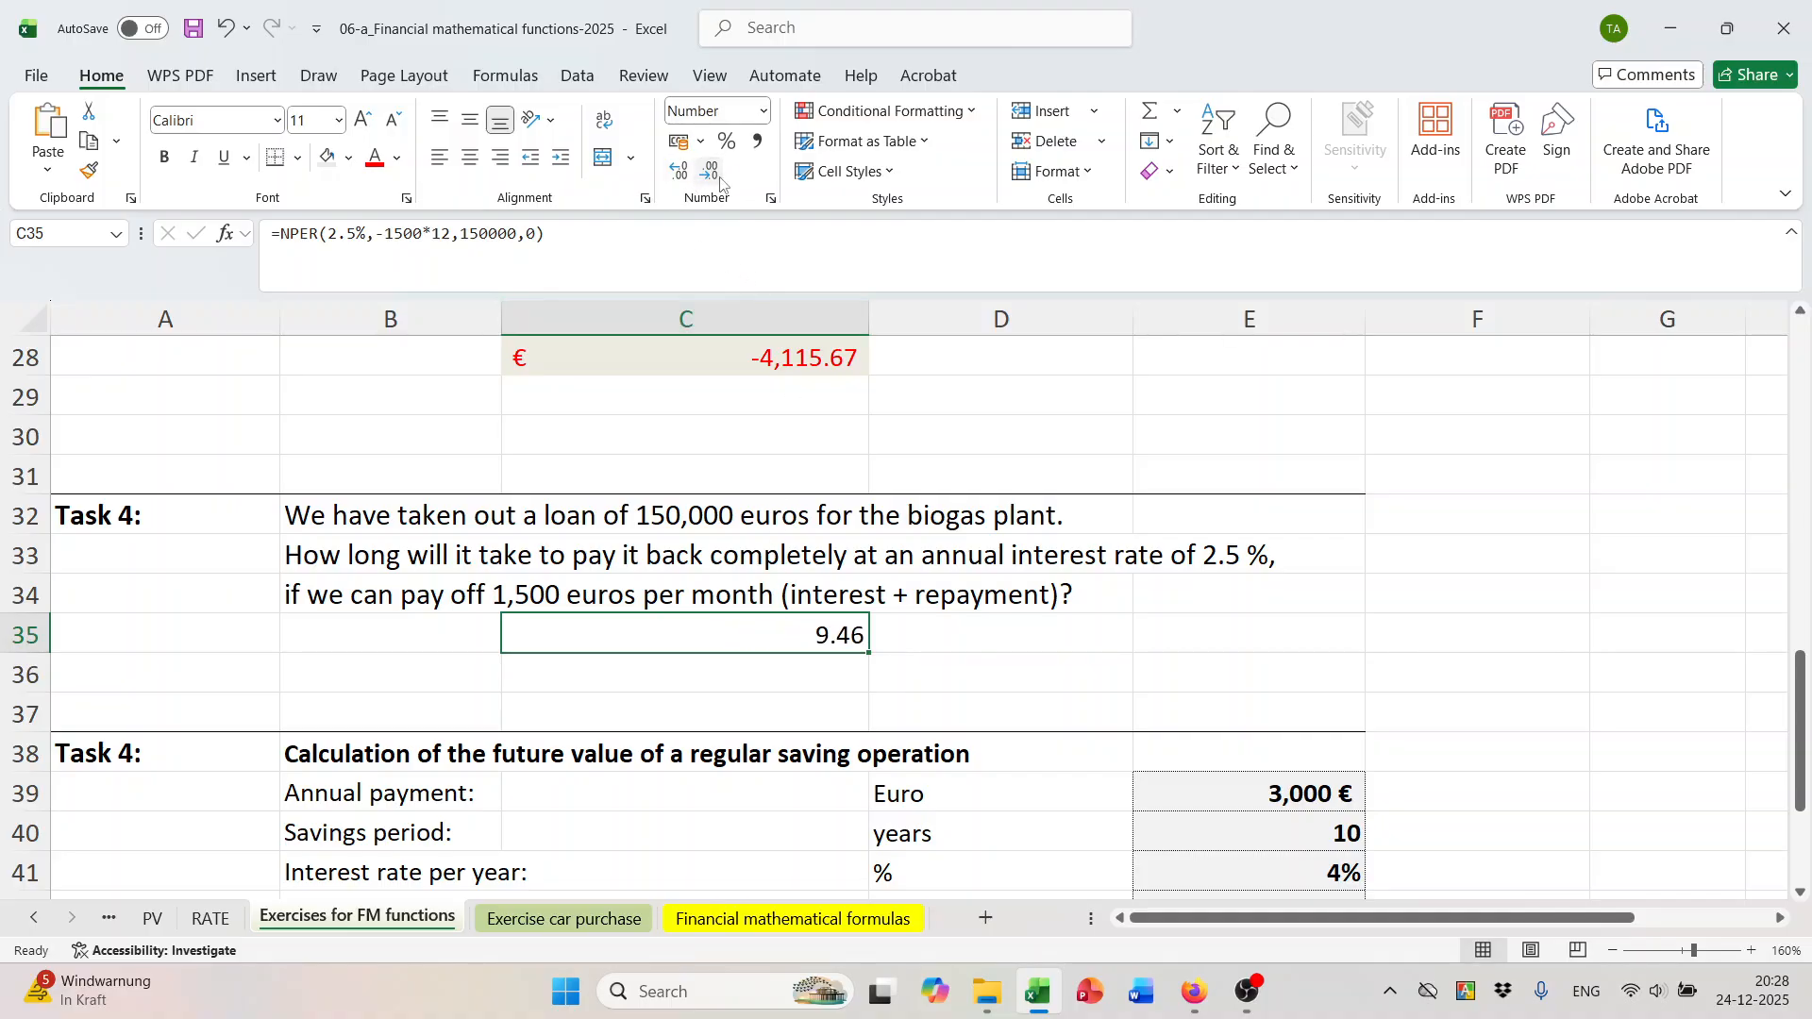
Enter the unit label "year" in cell D35, beside the repayment period result.
left_click(938, 650)
type("yer")
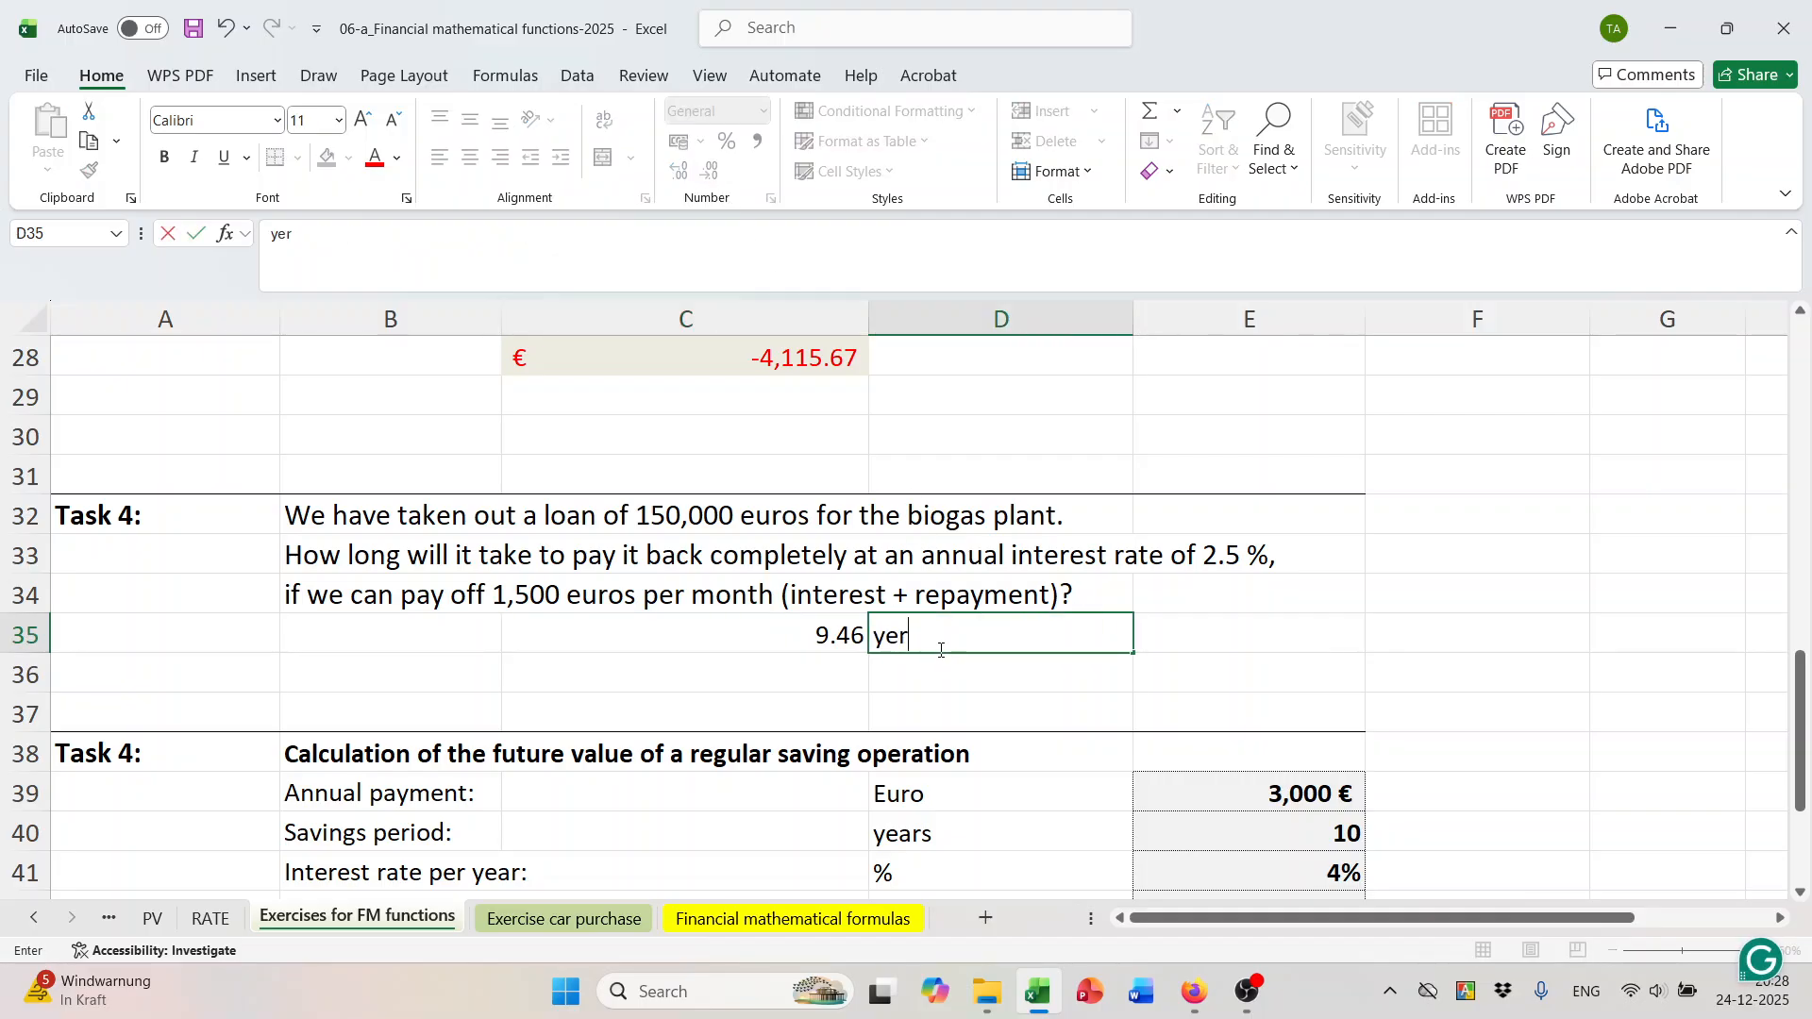
key("BackSpace")
type("ar")
Format cells C35:D35 with the light tan fill and a standard blue font.
left_click_drag(710, 643, 944, 635)
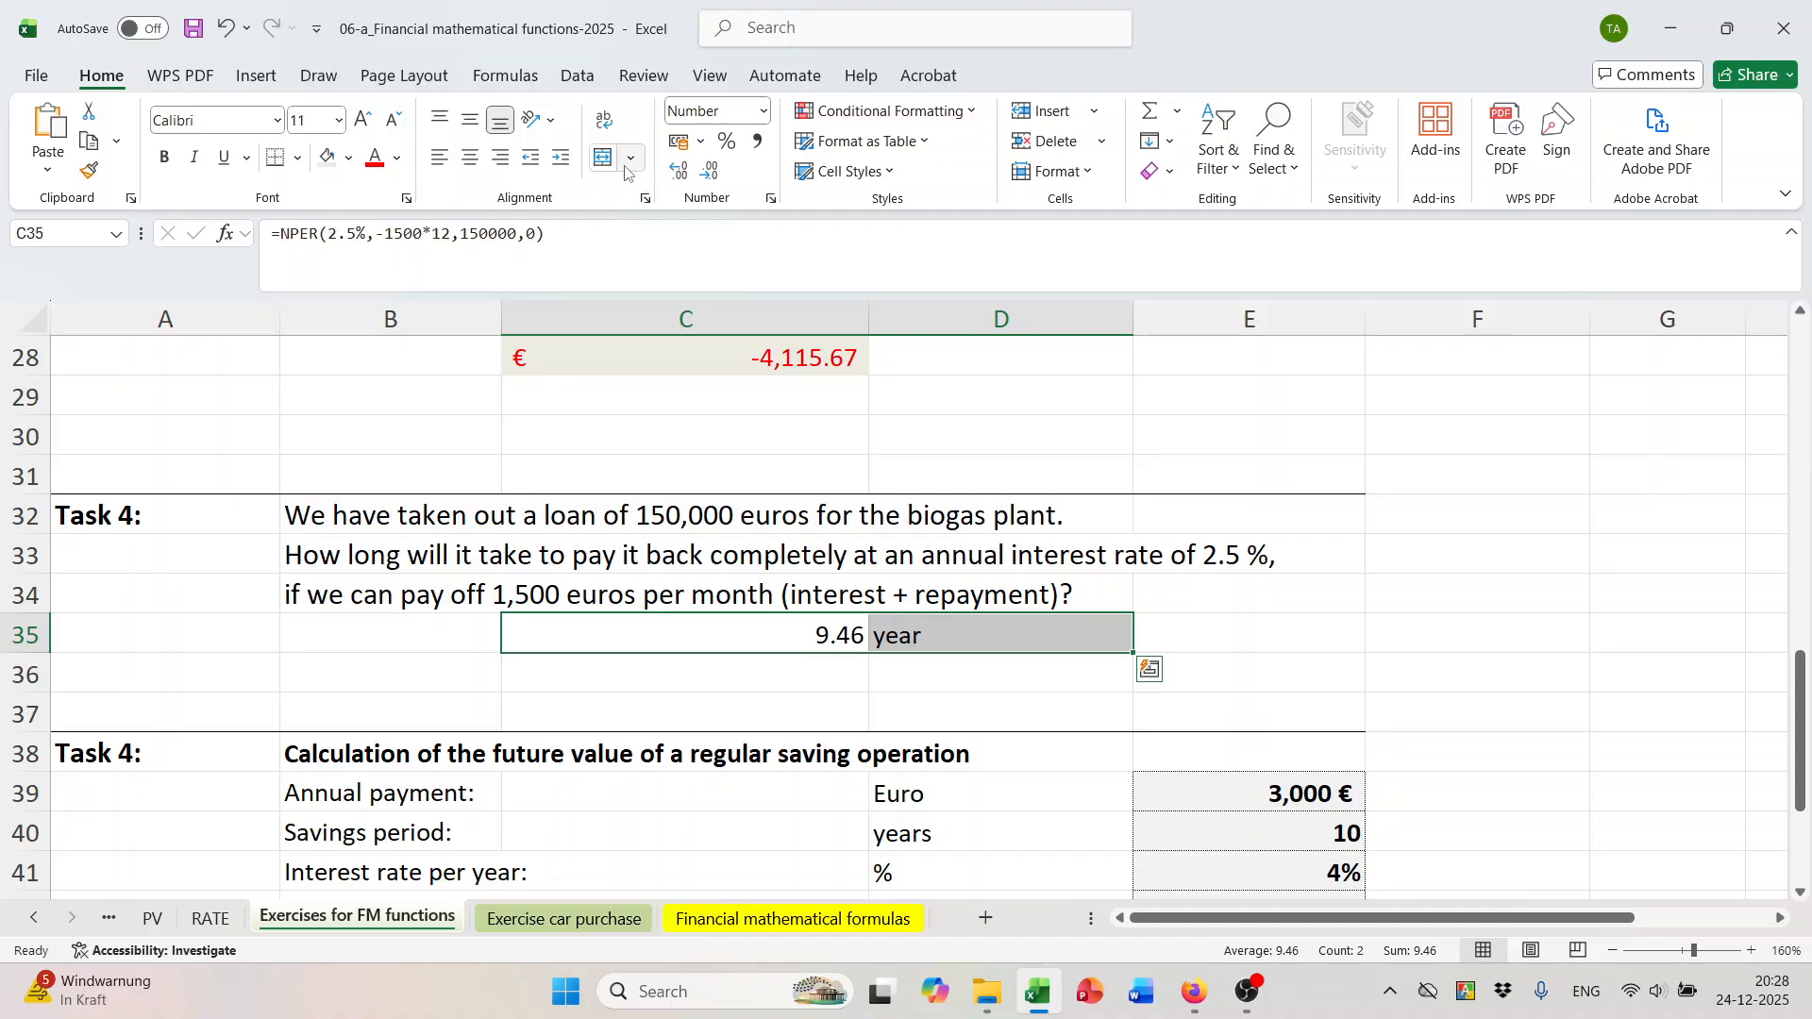
left_click(326, 157)
left_click(395, 158)
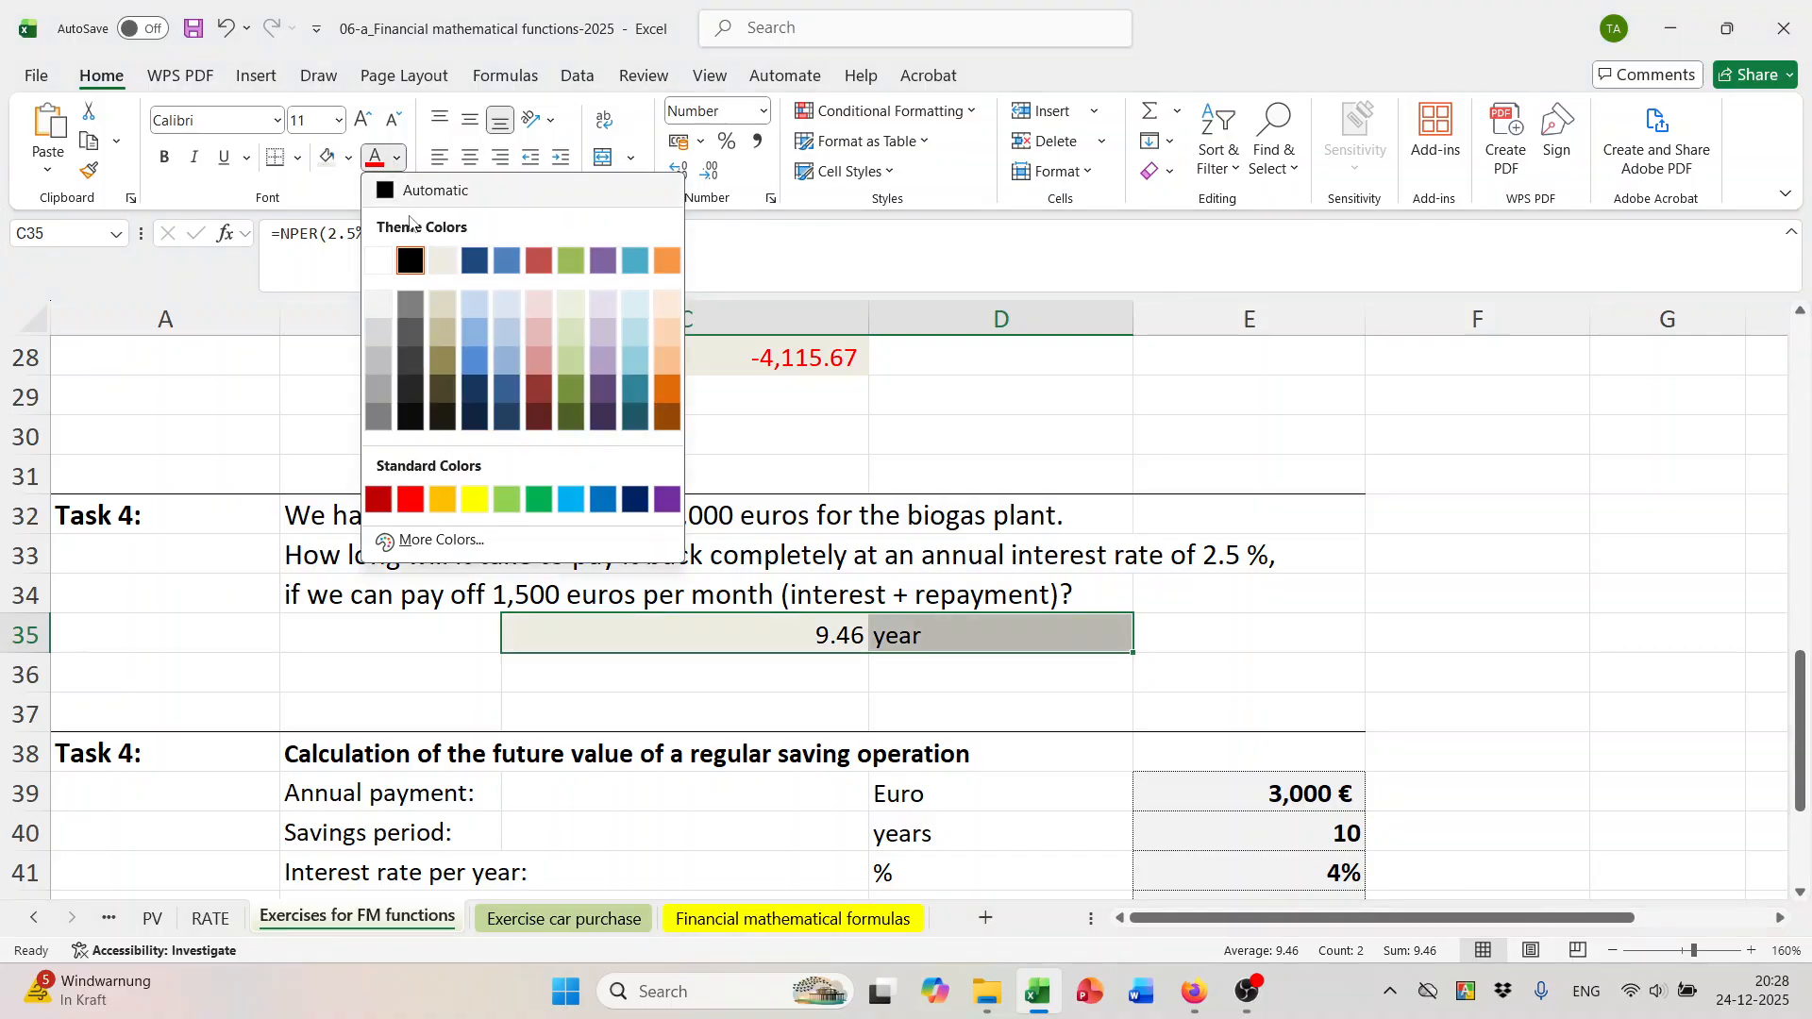
left_click(598, 498)
left_click(1448, 598)
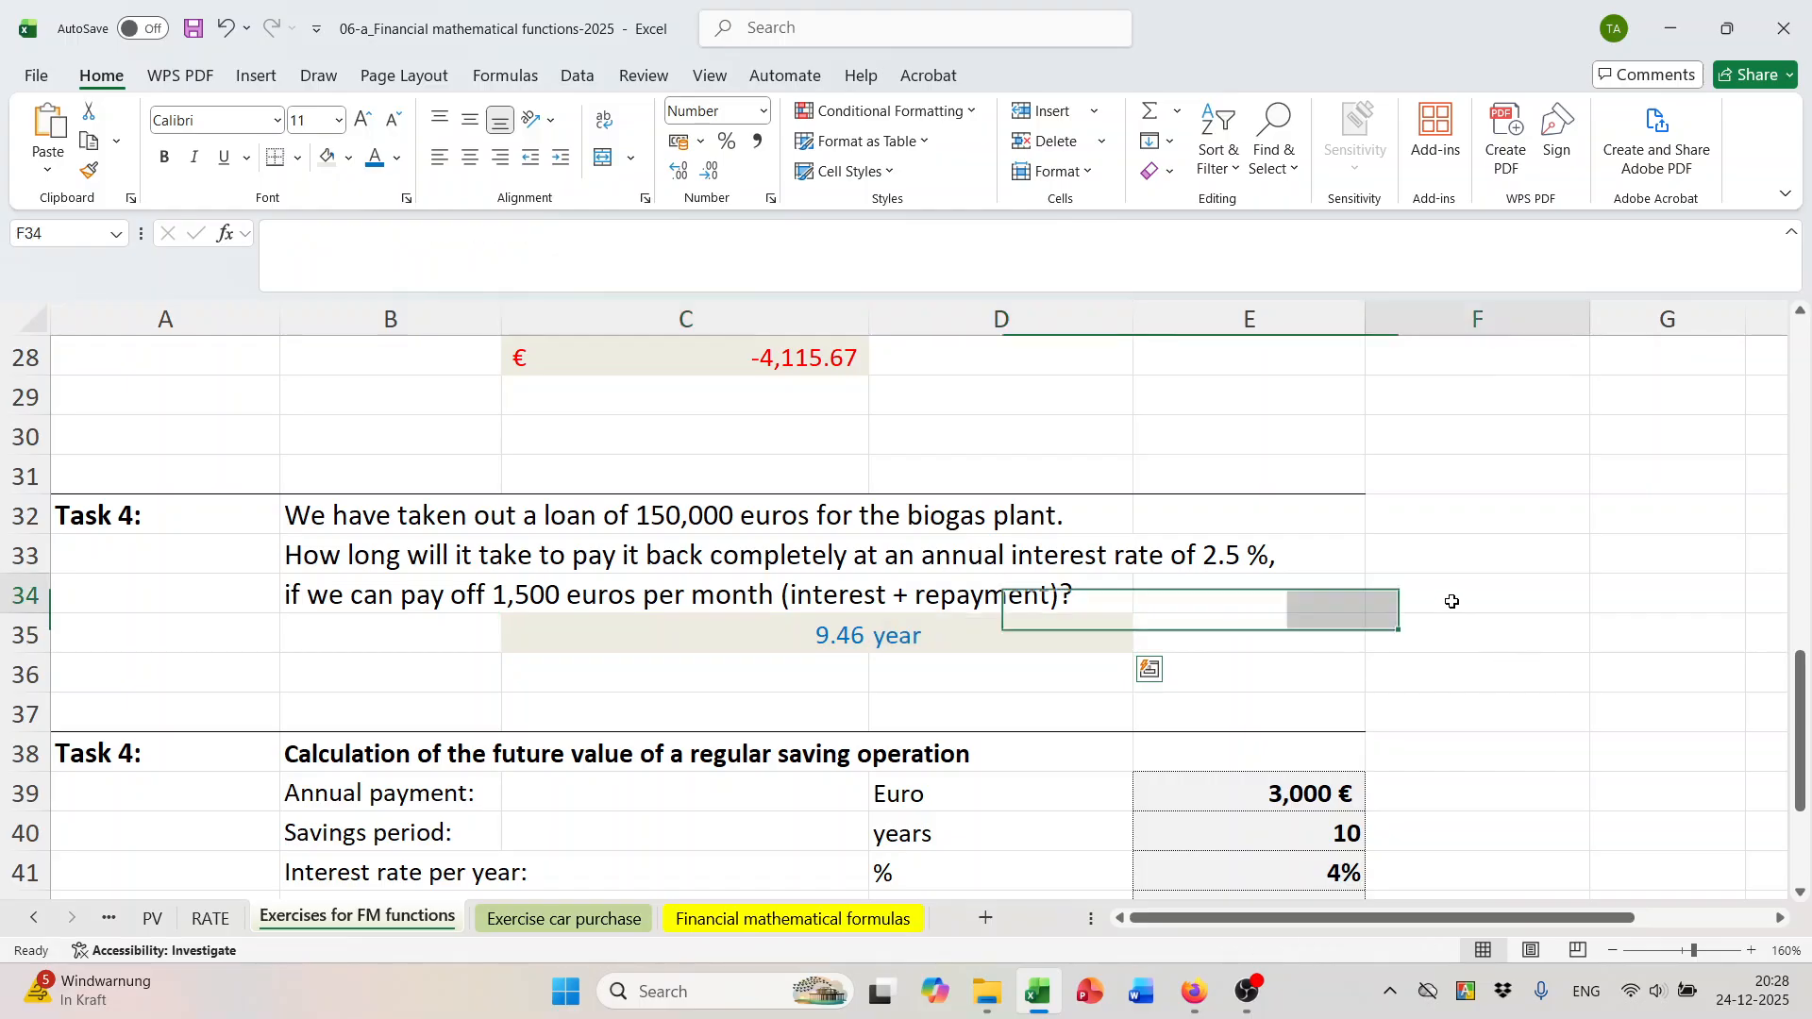
Insert the FV function in cell E43, below the inputs of the regular saving task.
scroll(970, 741, "down", 2)
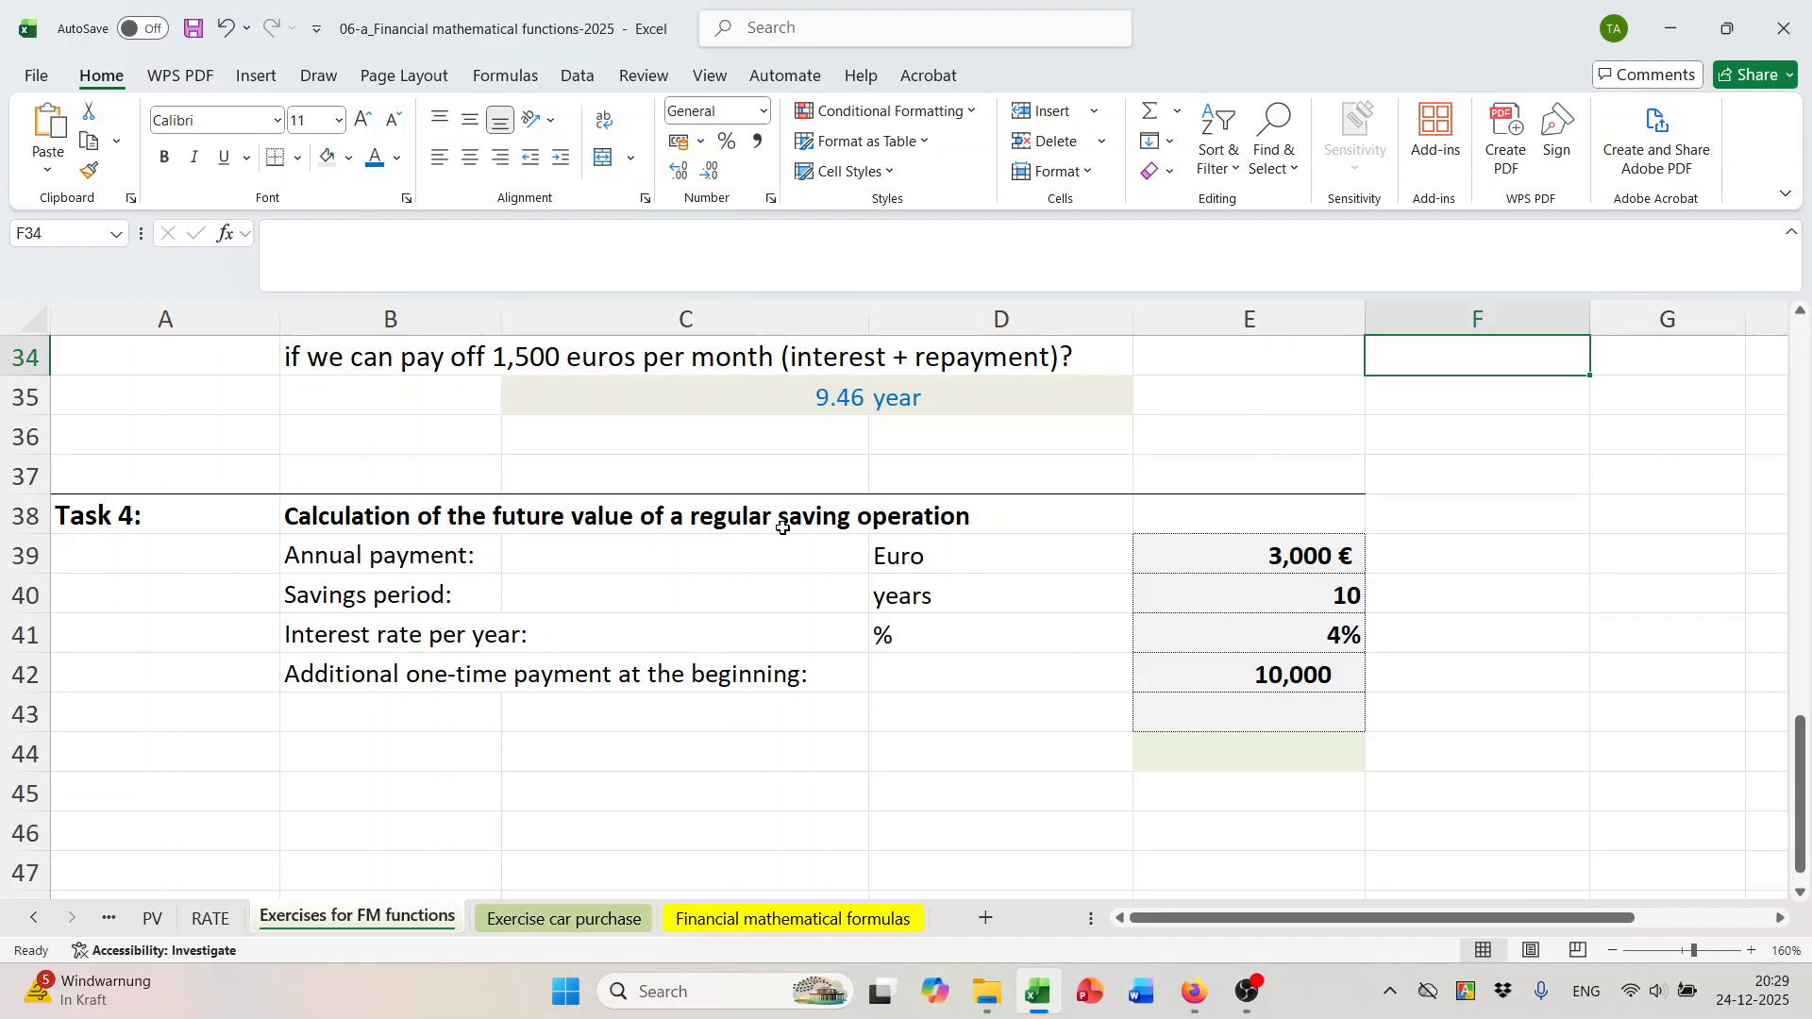
left_click(1248, 719)
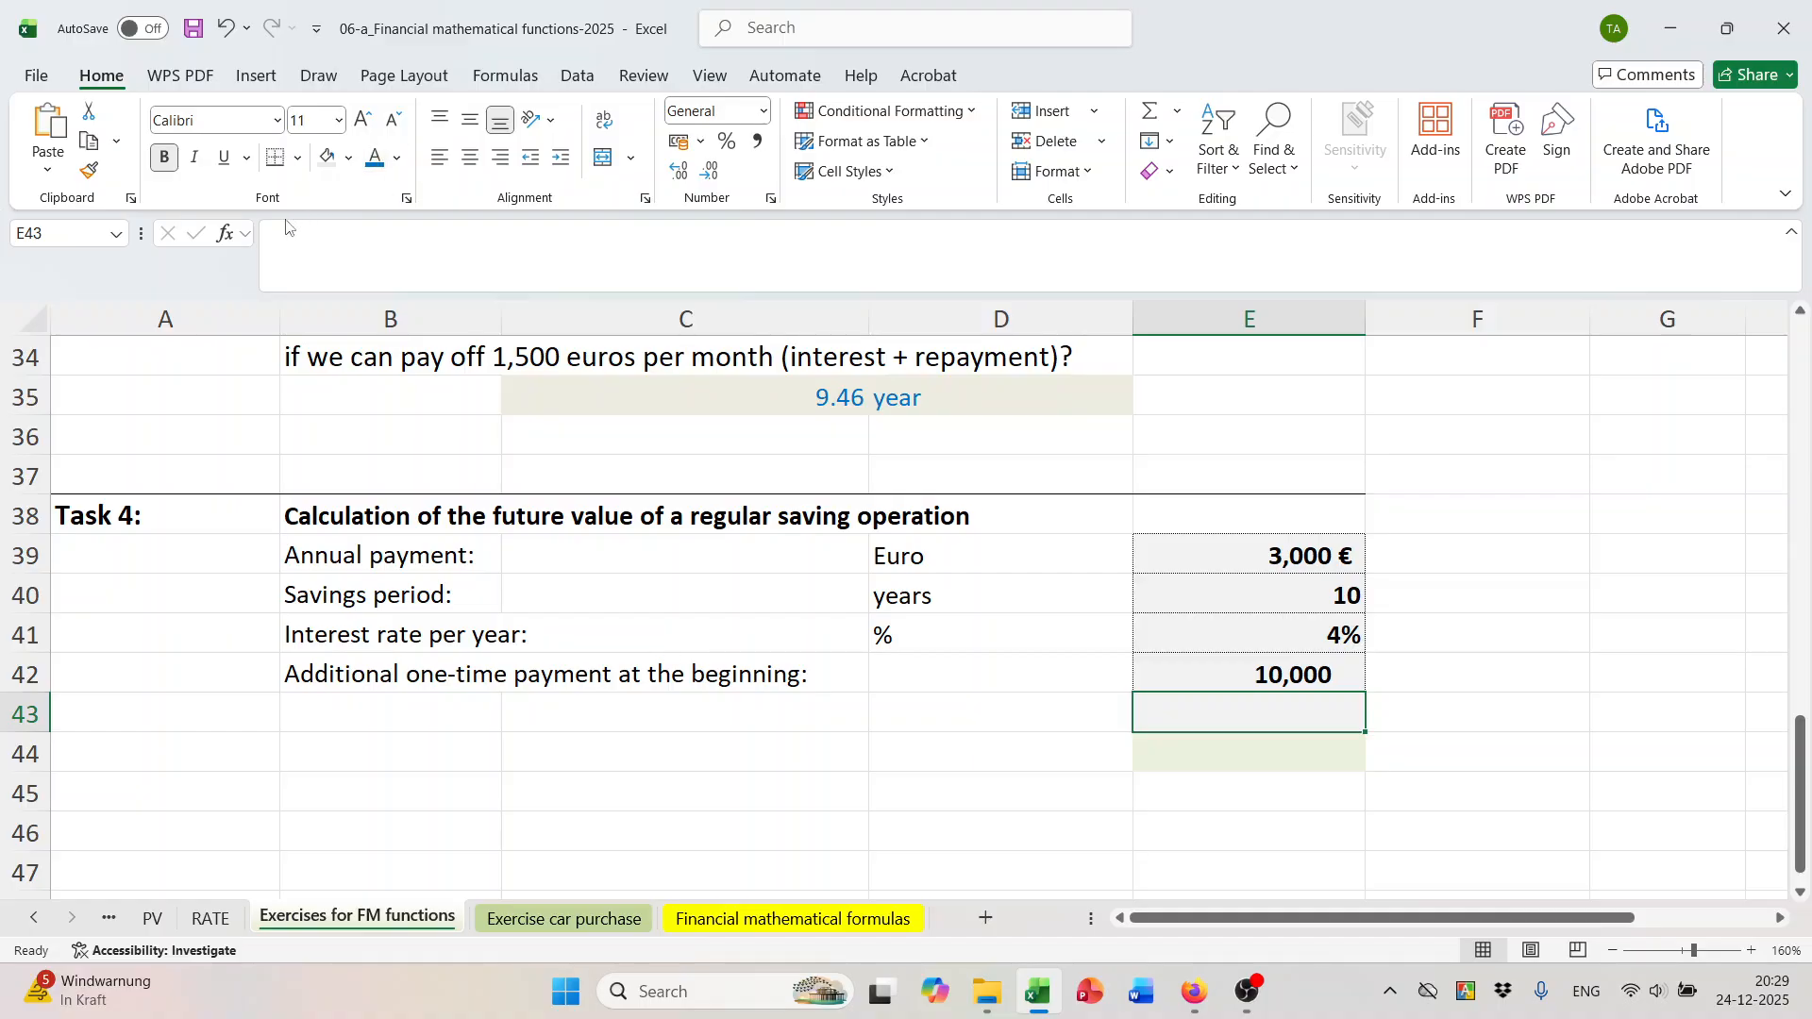
left_click(225, 243)
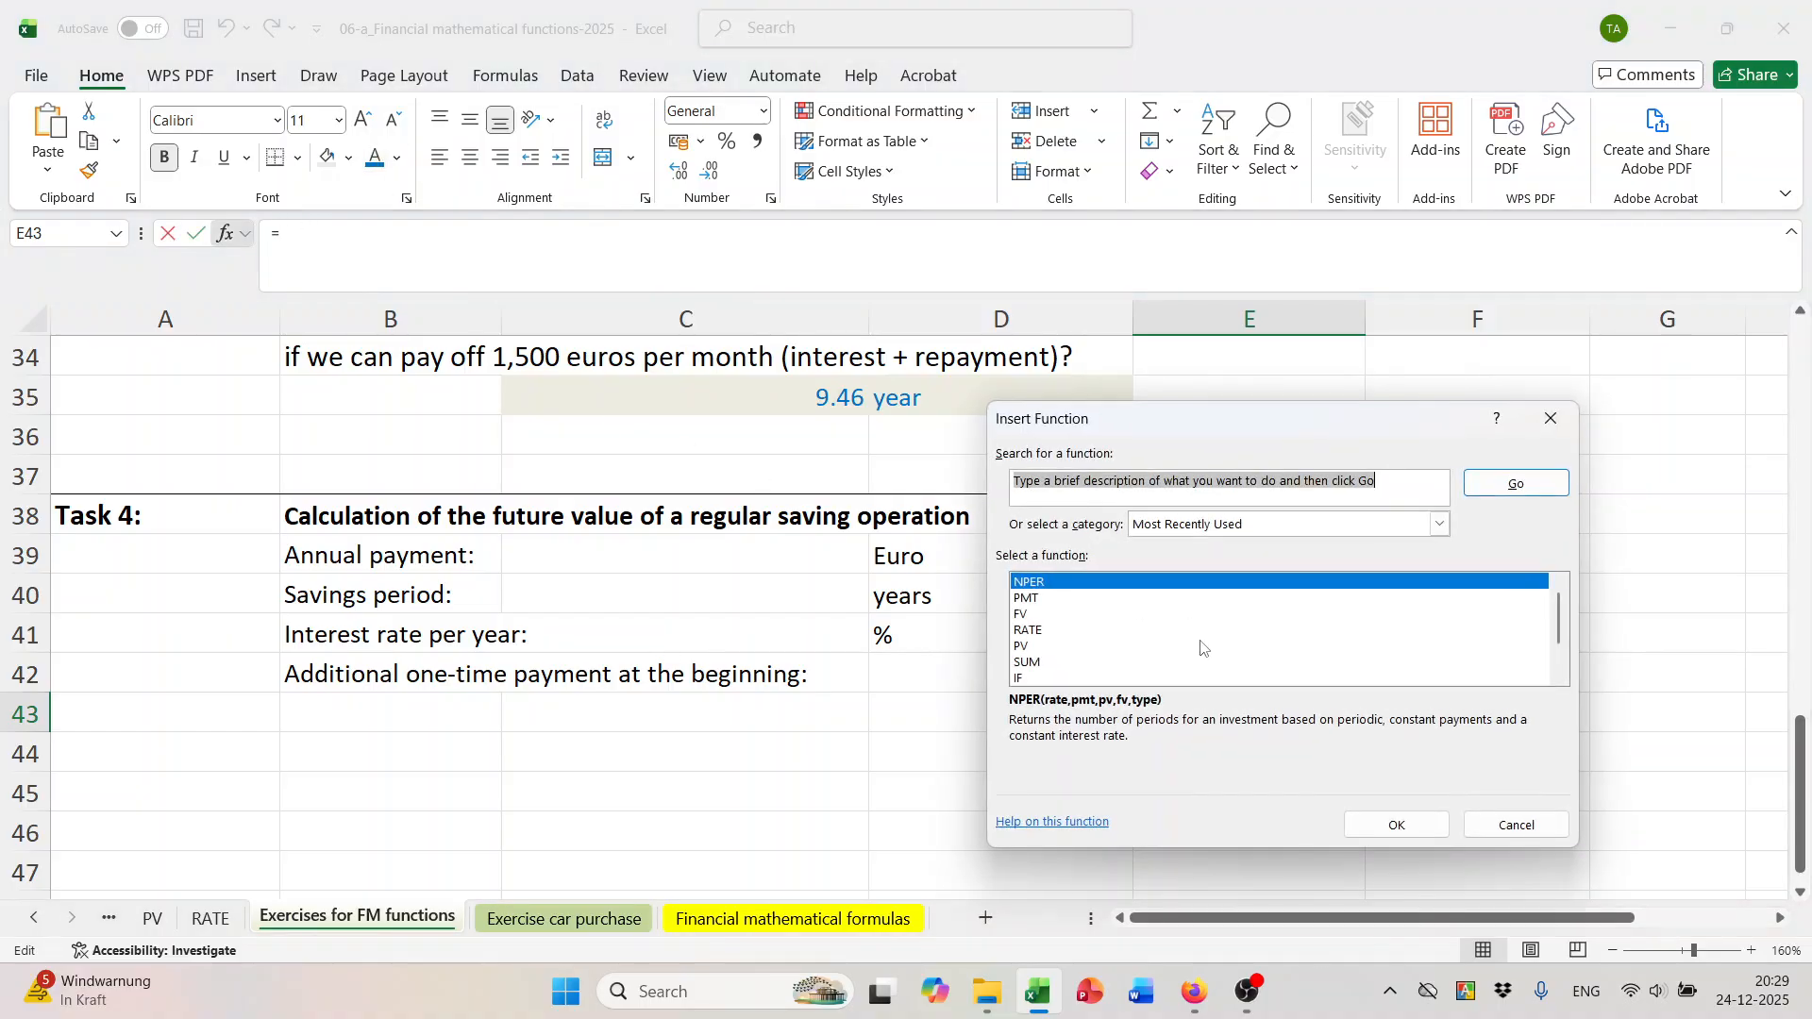
left_click(1024, 614)
left_click(1397, 825)
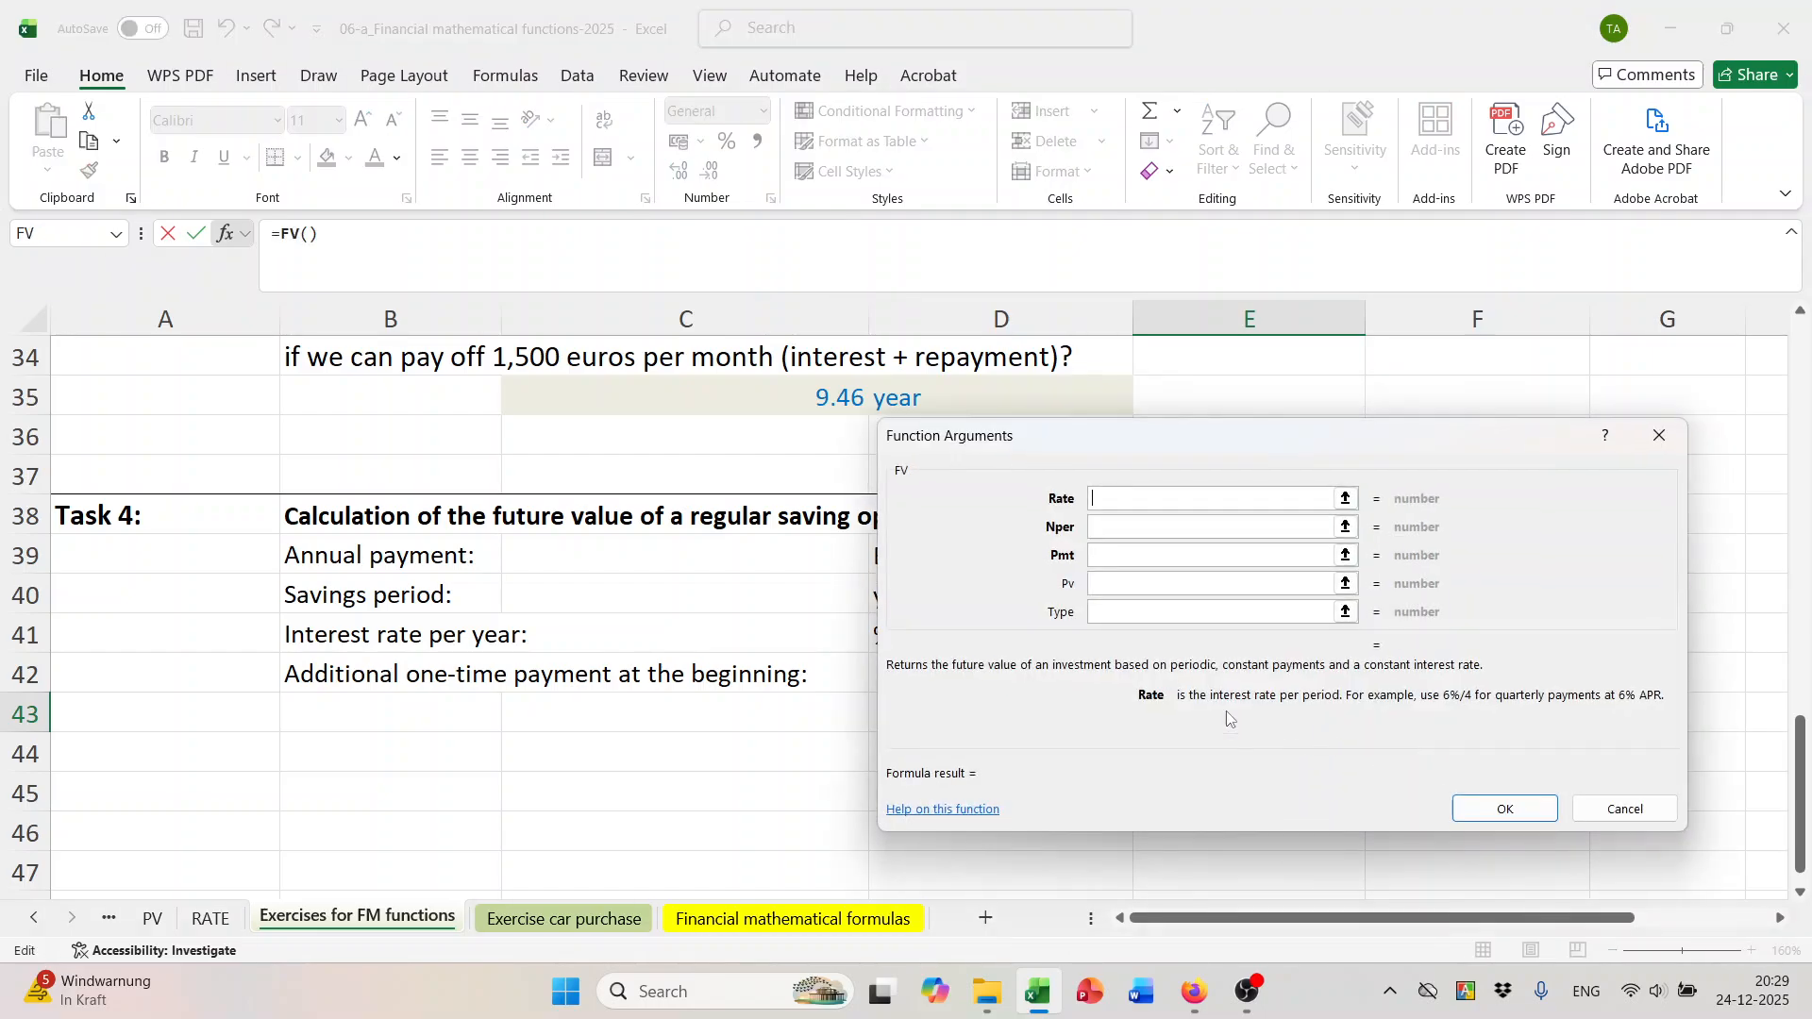
In the FV arguments for cell E43, set the present value to 10000 and the rate to 4%.
left_click_drag(1175, 447, 708, 683)
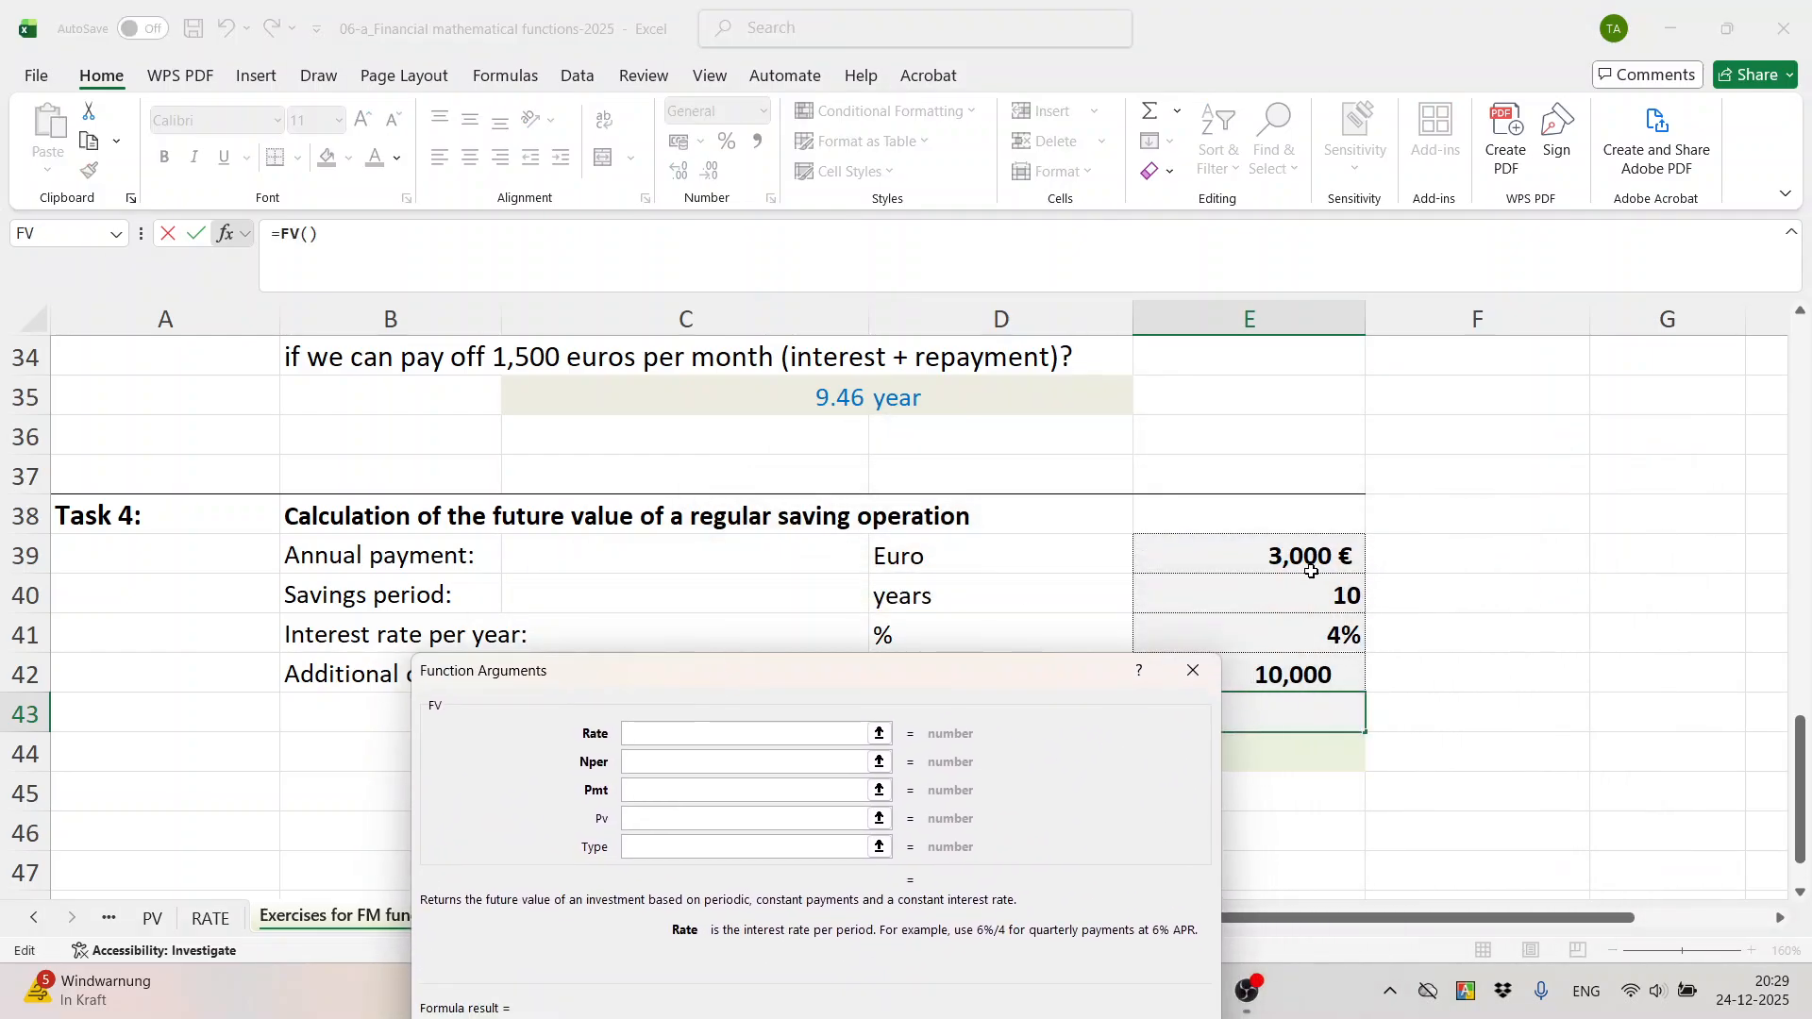
scroll(1311, 570, "down", 2)
scroll(1311, 571, "up", 1)
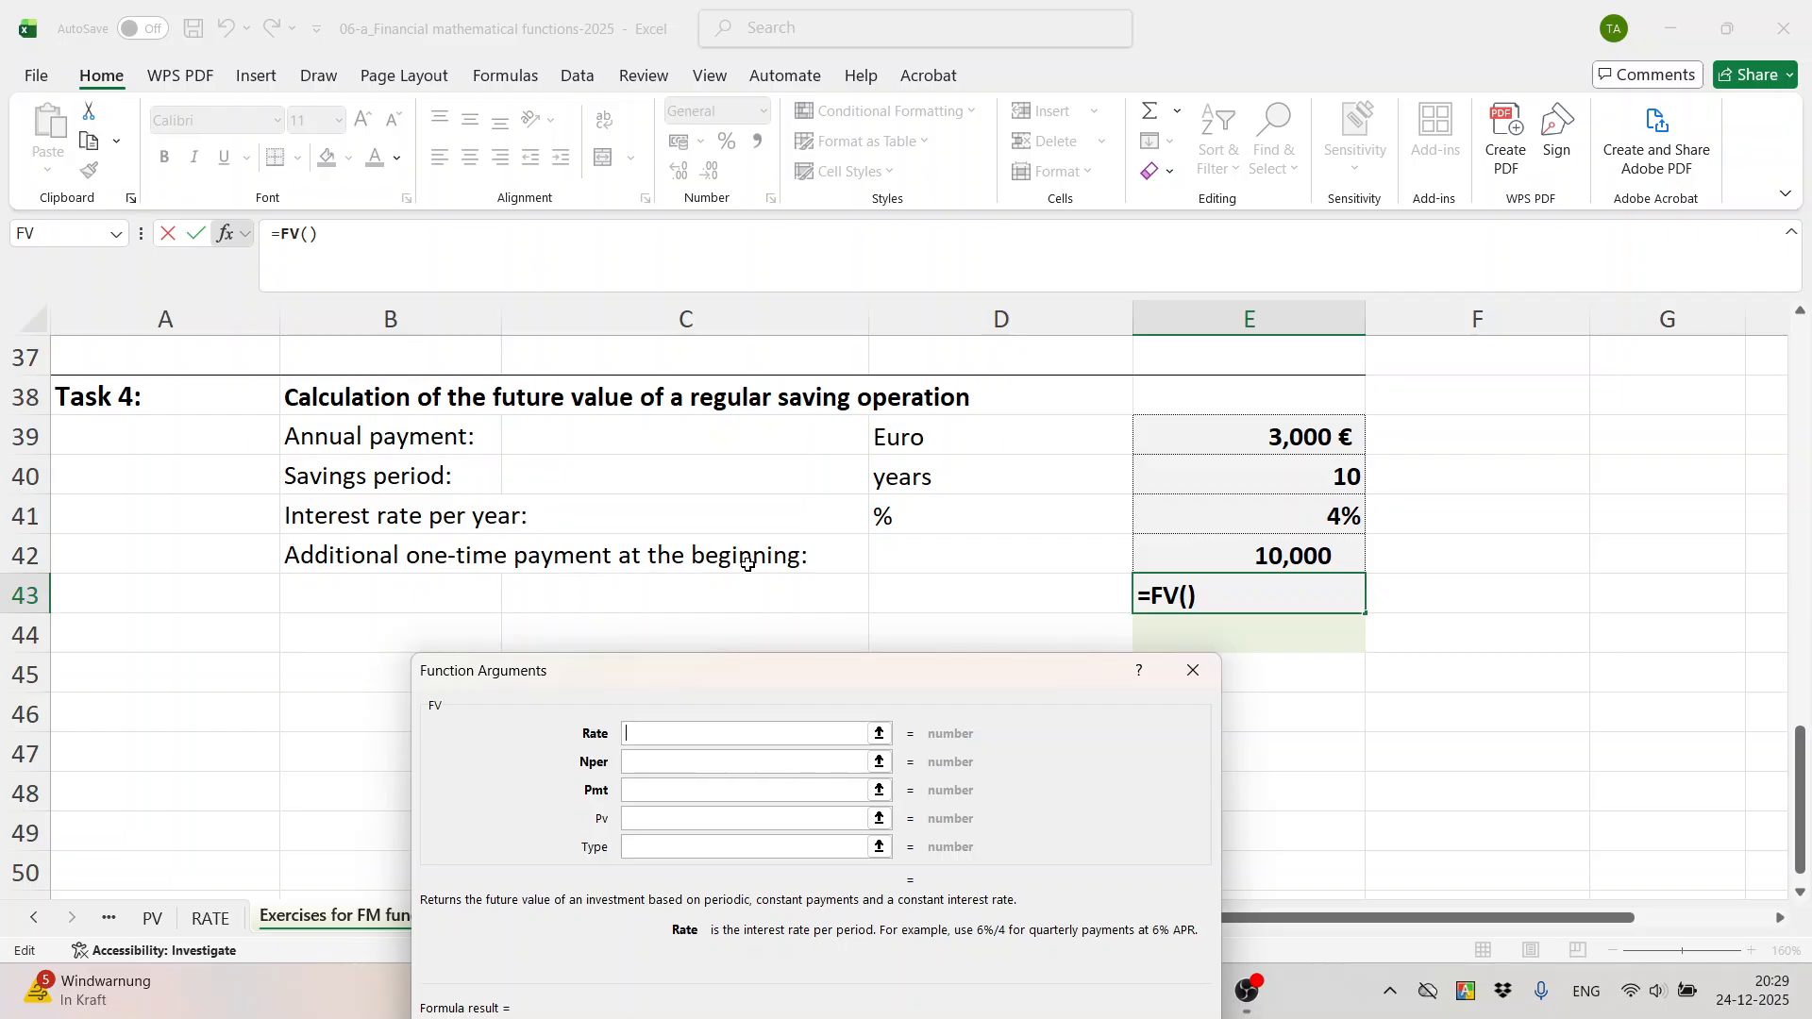
left_click(662, 816)
type("10000")
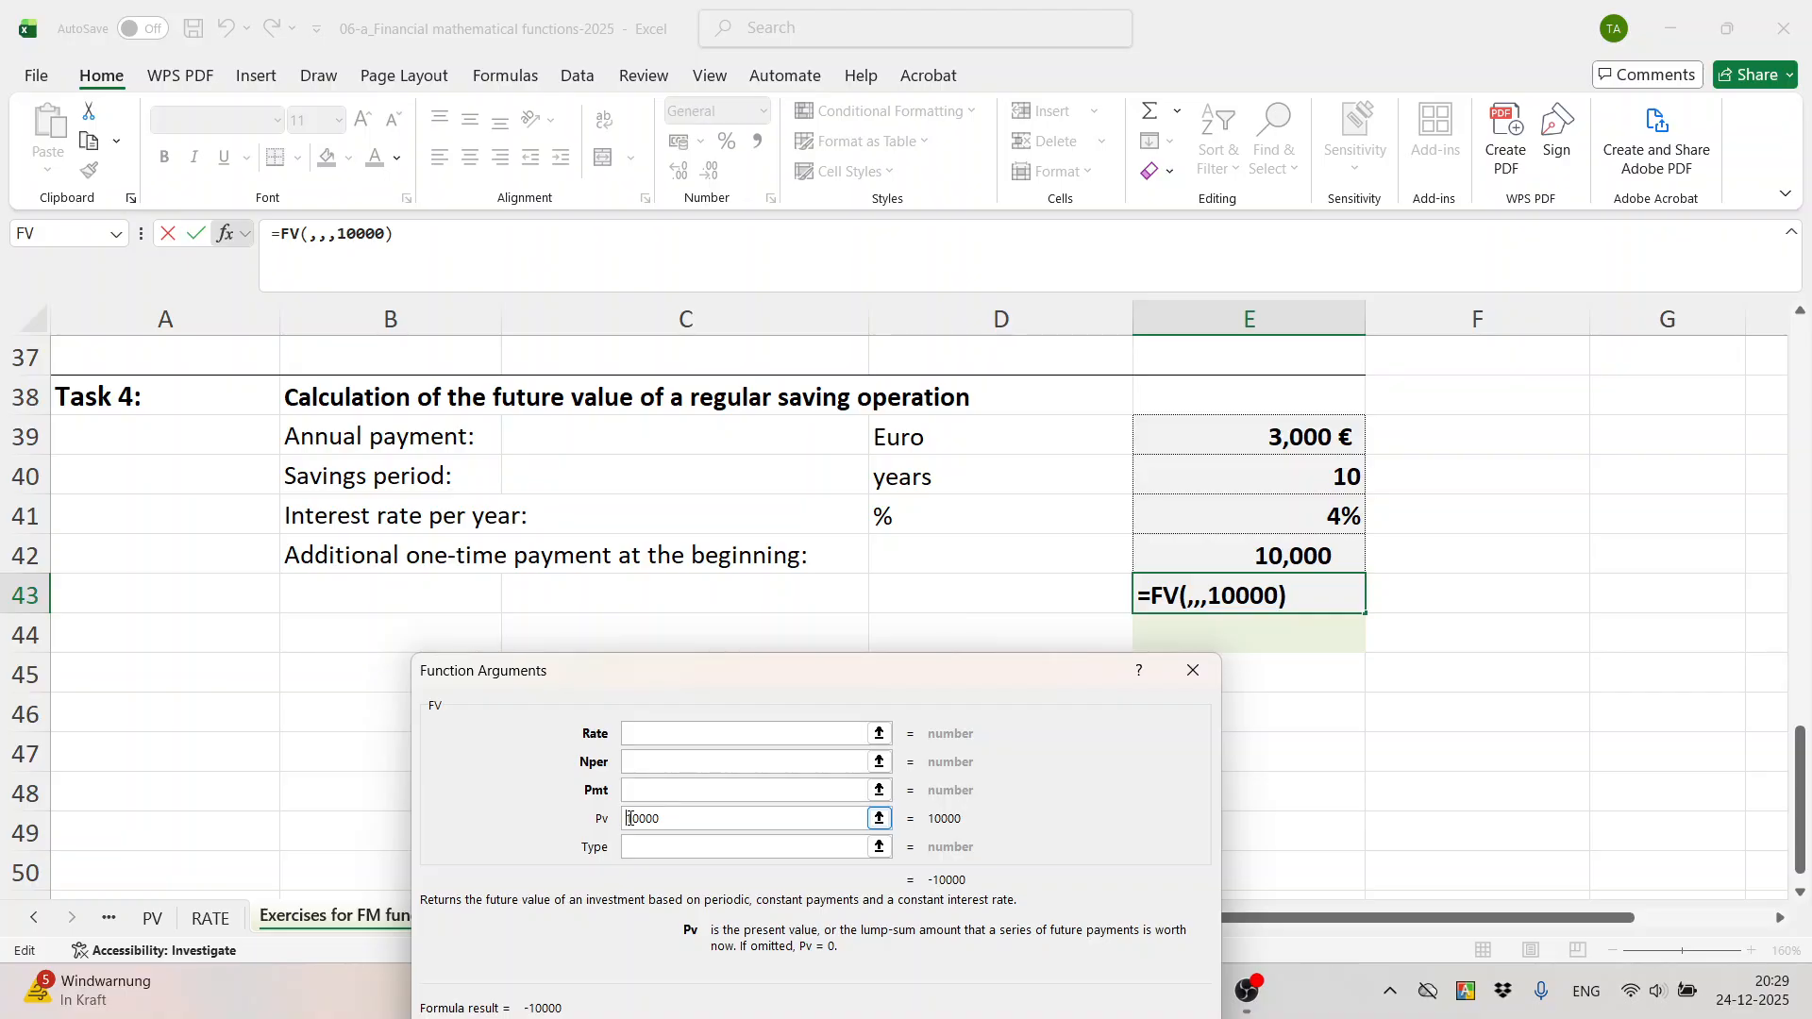
left_click(667, 733)
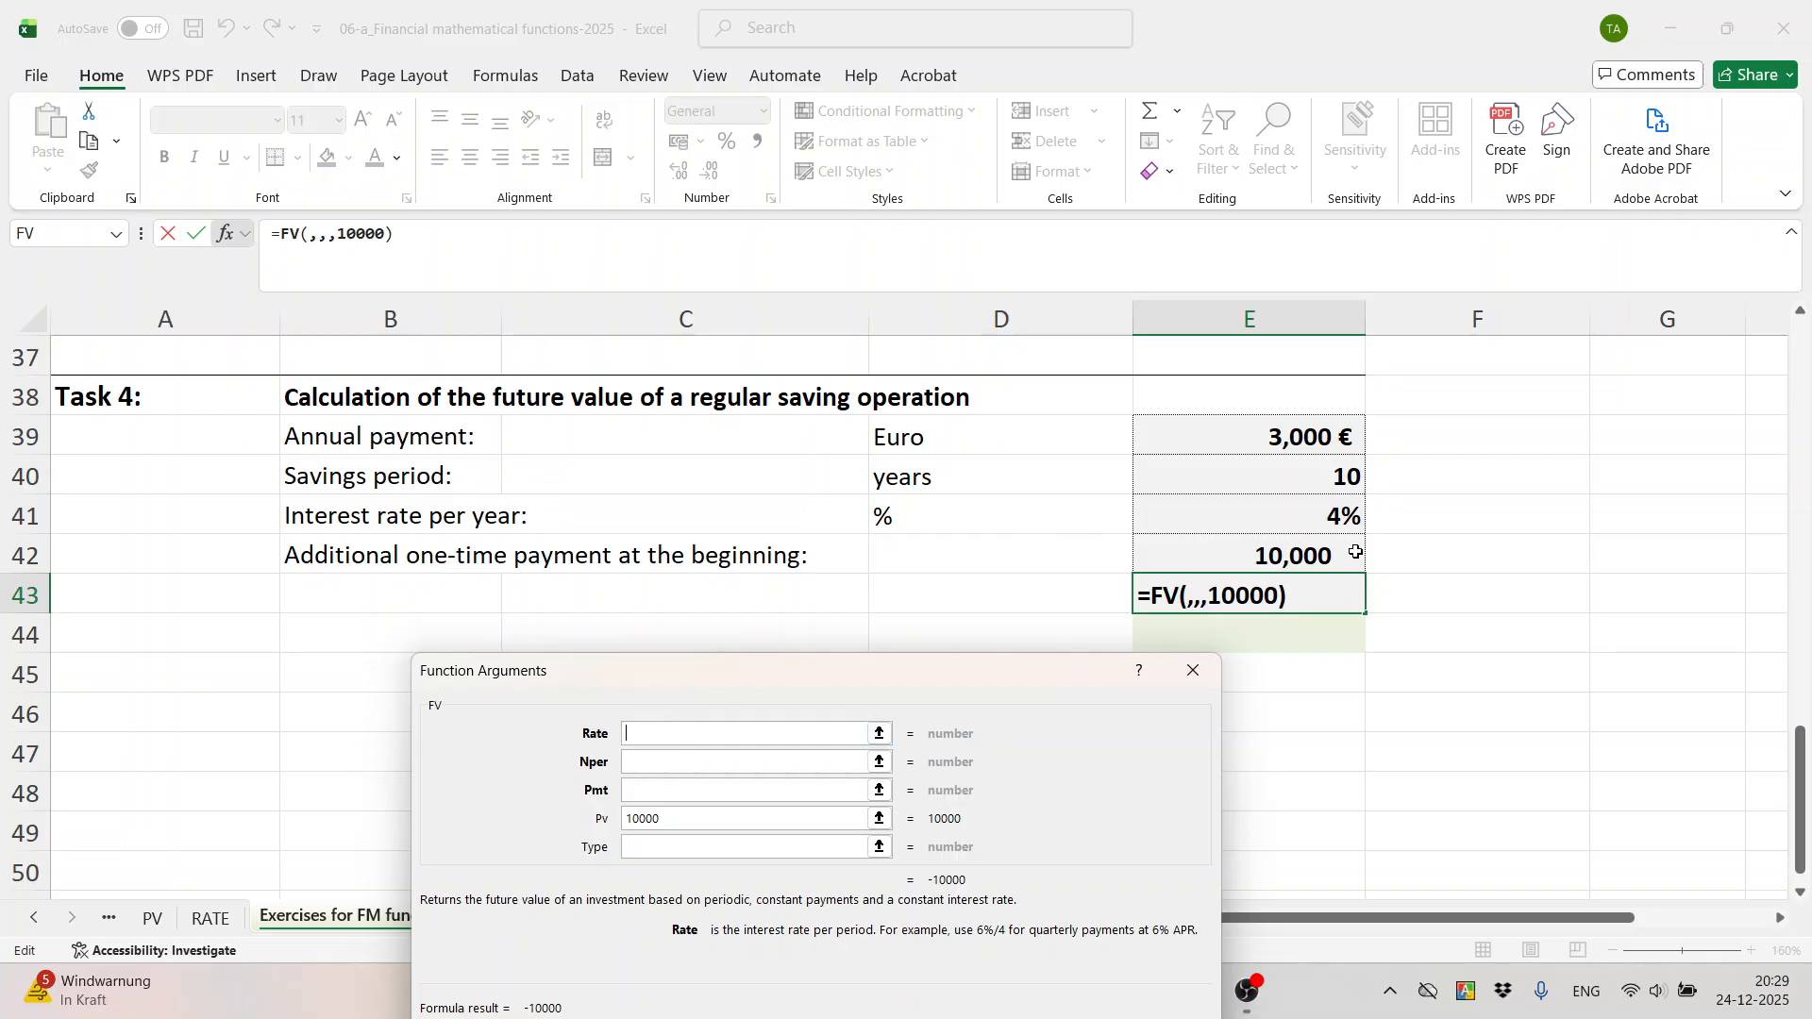
type("4")
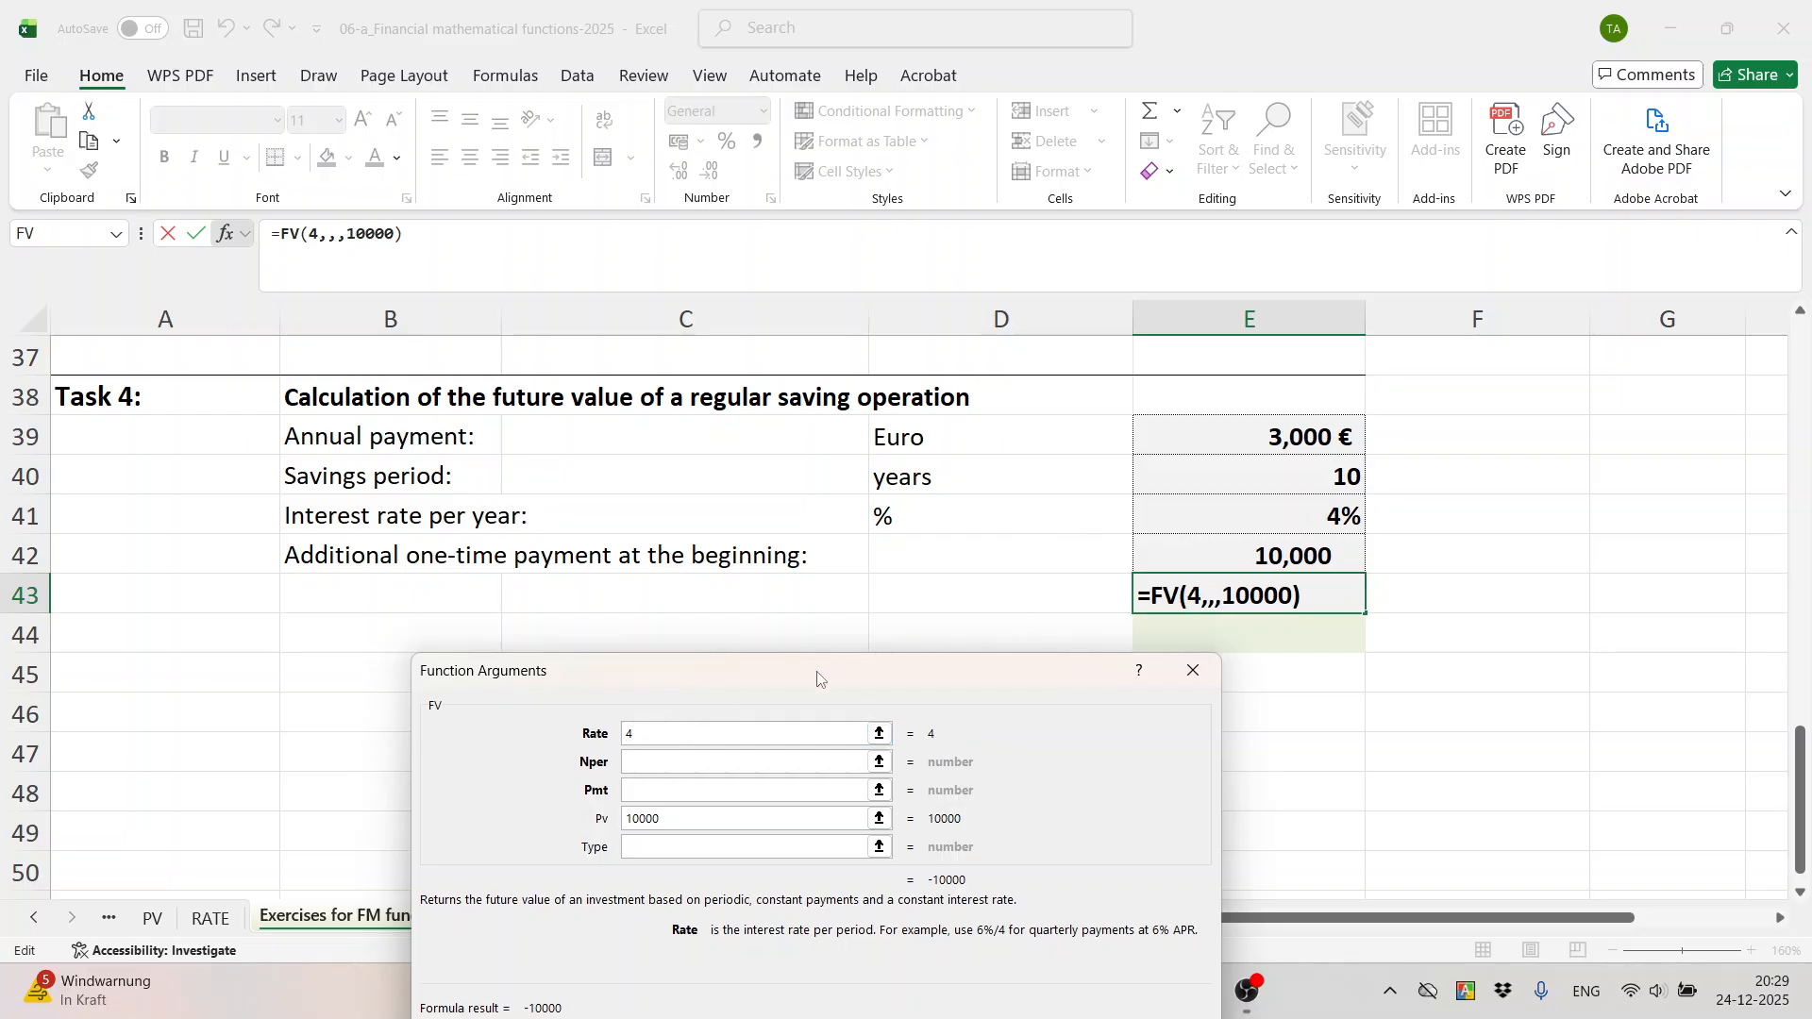
type("%")
Set the number of periods to 10 and the payment to 3000, and complete the FV function in E43.
left_click(676, 760)
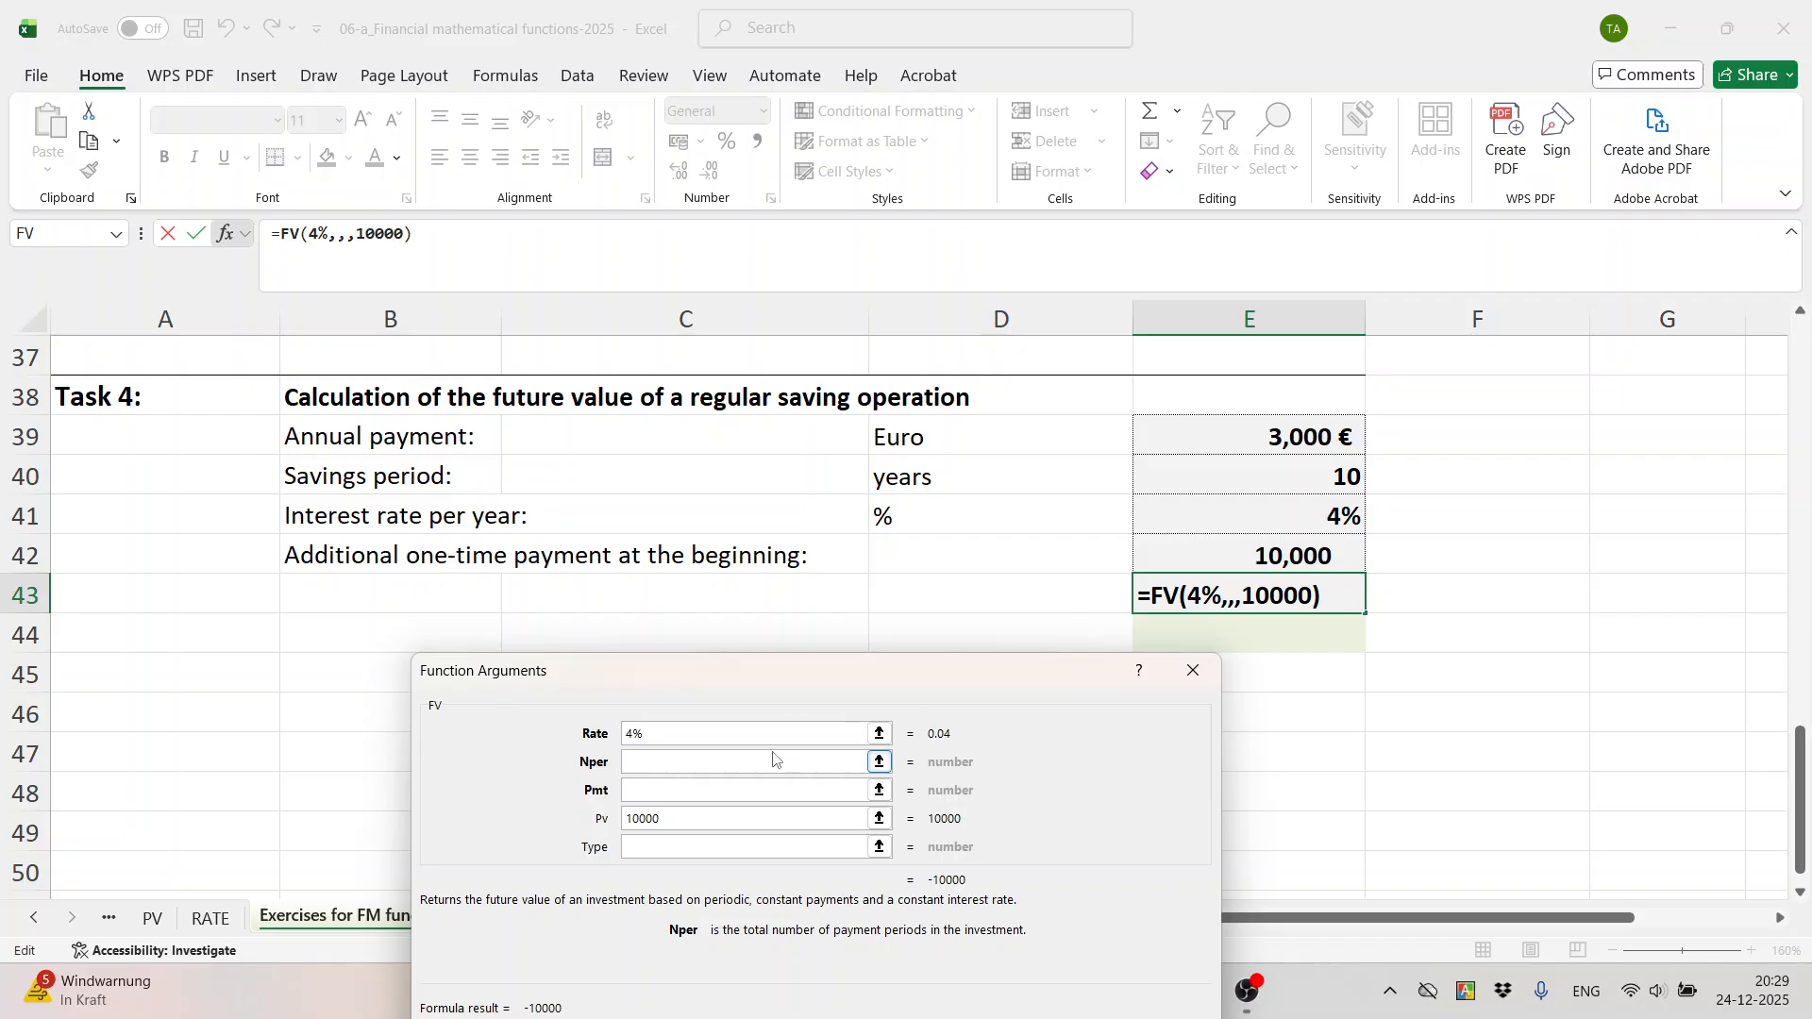
type("10")
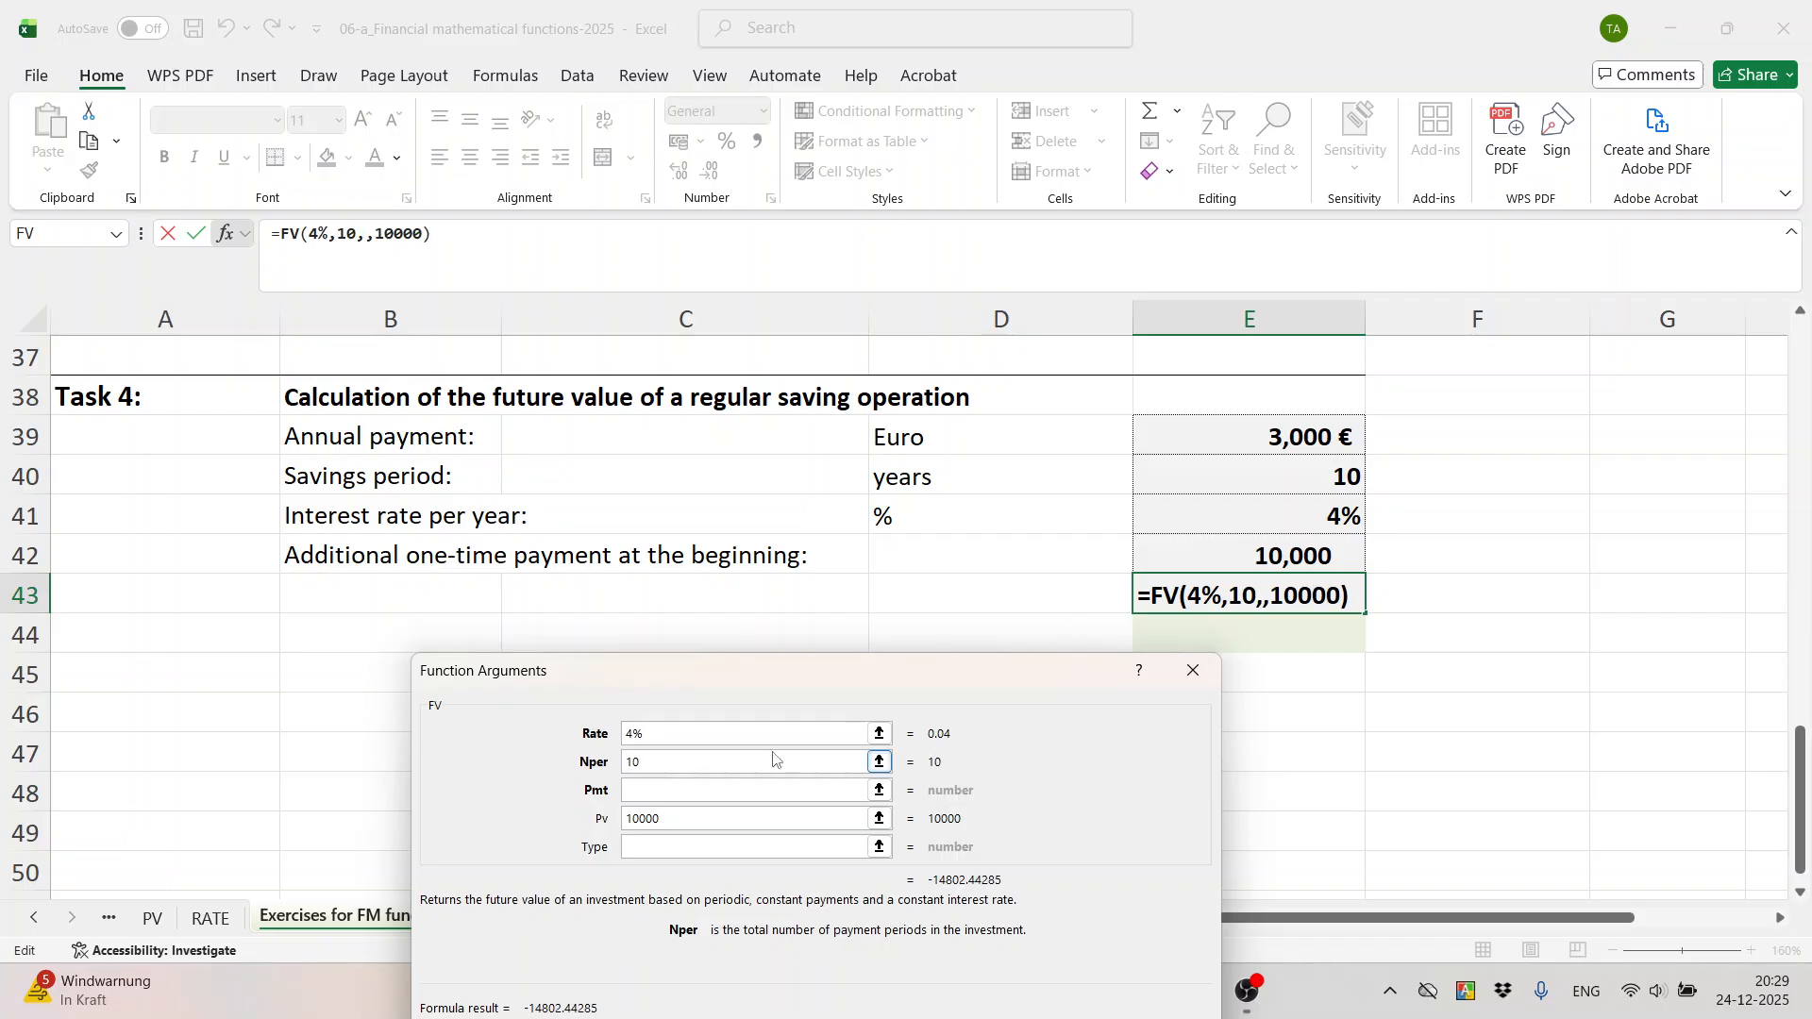
key("Tab")
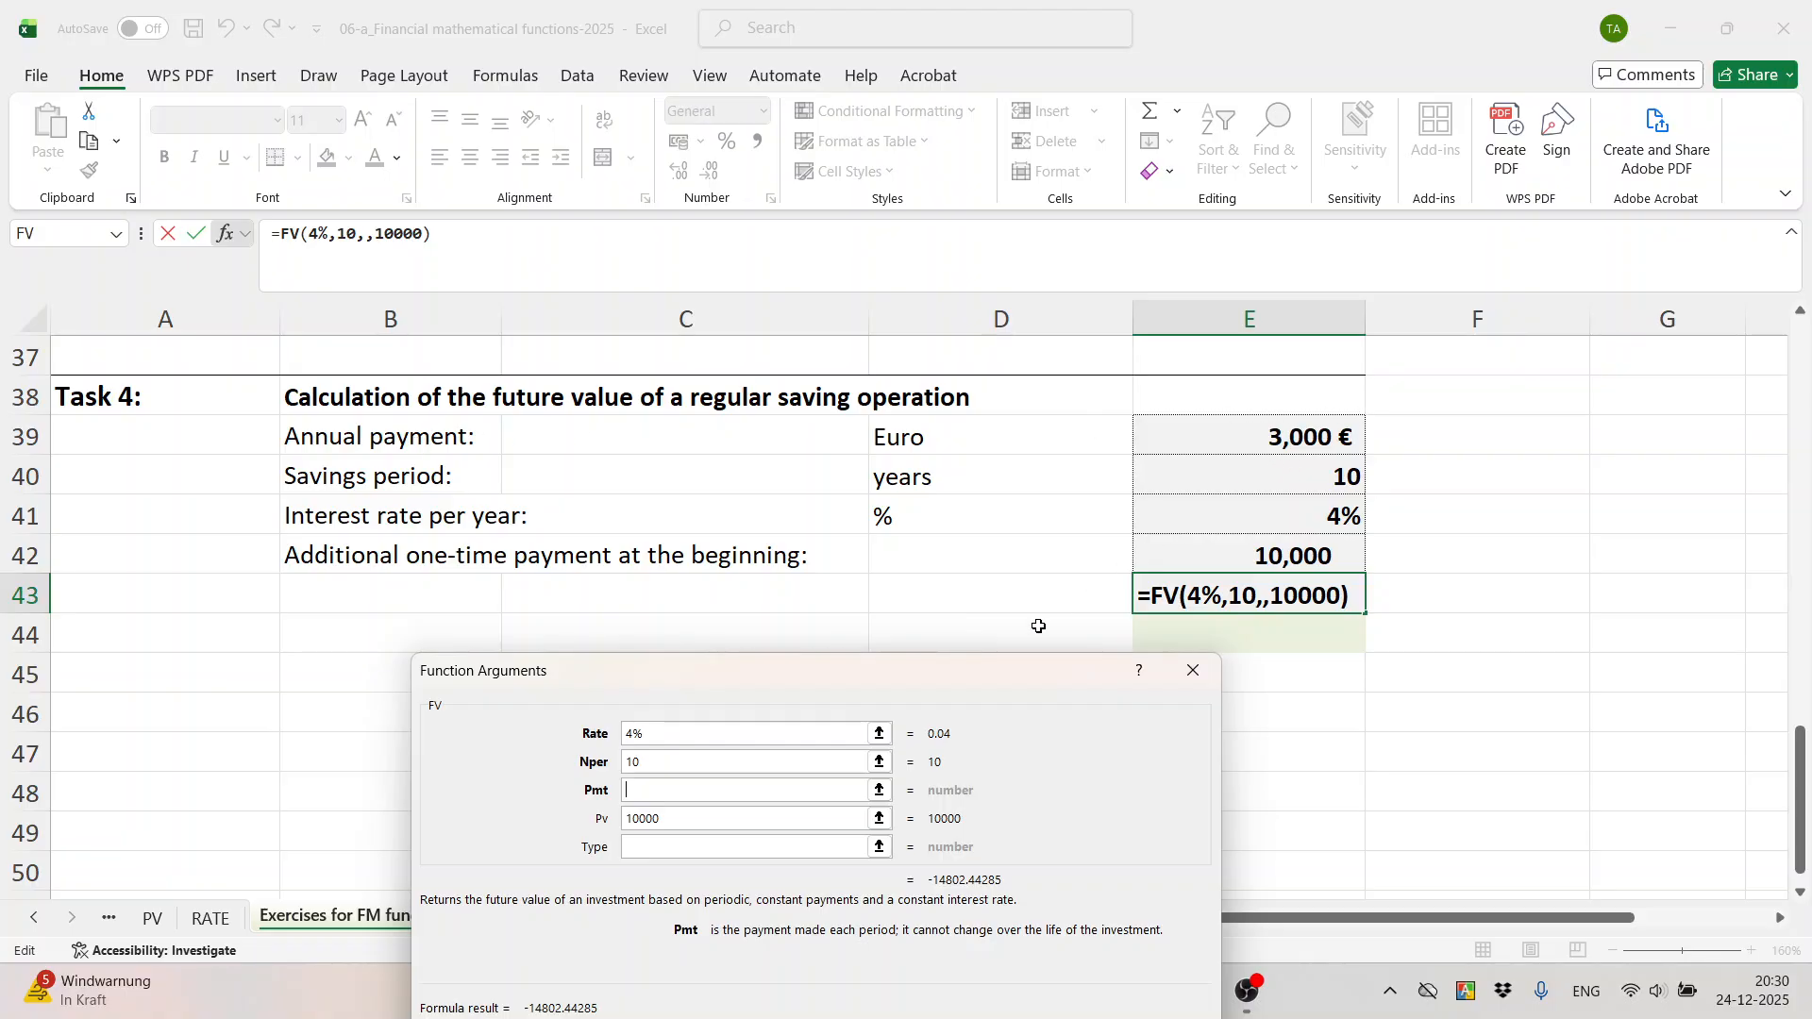
type("3000")
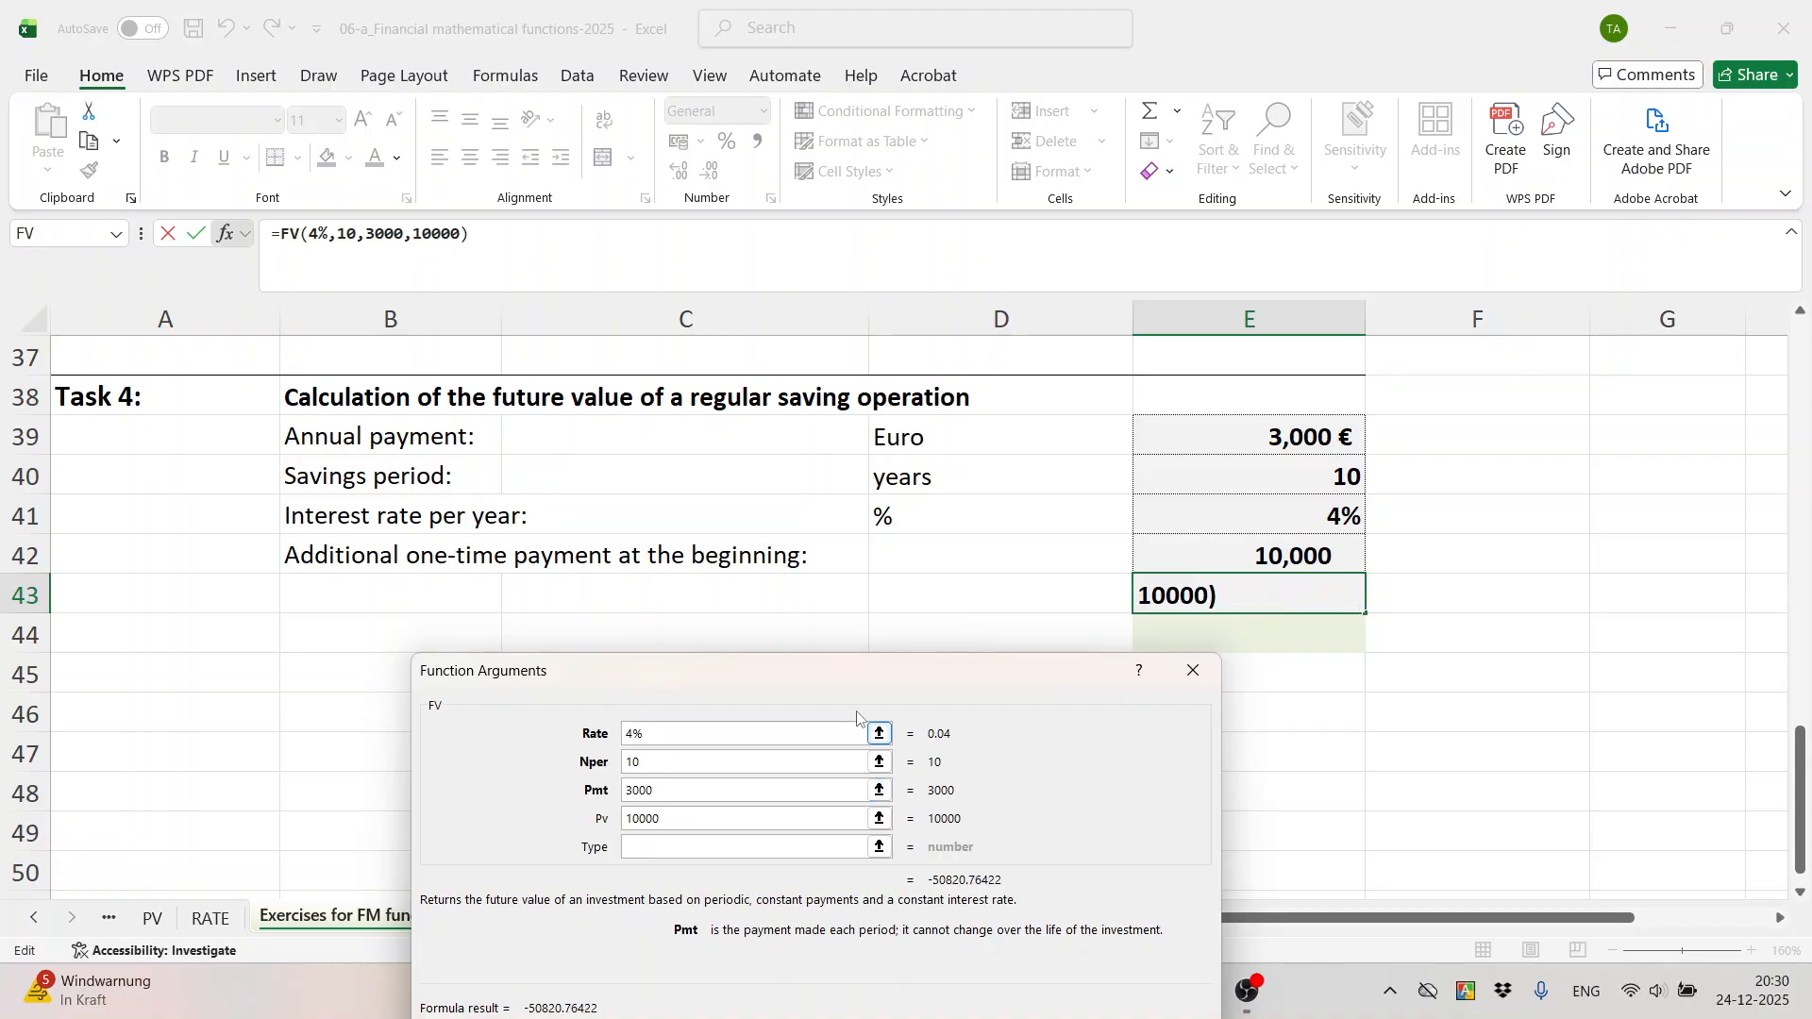
left_click_drag(838, 670, 648, 476)
left_click(849, 851)
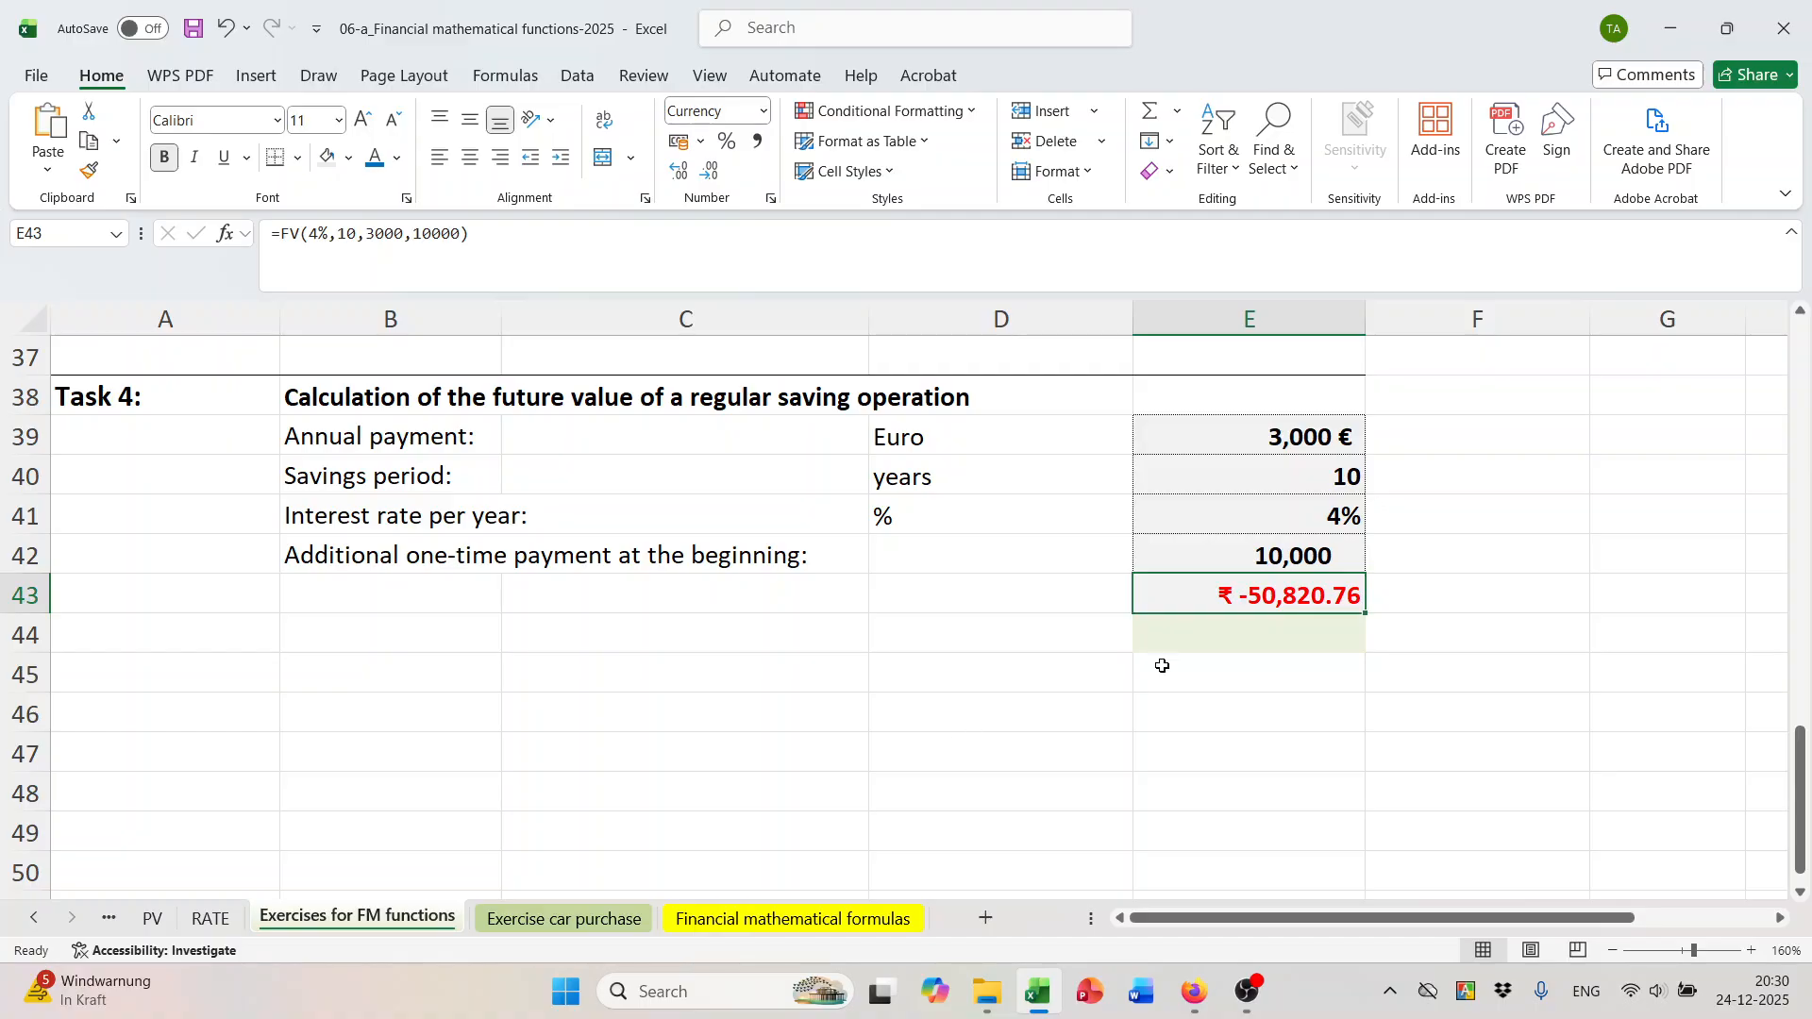
Format the future value in cell E43 with the € Euro (€ 123) accounting format.
left_click(699, 141)
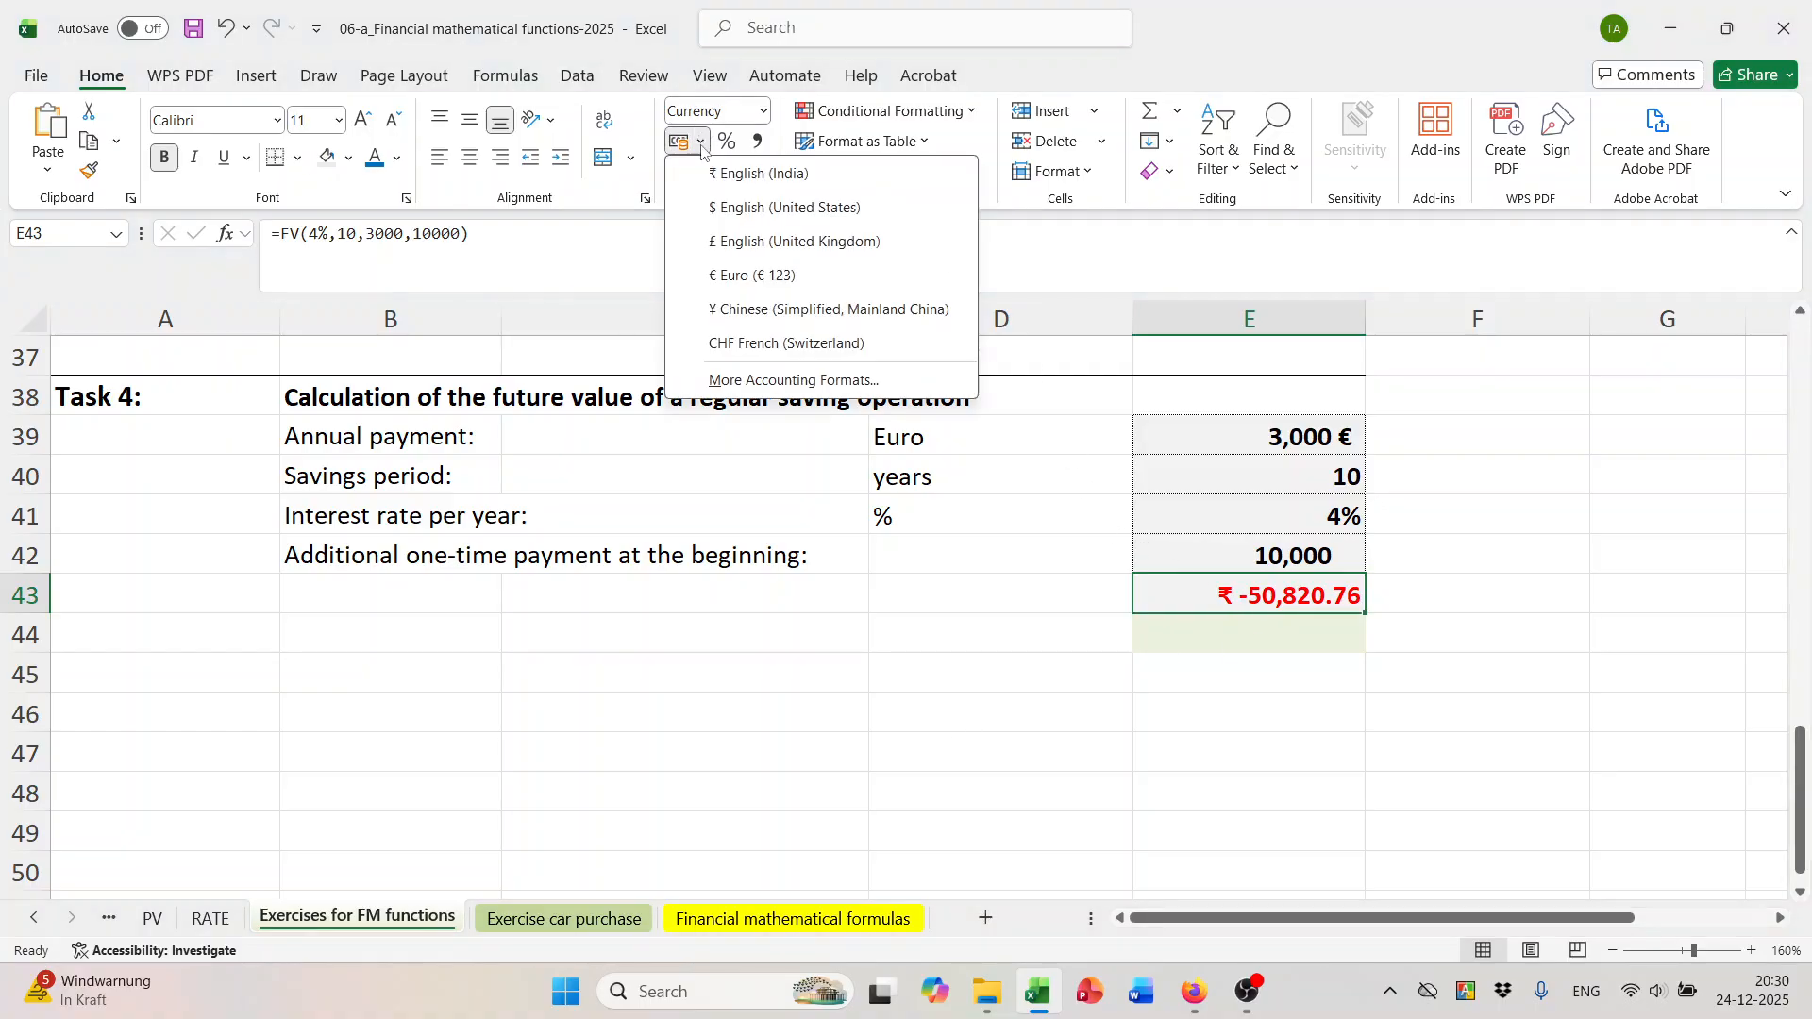
left_click(740, 275)
left_click(1035, 672)
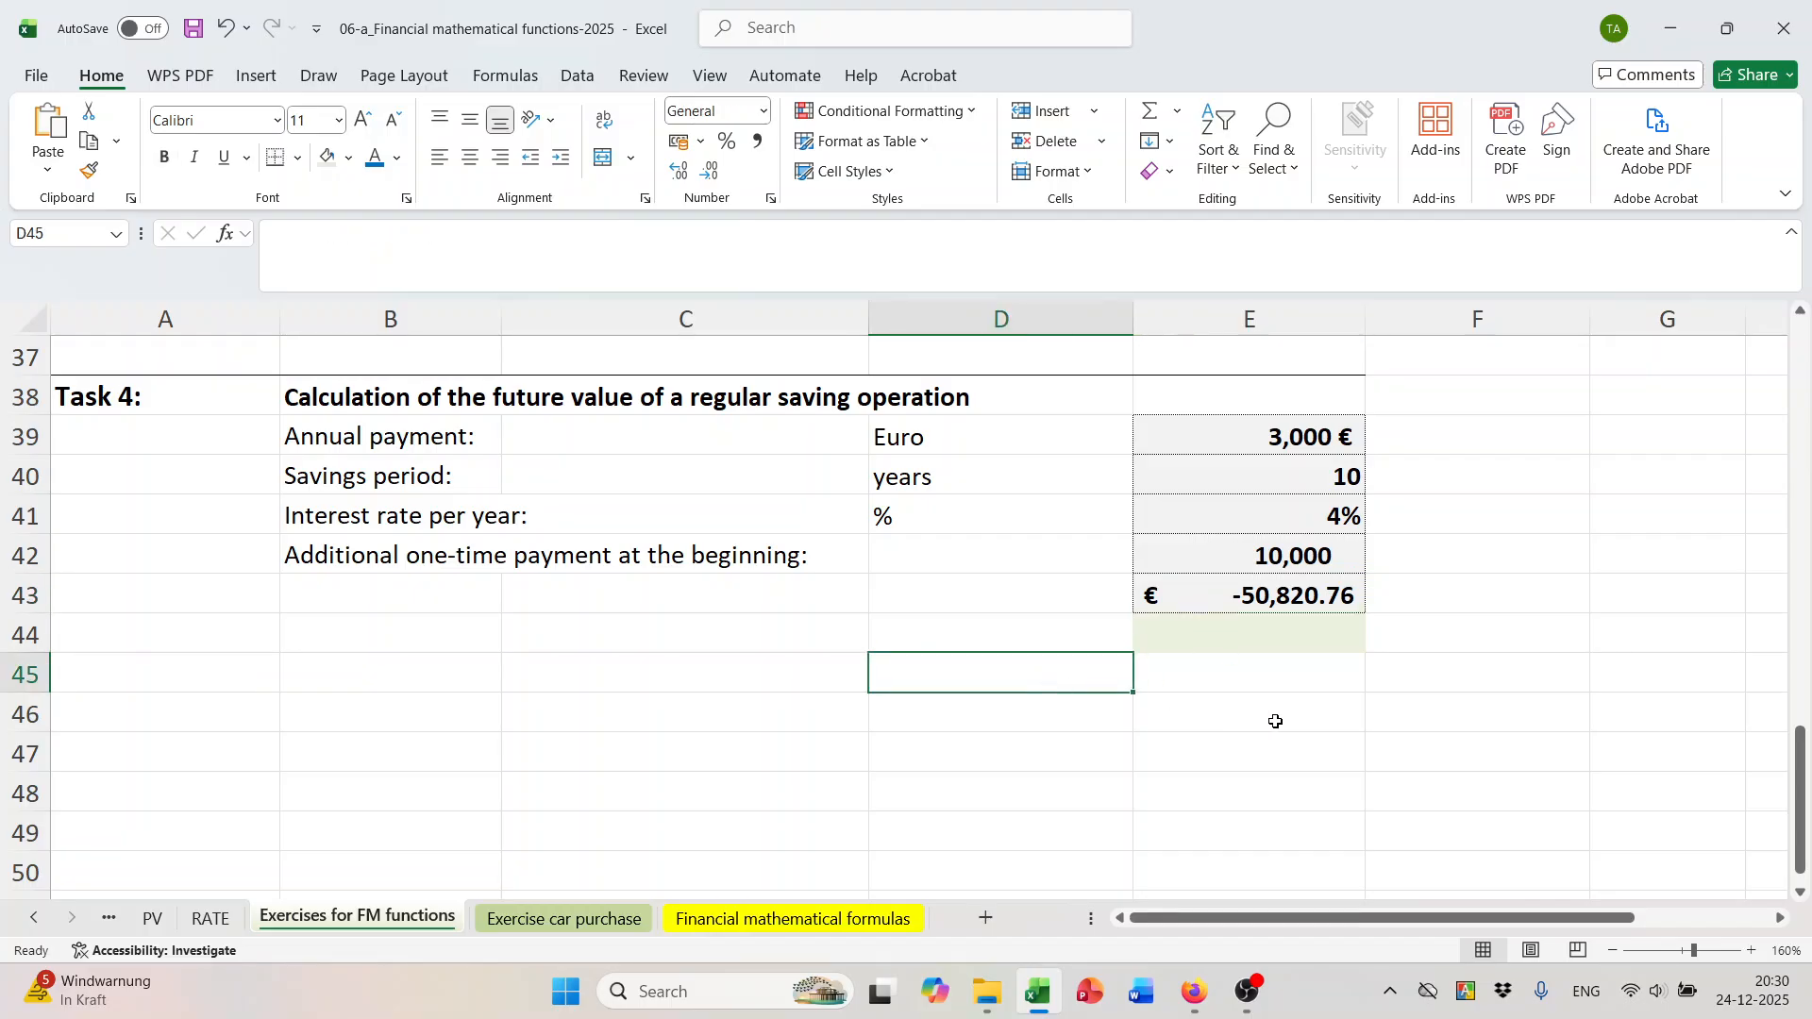
Edit the FV function in E43 so the payment argument is -3000.
scroll(1531, 666, "up", 1)
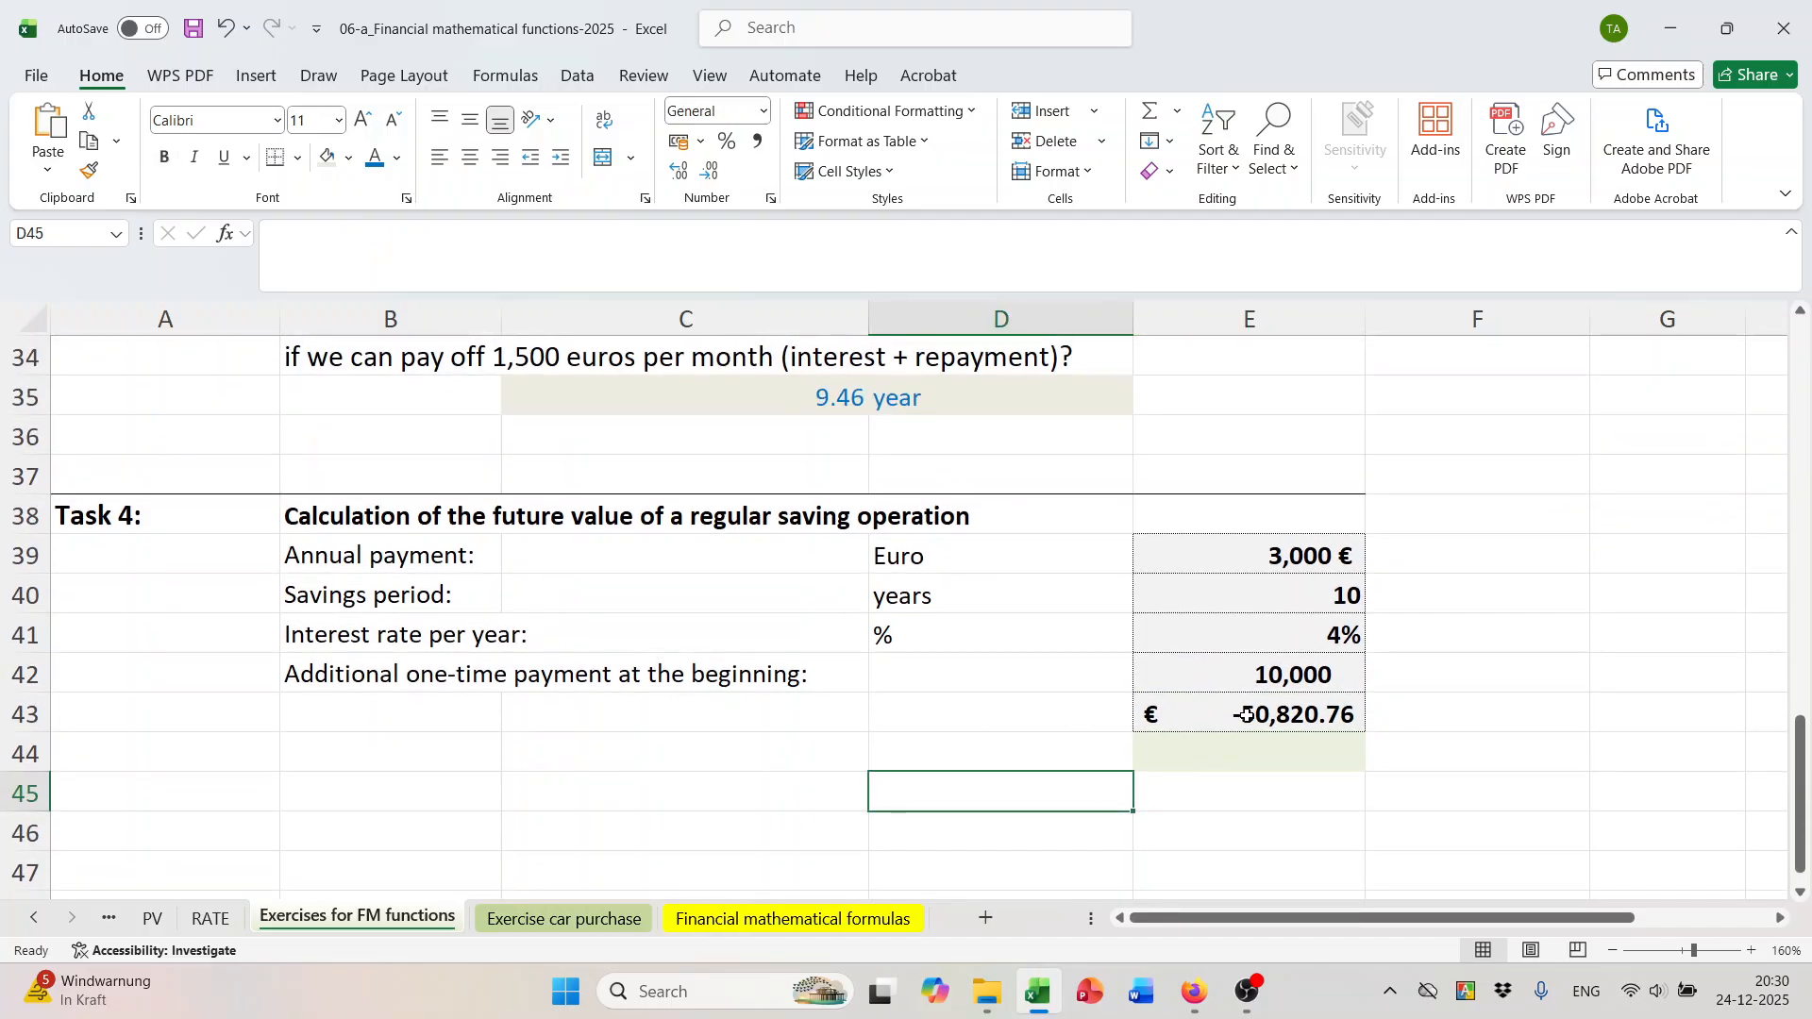
left_click(1246, 714)
double_click(1245, 714)
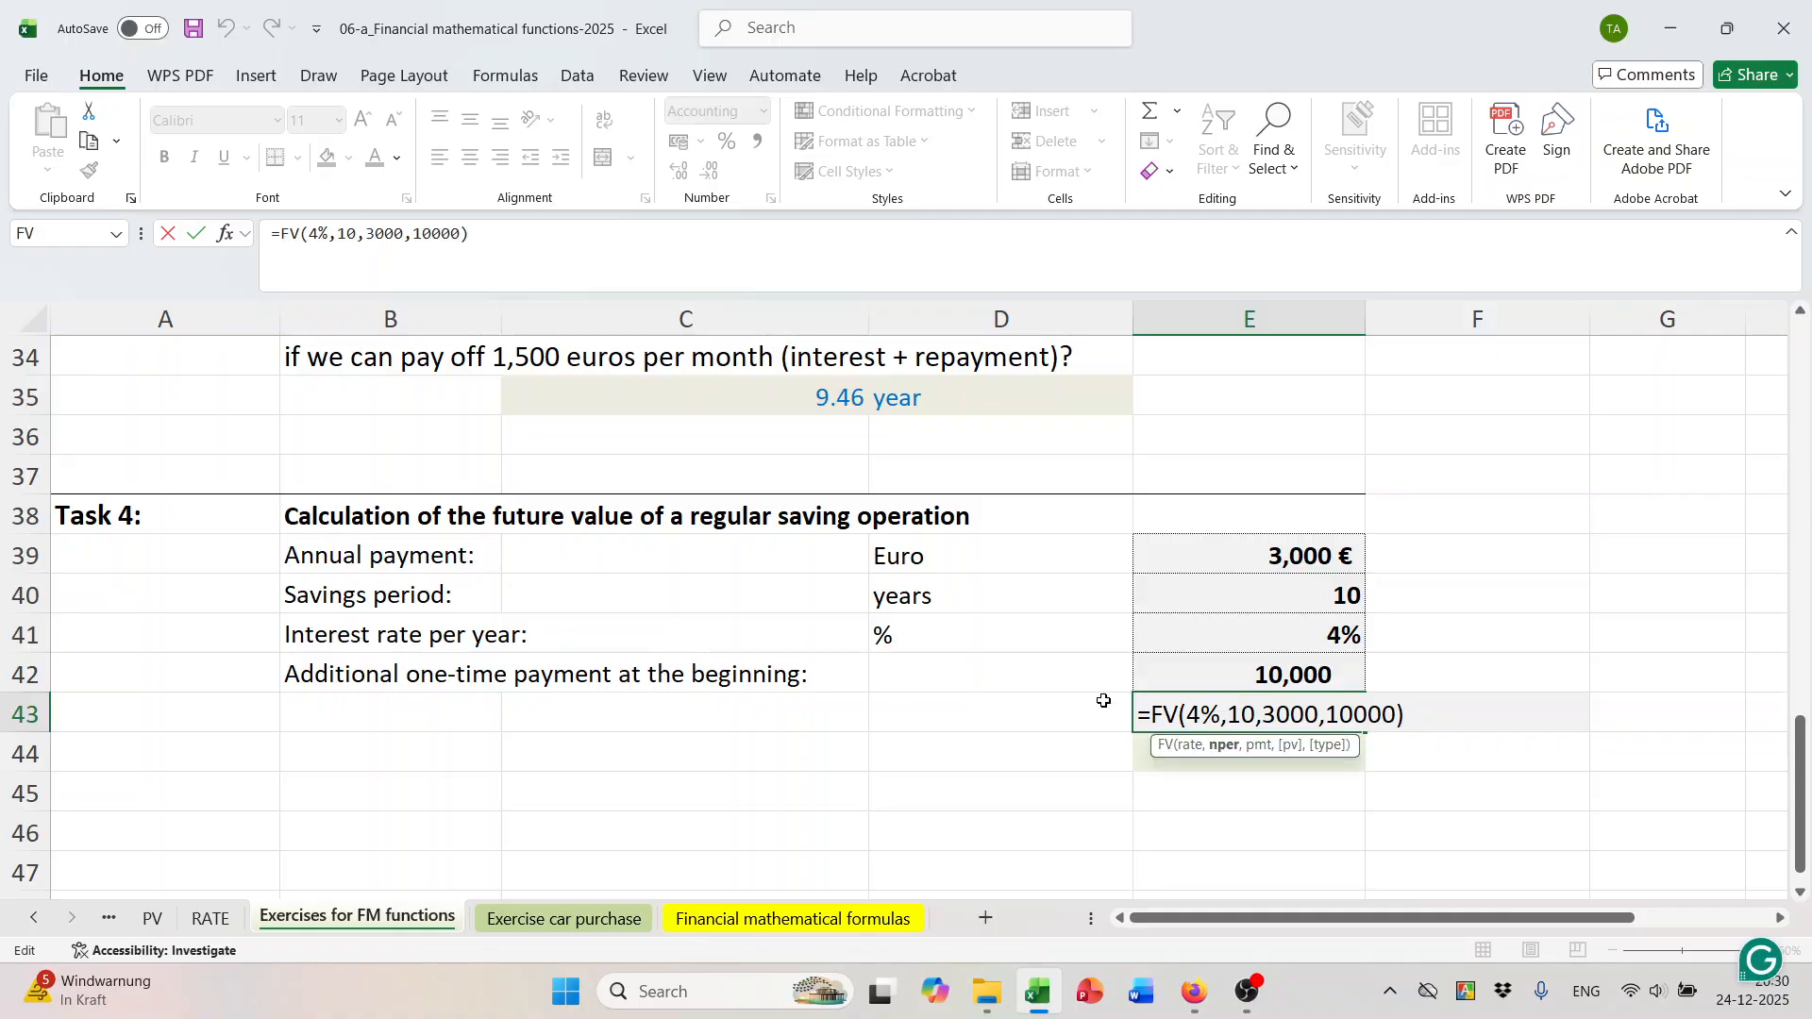
left_click(233, 236)
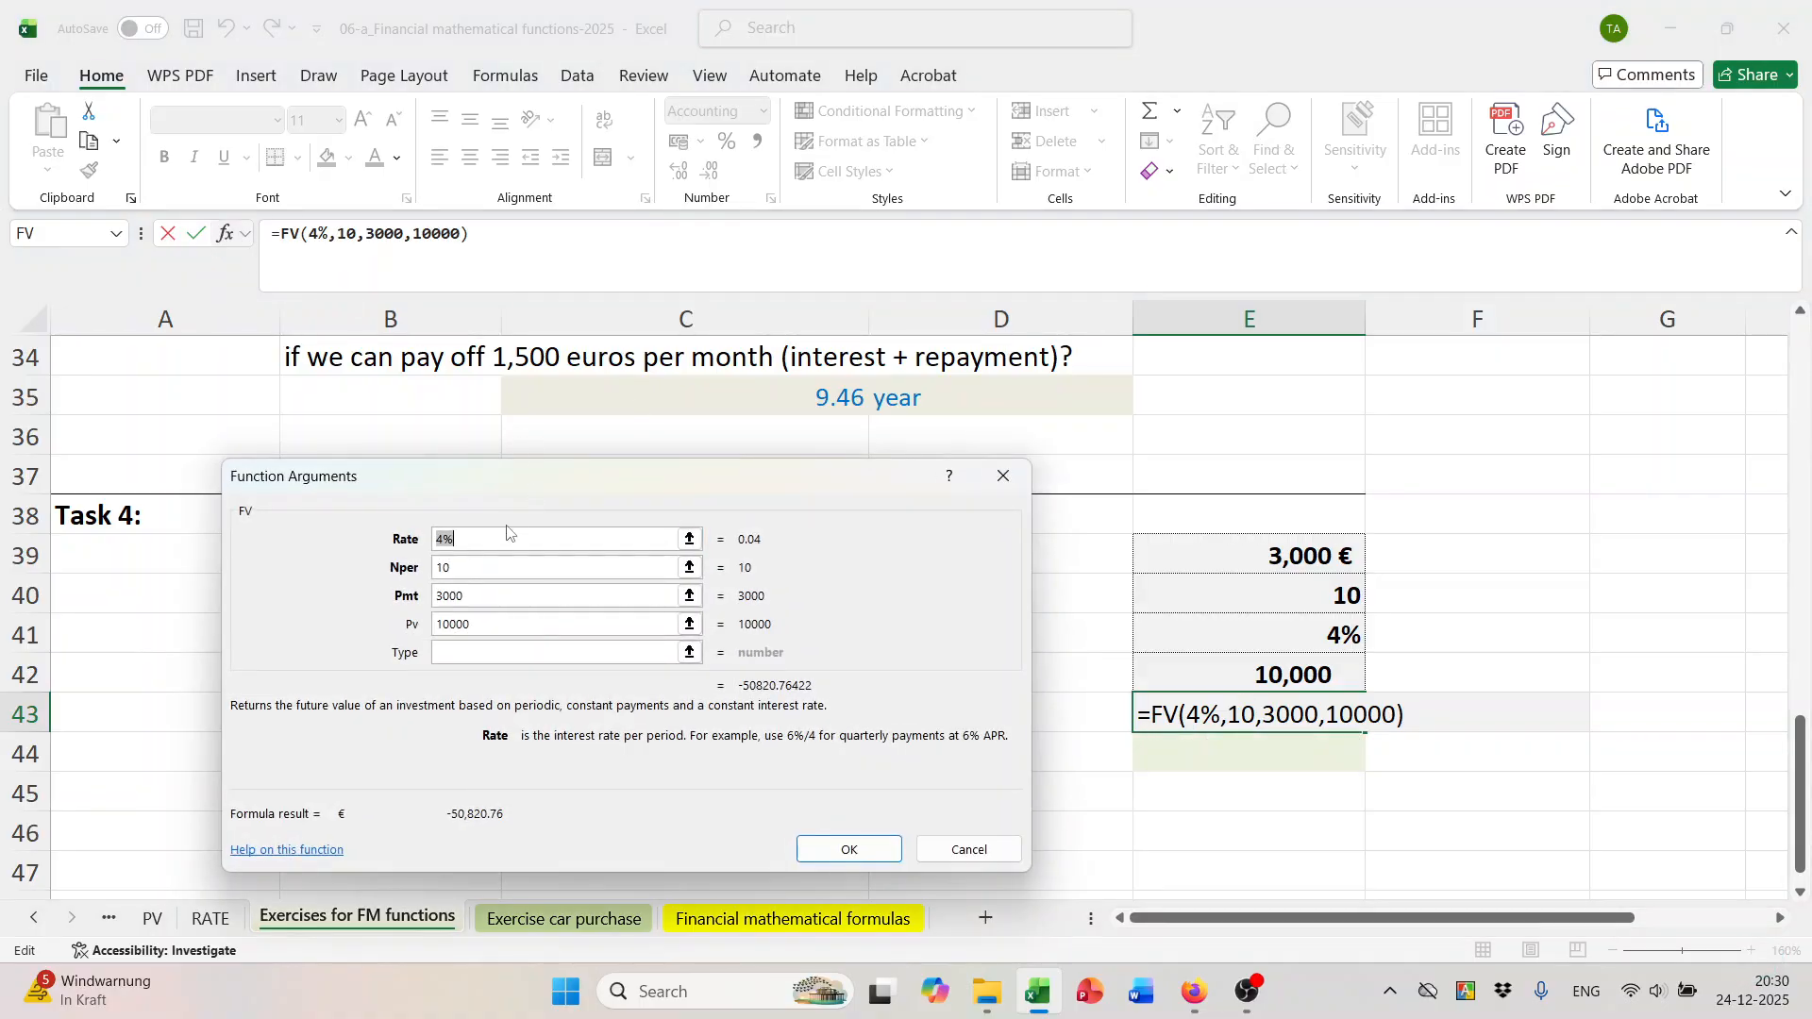
left_click(445, 592)
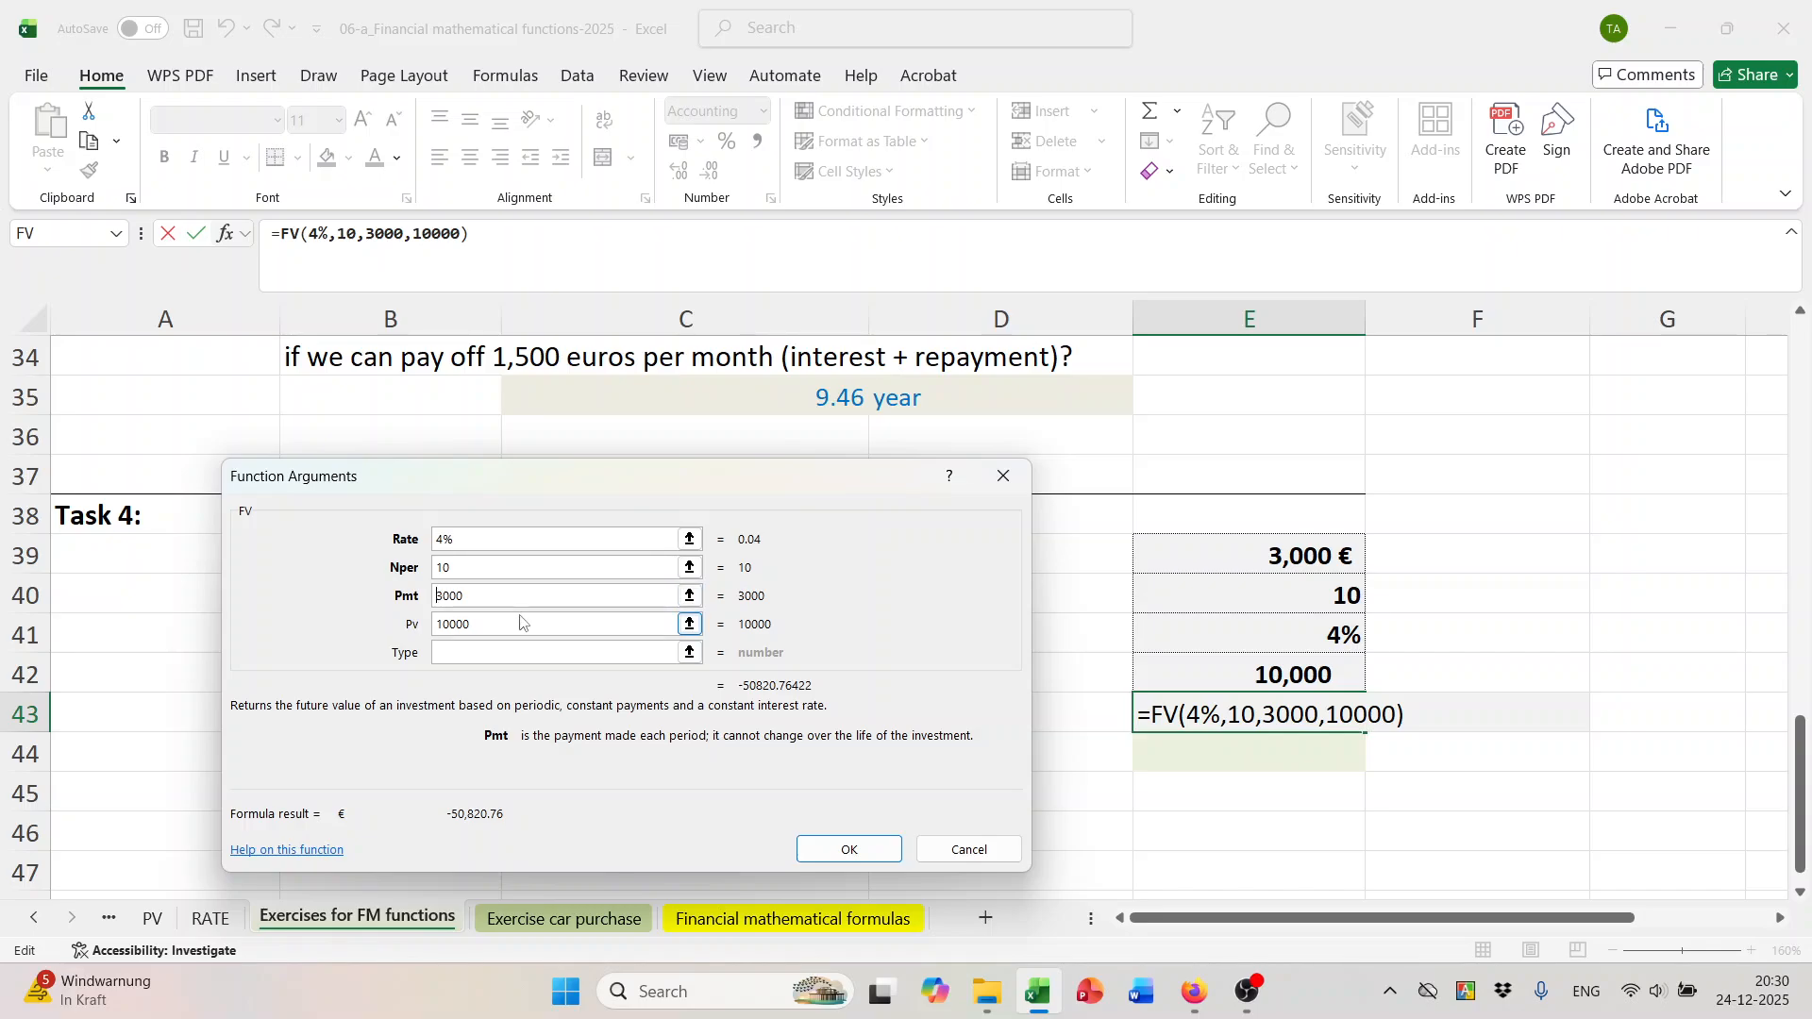
type("-")
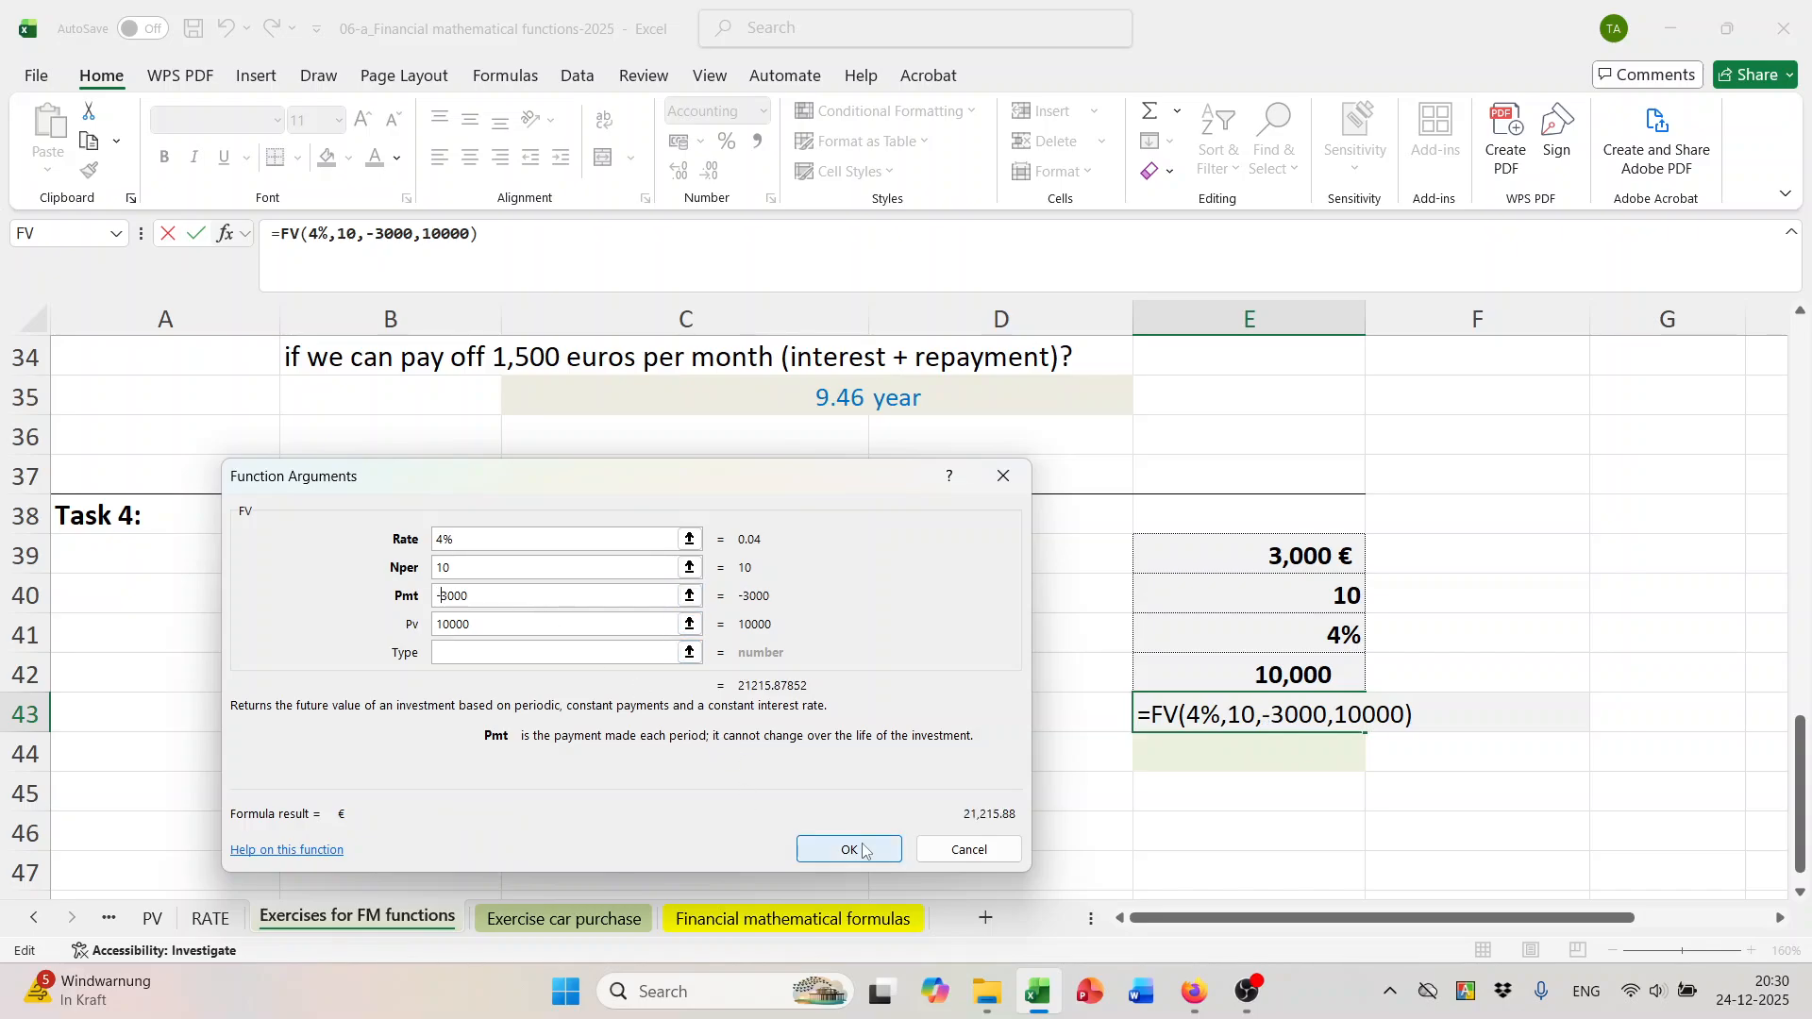
left_click(850, 851)
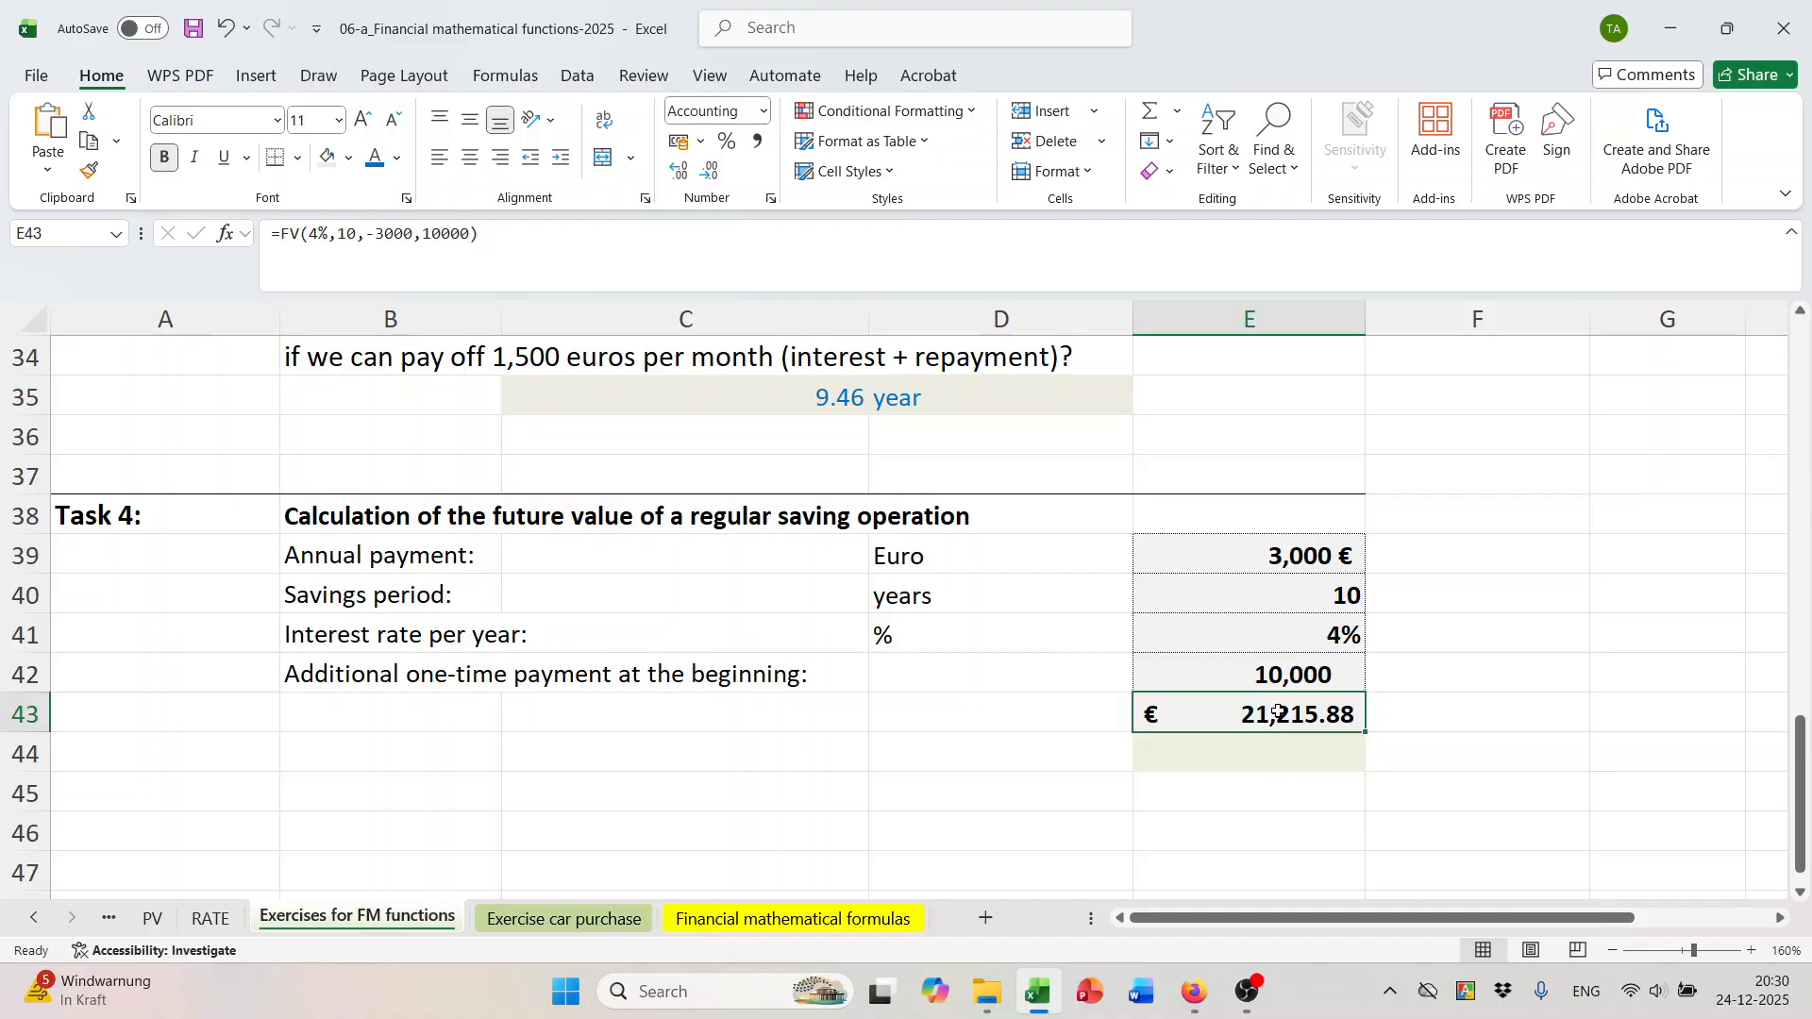
left_click(1253, 988)
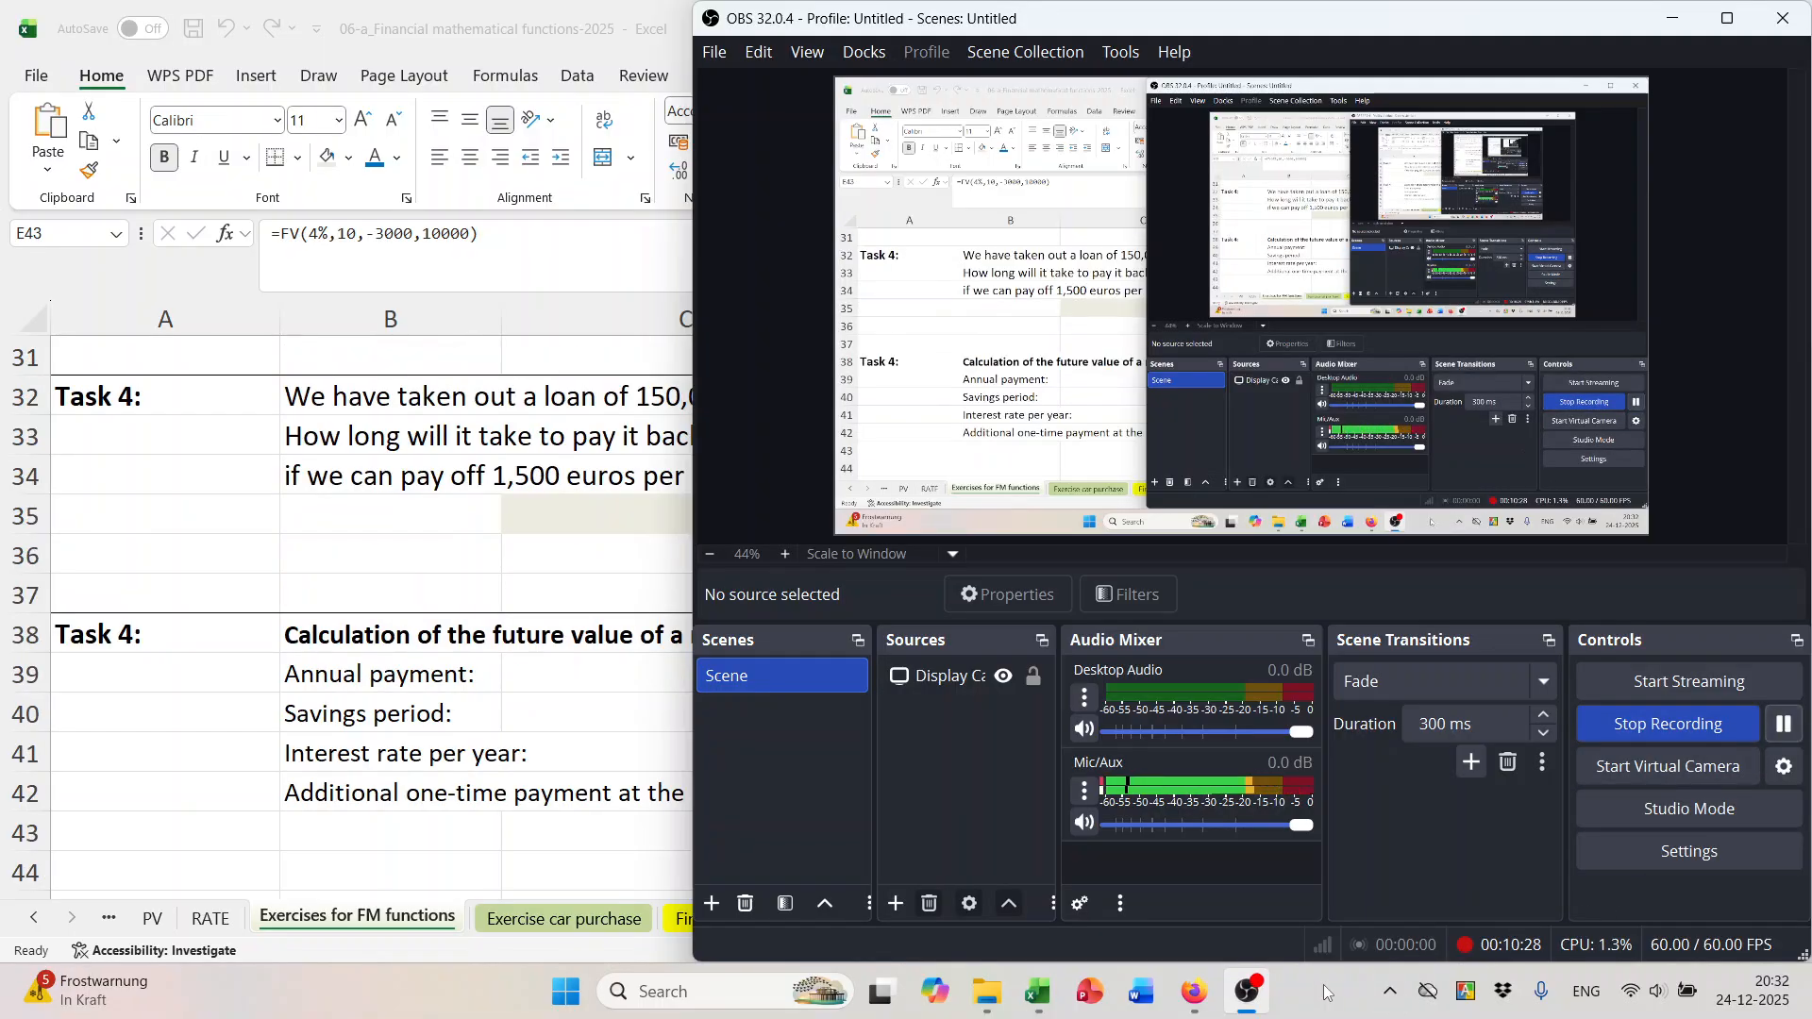
left_click(1246, 990)
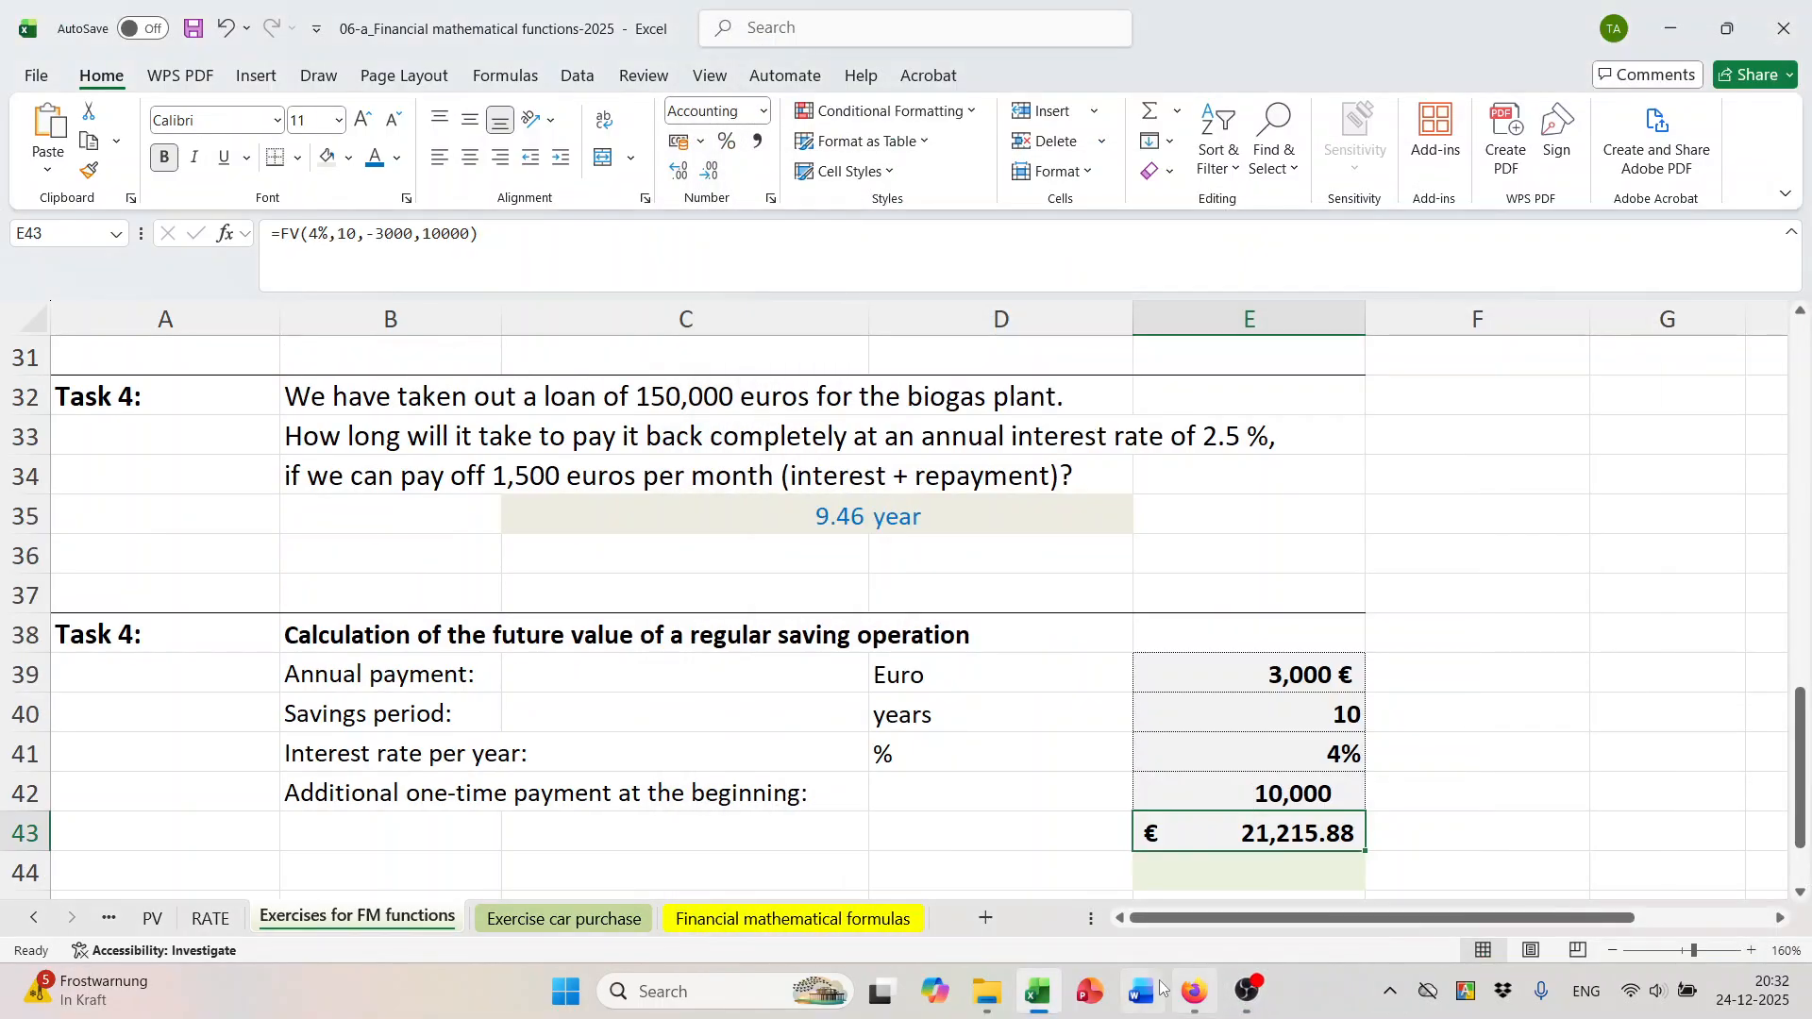
Change the present value argument of the FV function in E43 to -10000.
left_click(225, 233)
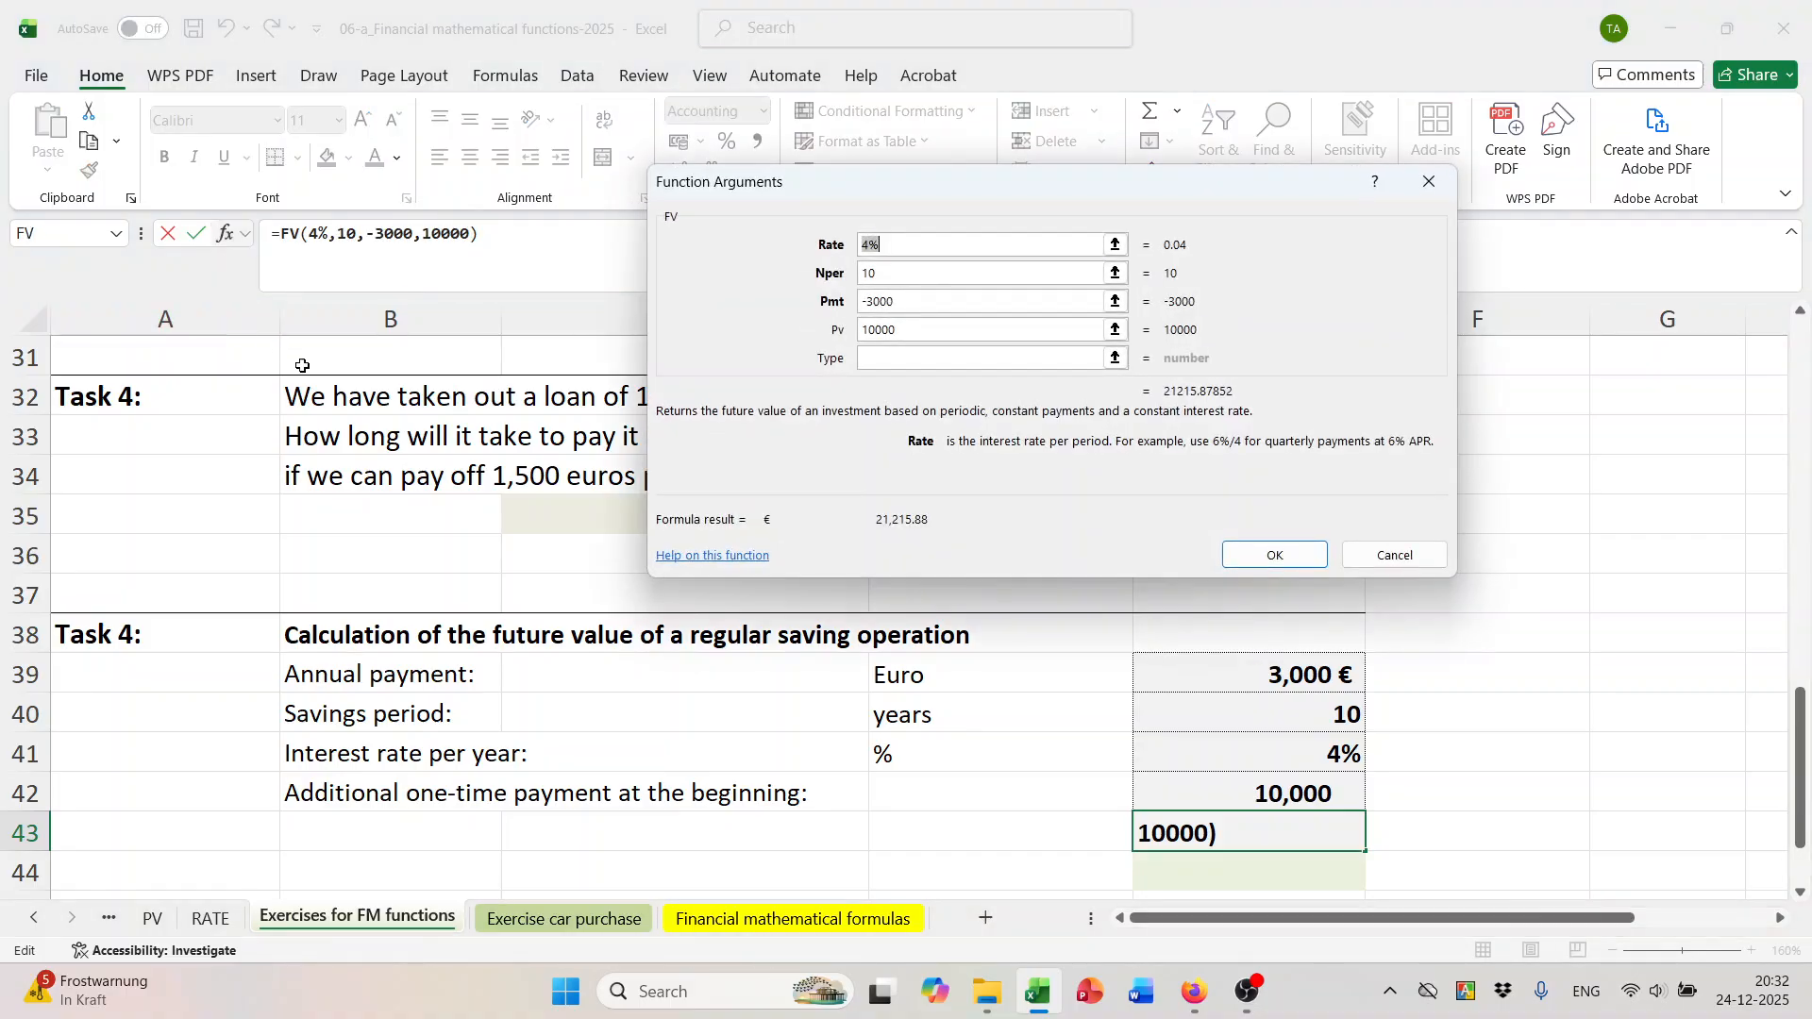
left_click_drag(1028, 195, 688, 200)
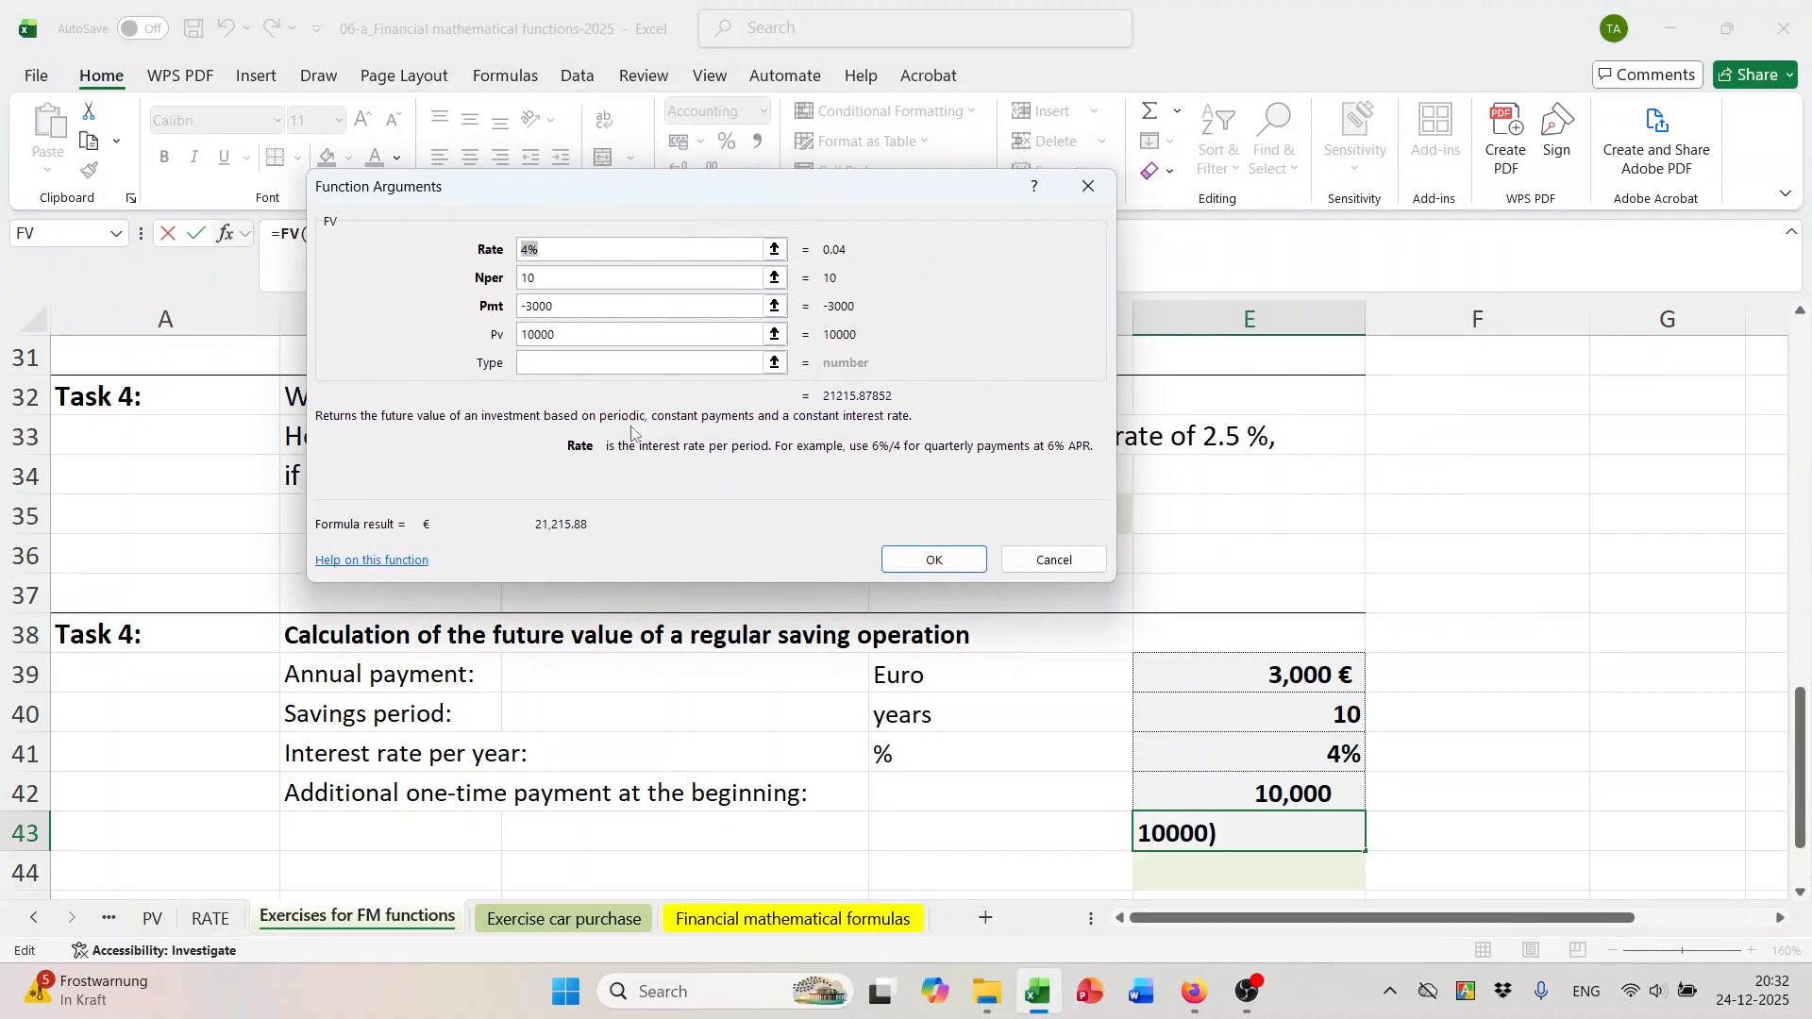
left_click(526, 335)
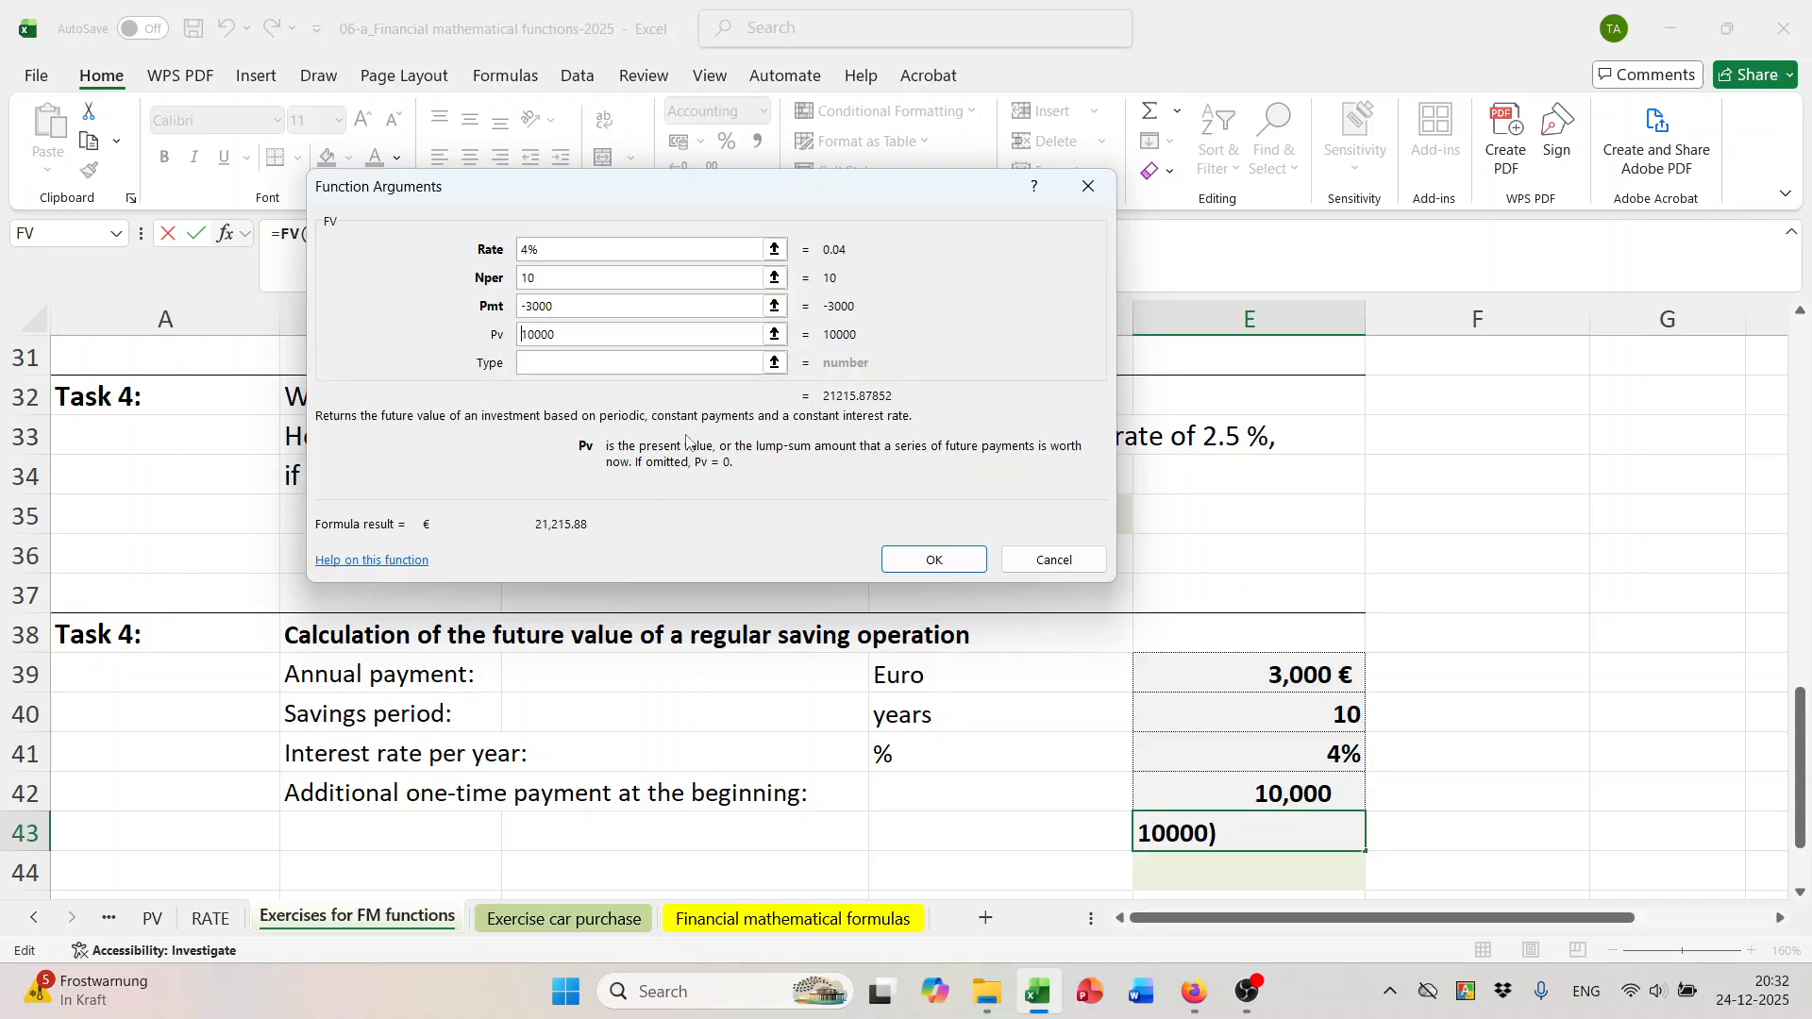
type("-")
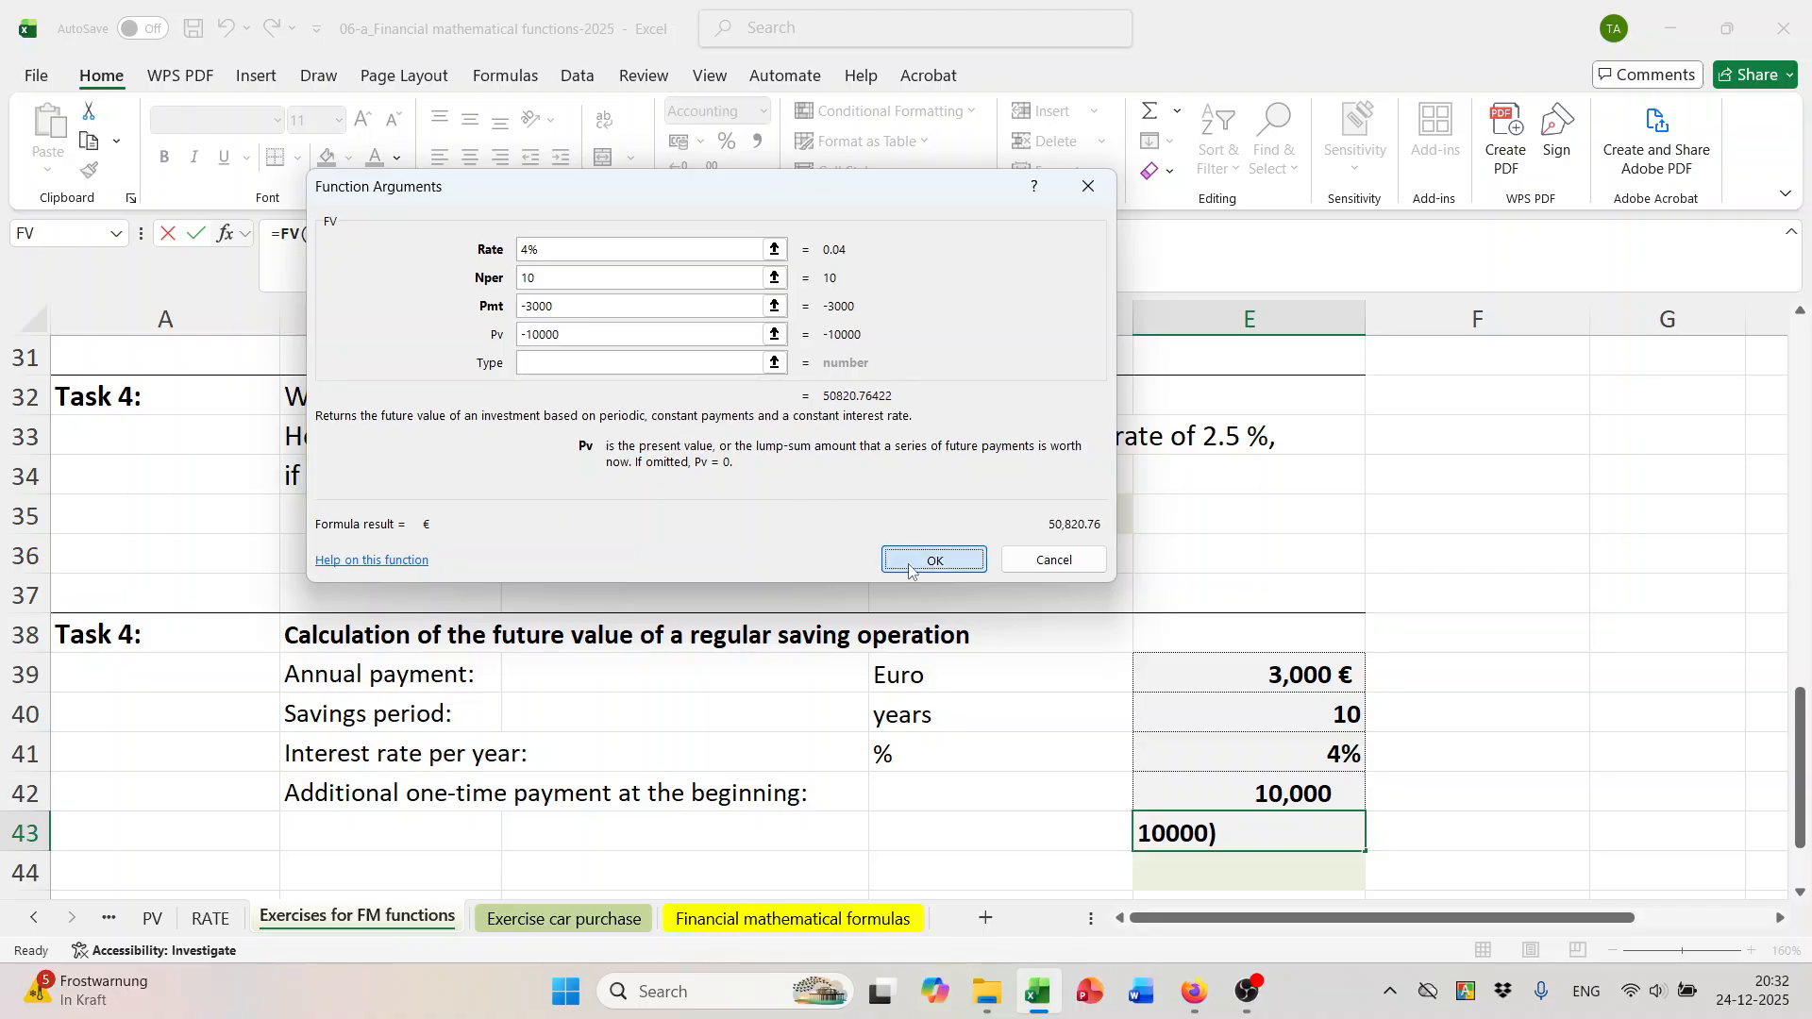
left_click(908, 564)
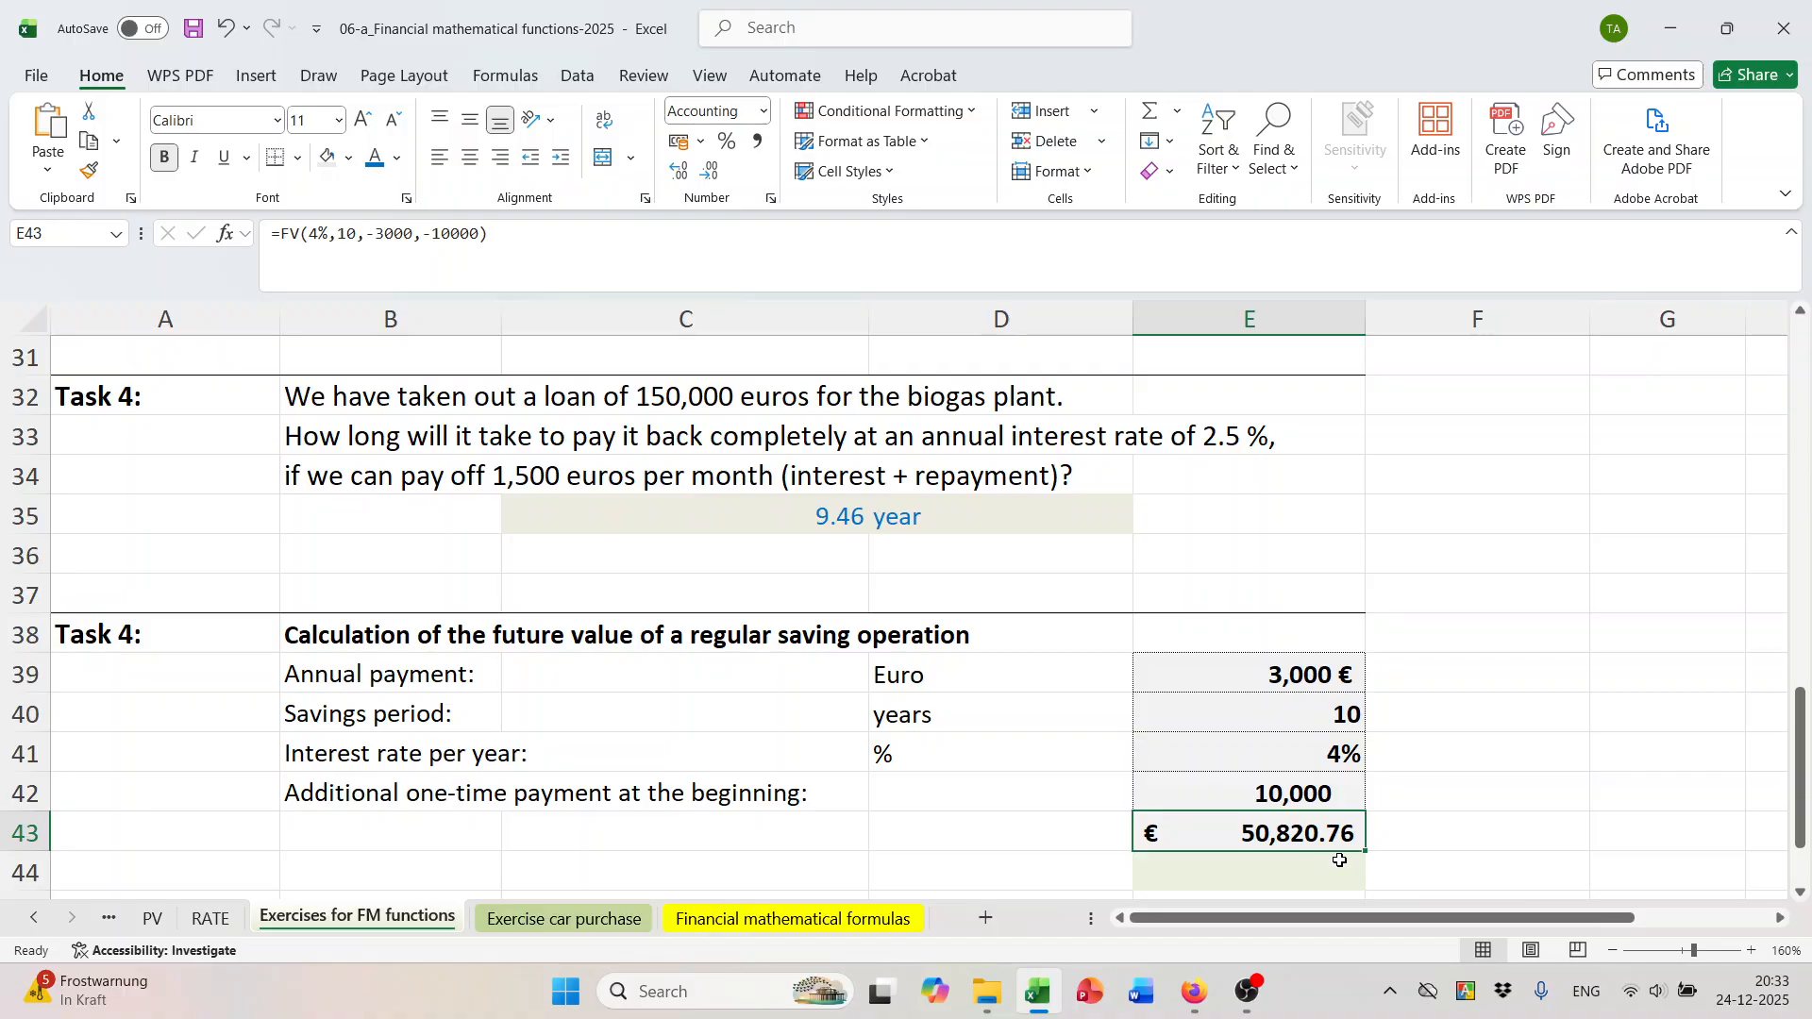
left_click(1248, 993)
left_click(1787, 722)
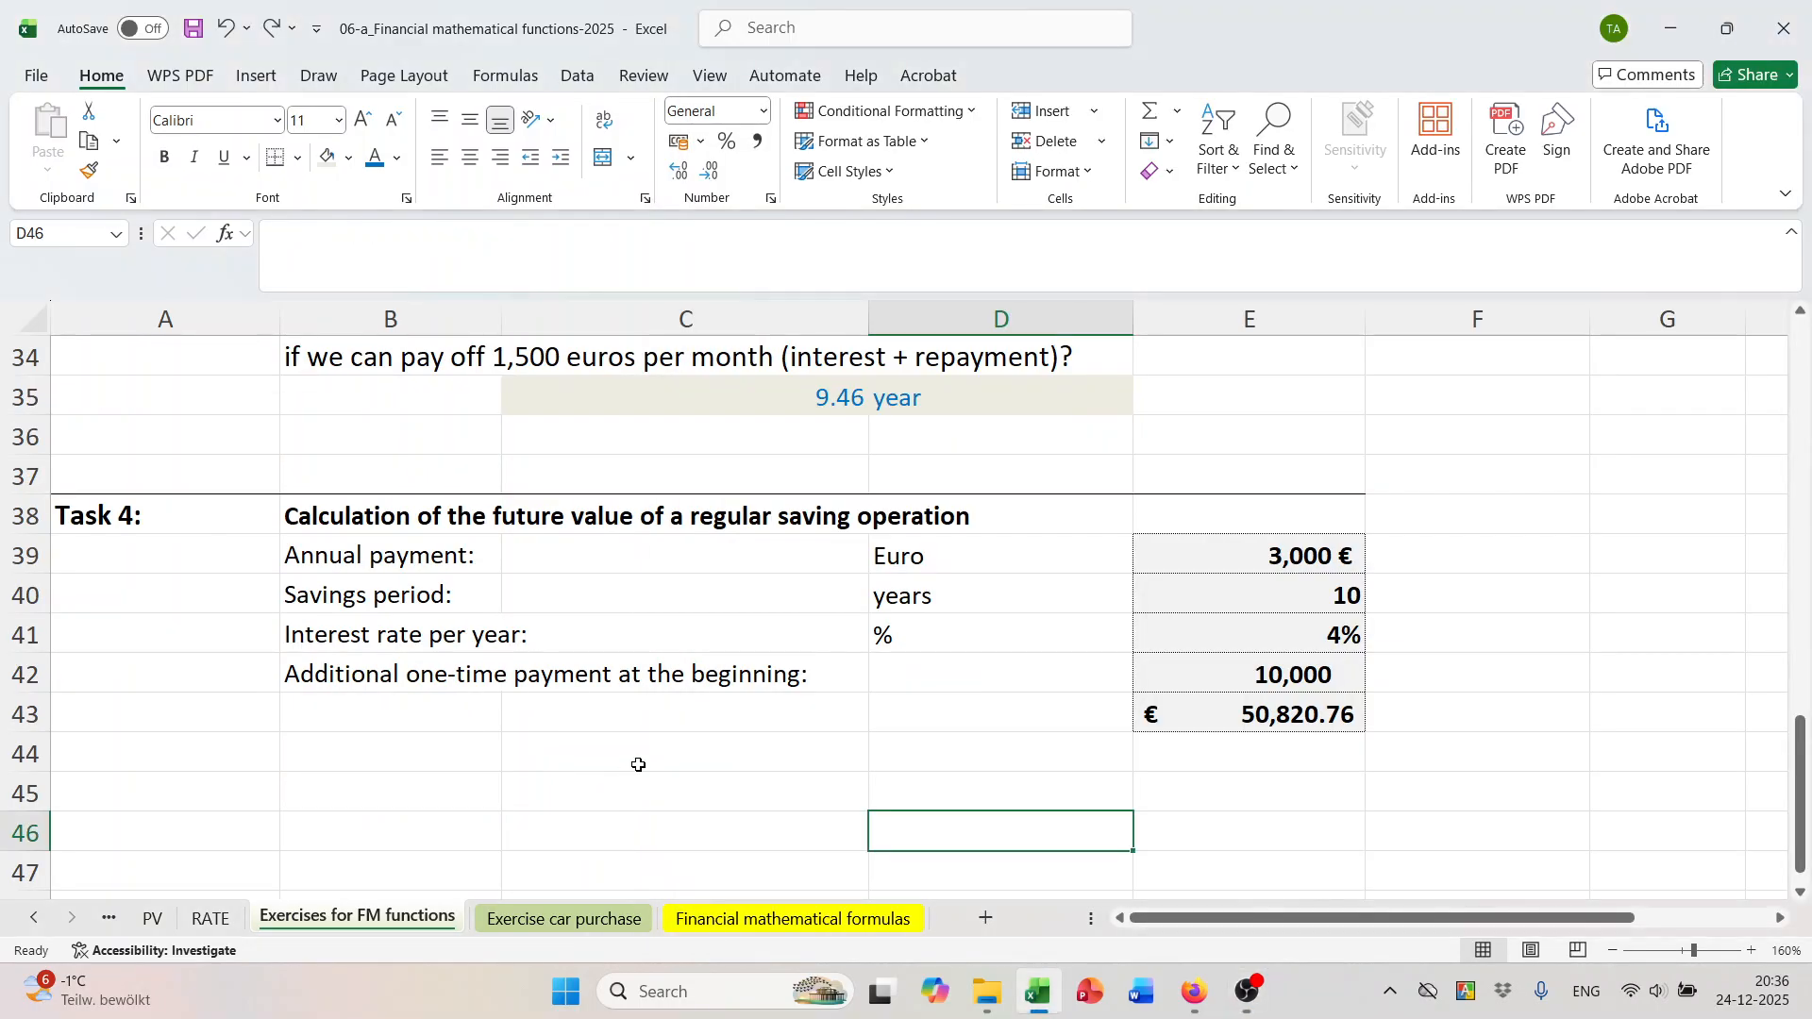
Open the "Exercise car purchase" sheet and go to question a about repaying the 8.000€ loan.
scroll(639, 764, "down", 5)
scroll(639, 764, "up", 8)
left_click(581, 920)
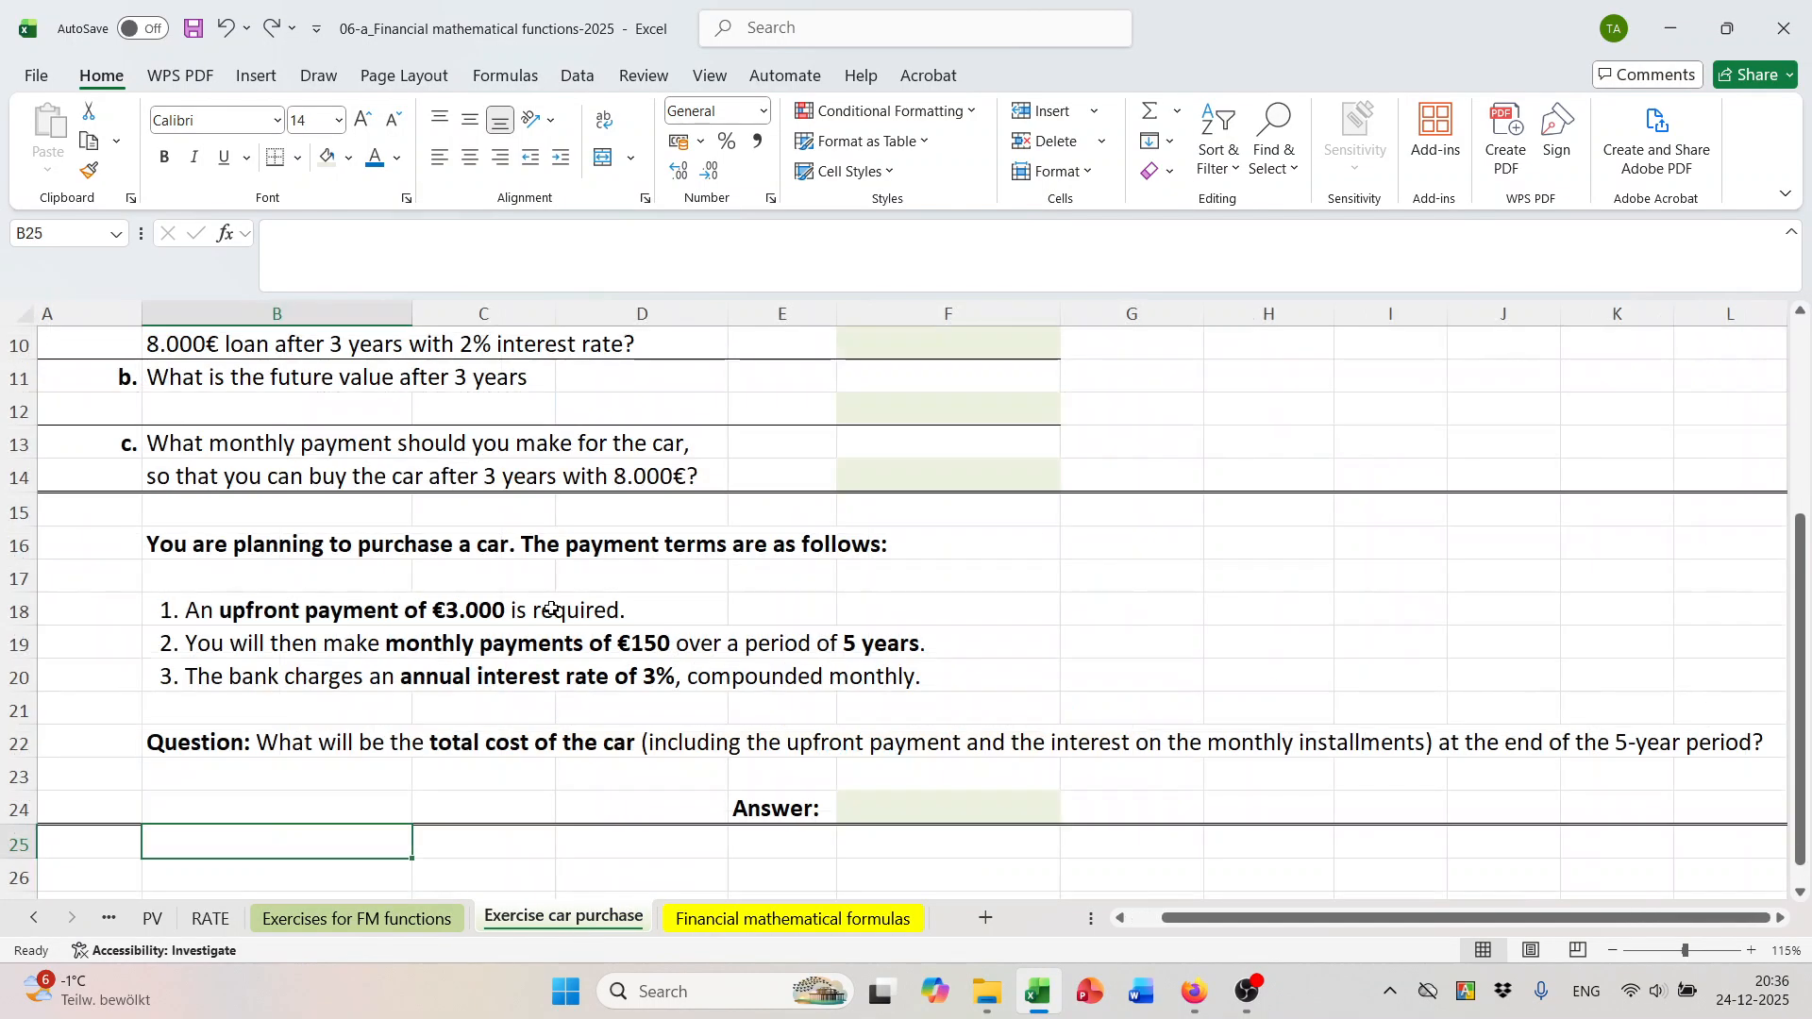
scroll(660, 615, "up", 3)
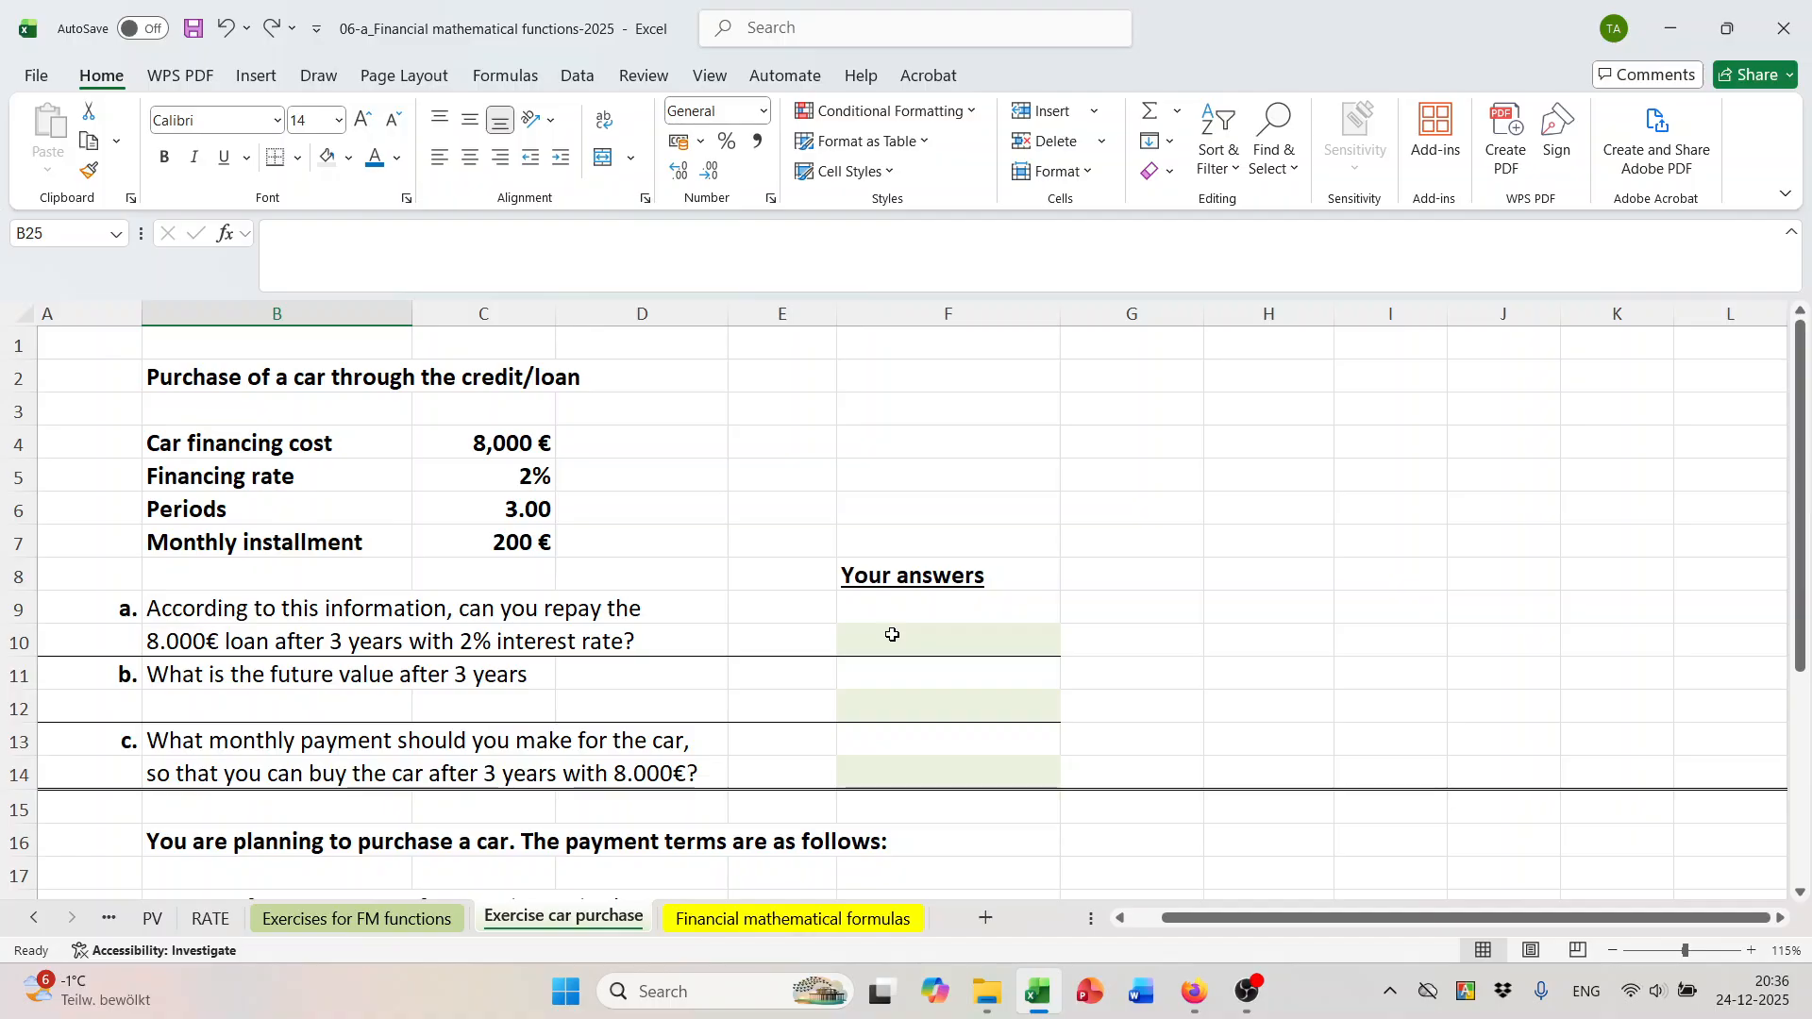
left_click(377, 649)
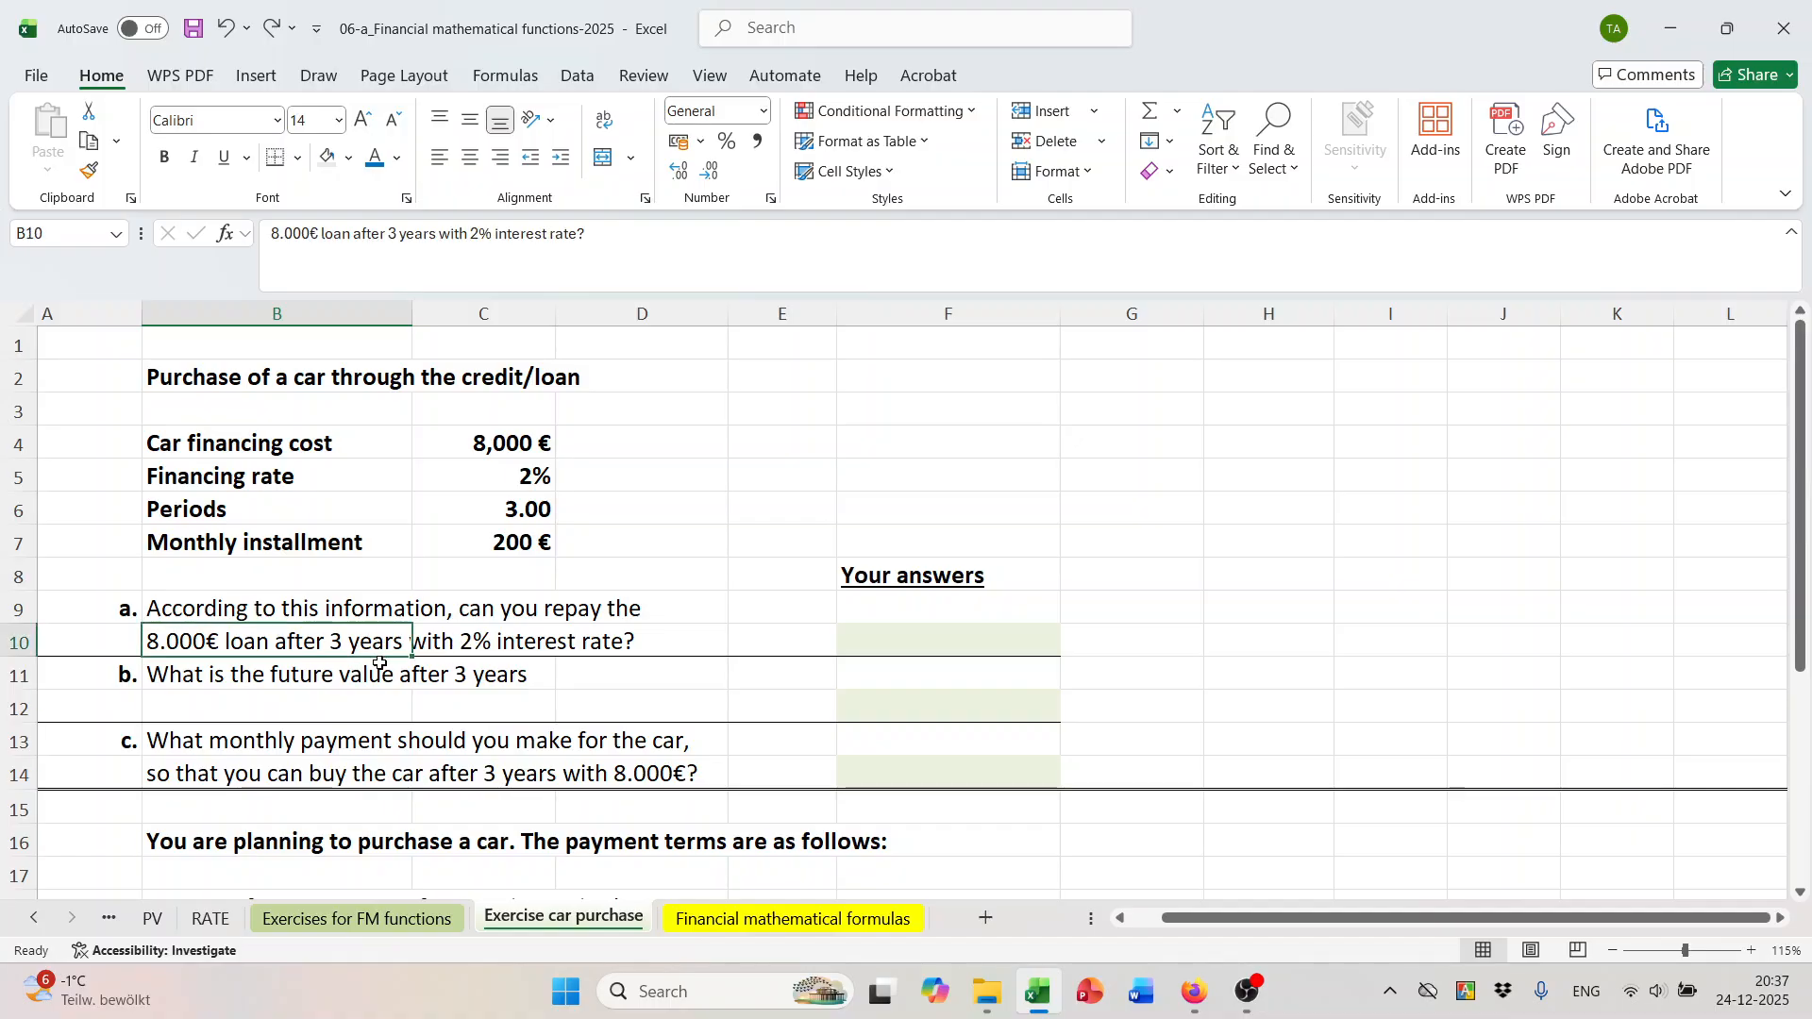
Insert the NPER function in answer cell F10 and move its arguments dialog clear of the loan data.
left_click(933, 645)
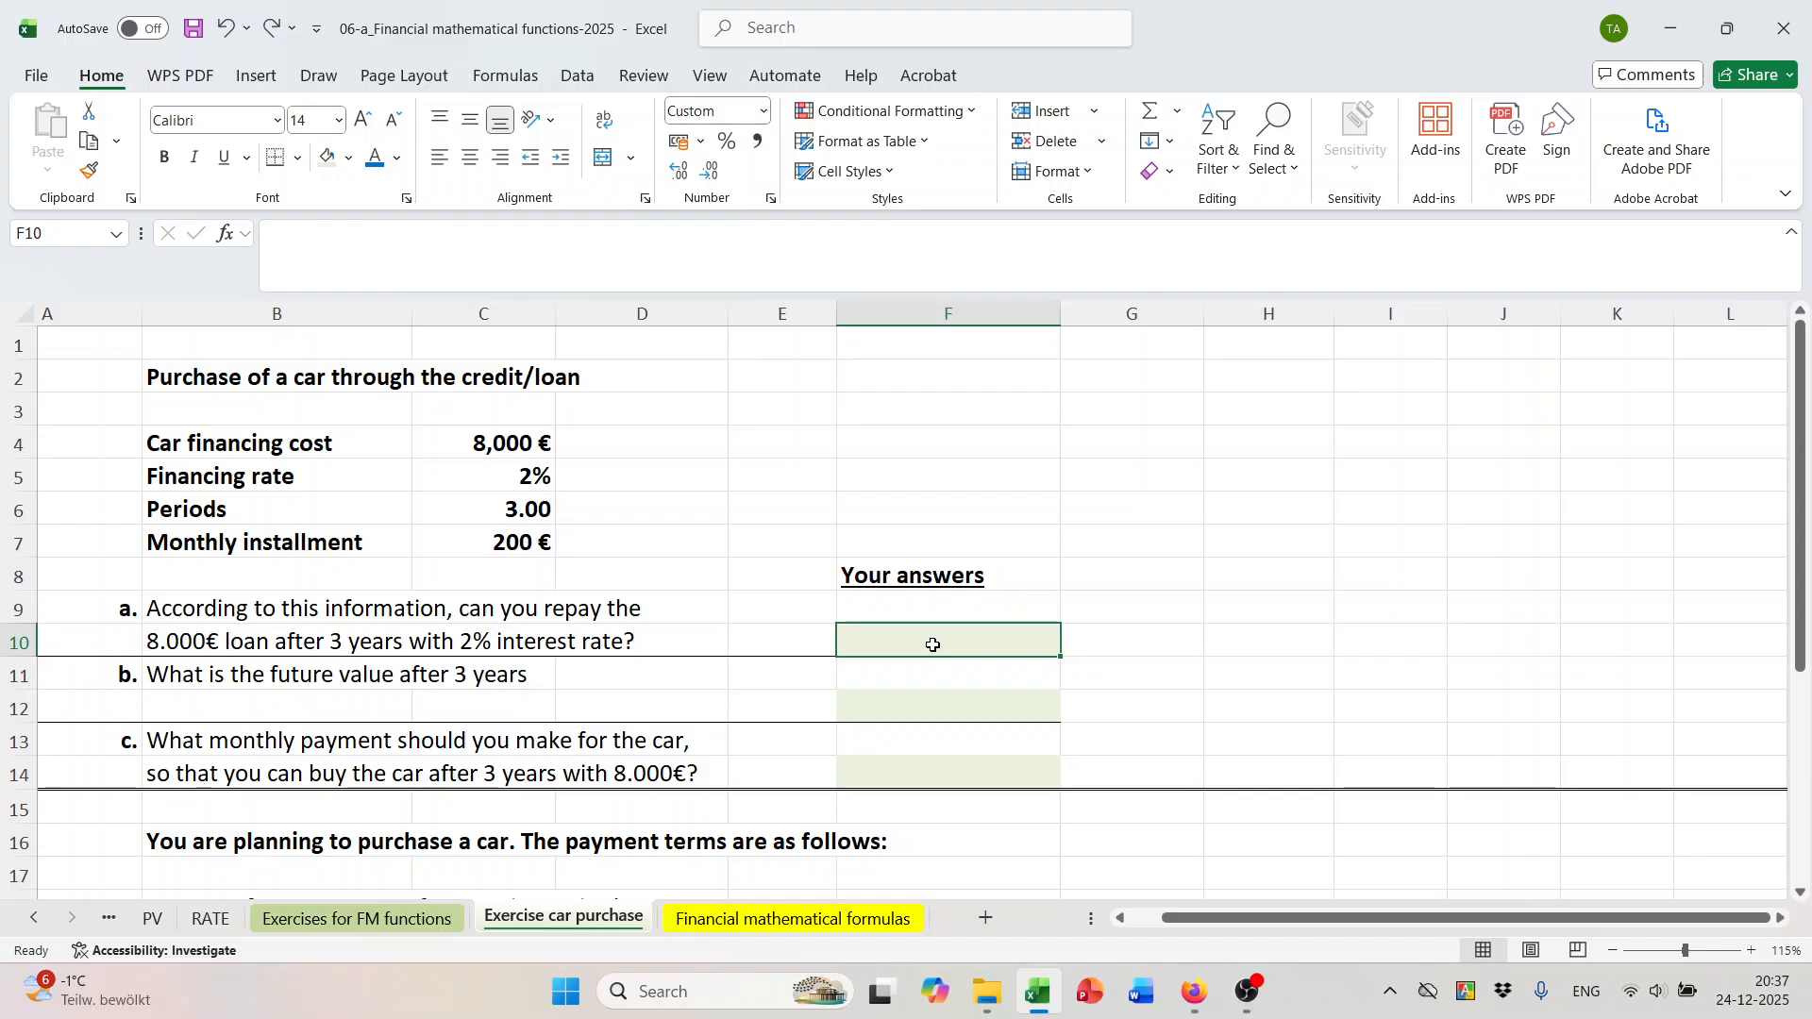
left_click(225, 233)
left_click(496, 349)
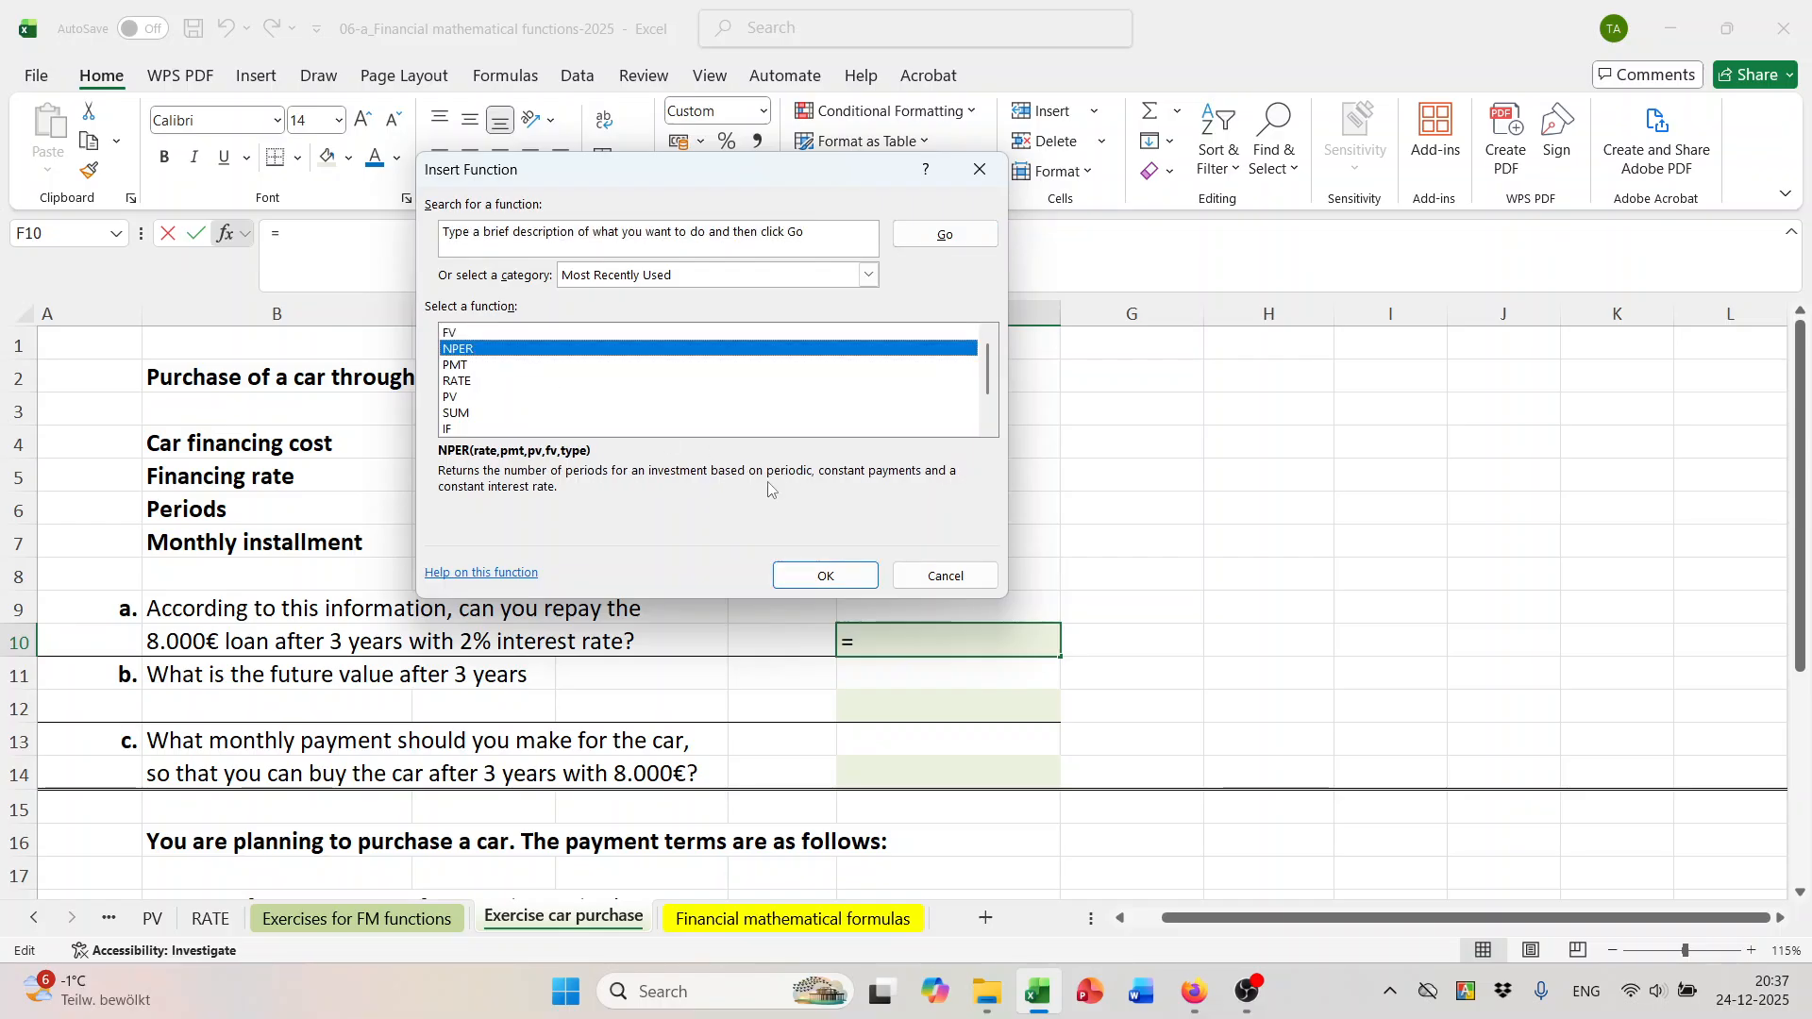
left_click(808, 574)
left_click_drag(648, 188, 1402, 304)
Set the NPER function's rate to 2% and its payment argument to -200*12.
left_click(1310, 369)
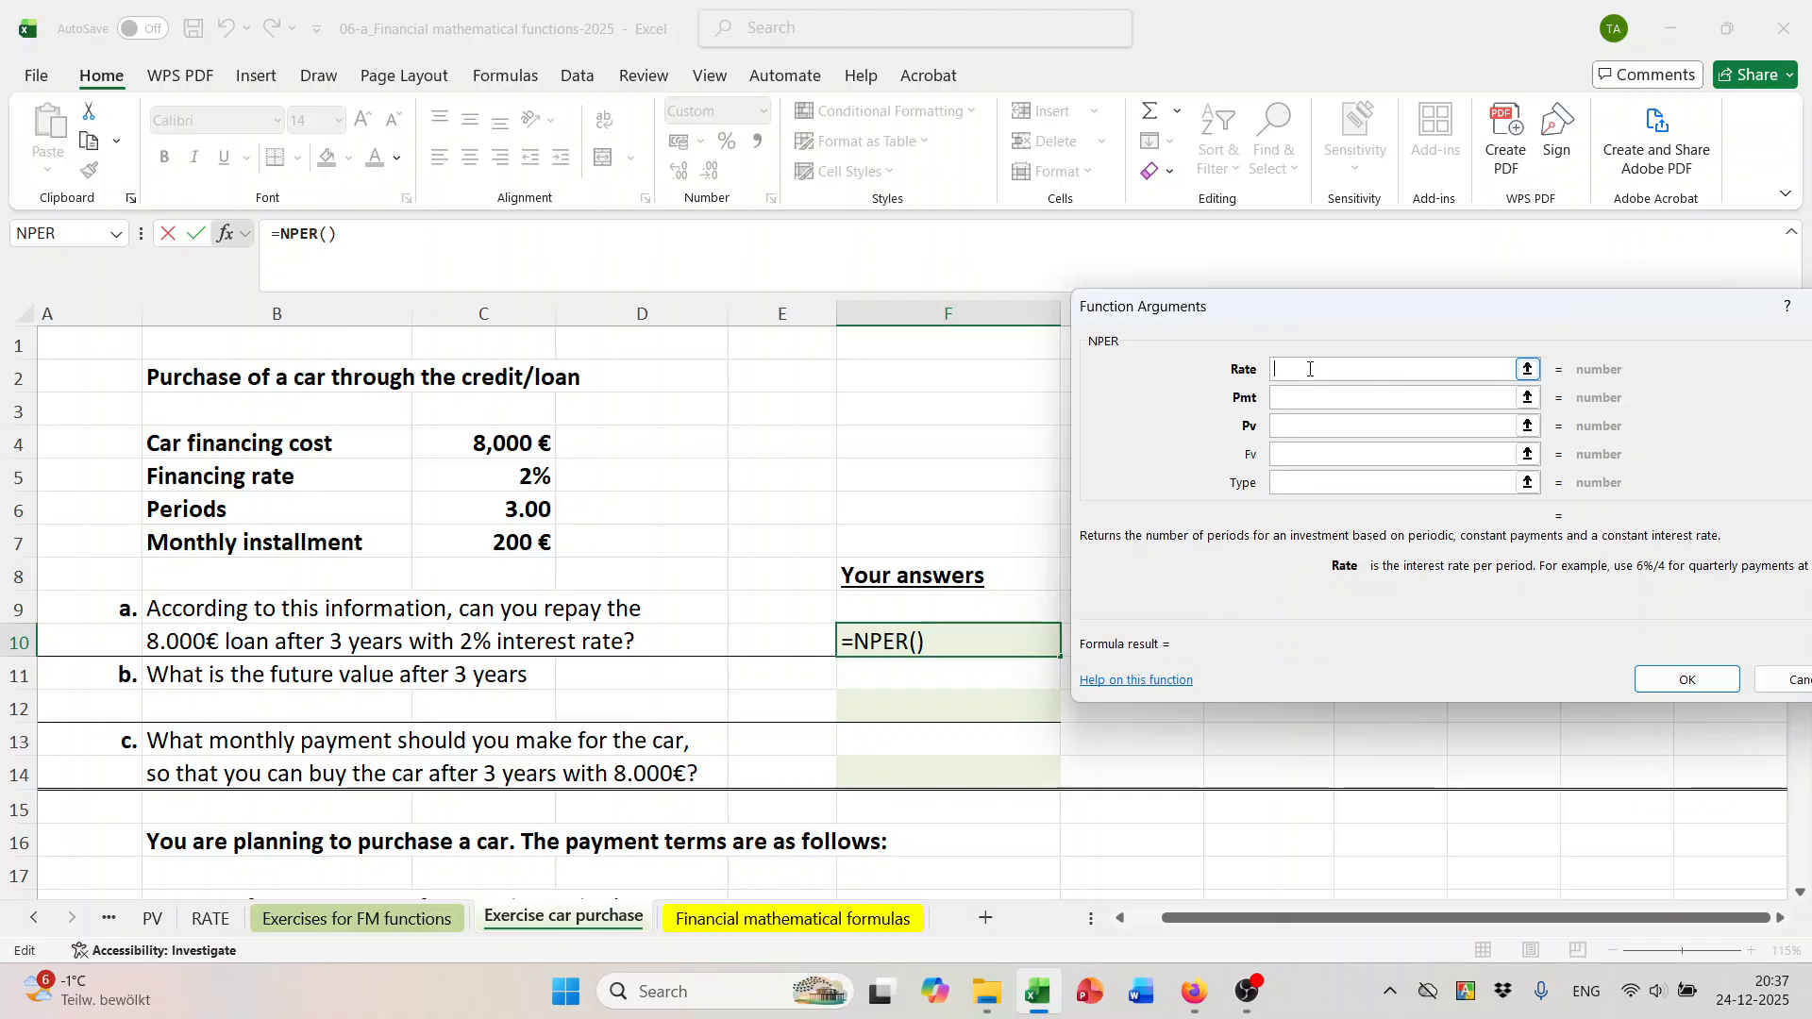
type("2")
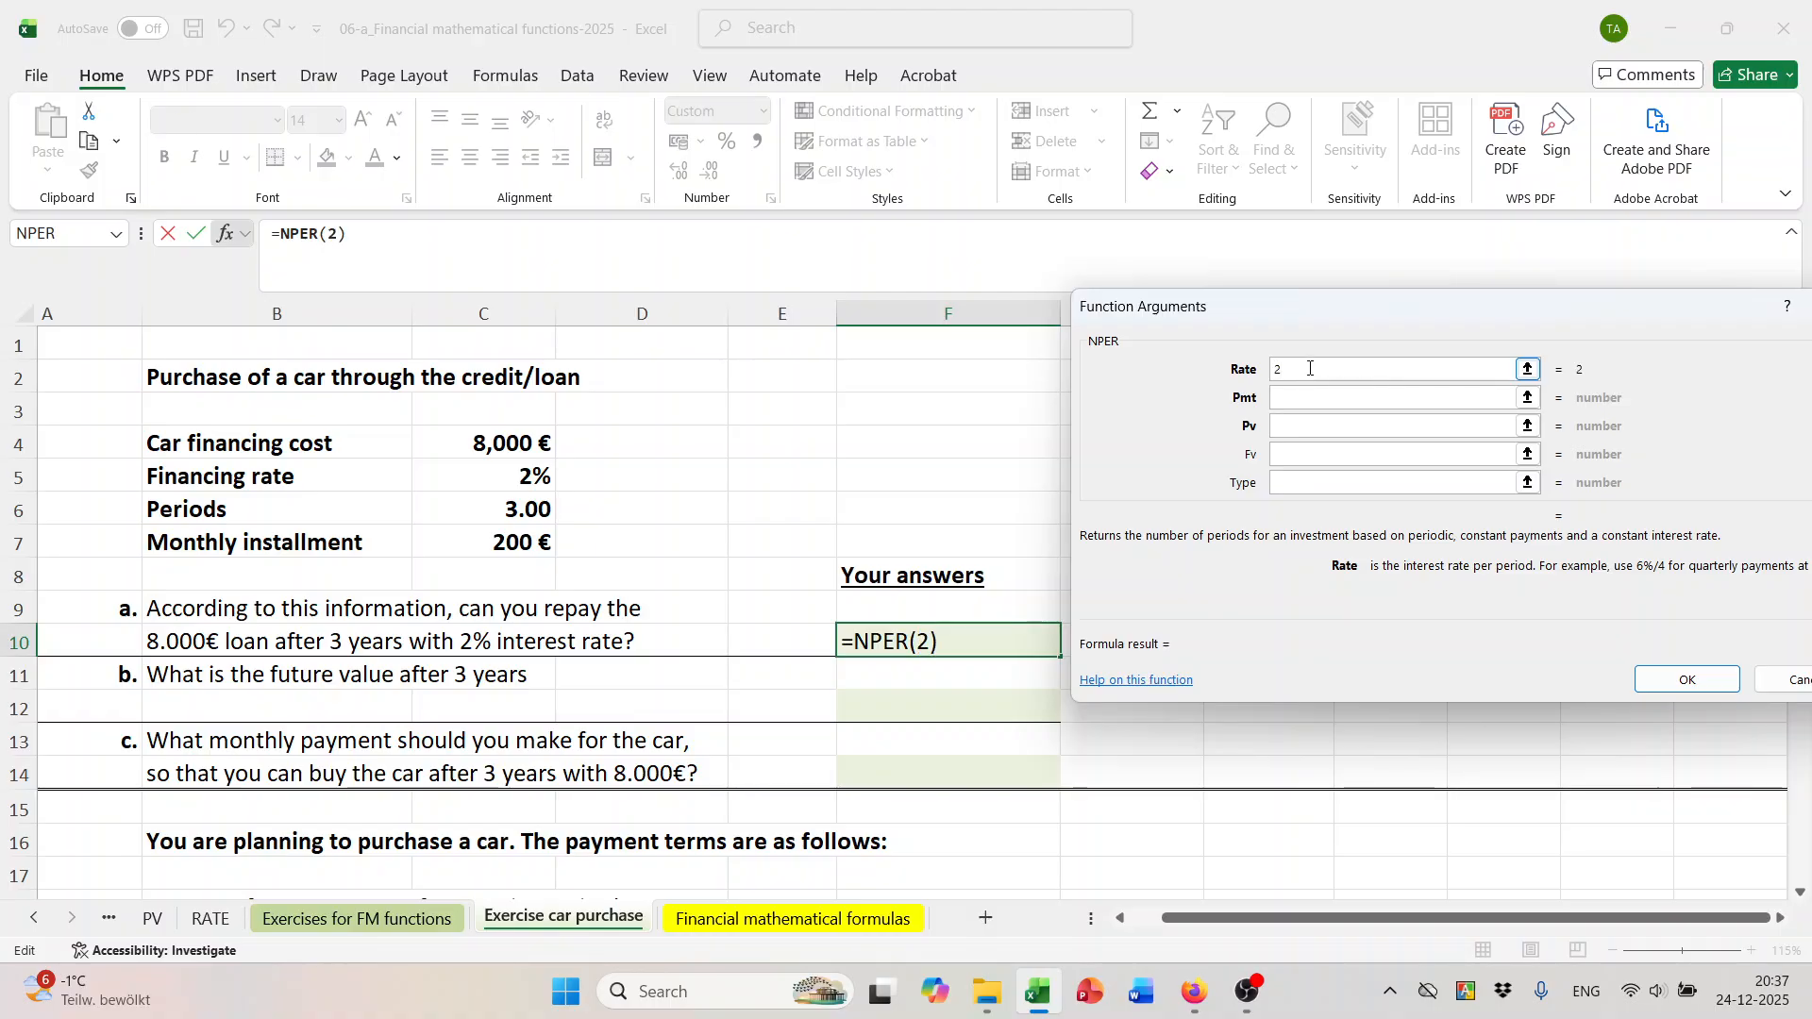
type("%")
left_click(1279, 397)
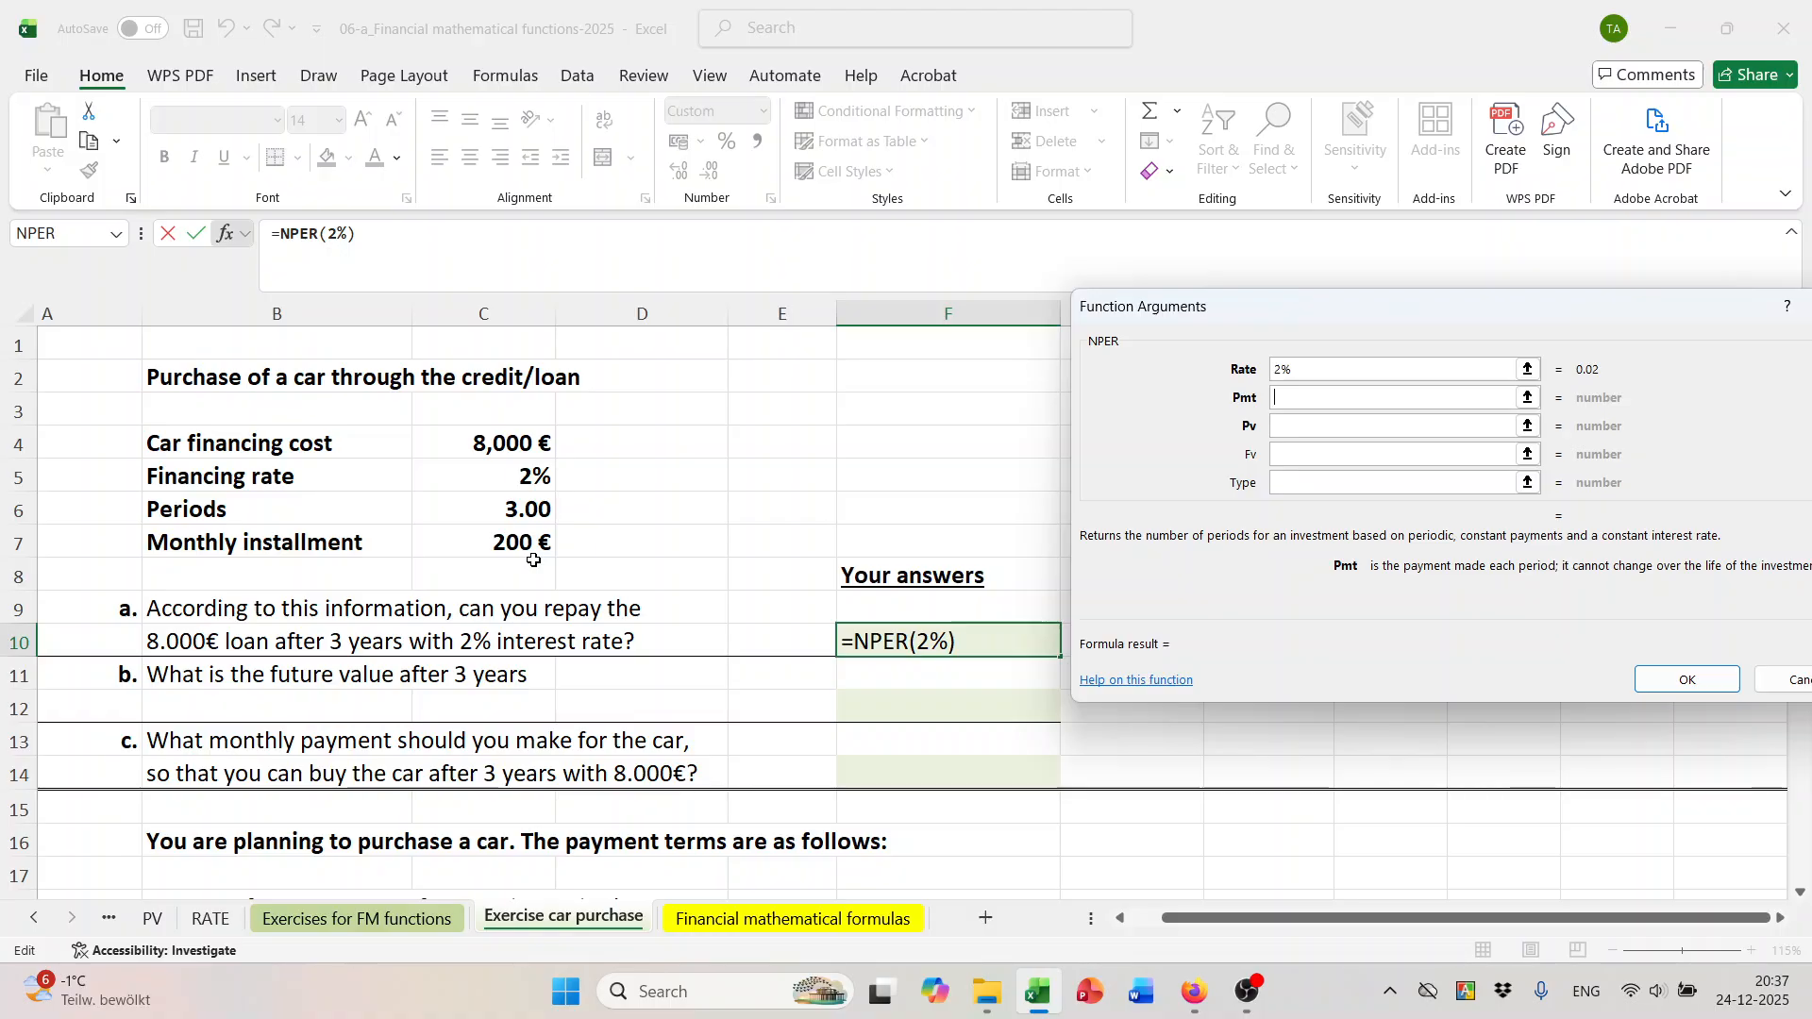
type("-2")
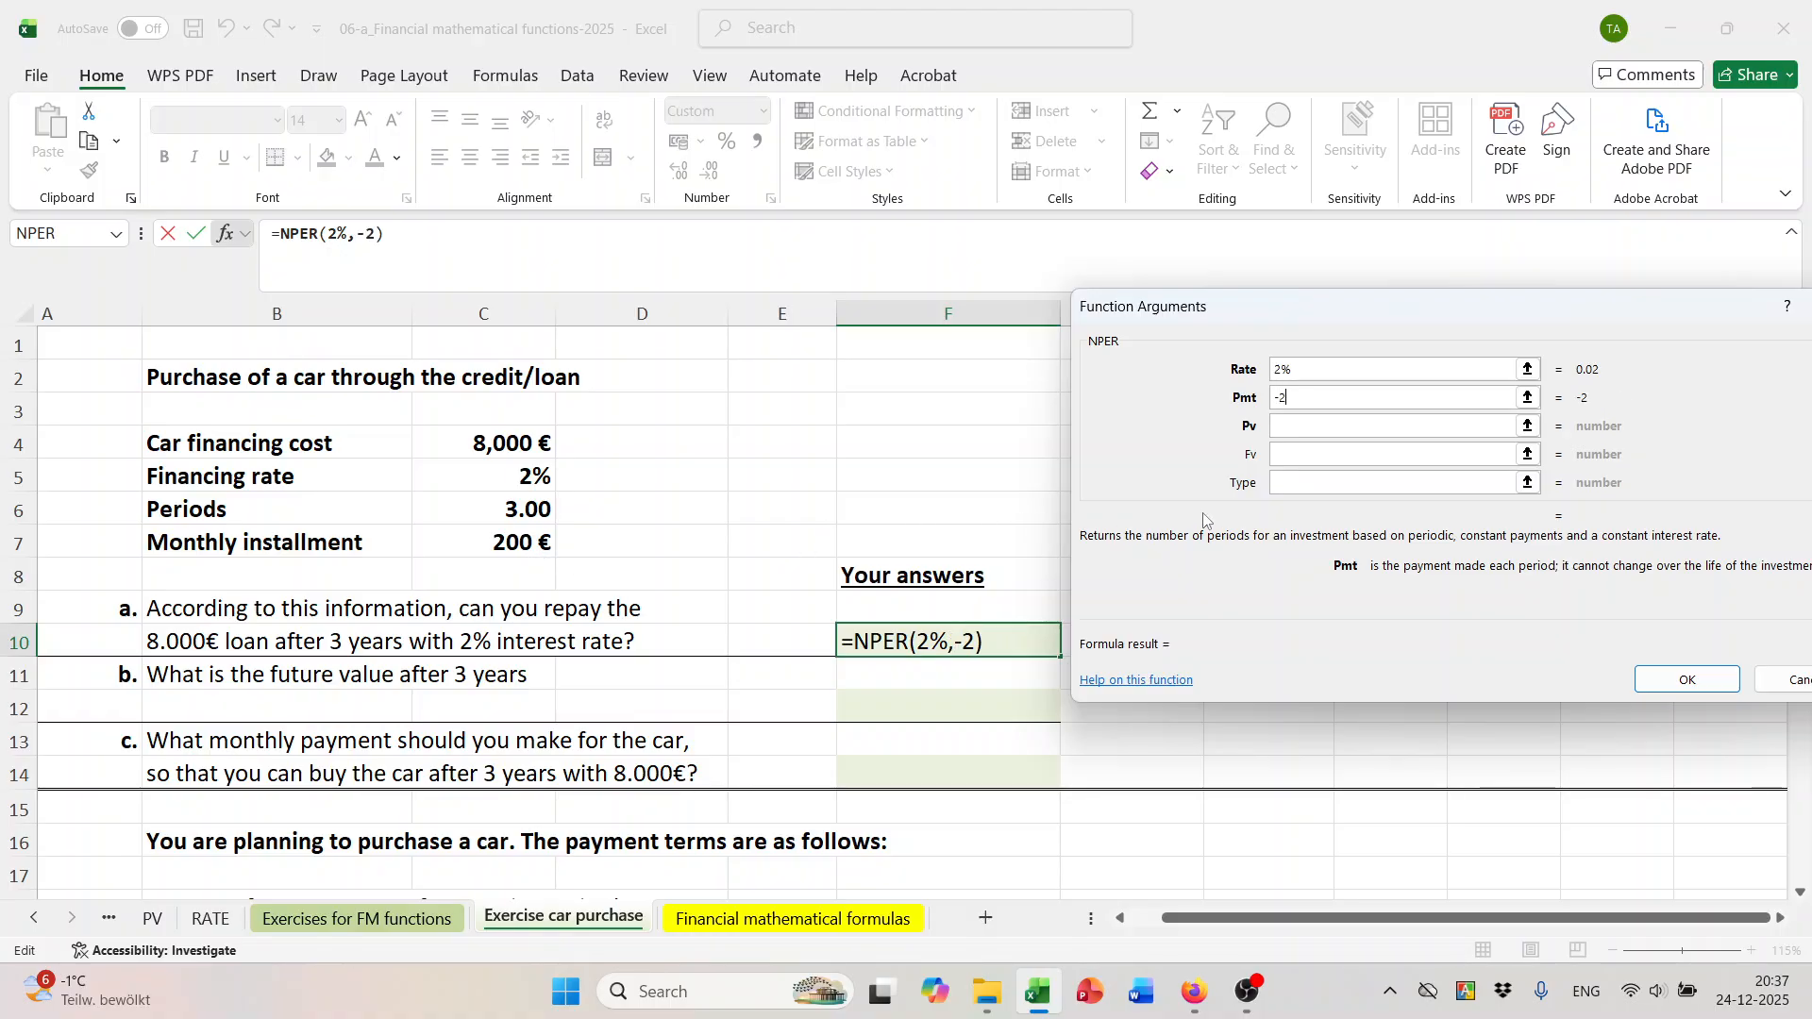
type("00")
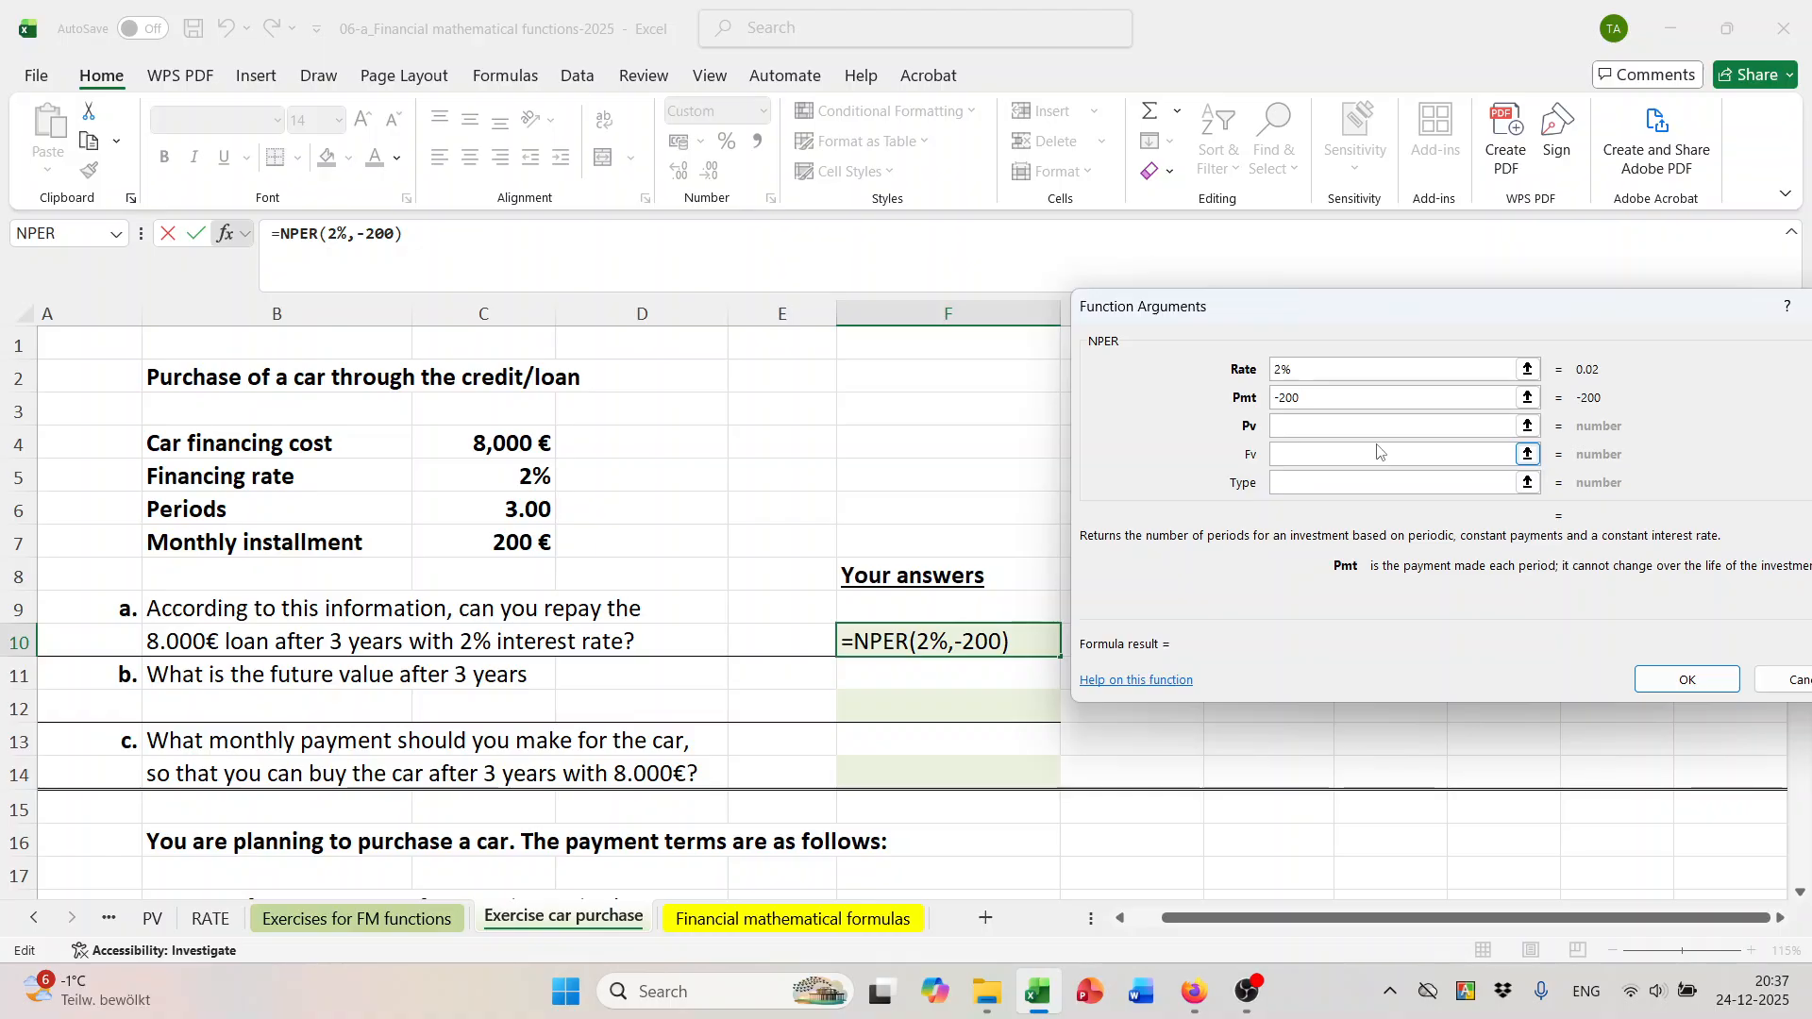
type("*12")
Complete the NPER function in F10 with present value 8000 and future value 0.
left_click(1333, 428)
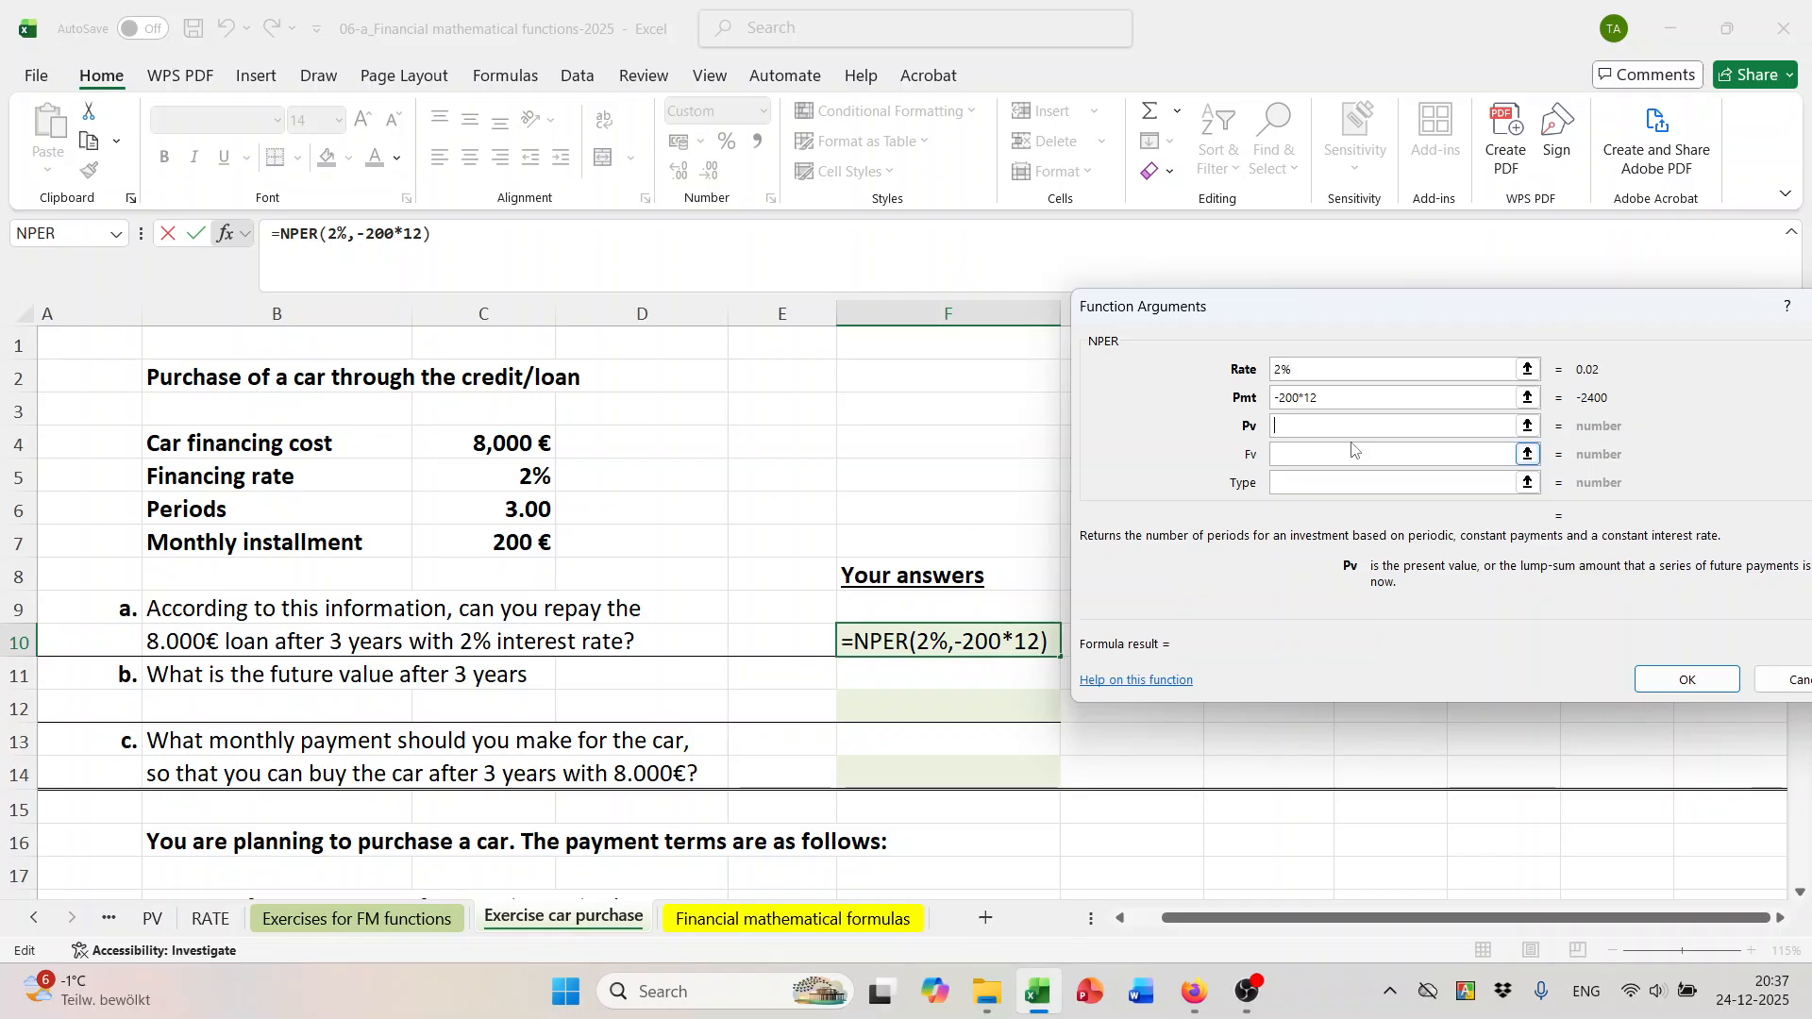
type("8000")
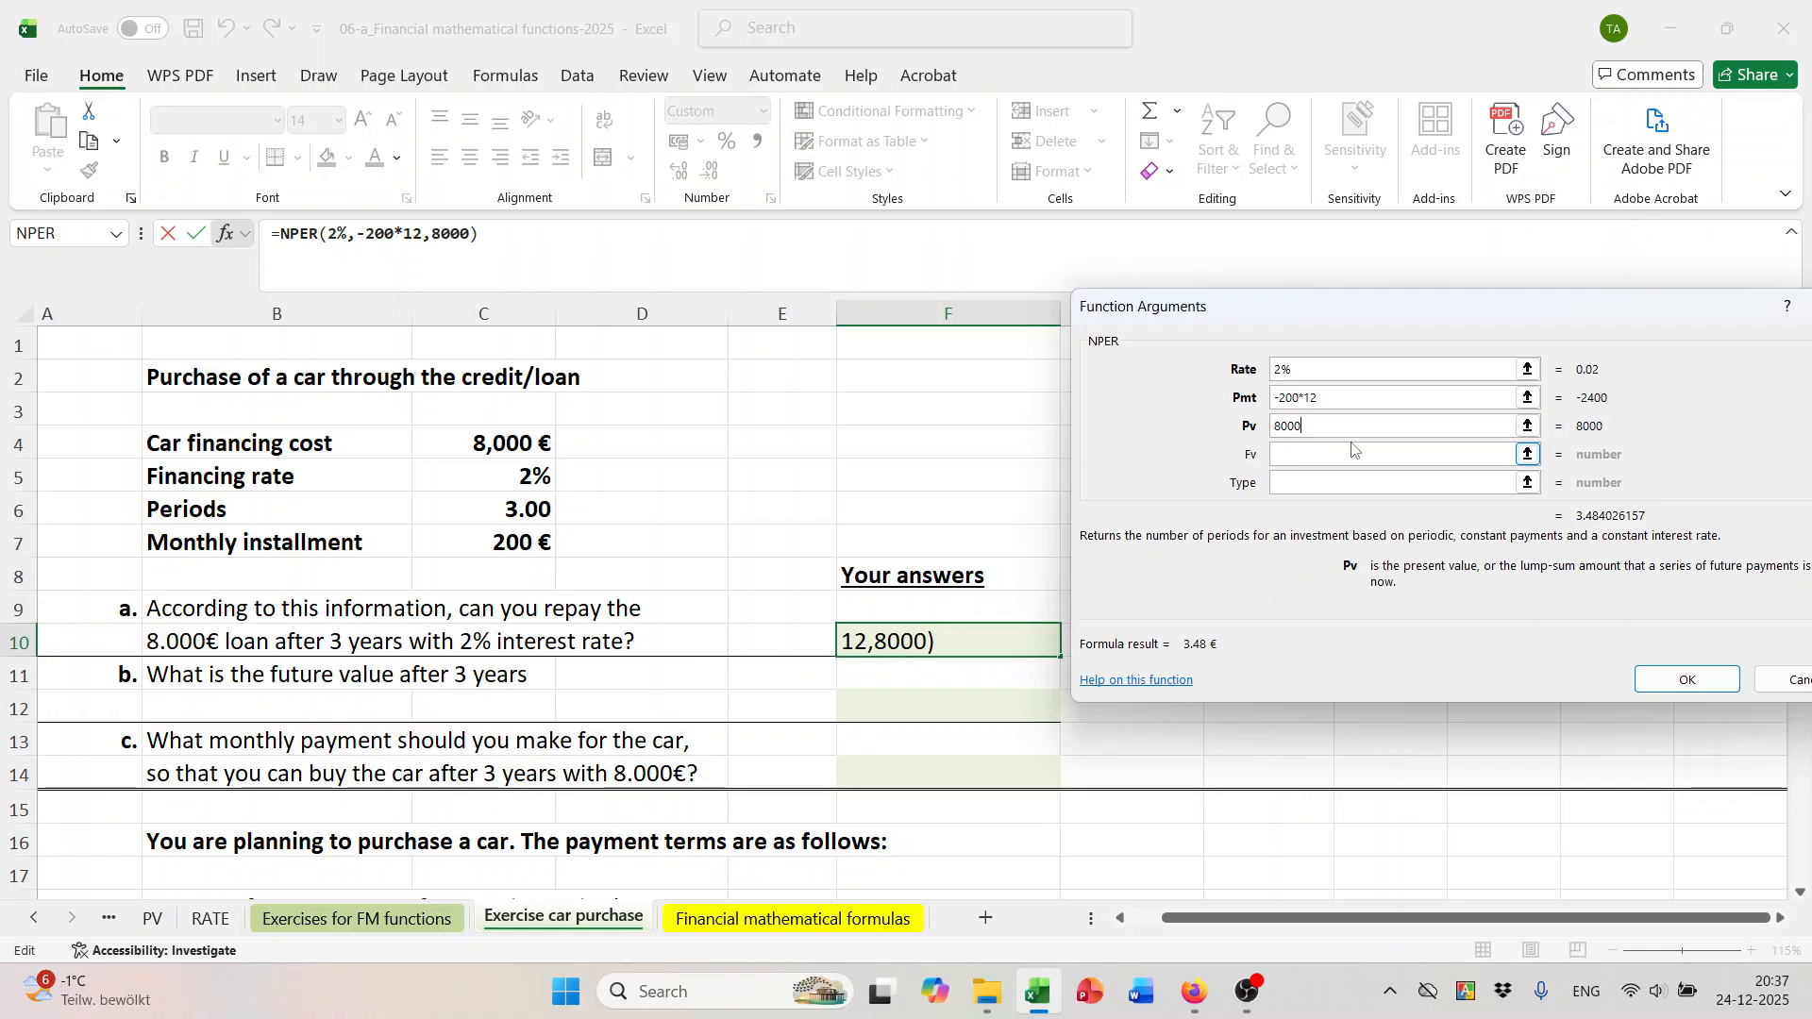
left_click(1301, 460)
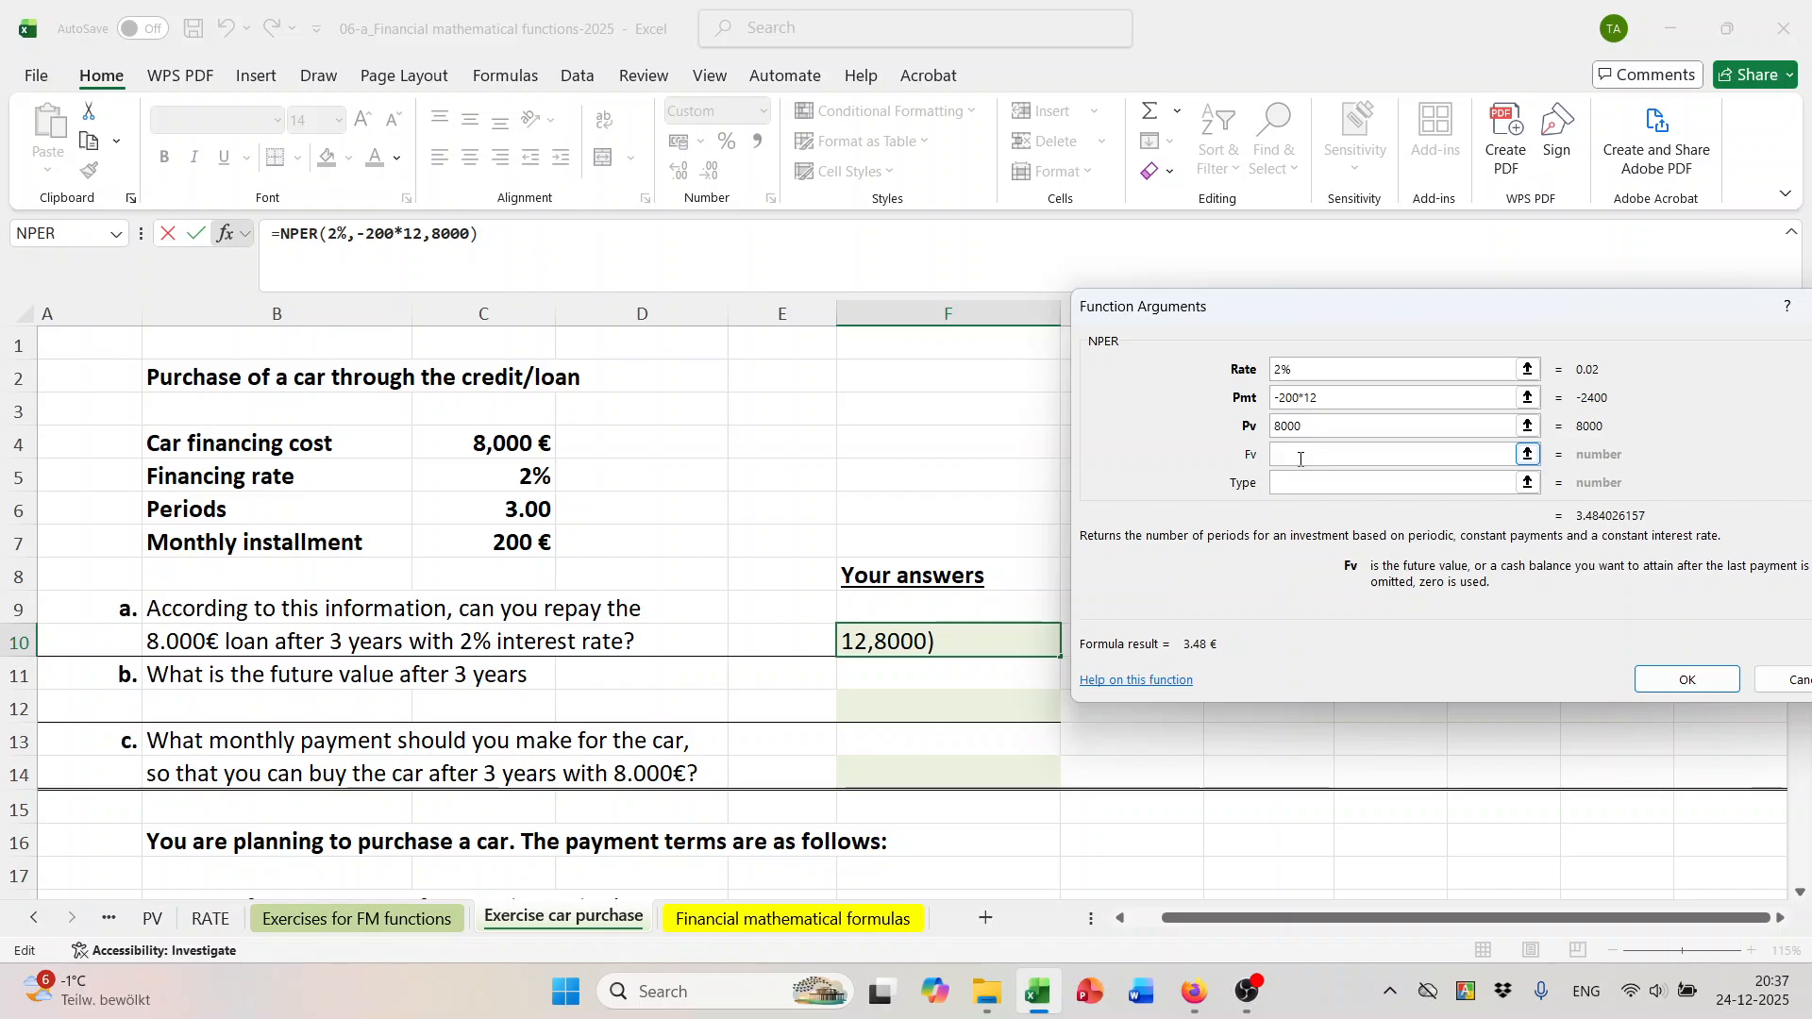
type("0")
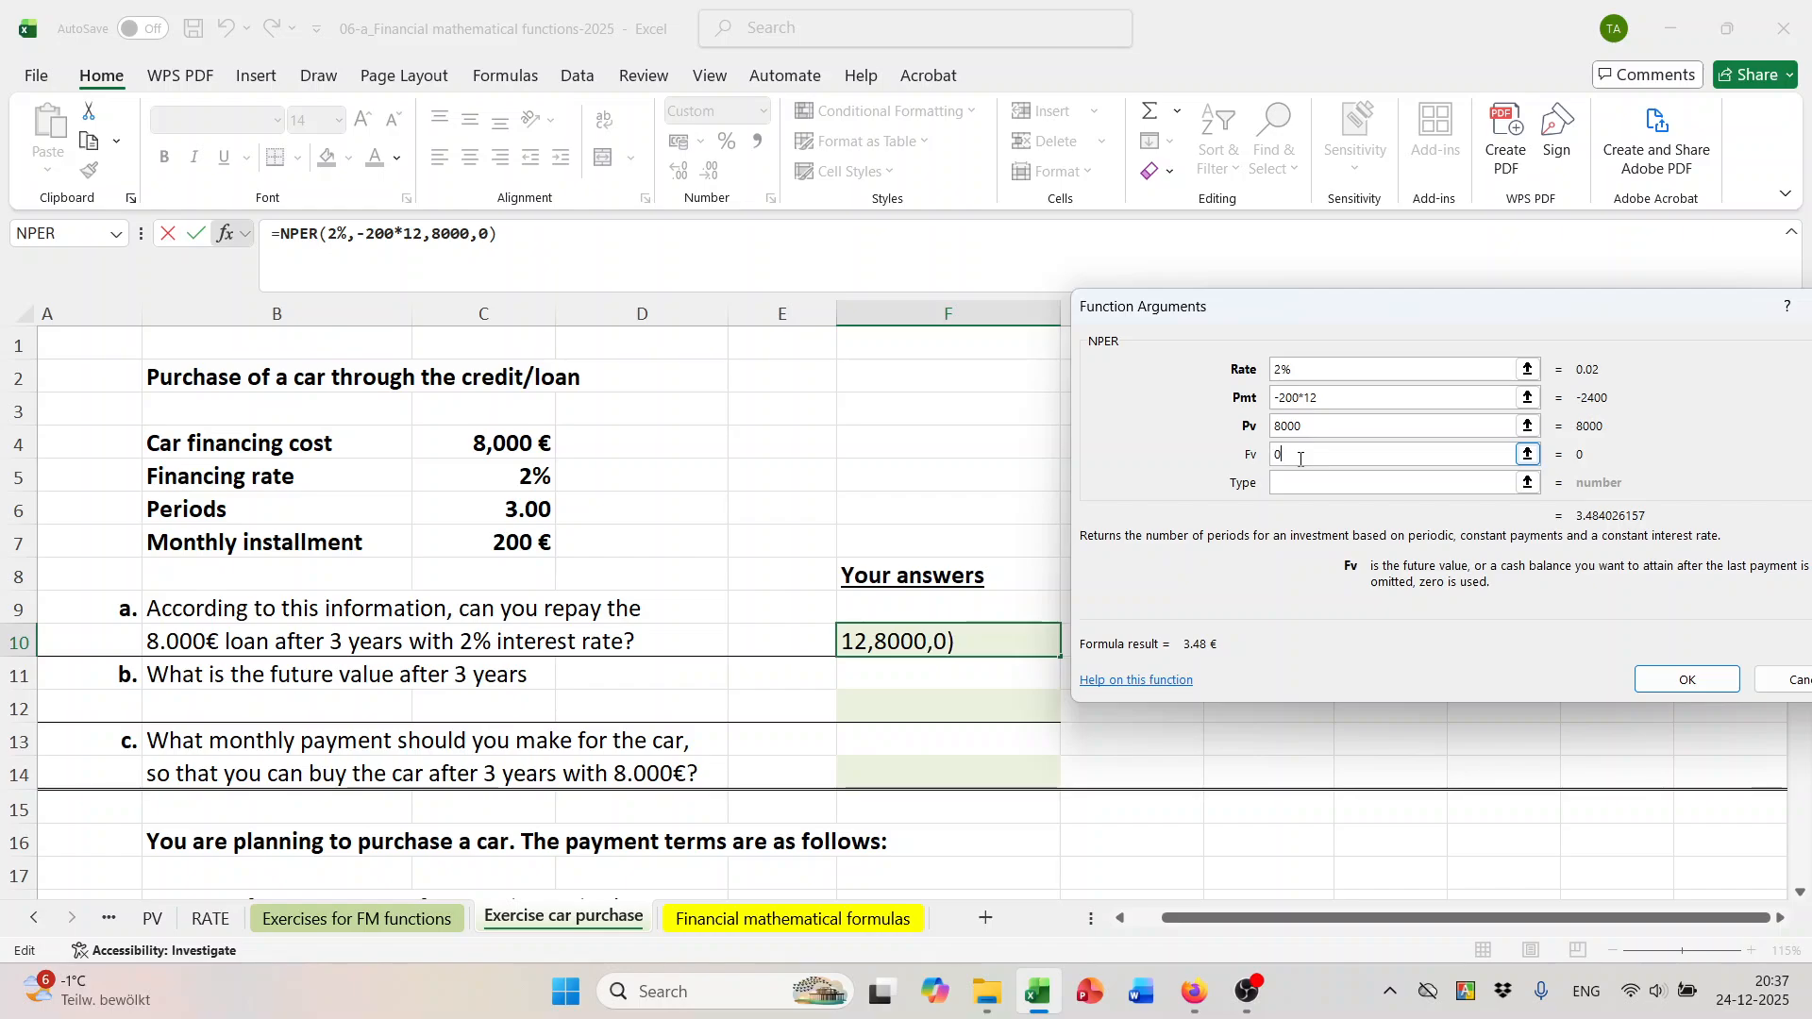
left_click(1687, 680)
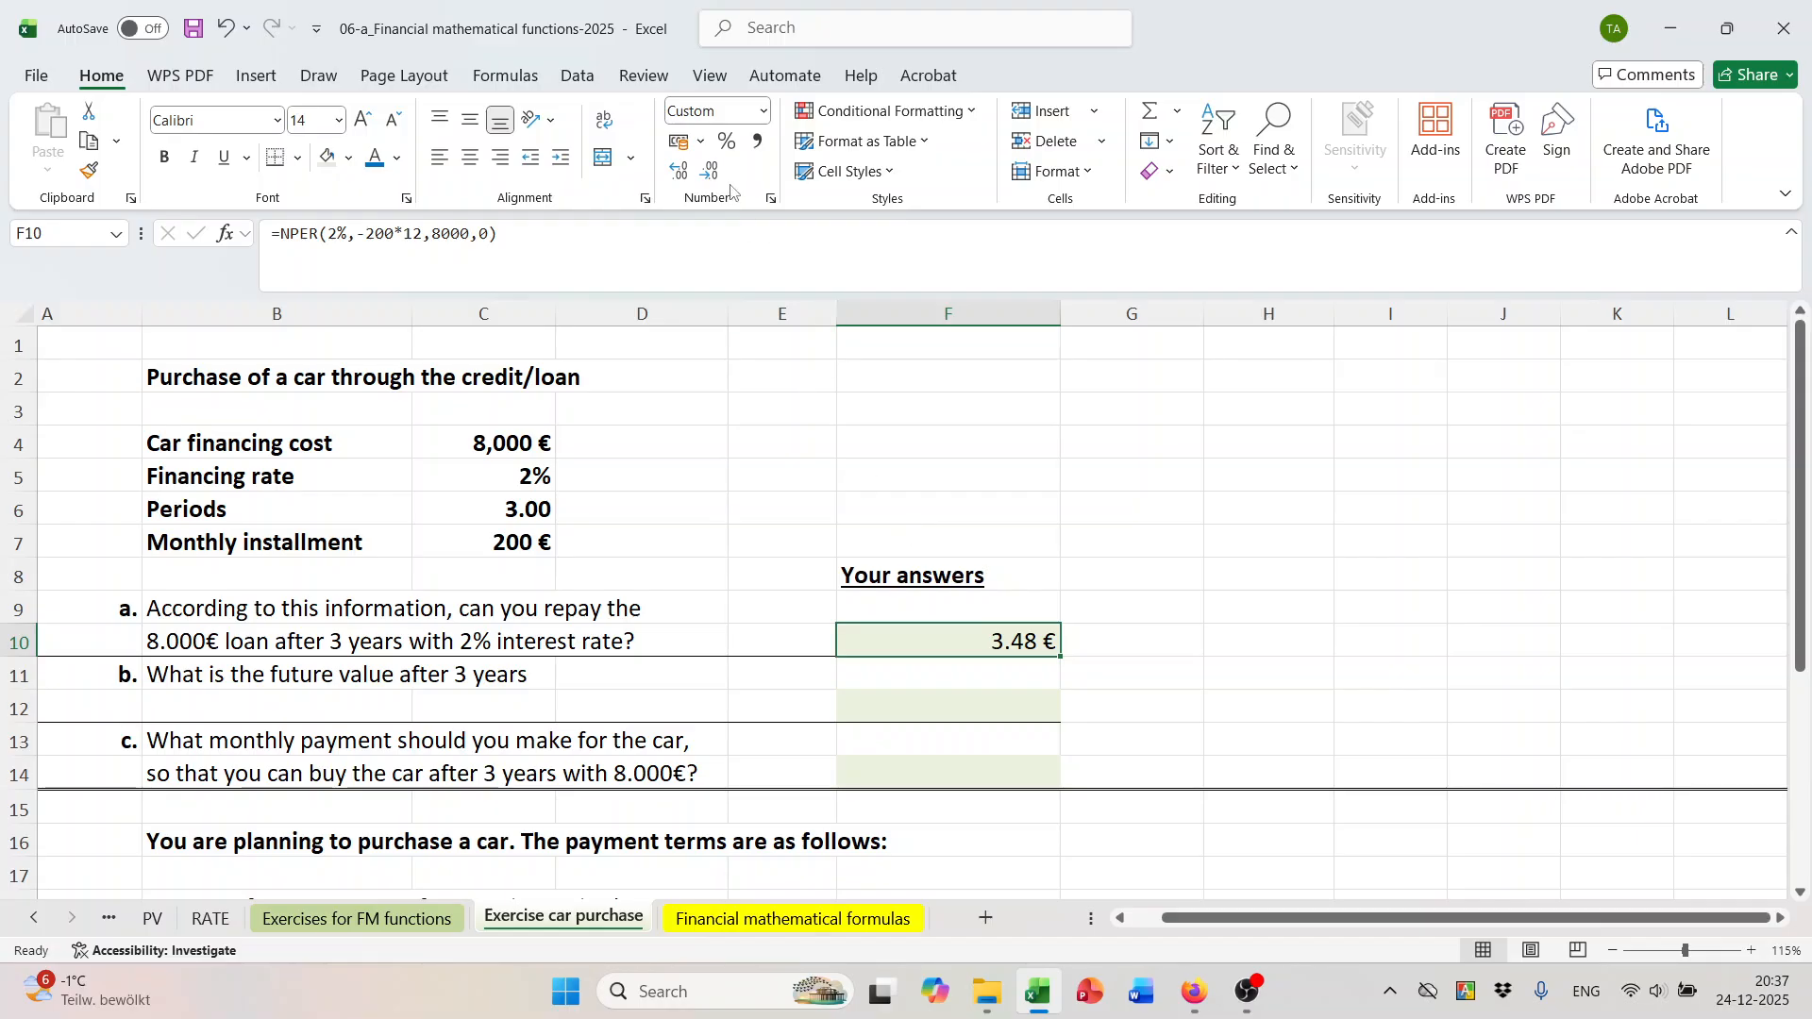
Format answer cell F10 as a plain number without currency and reduce it to two decimal places.
left_click(765, 112)
left_click(774, 160)
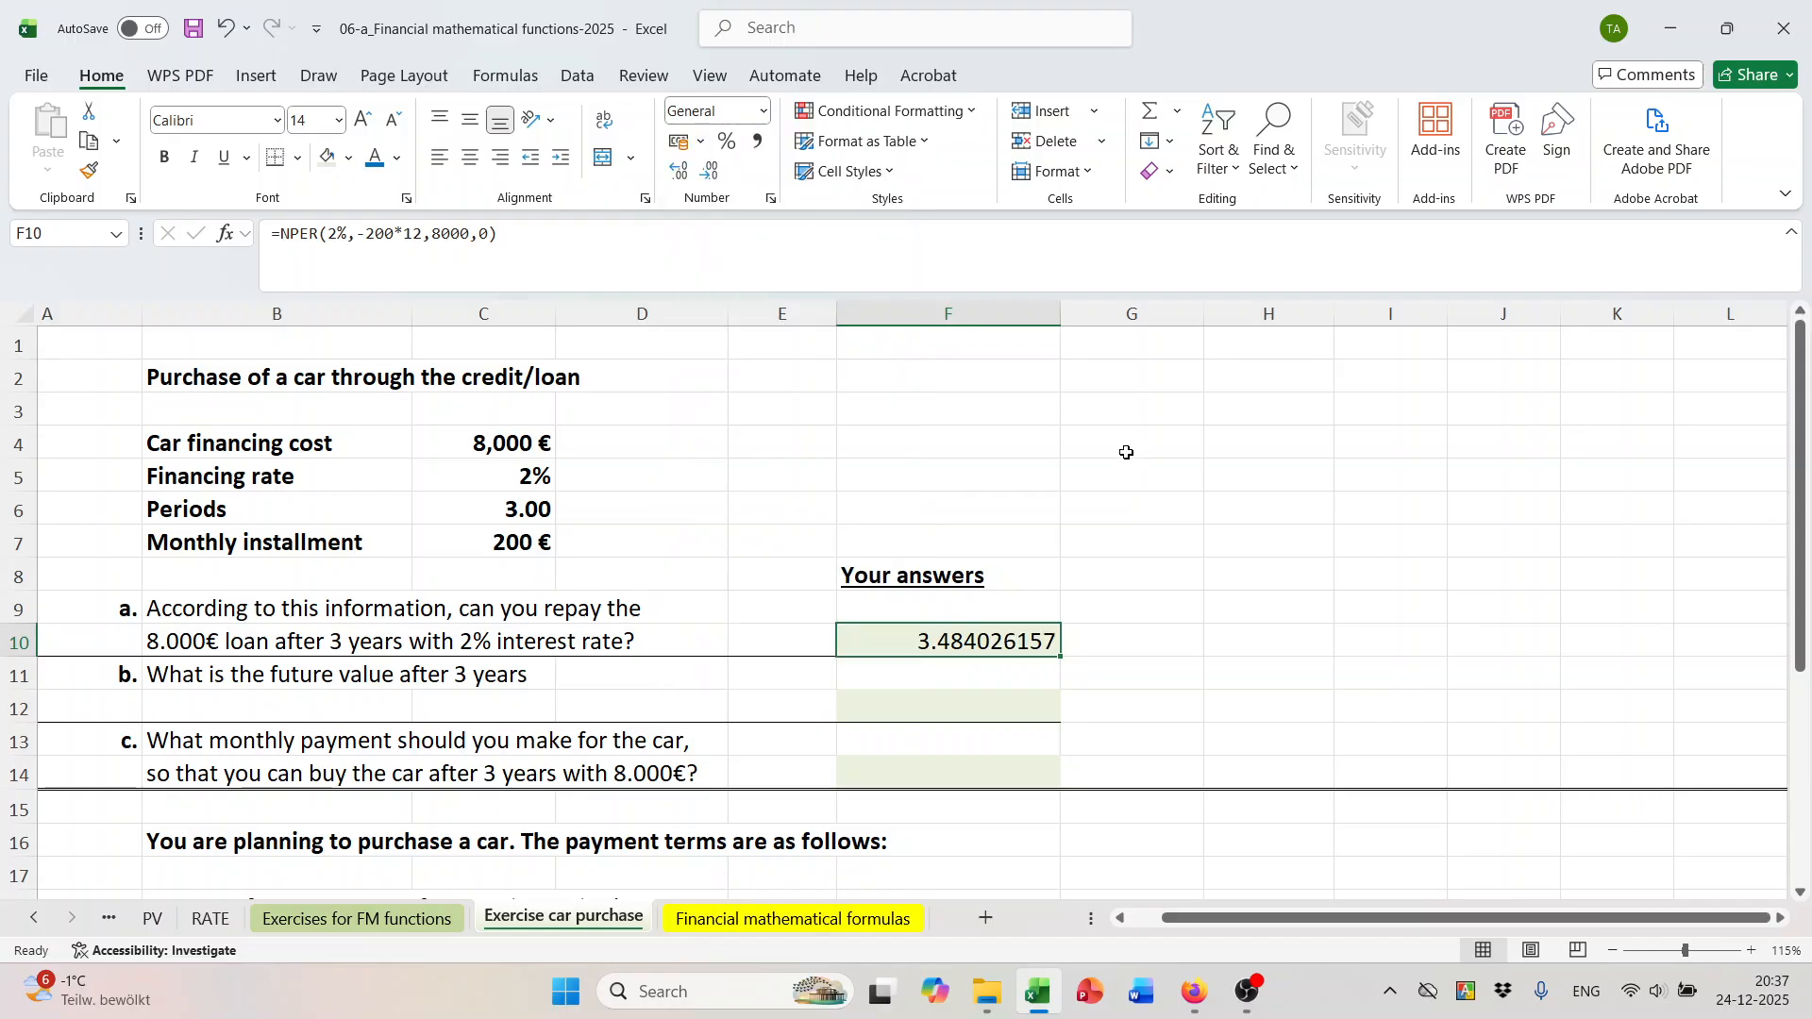
left_click(709, 170)
left_click(708, 170)
left_click(709, 170)
left_click(709, 170)
left_click(709, 170)
left_click(709, 170)
left_click(709, 170)
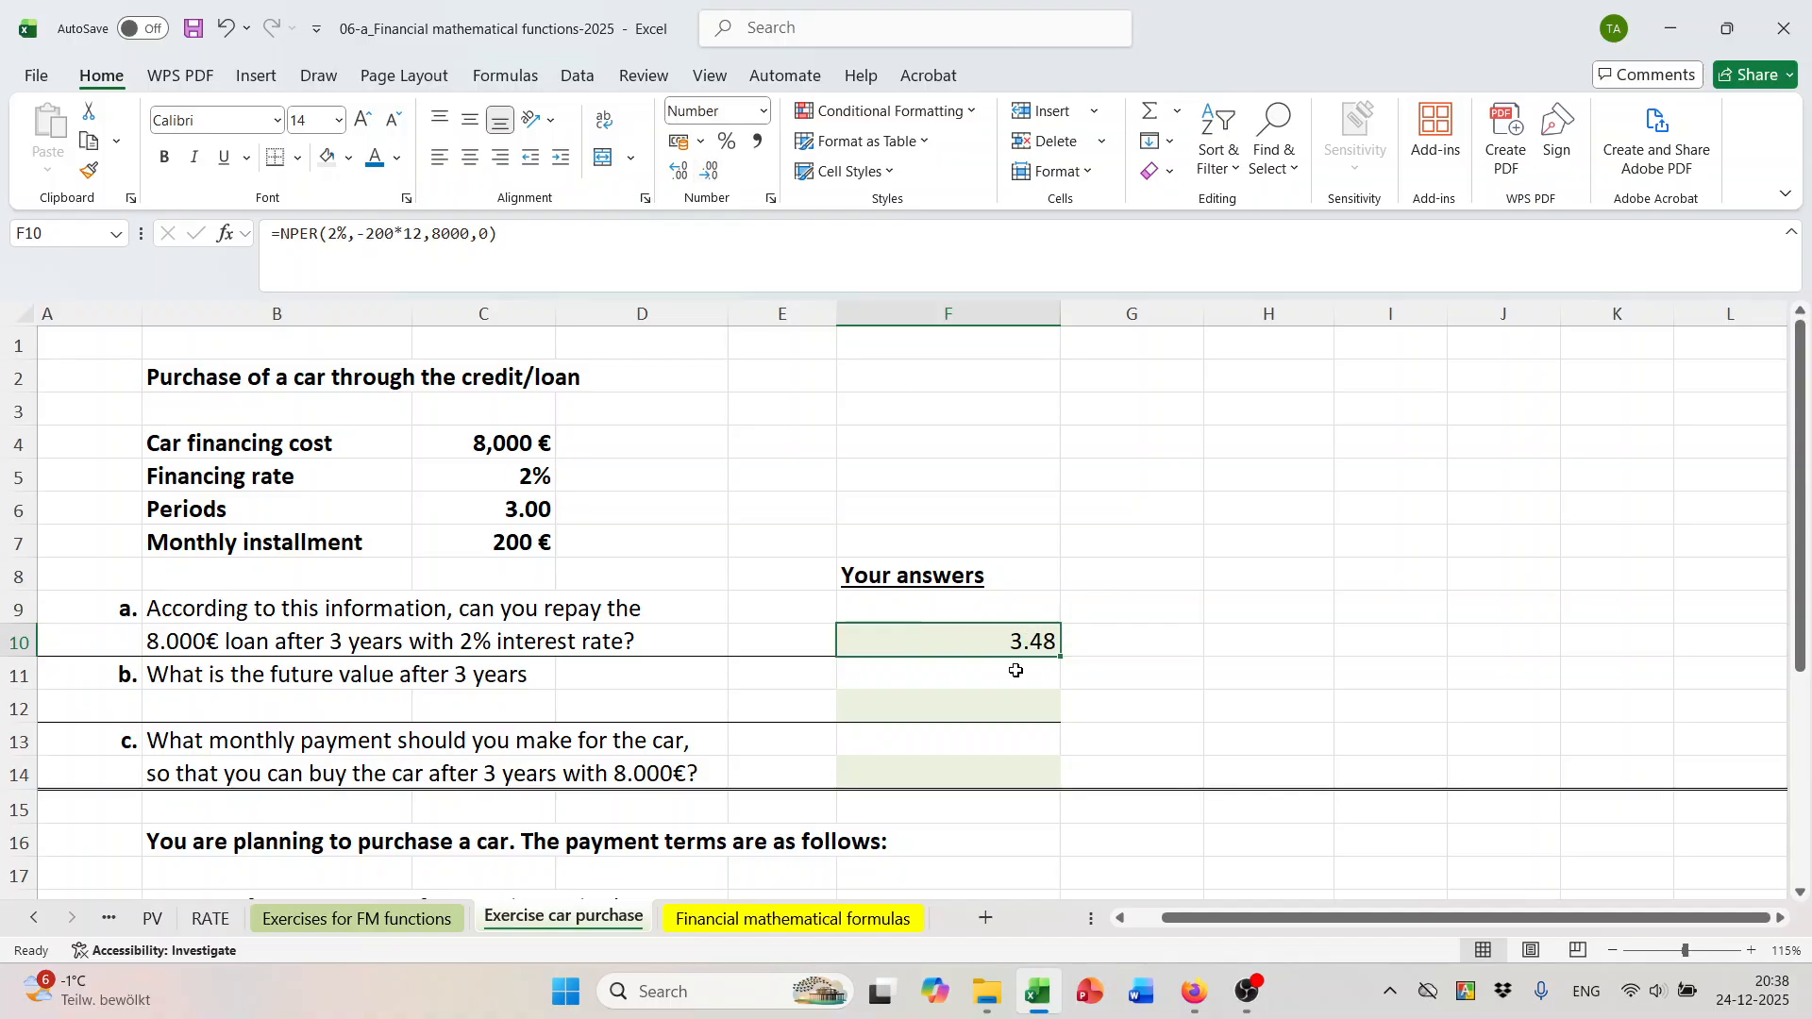
Enter the unit "years" in G10 beside the answer to question a.
left_click(1212, 619)
left_click(1121, 651)
type("years")
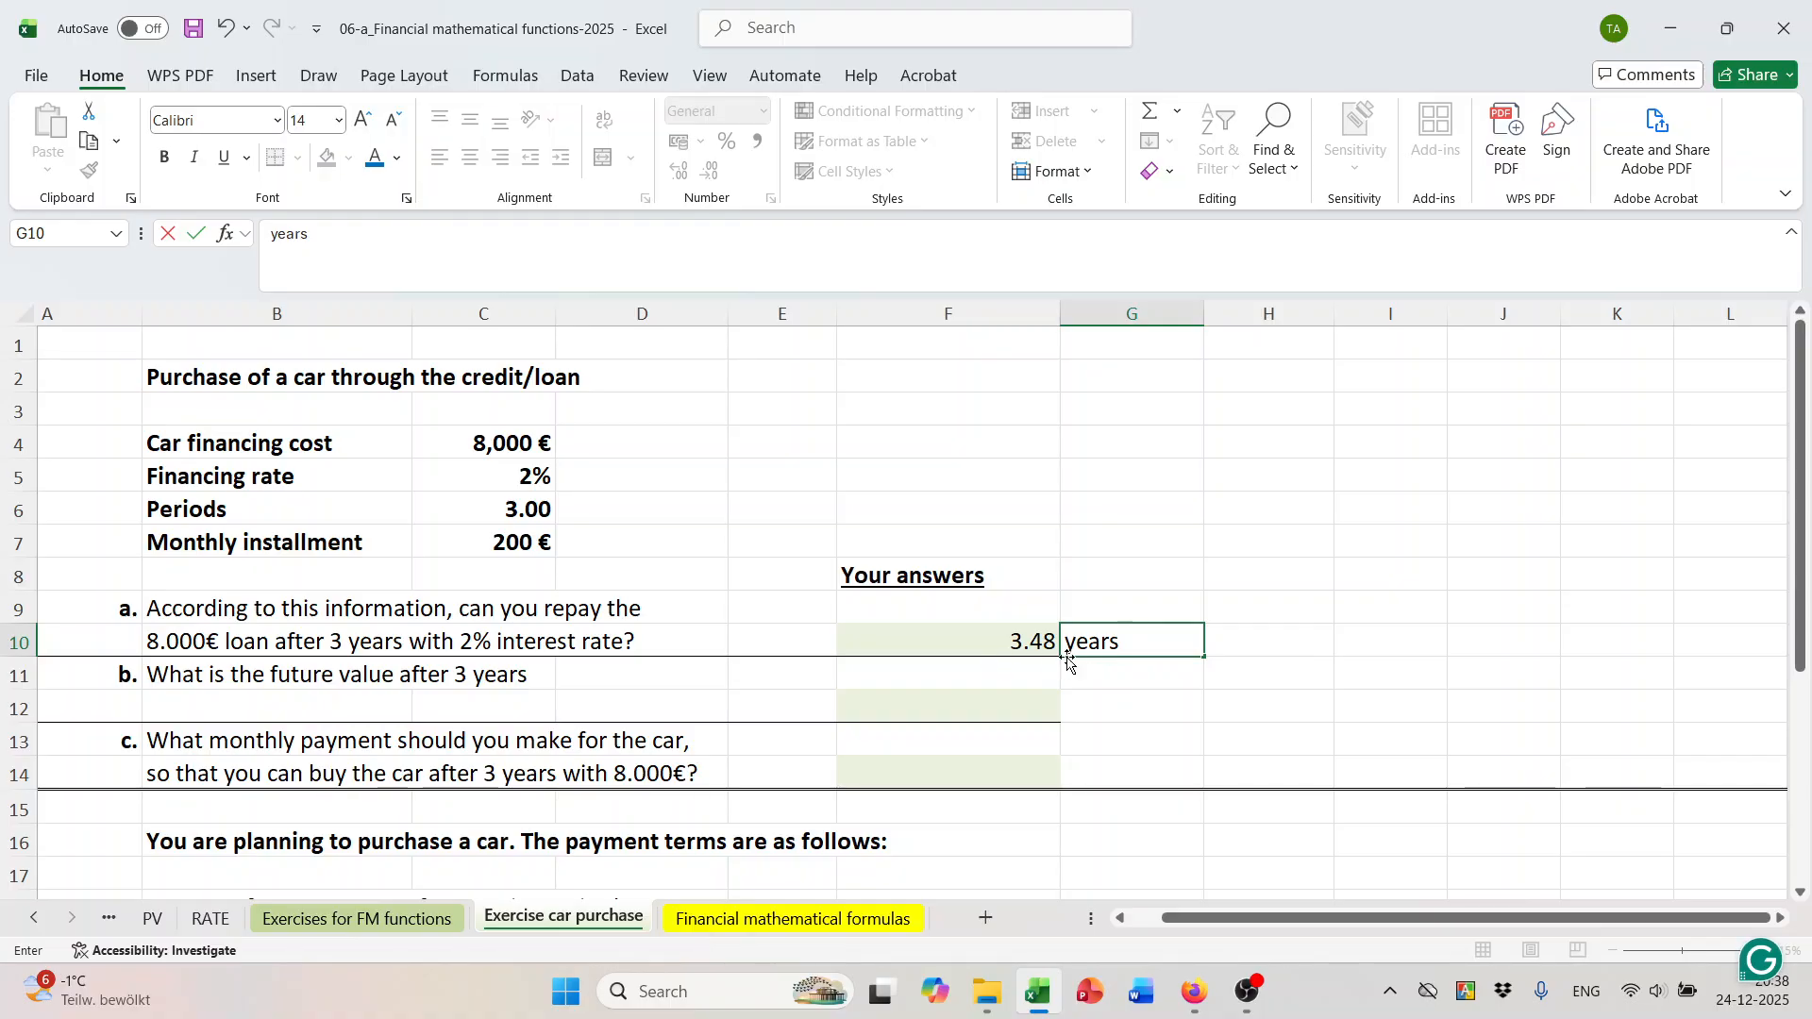
left_click(1359, 627)
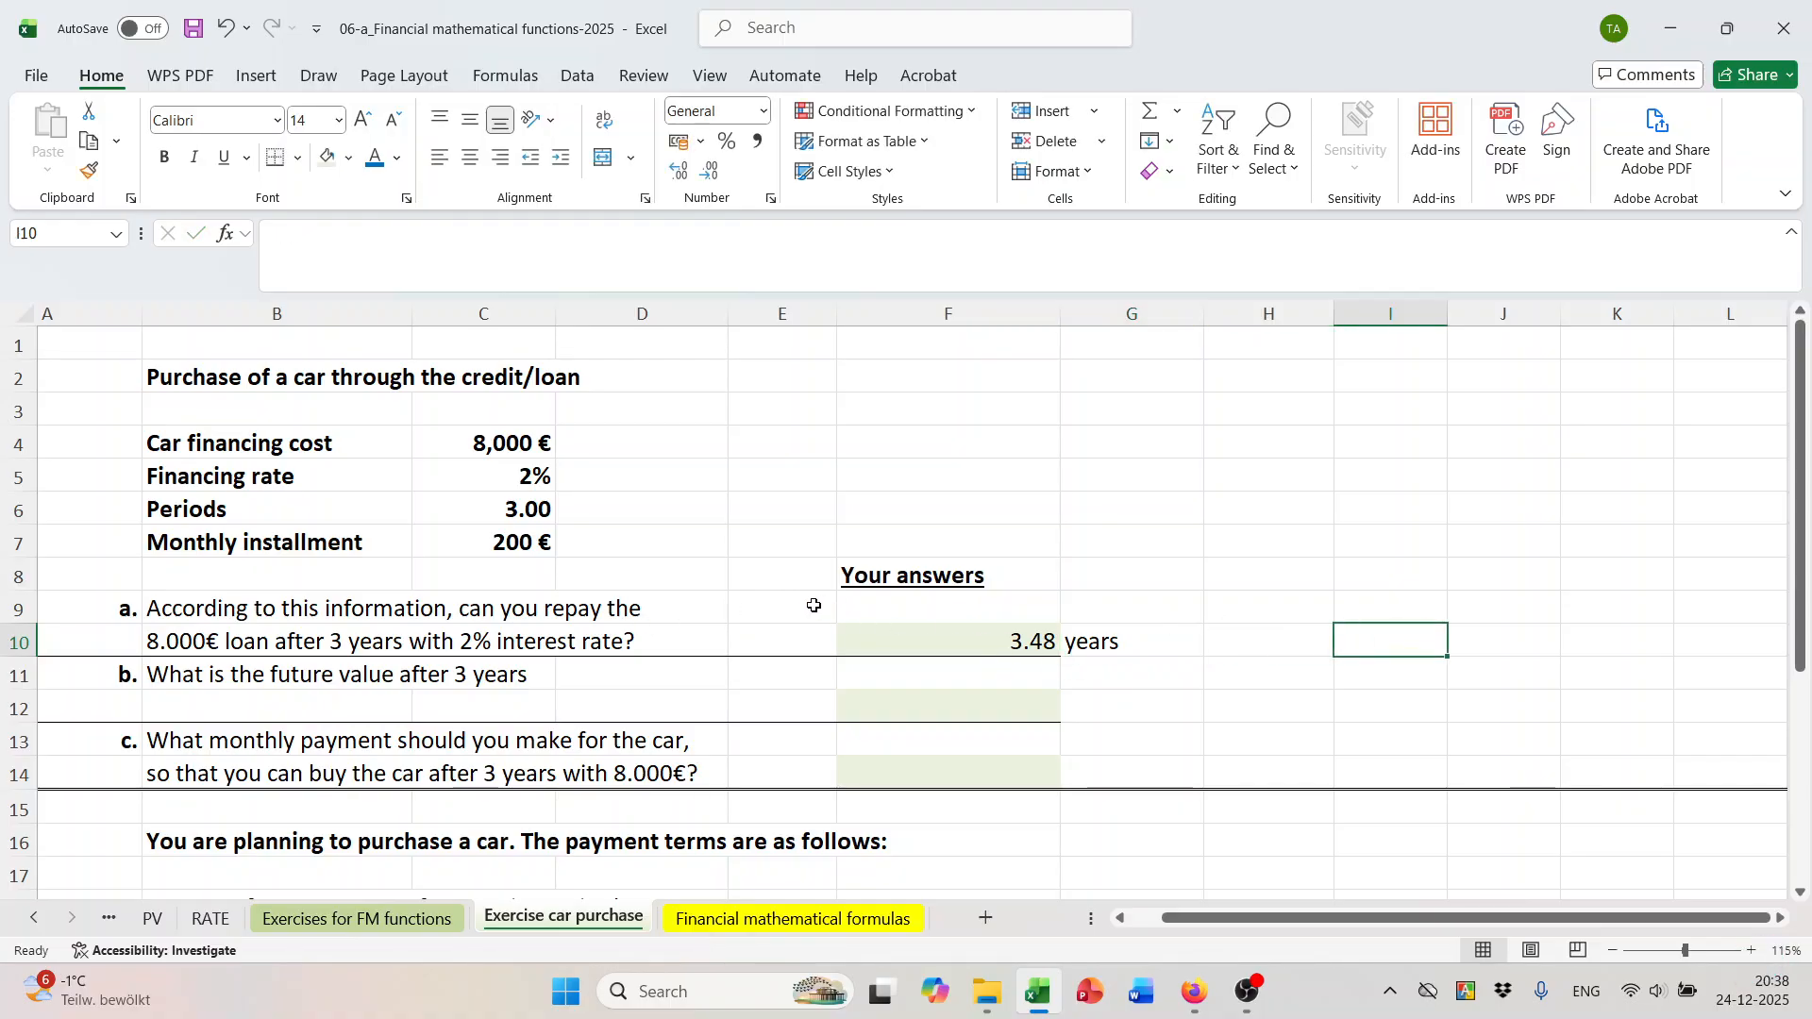
left_click(884, 601)
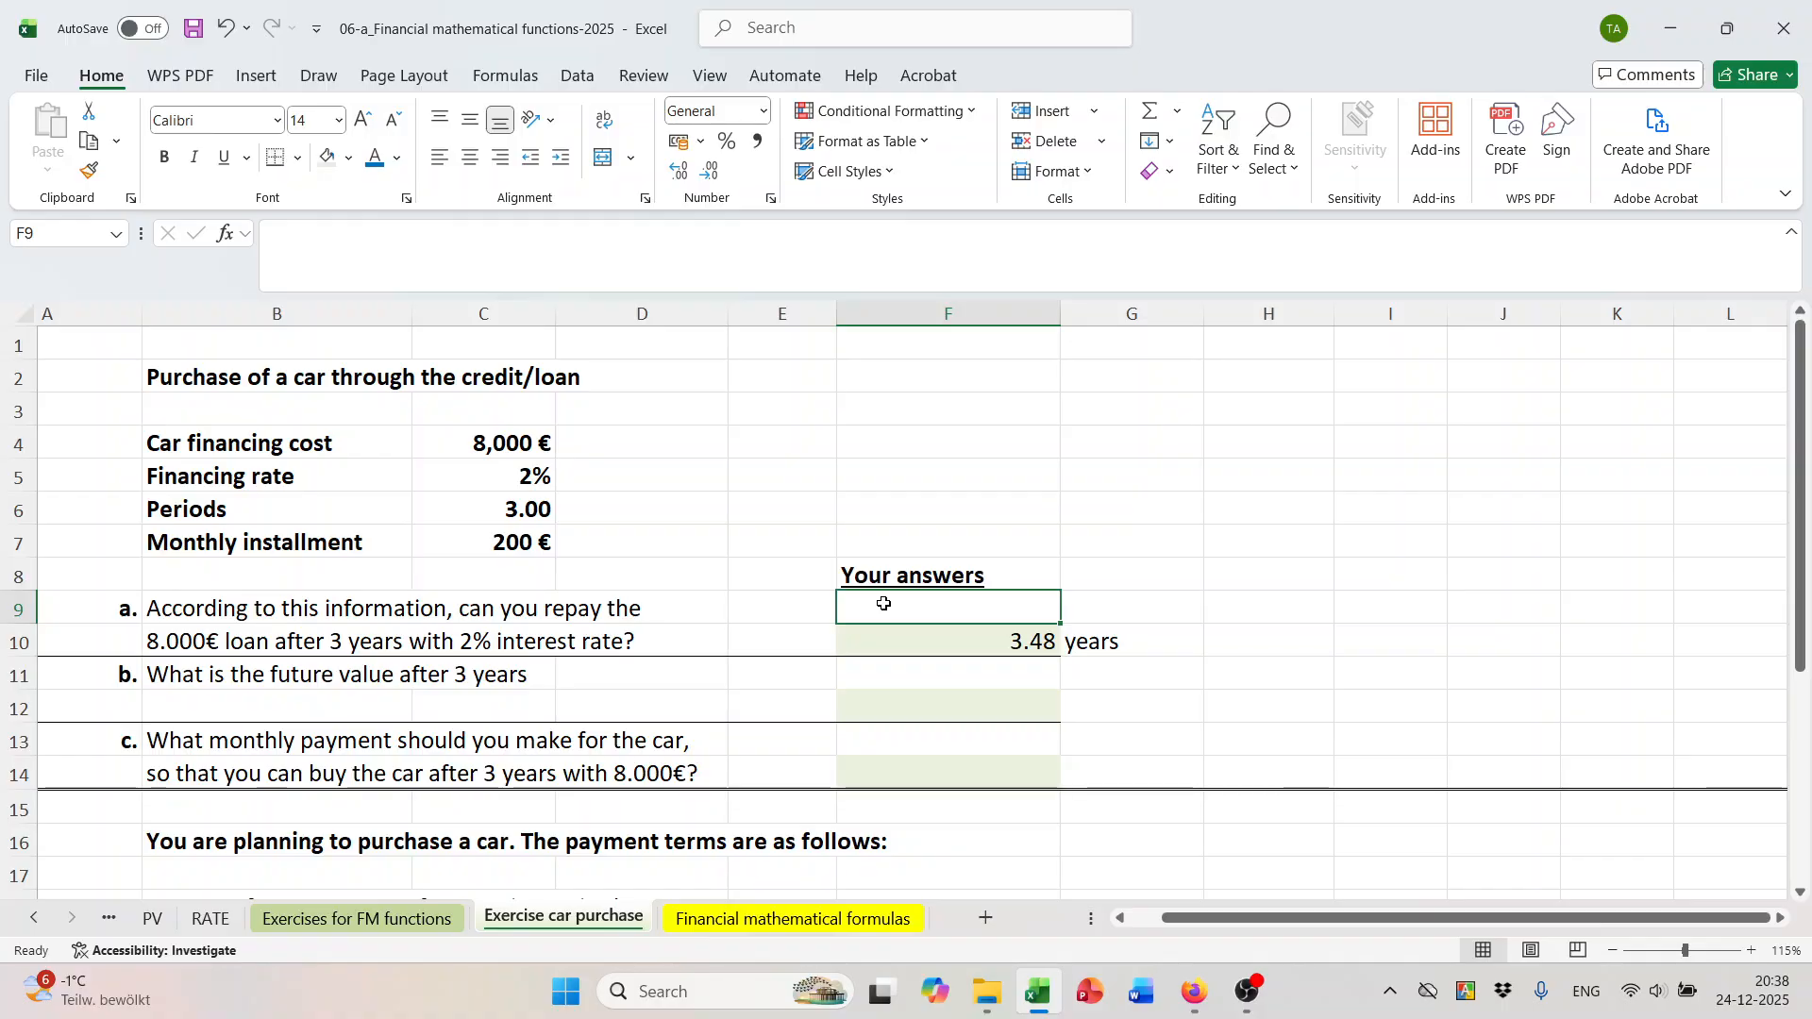
type("It i")
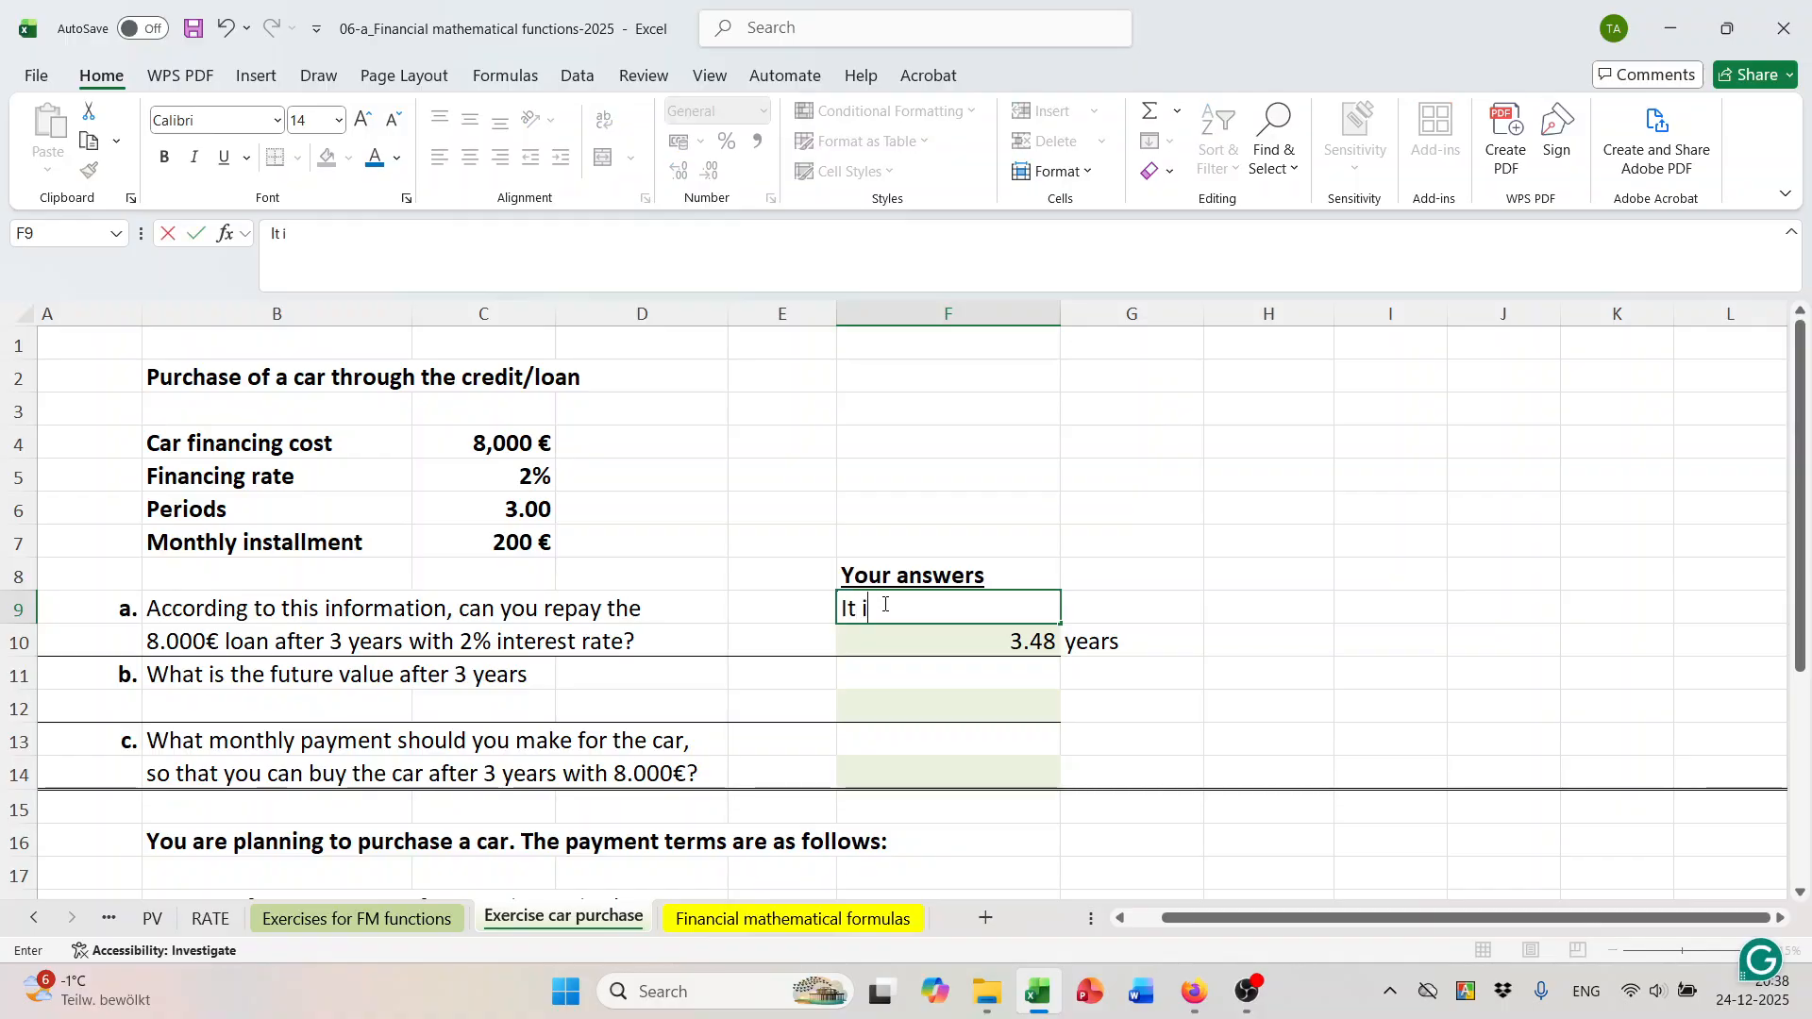
key("BackSpace")
key("BackSpace")
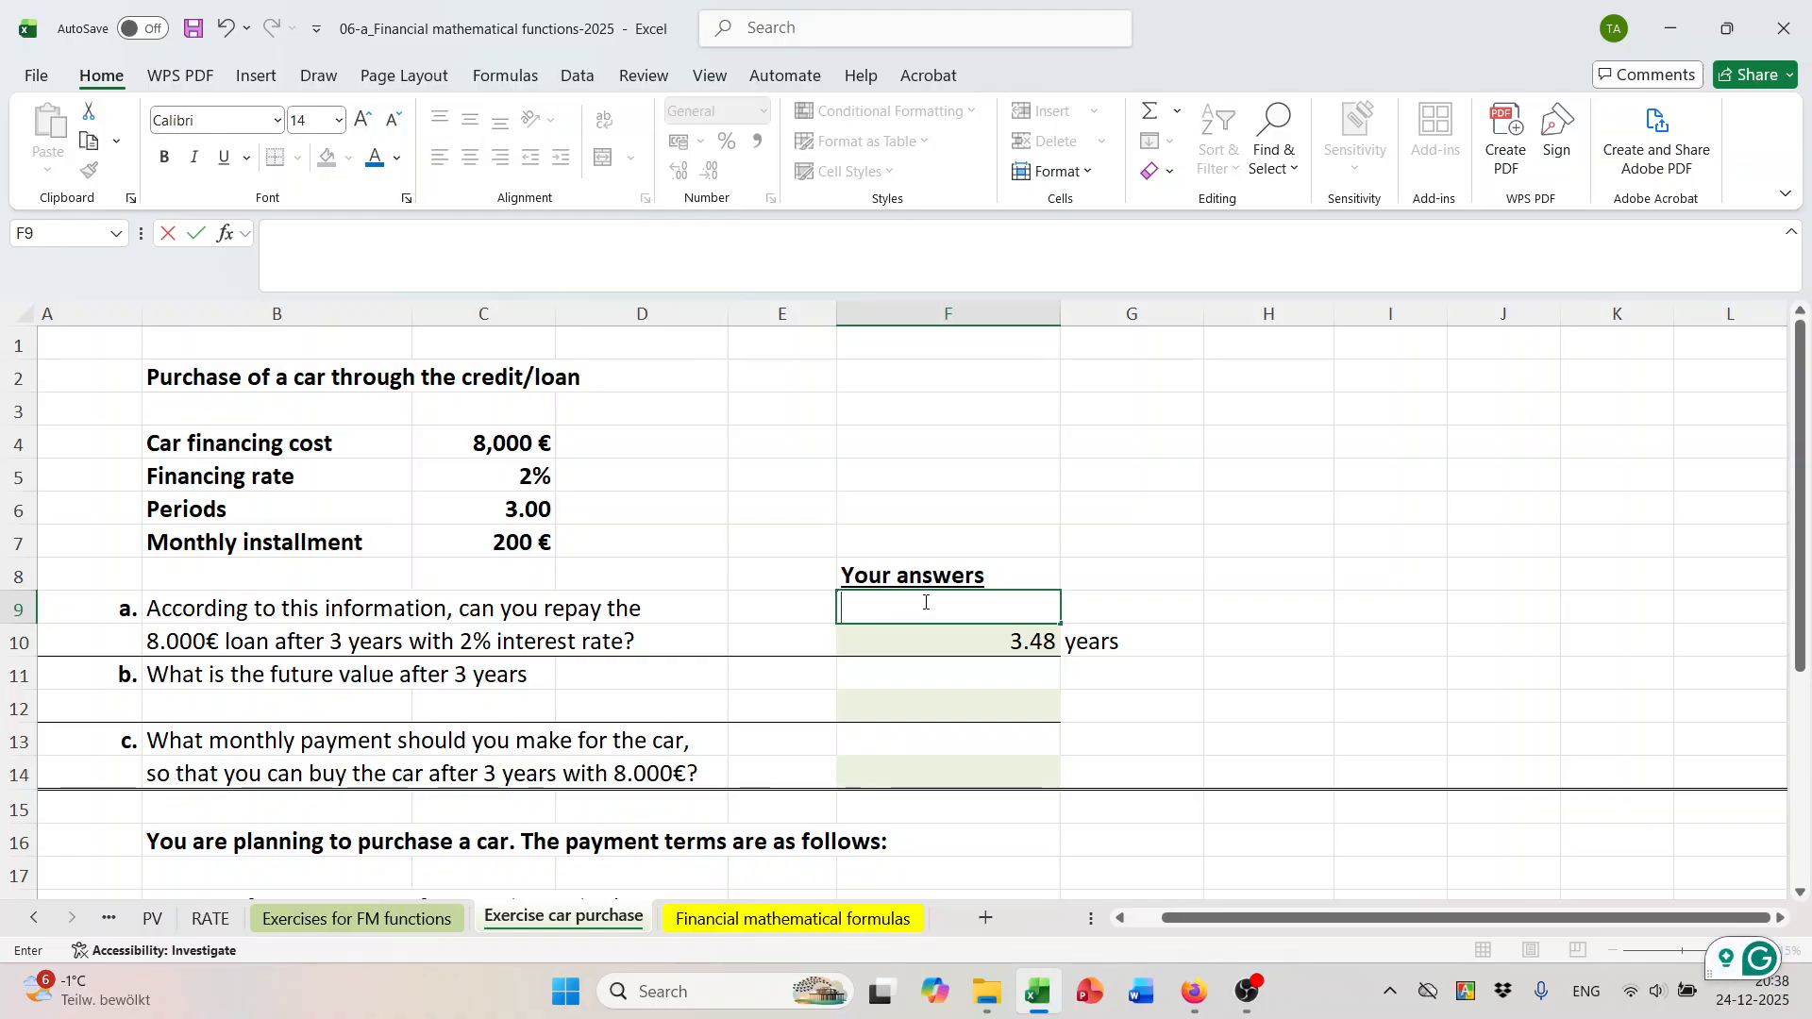
Enter the note "It is not possible to repay in 3 years" in H10.
left_click(1243, 643)
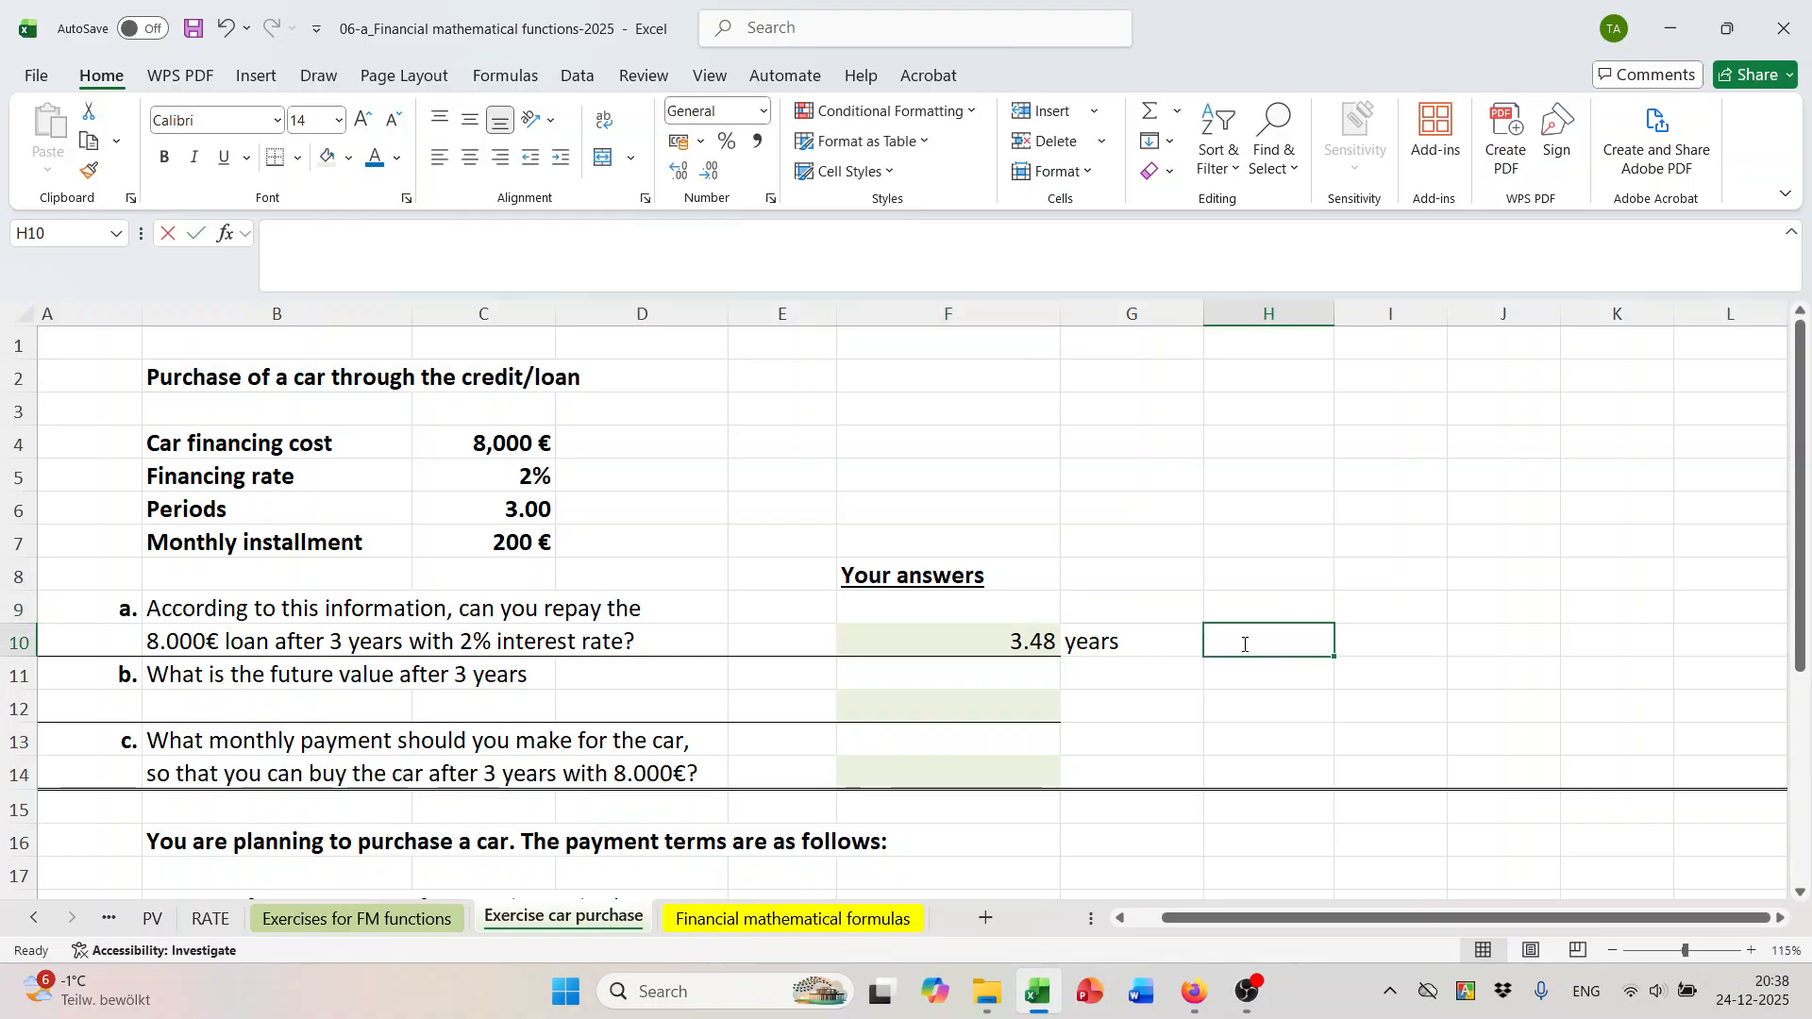
type("It is")
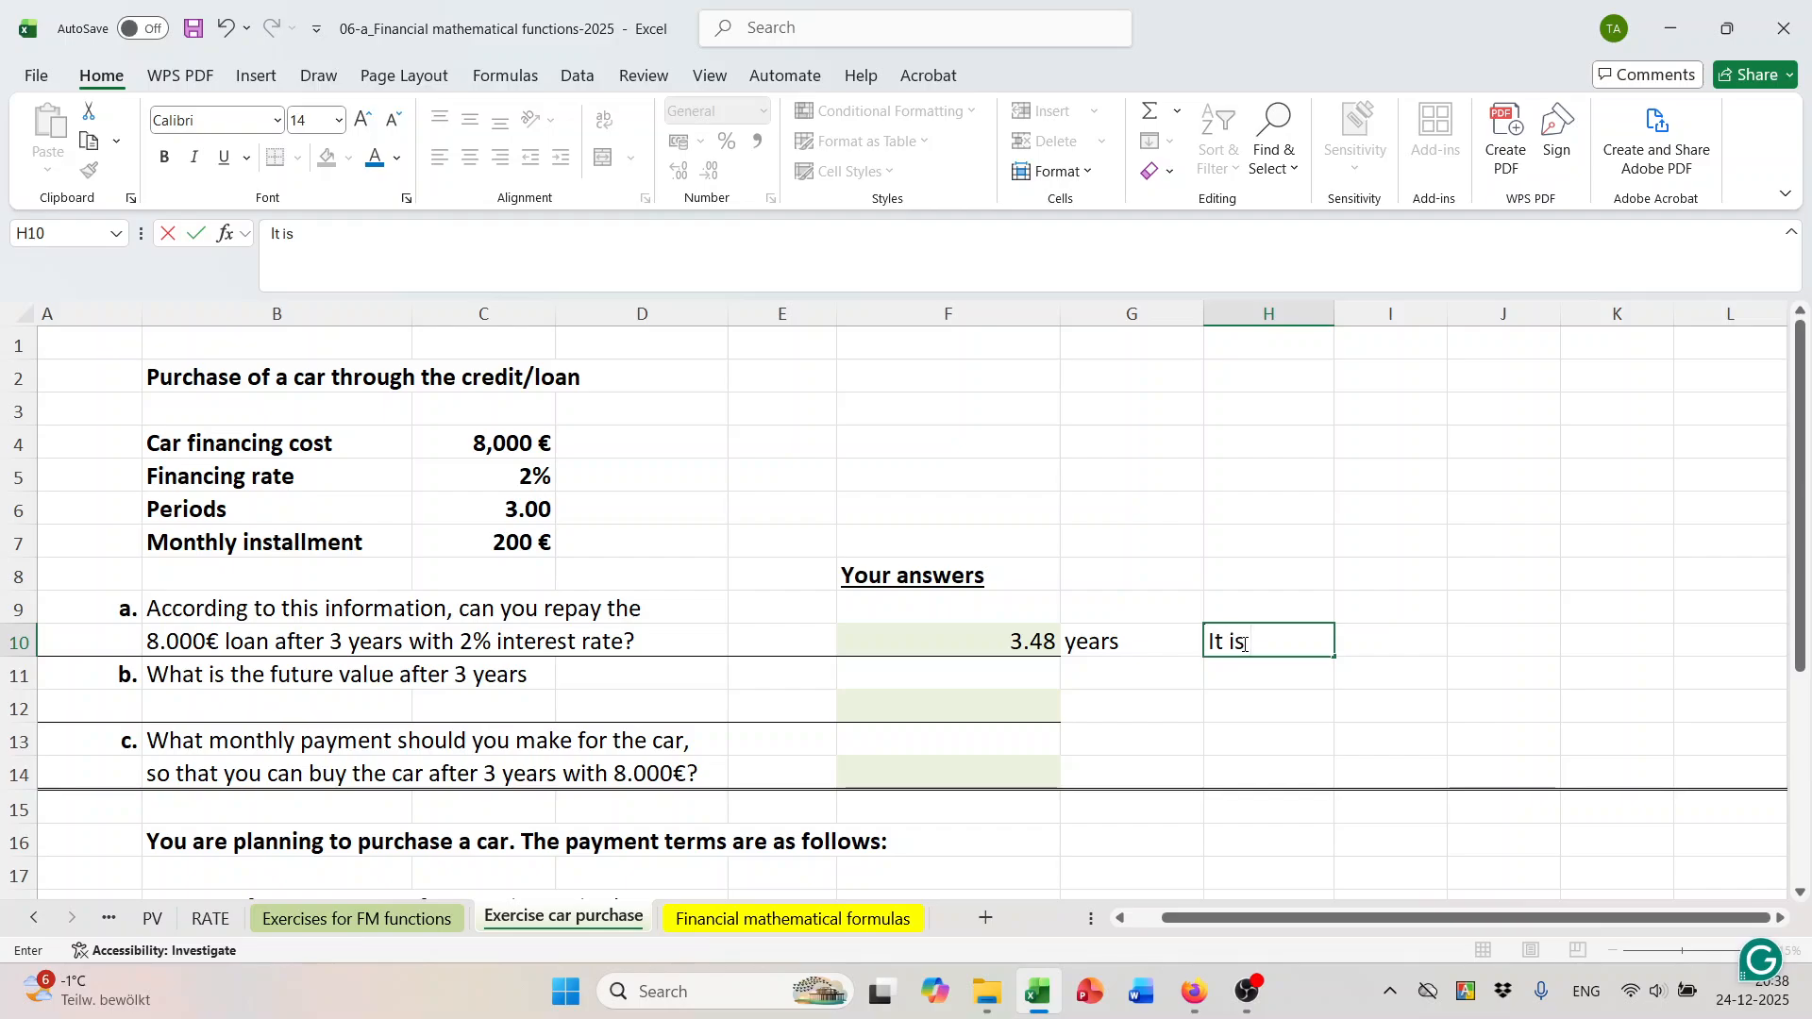
type(" not possible t")
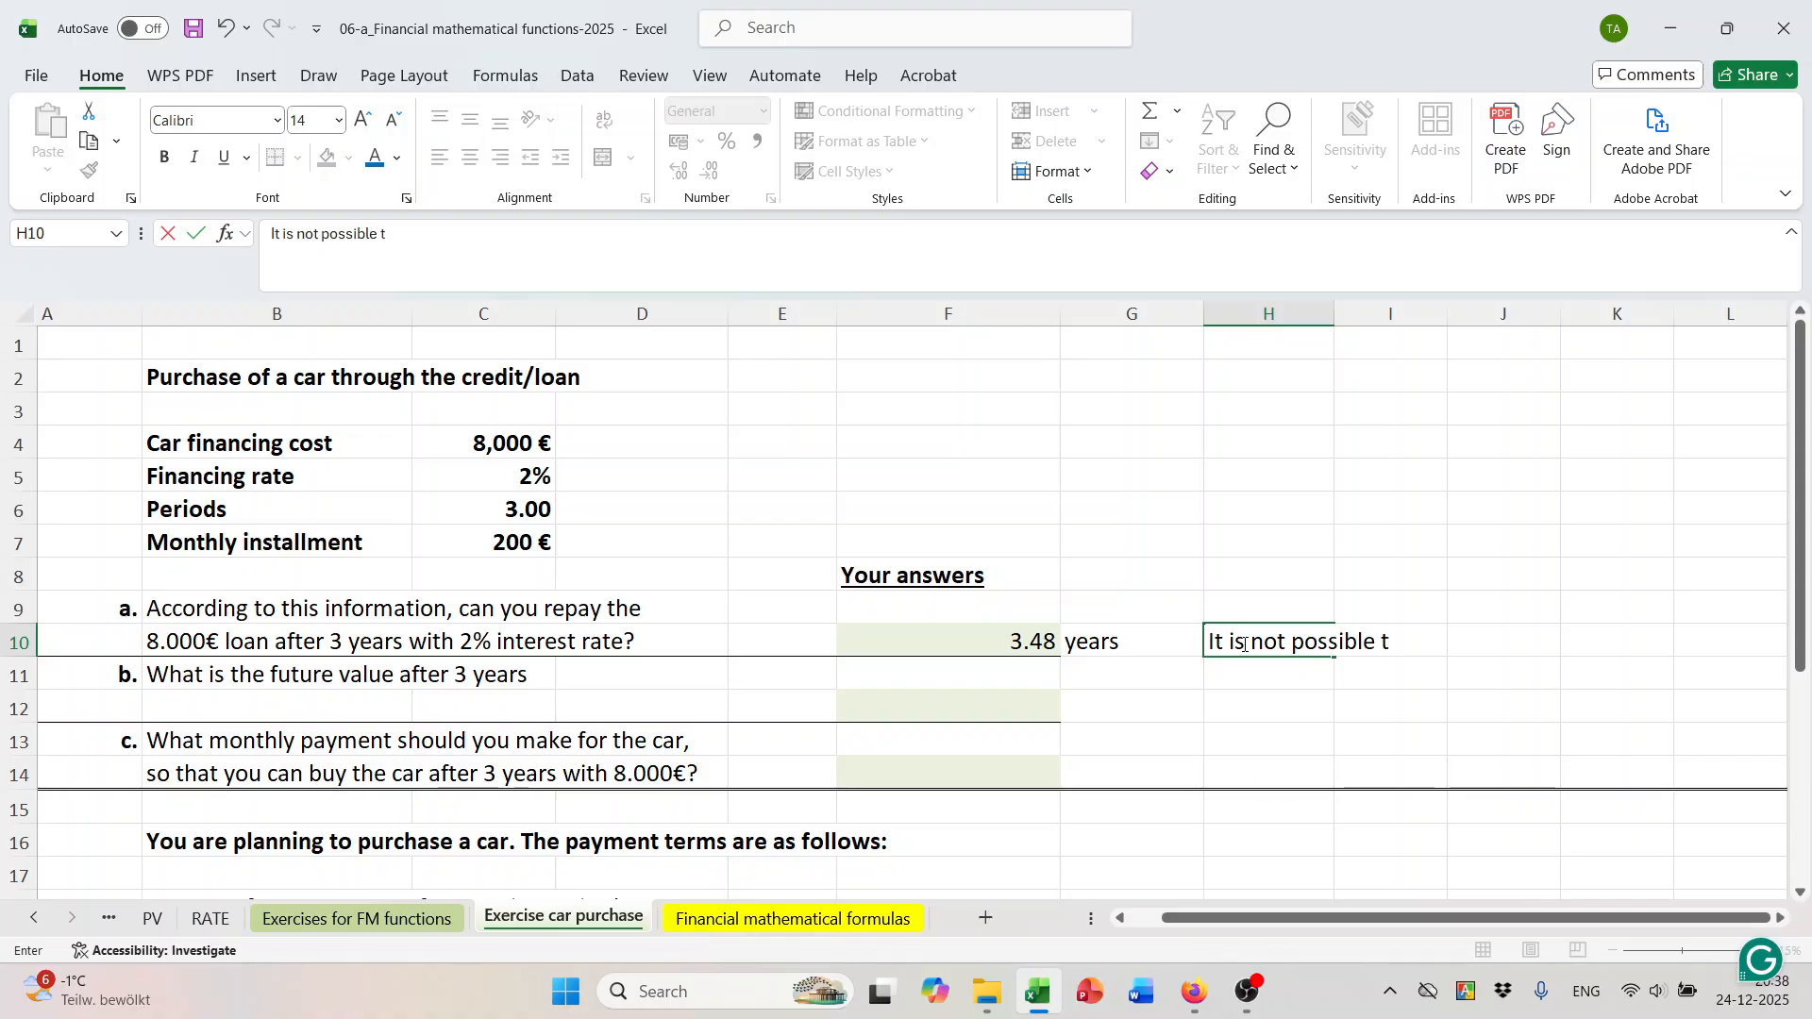
type("o repay in")
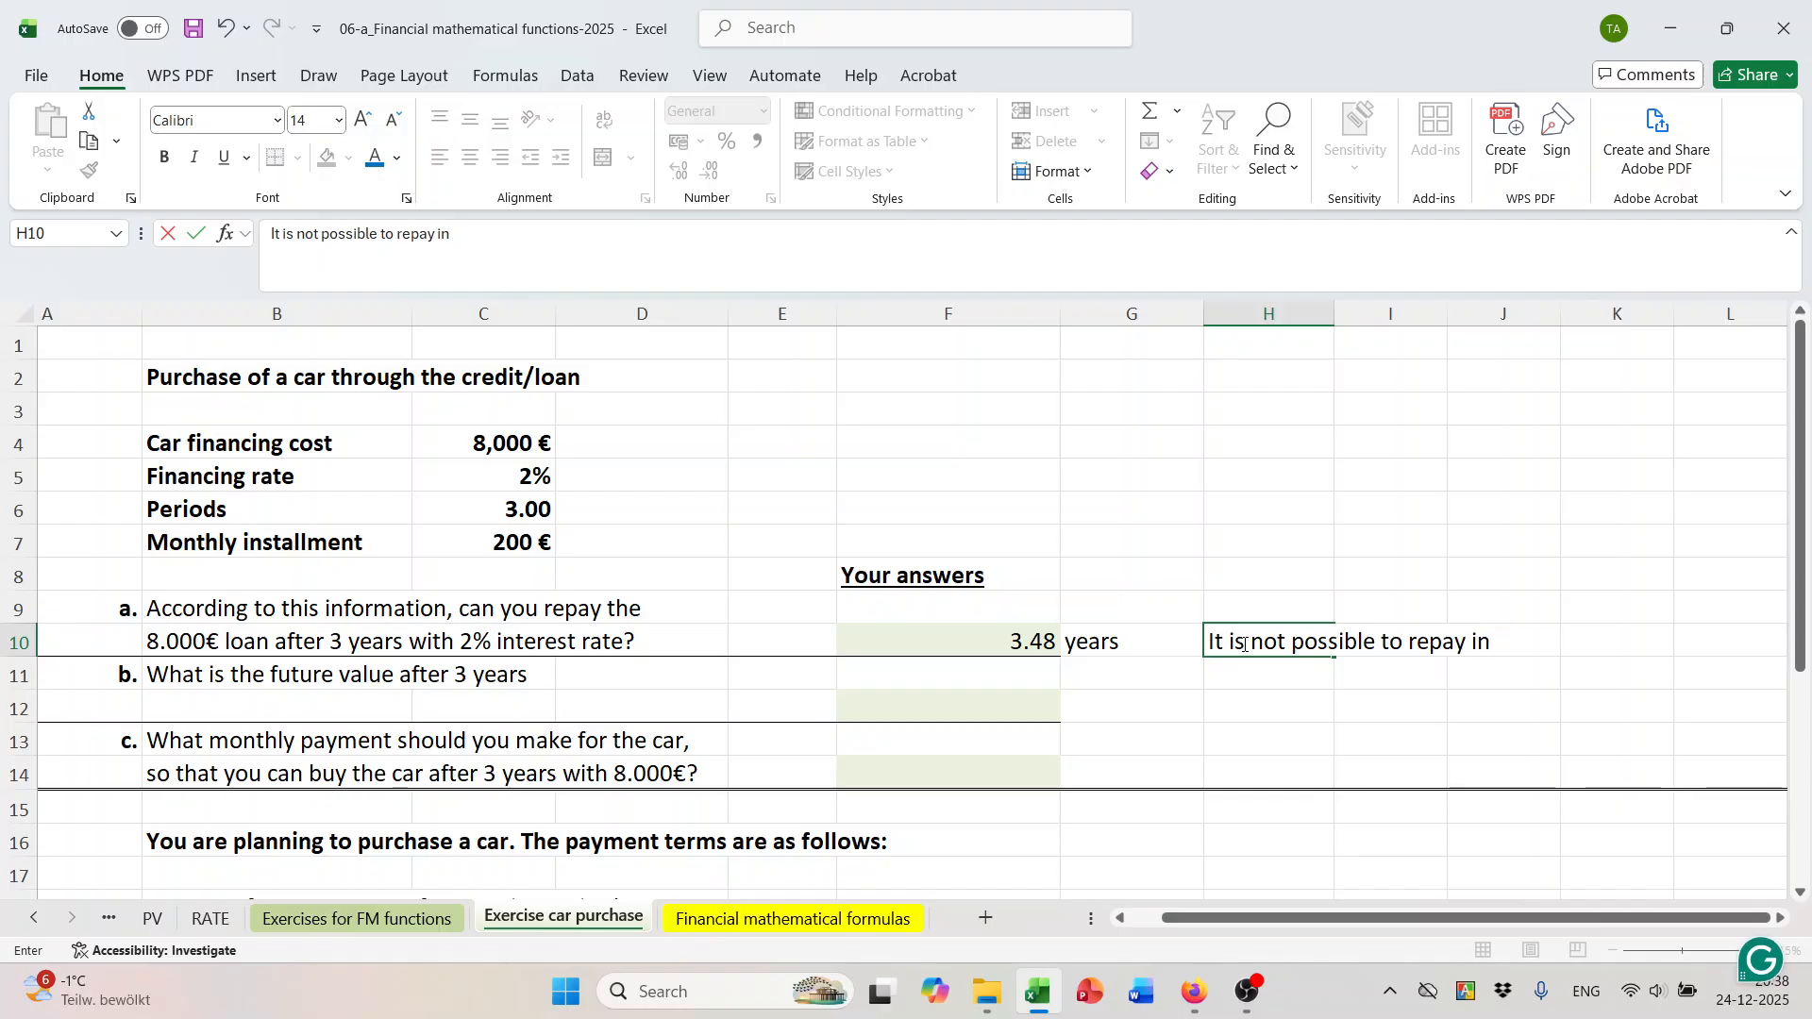
type(" 3 years")
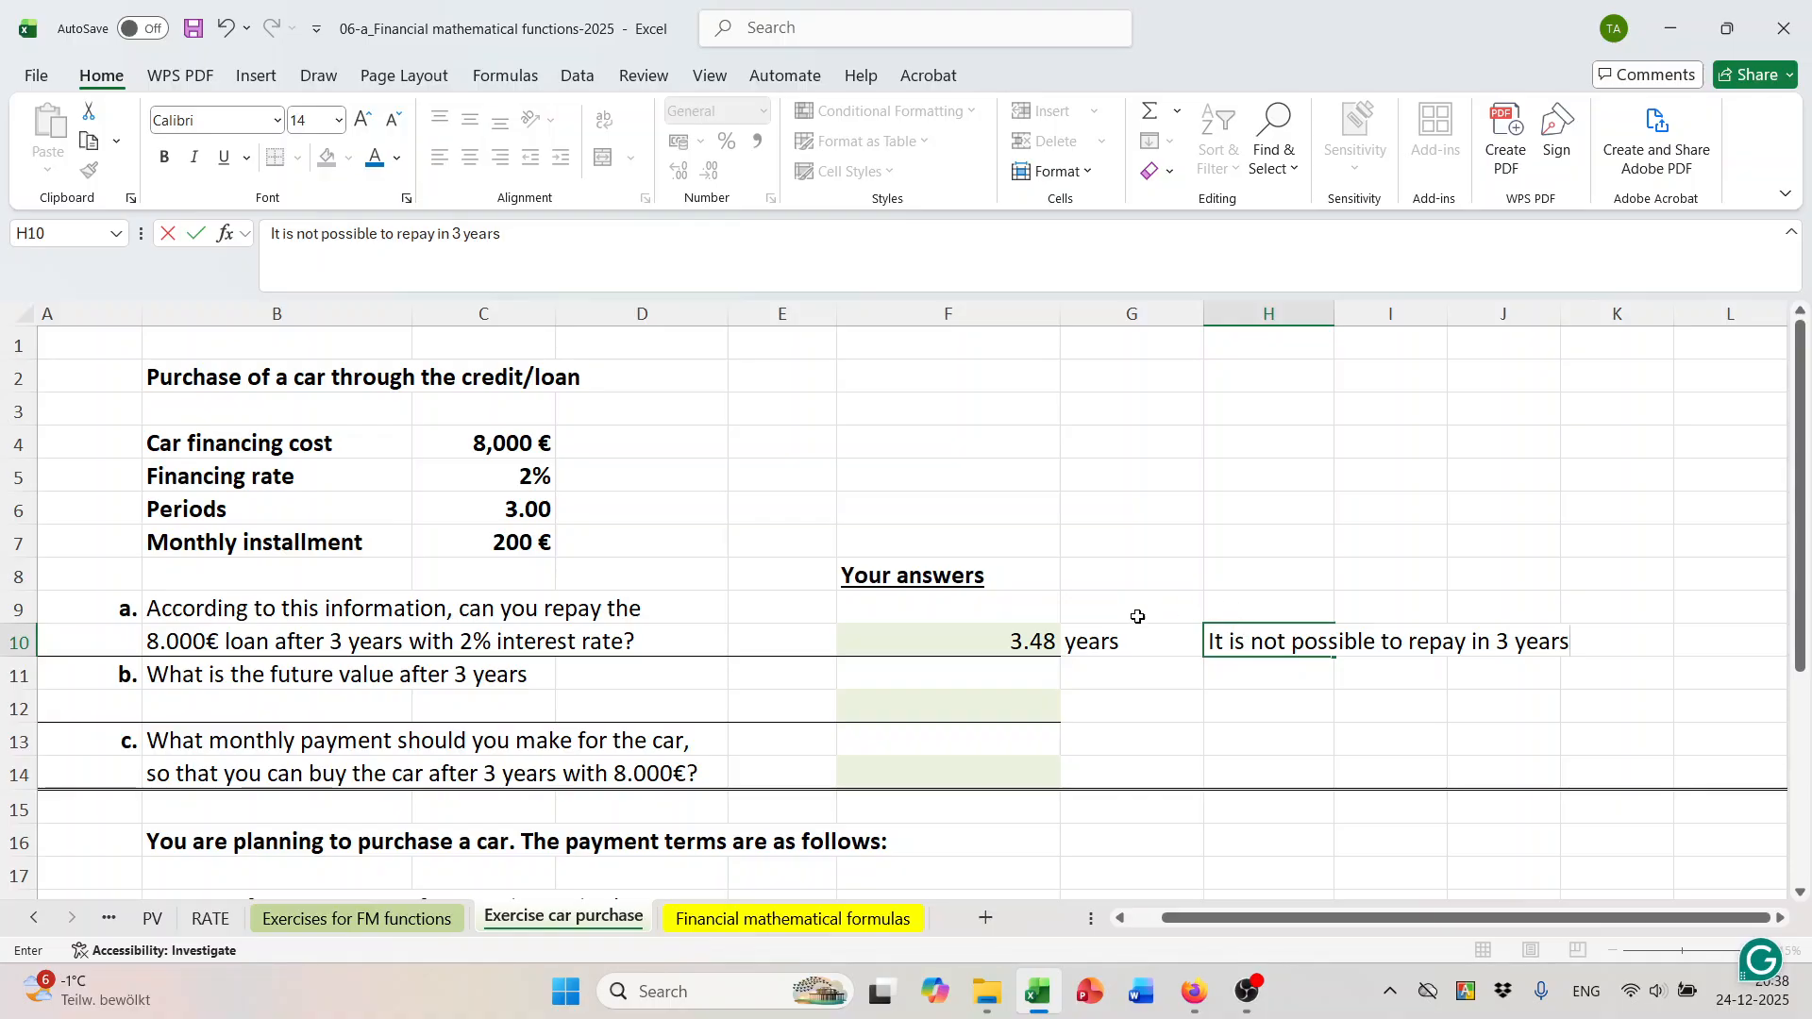
Insert the FV function in answer cell F12 for question b and move its arguments dialog clear of the loan data.
left_click(955, 702)
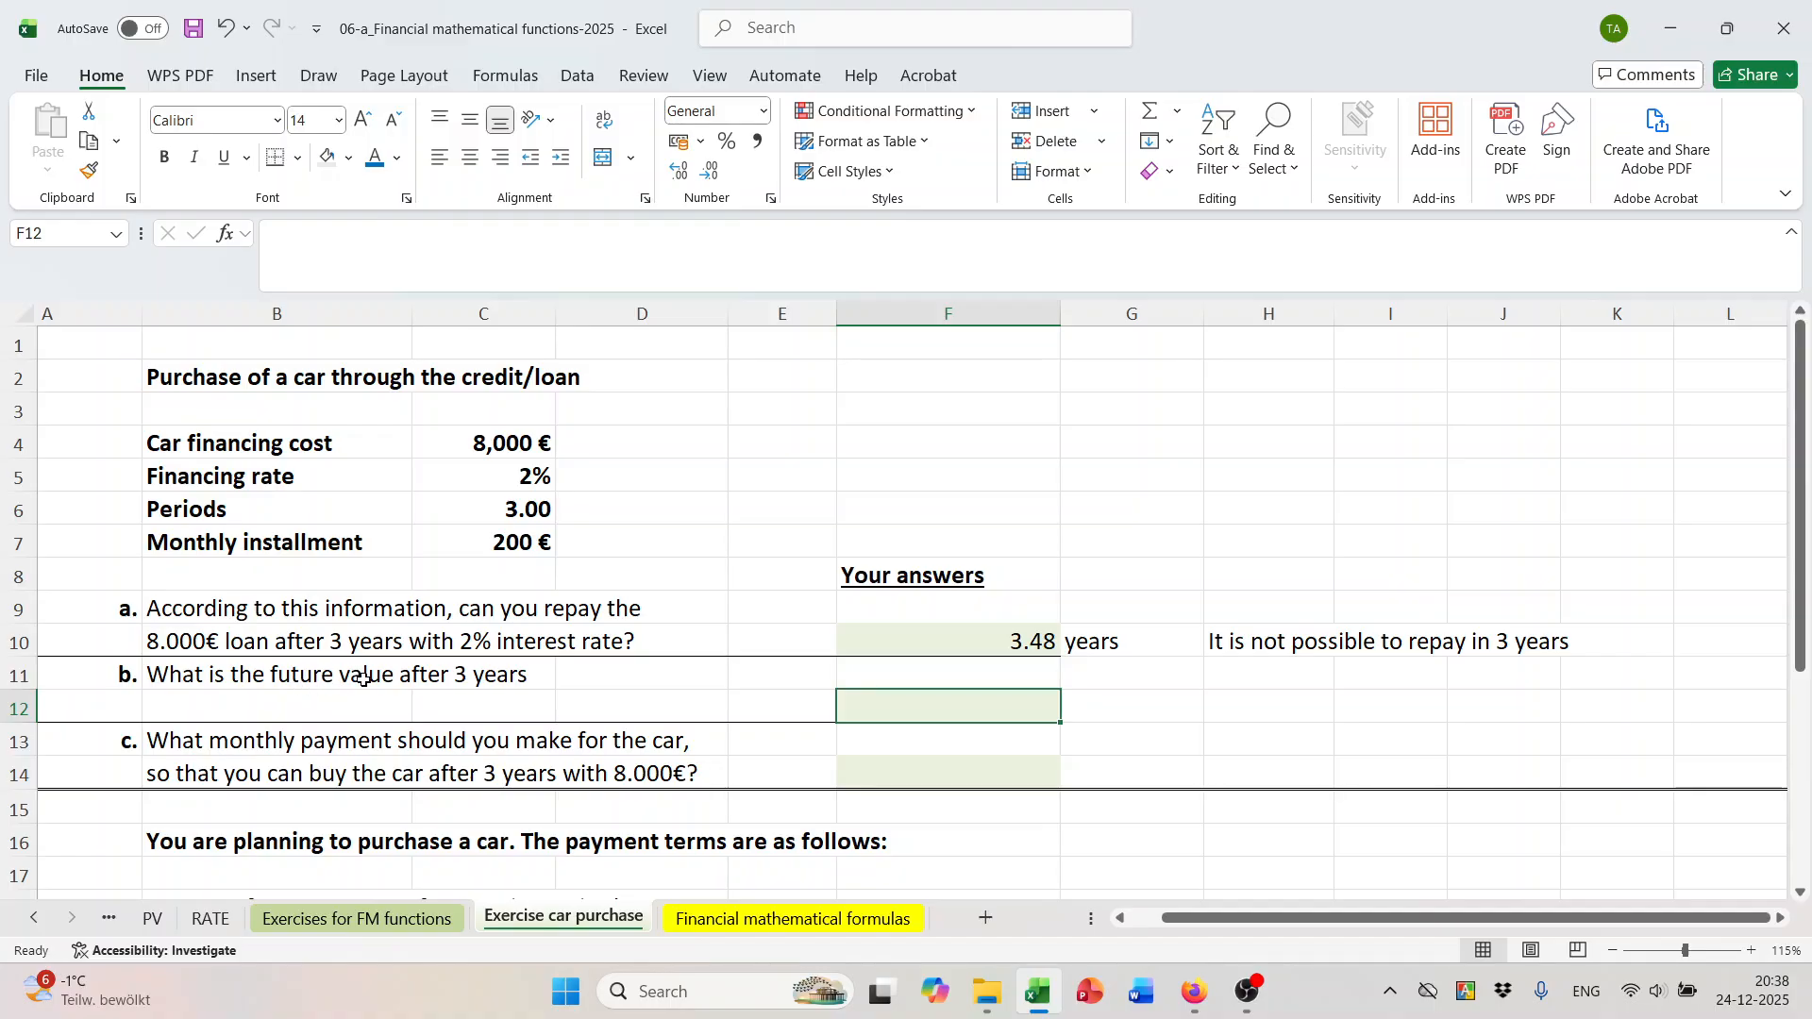
left_click(224, 233)
left_click(1236, 472)
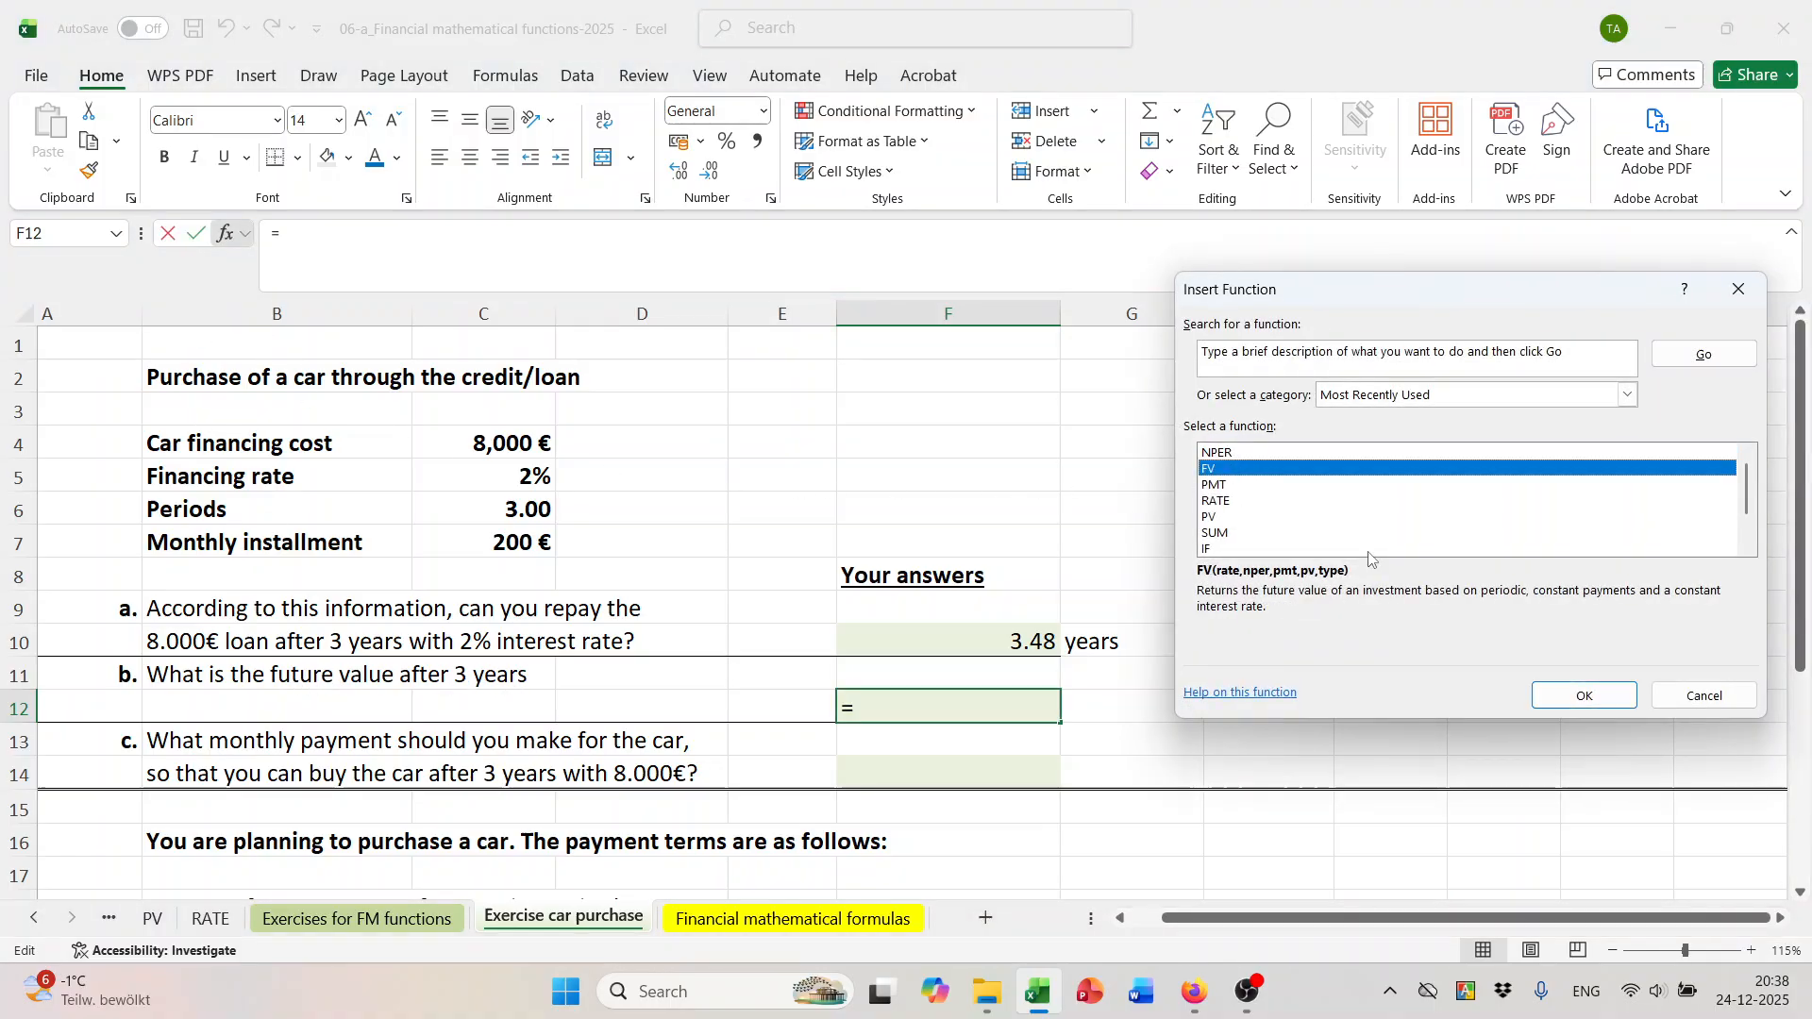
left_click(1585, 696)
left_click_drag(1207, 322, 1346, 538)
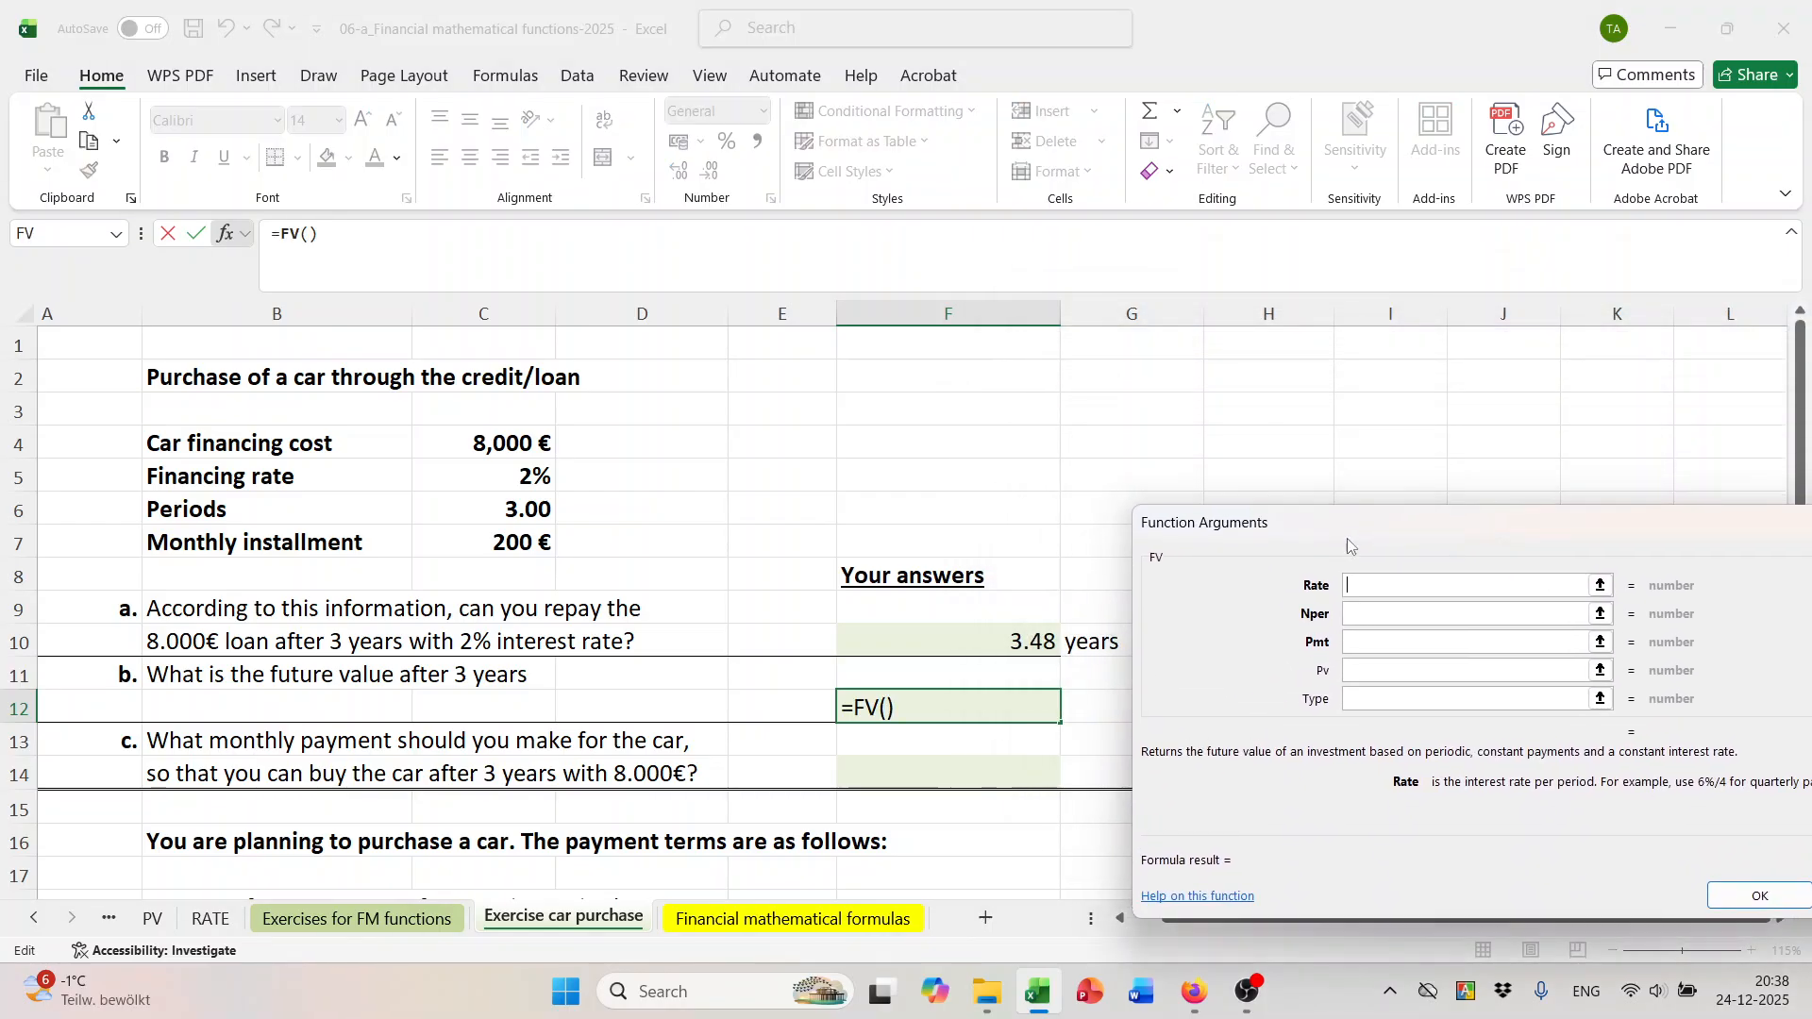
Complete the FV function in F12 with rate 2%, 3 periods, payment -200*12 and present value 8000.
type("2%")
left_click(1369, 610)
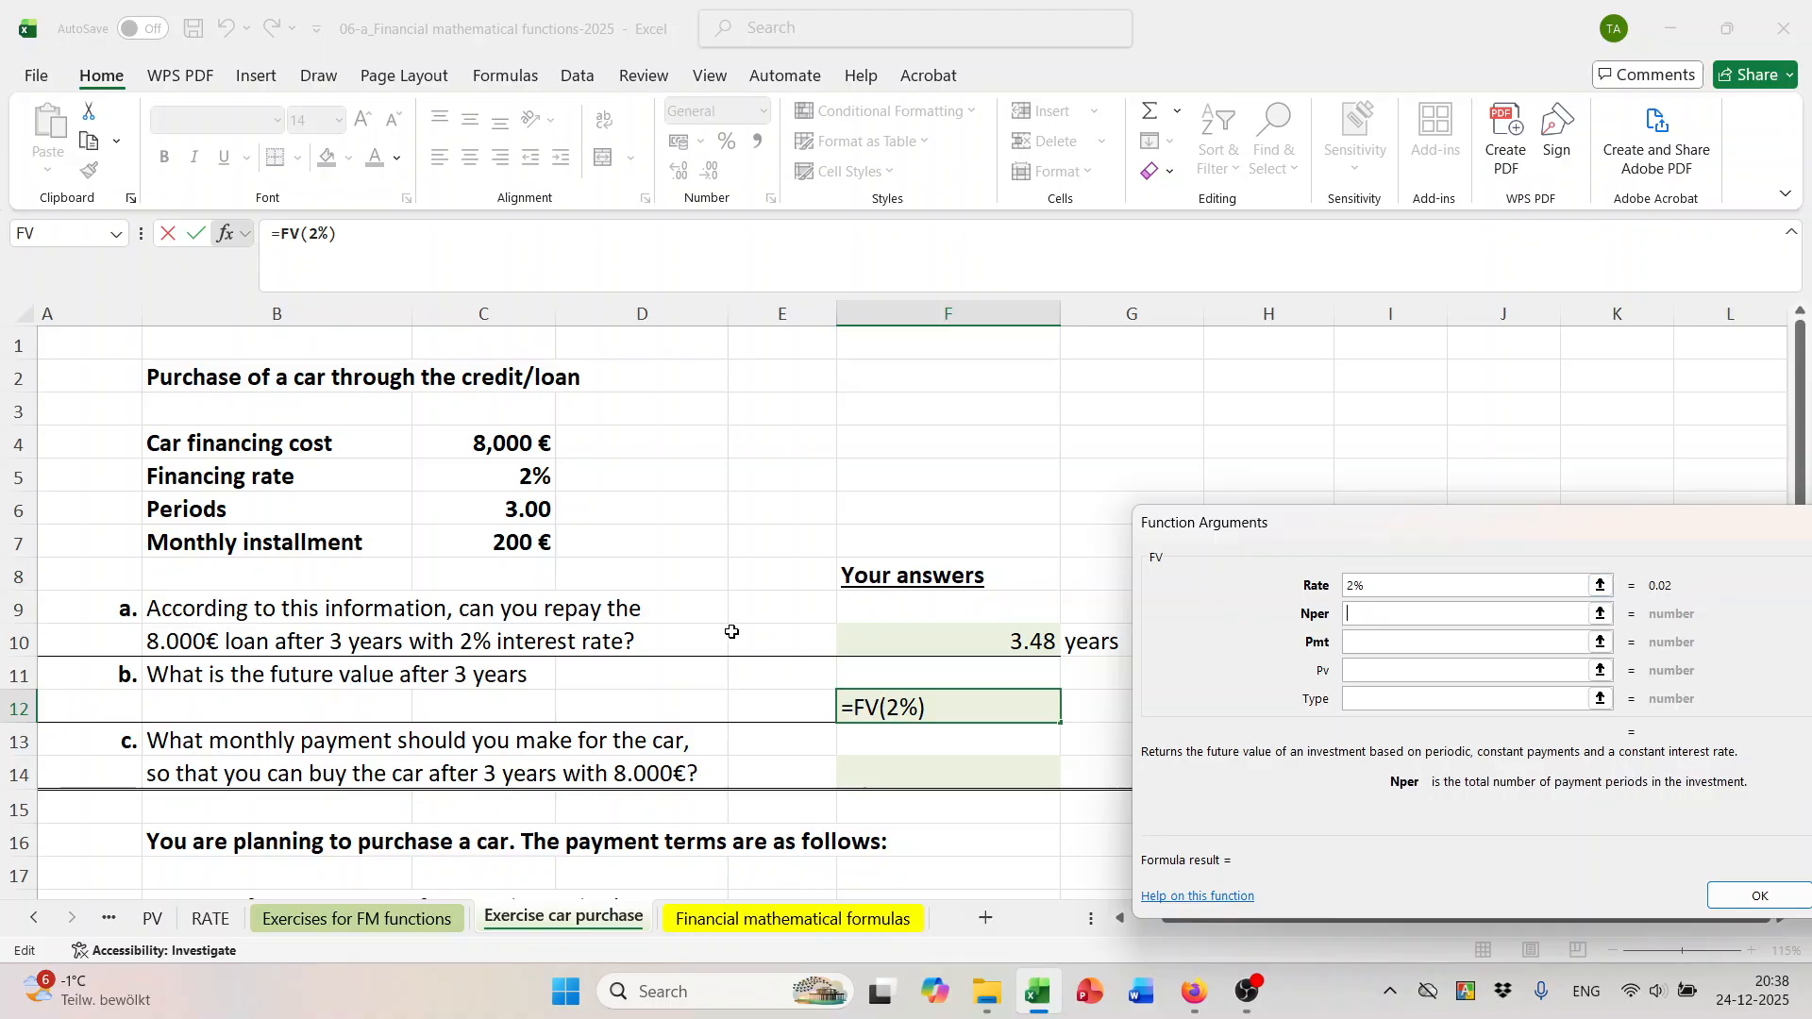
type("3")
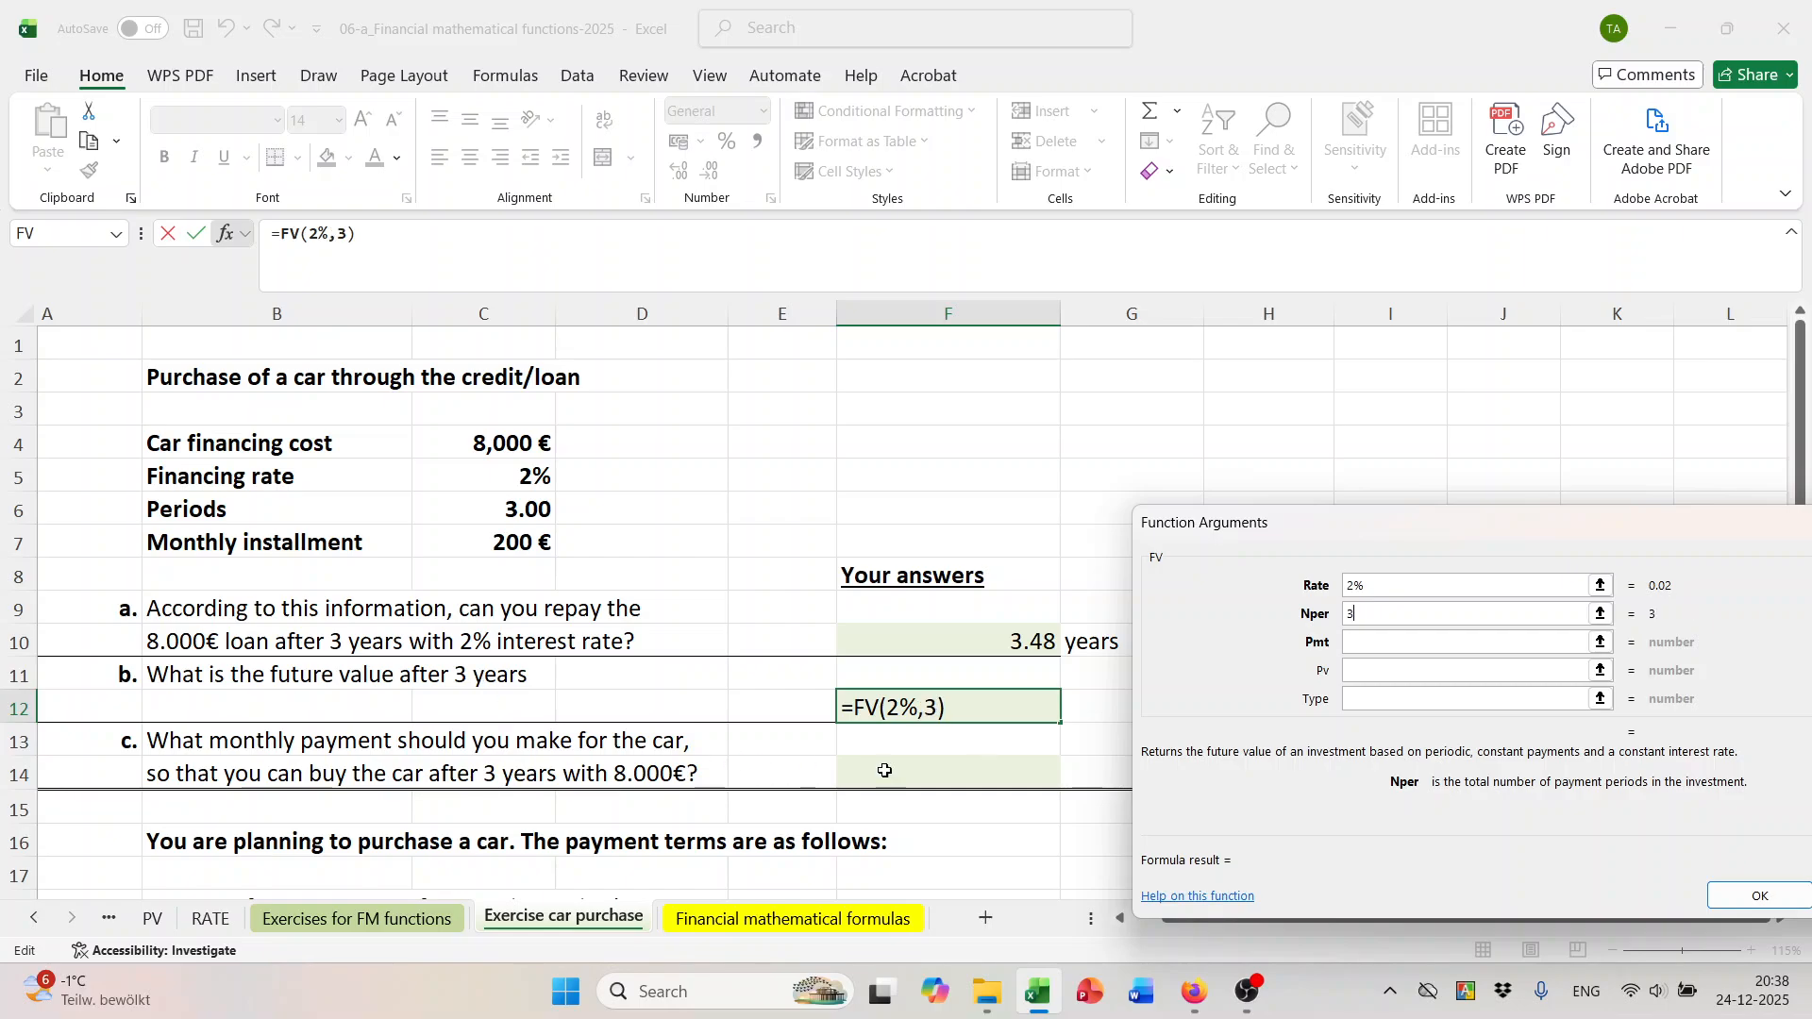
left_click(1401, 646)
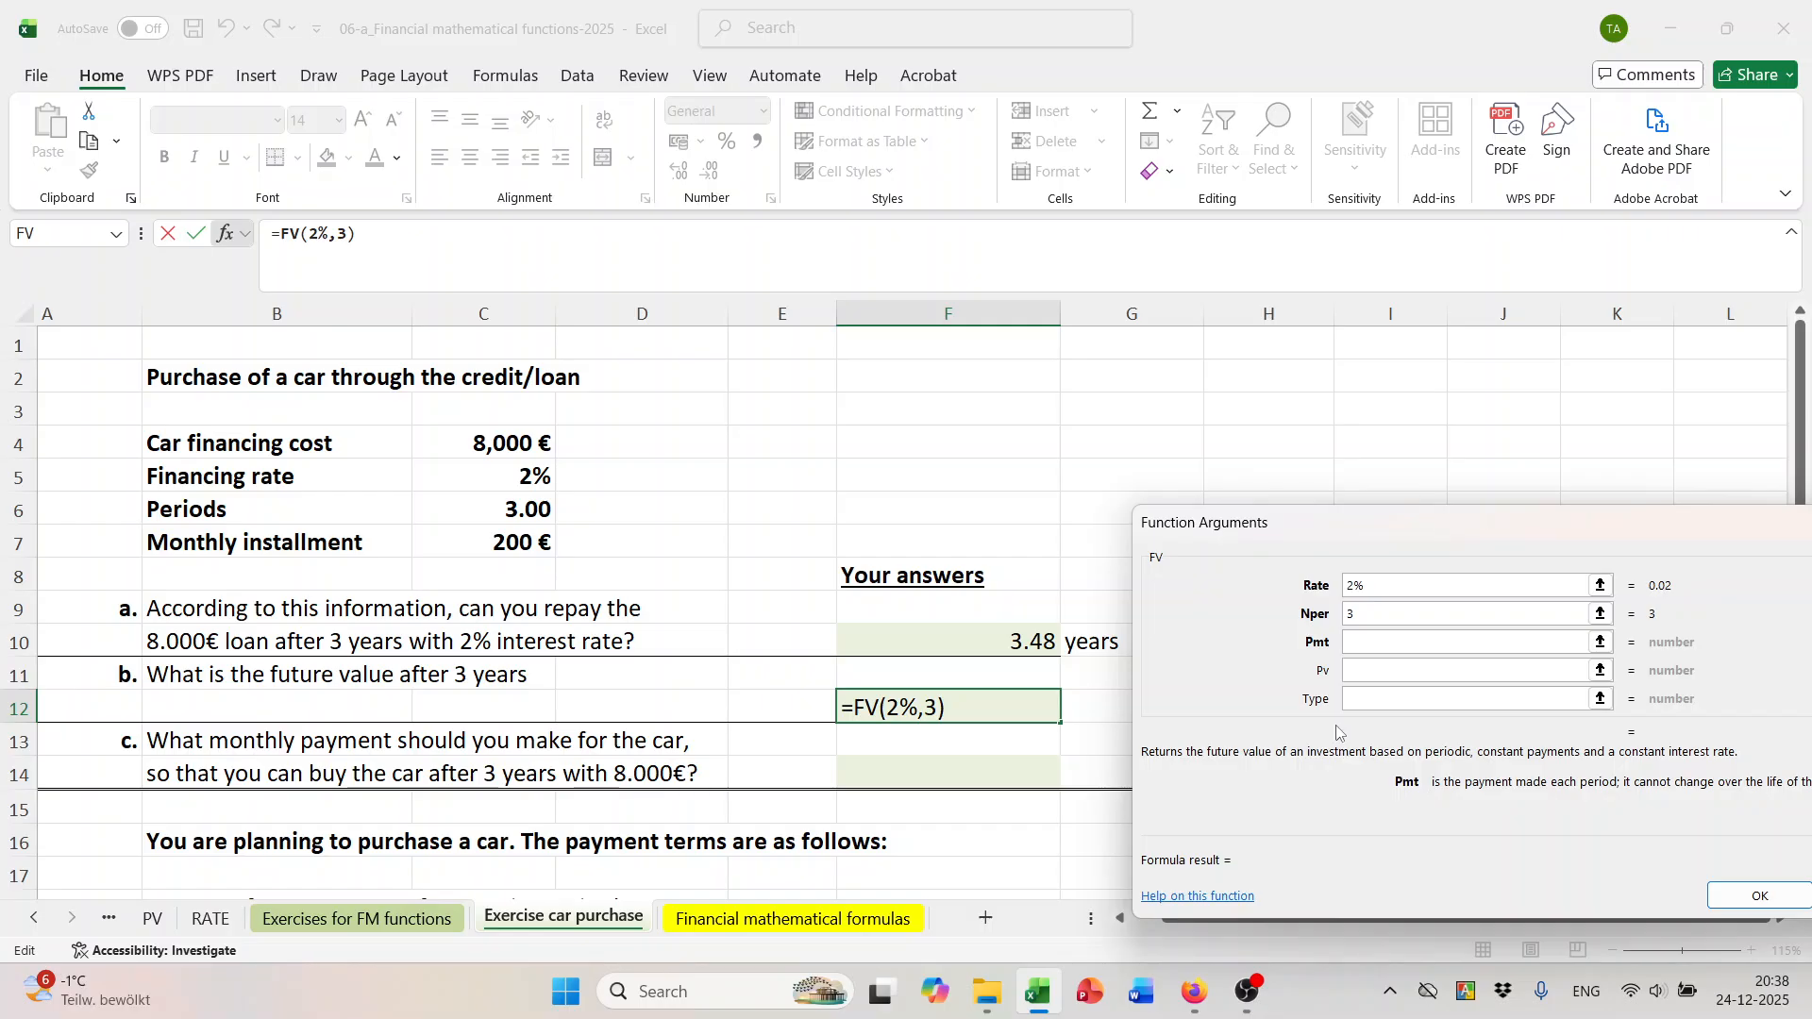
type("-200")
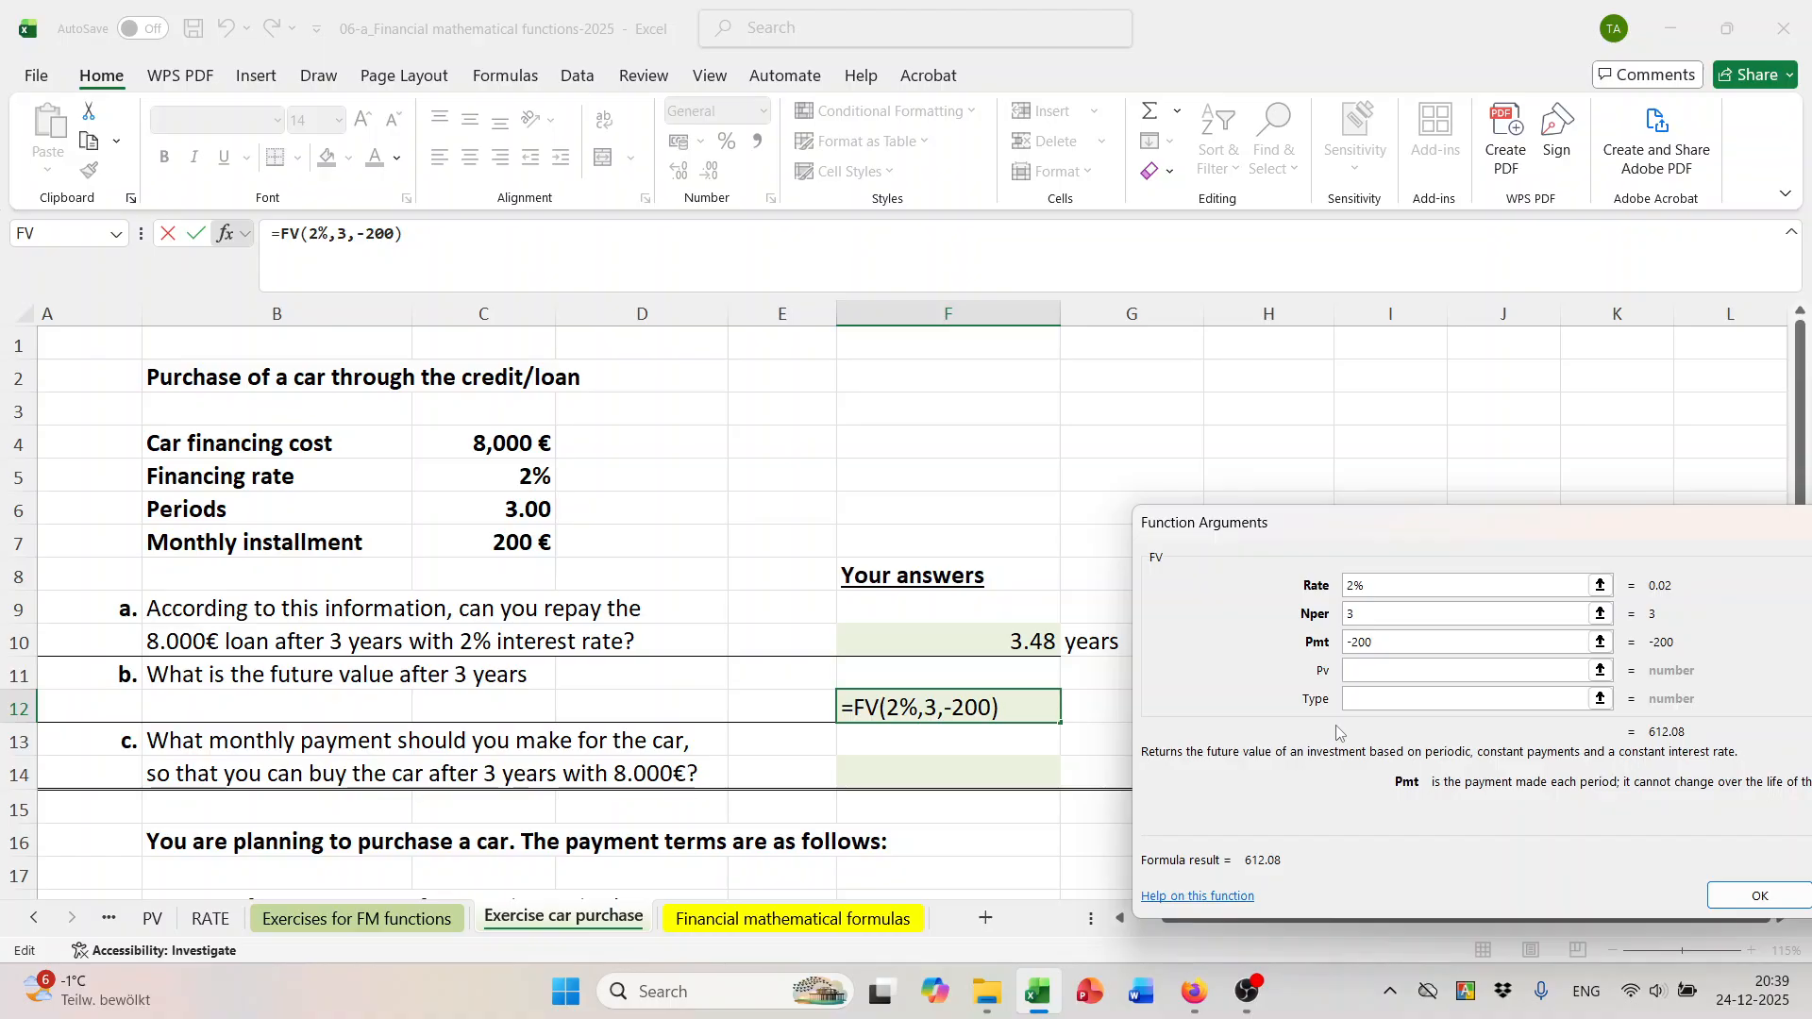
type("*12")
left_click(1576, 671)
type("8000")
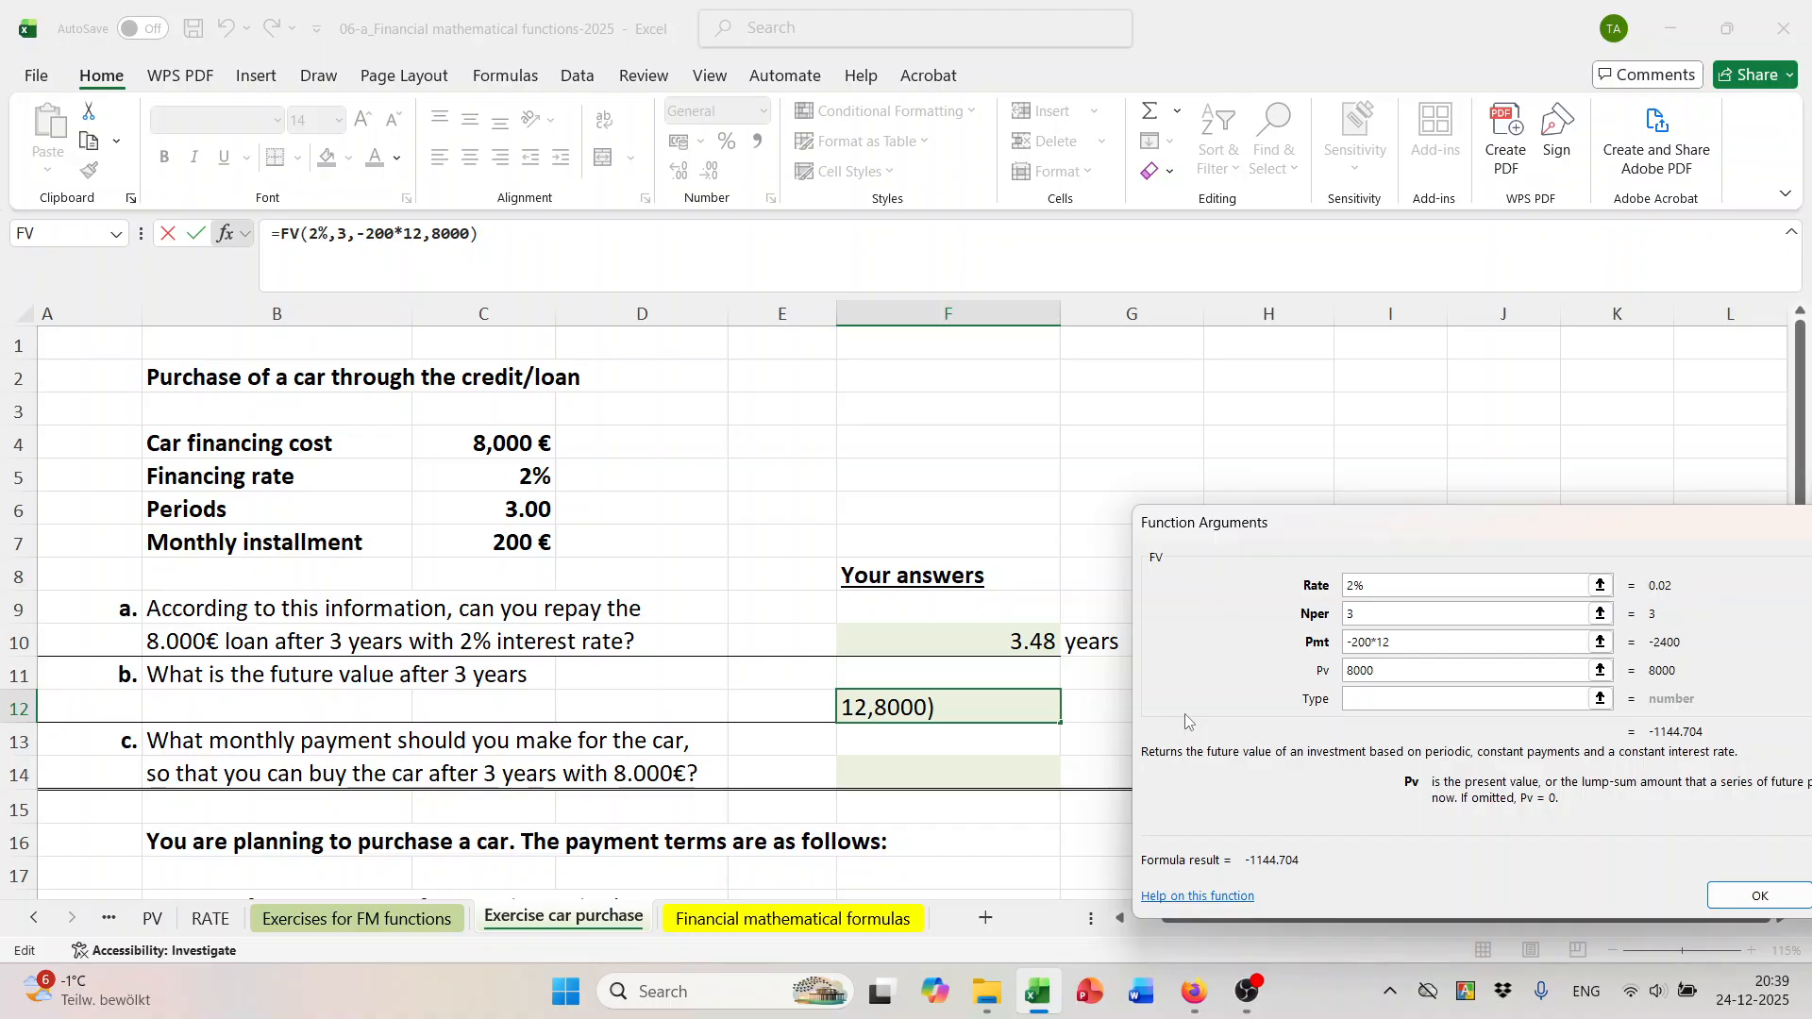
left_click(1727, 892)
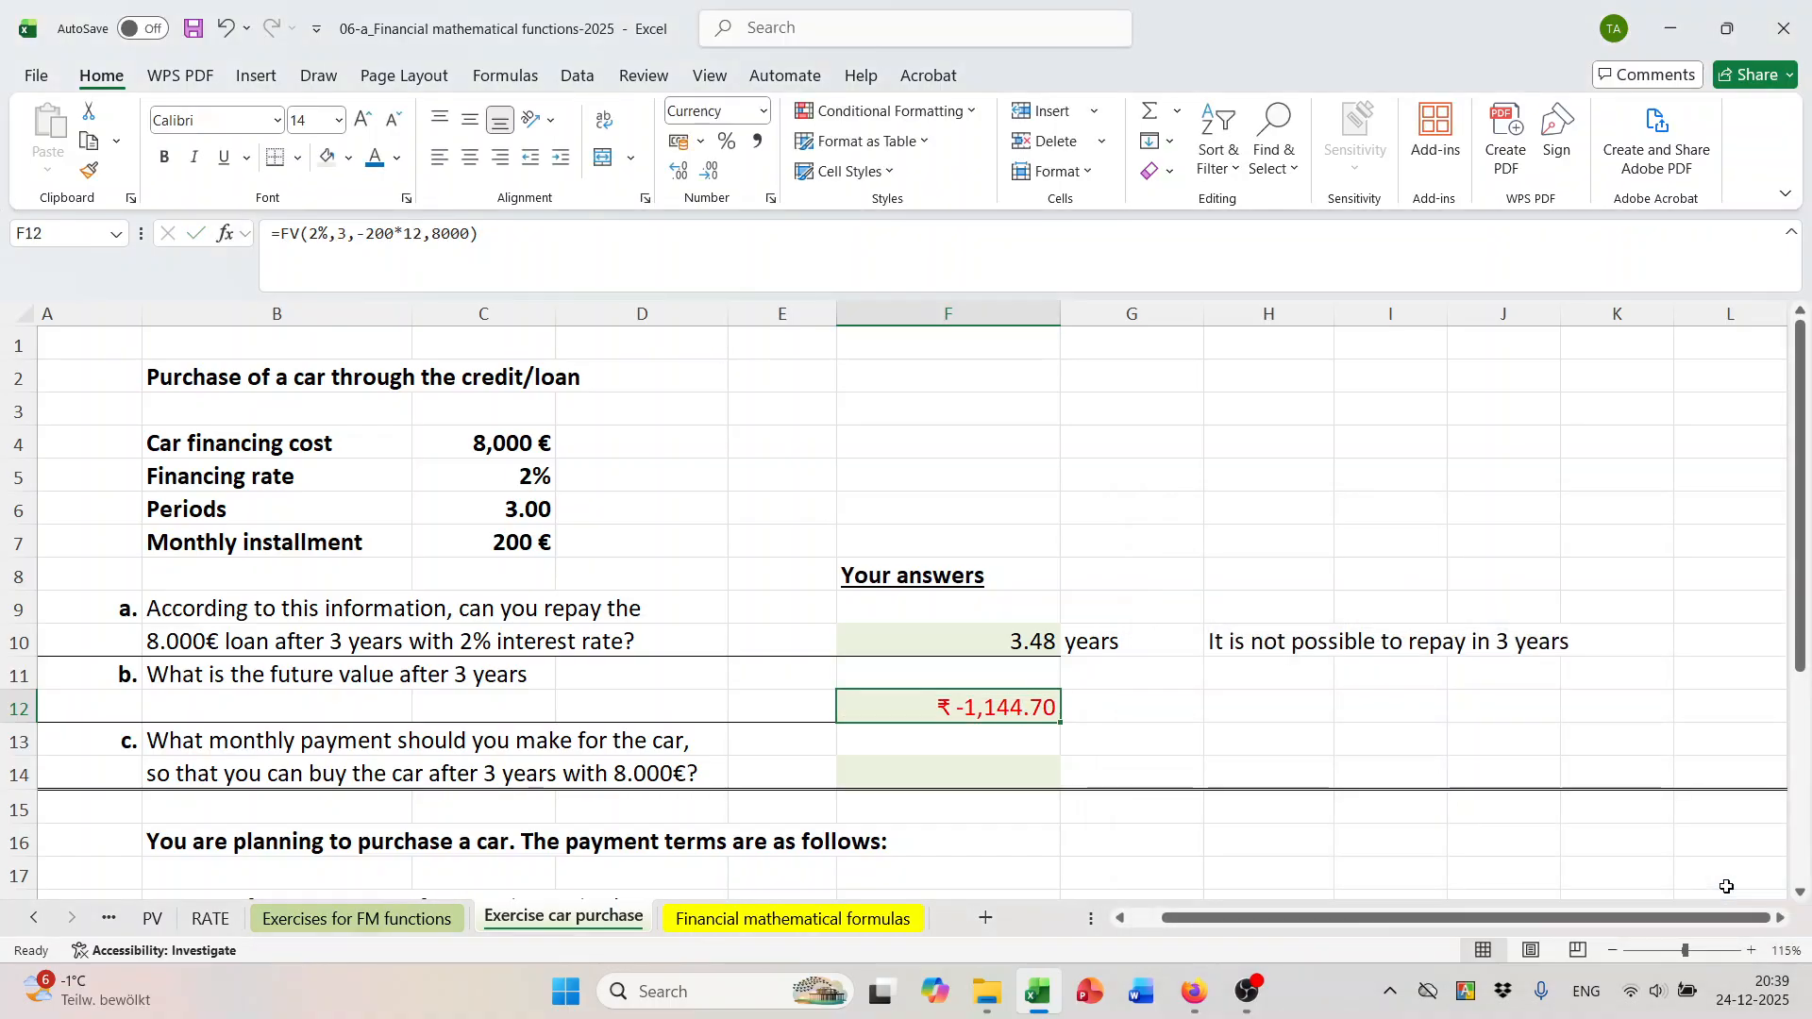
Format the future value in F12 with the Euro (€ 123) accounting format.
left_click(699, 142)
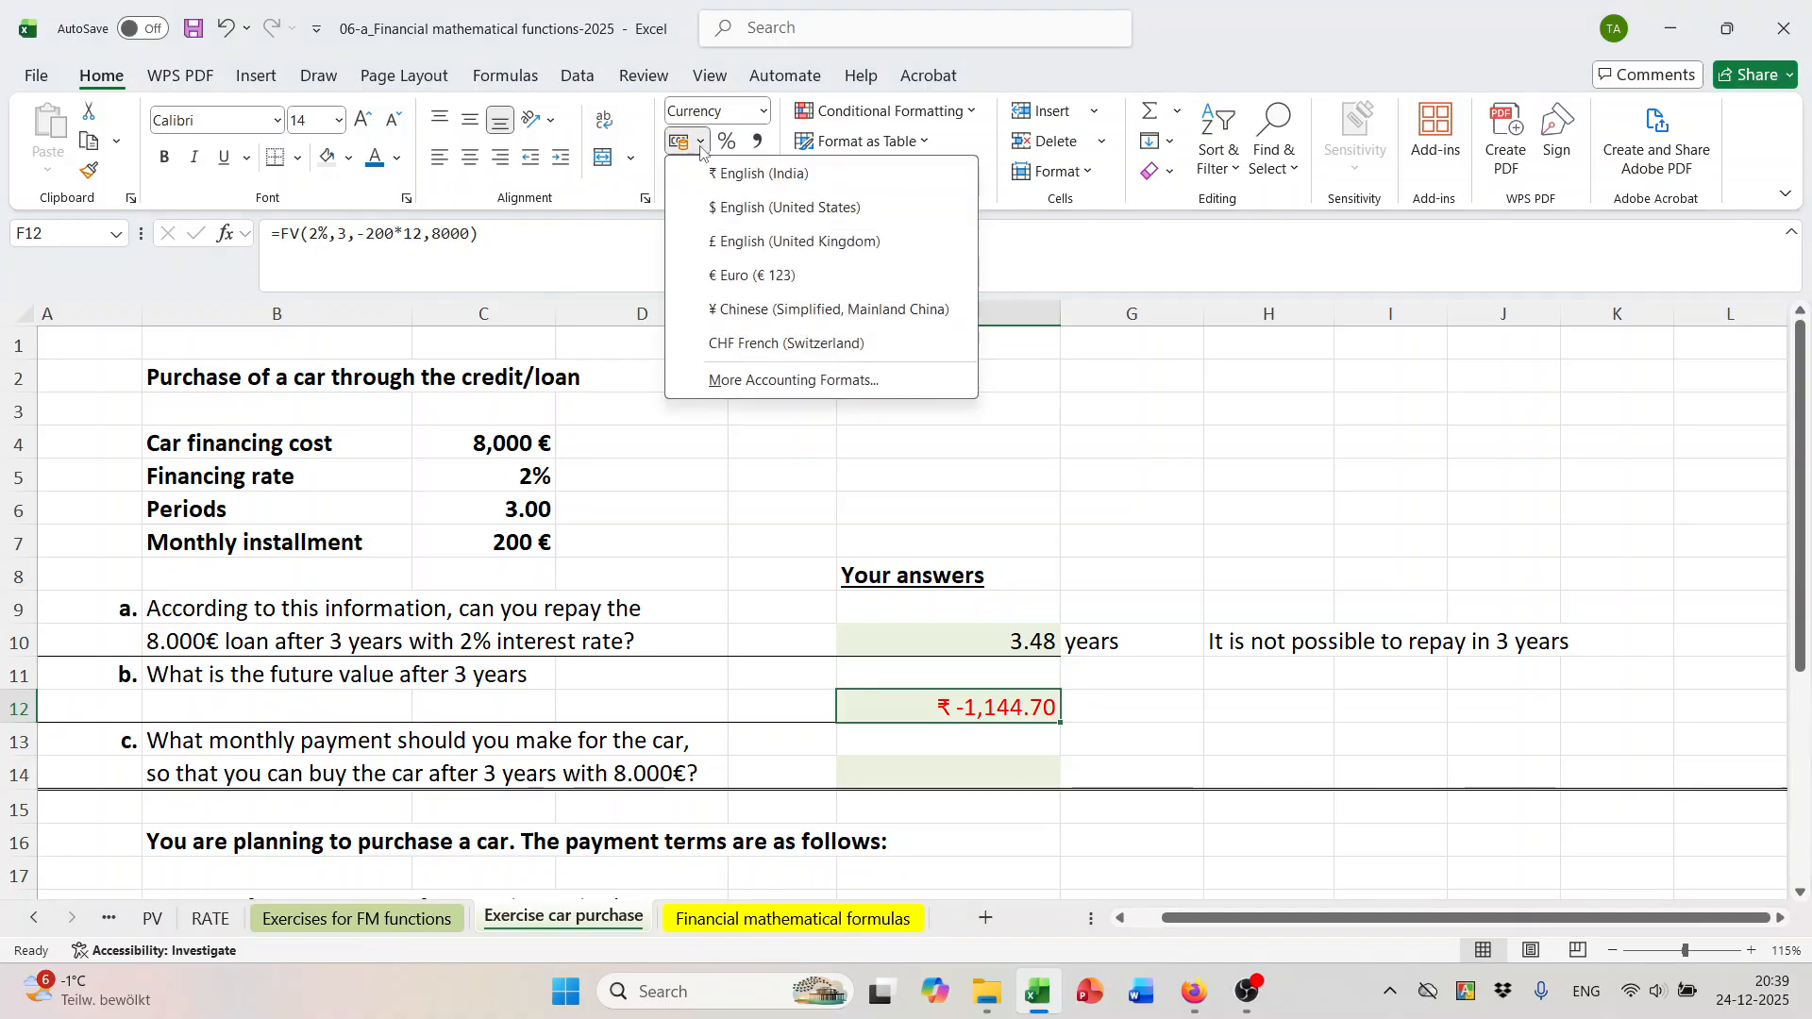
left_click(752, 275)
scroll(1163, 688, "down", 1)
scroll(1164, 688, "up", 1)
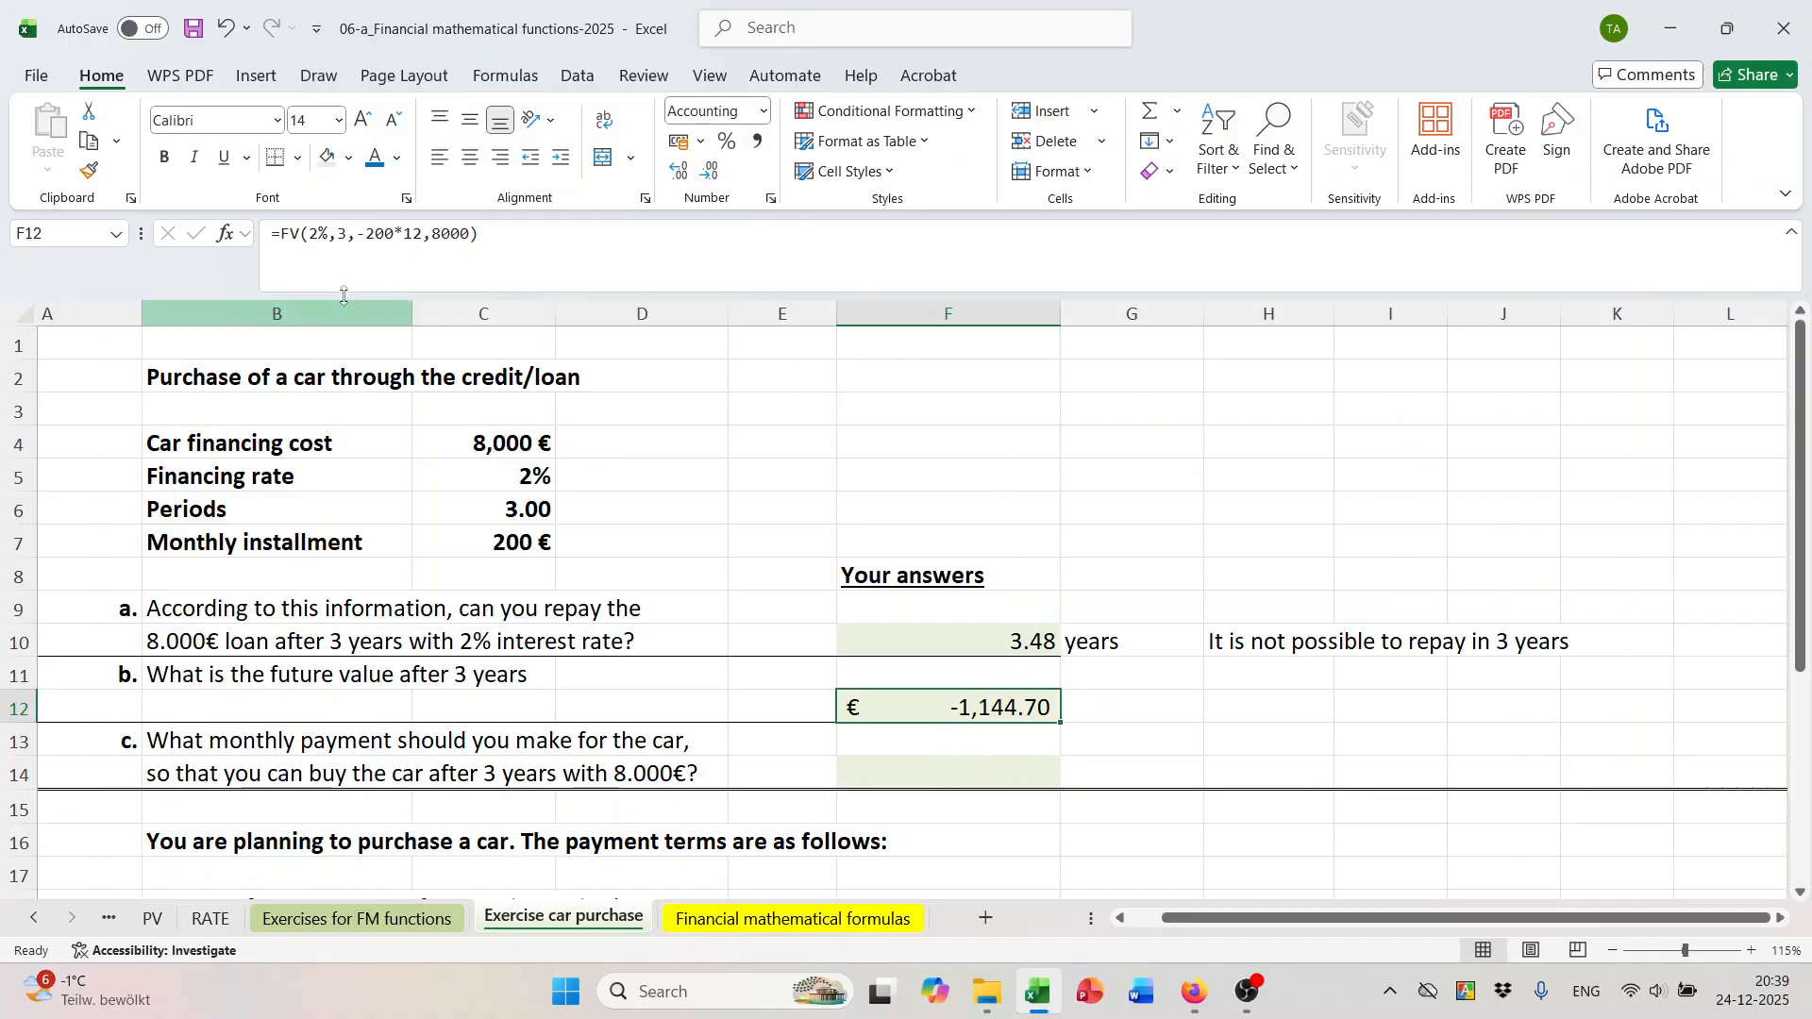
Review the arguments of the FV function in F12 with its dialog moved clear of the answers.
left_click(225, 233)
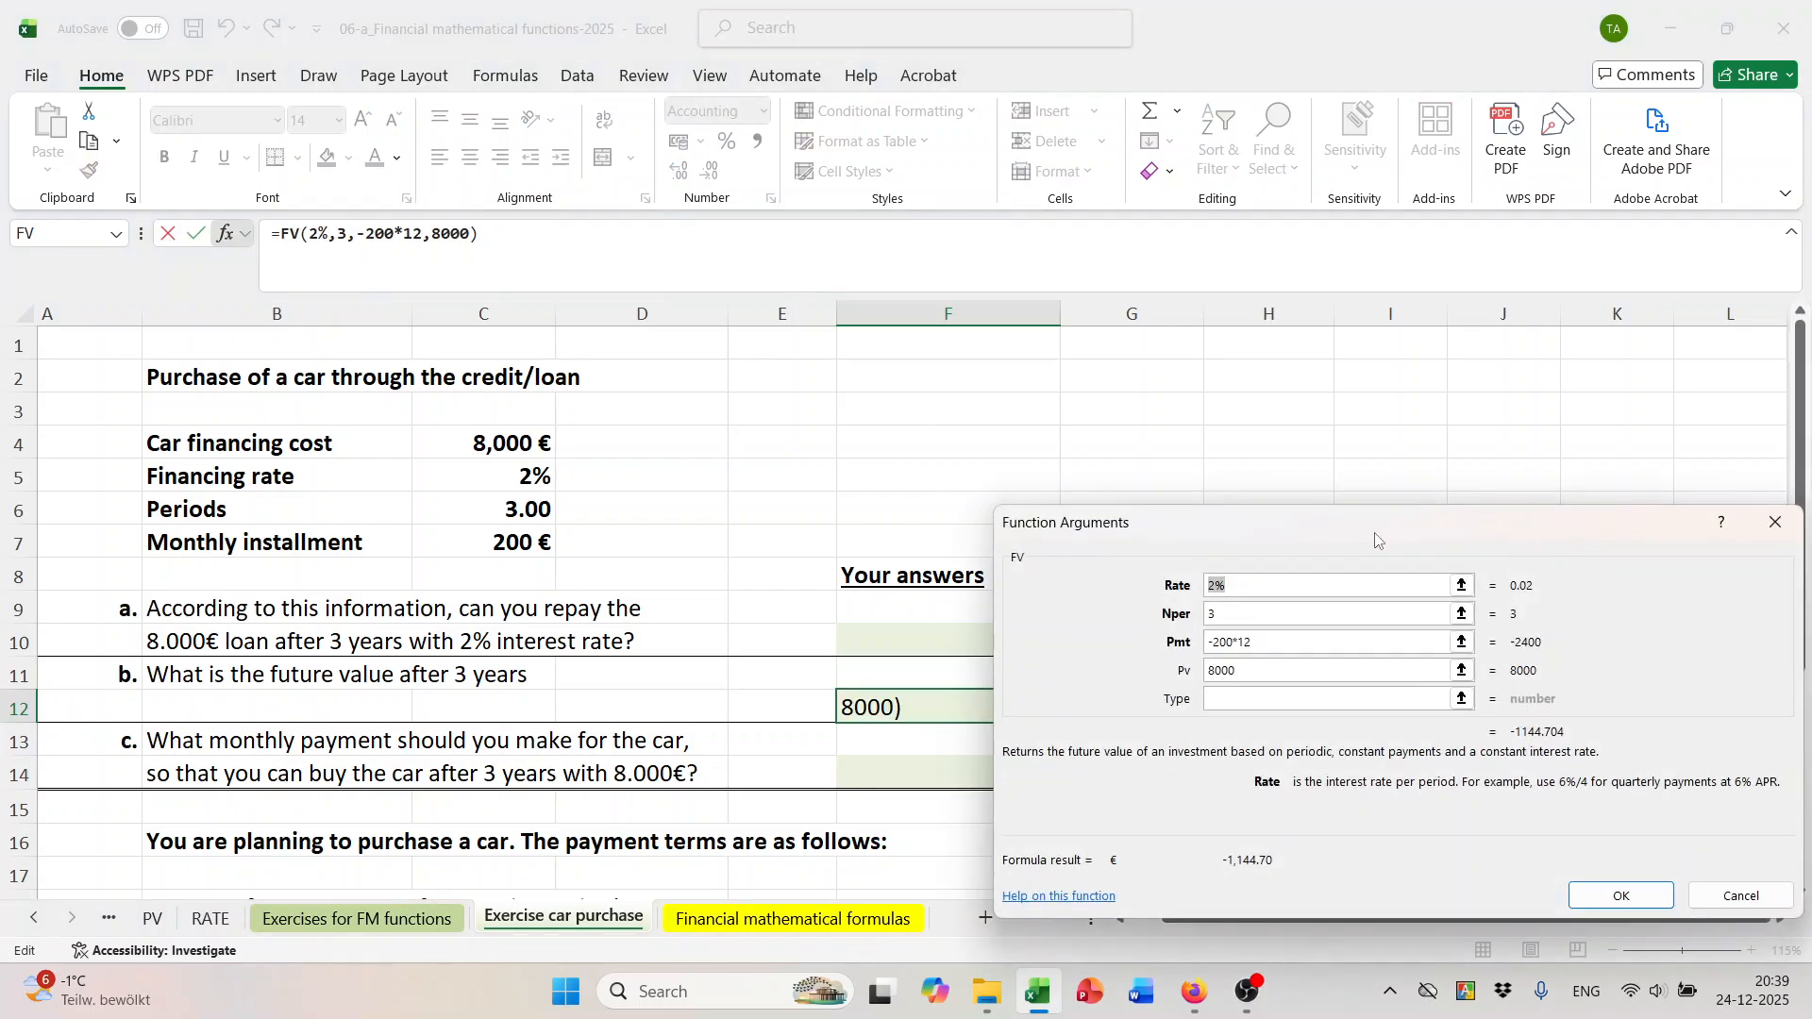
left_click_drag(1375, 544, 1370, 282)
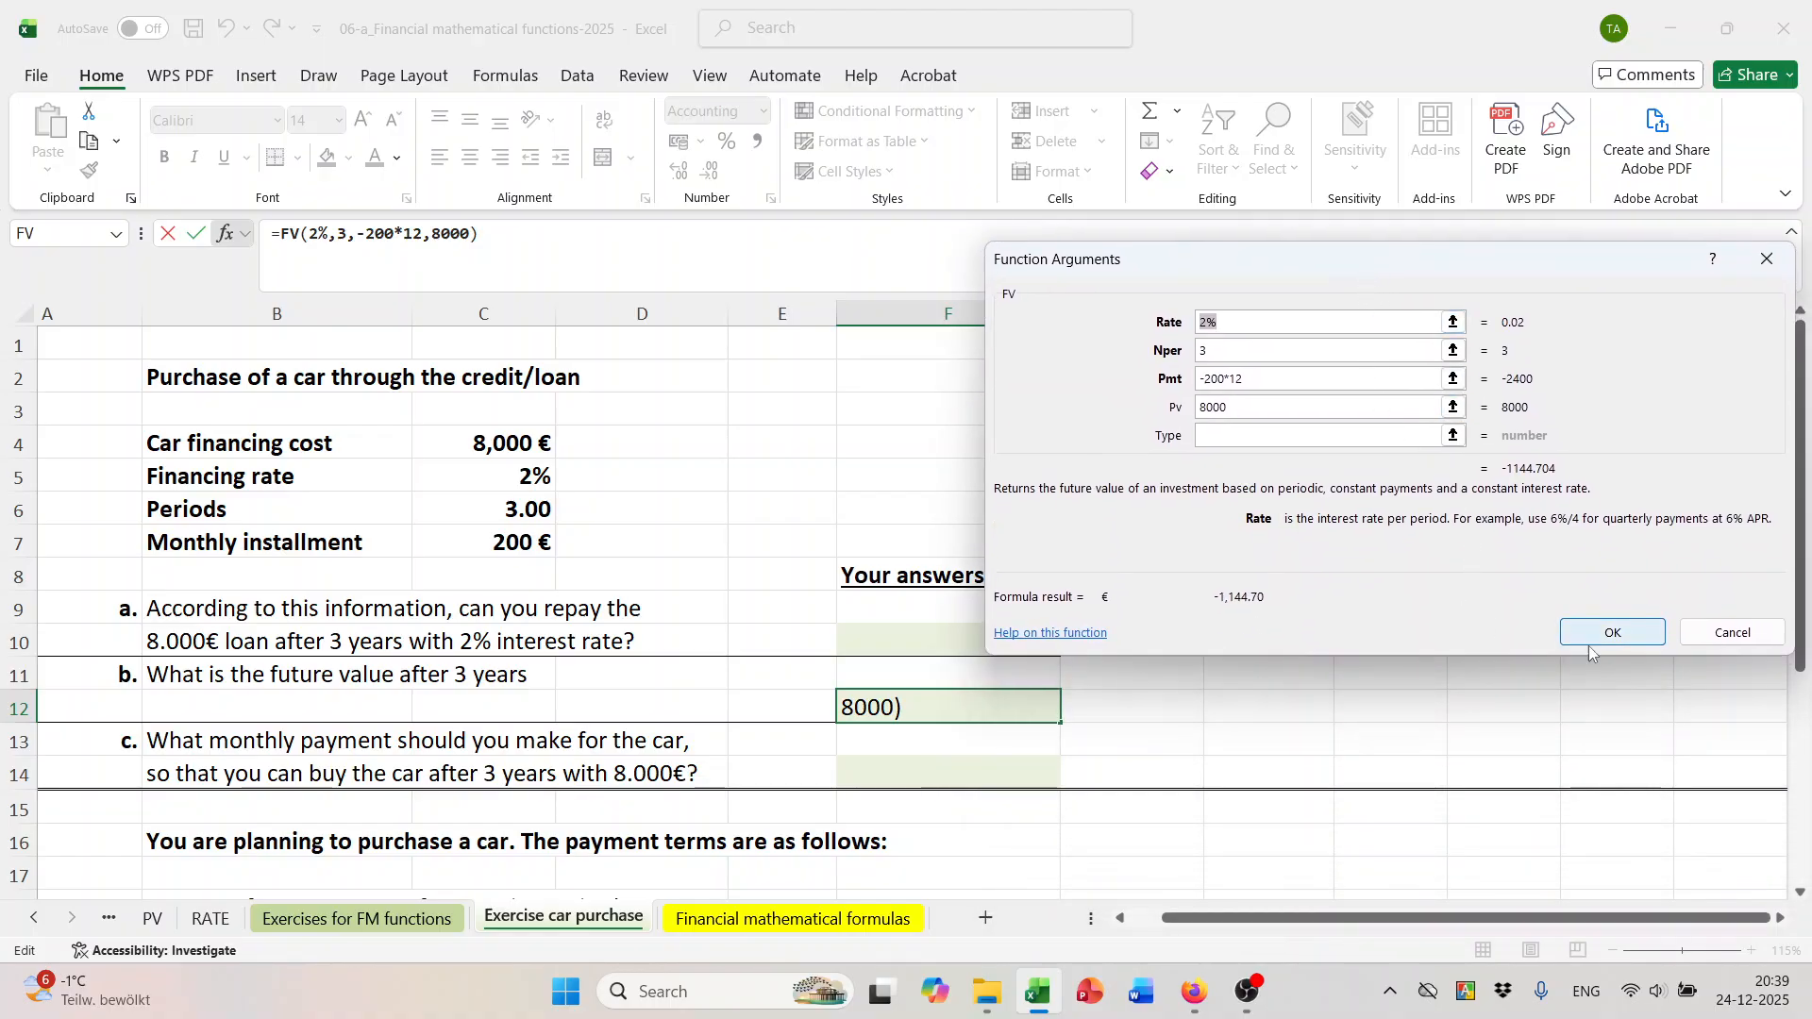
left_click(1611, 636)
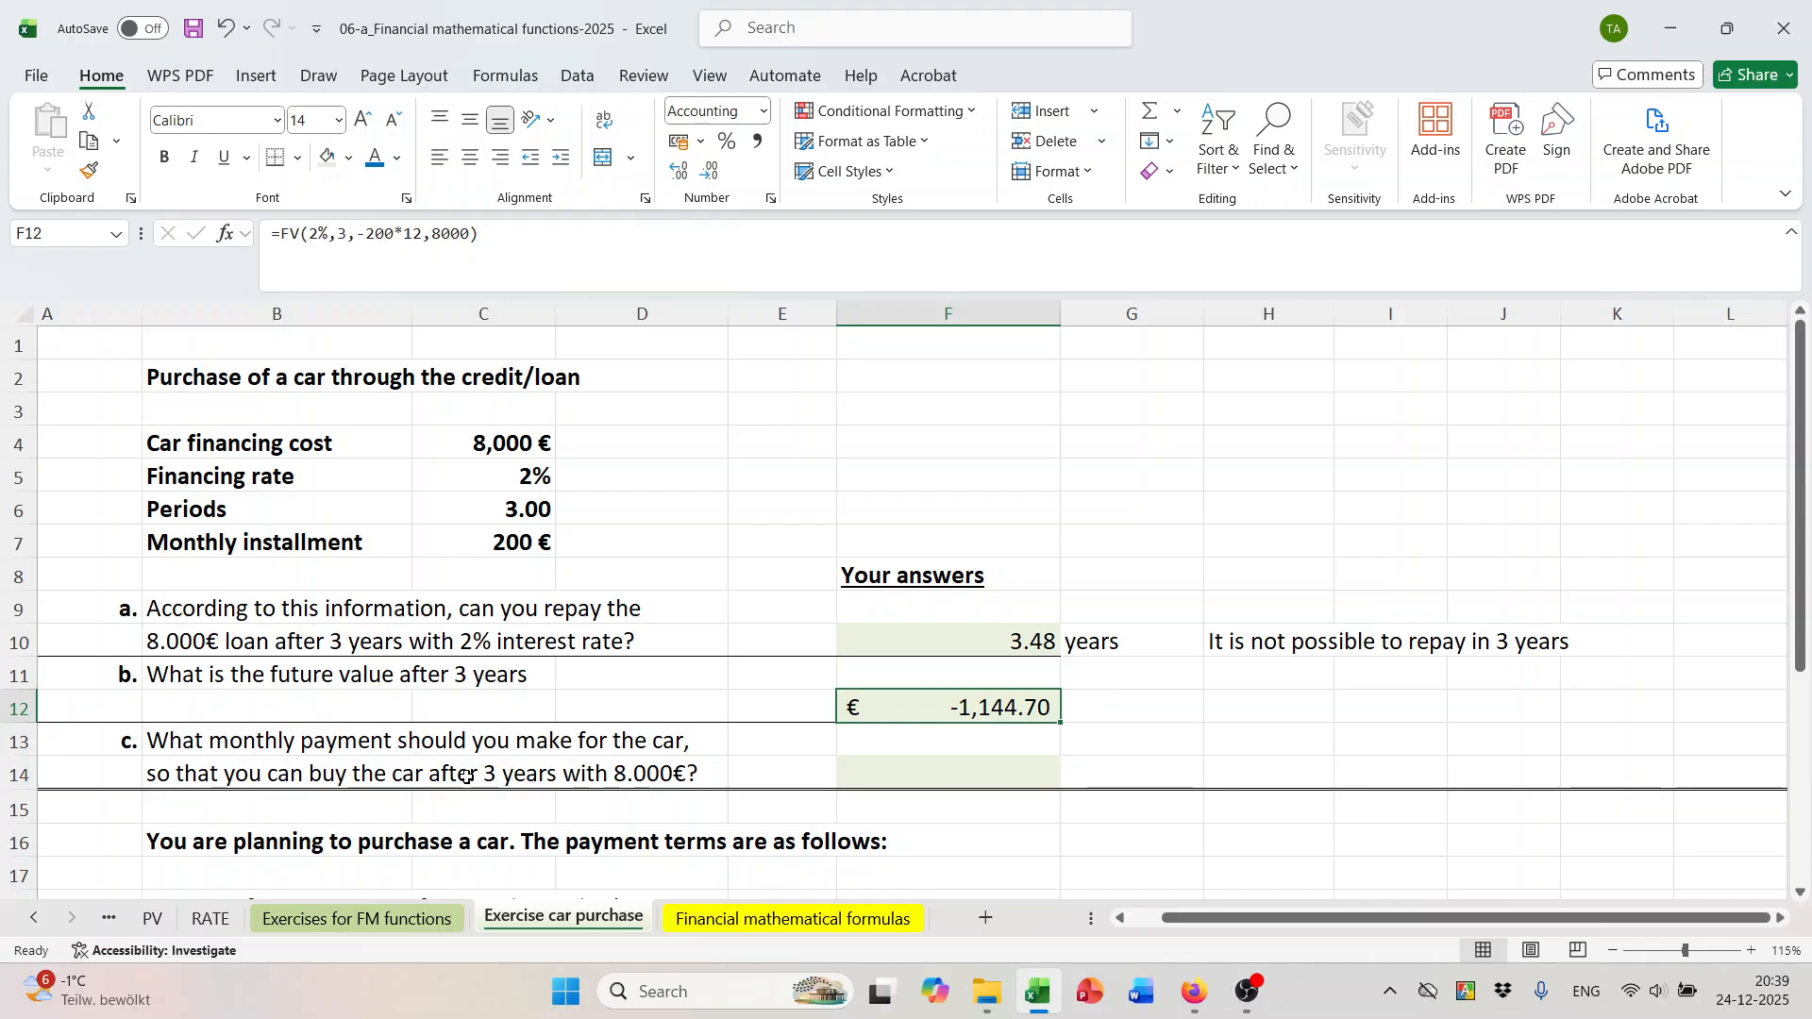
Insert the PMT function in answer cell F14 for question c.
left_click(924, 775)
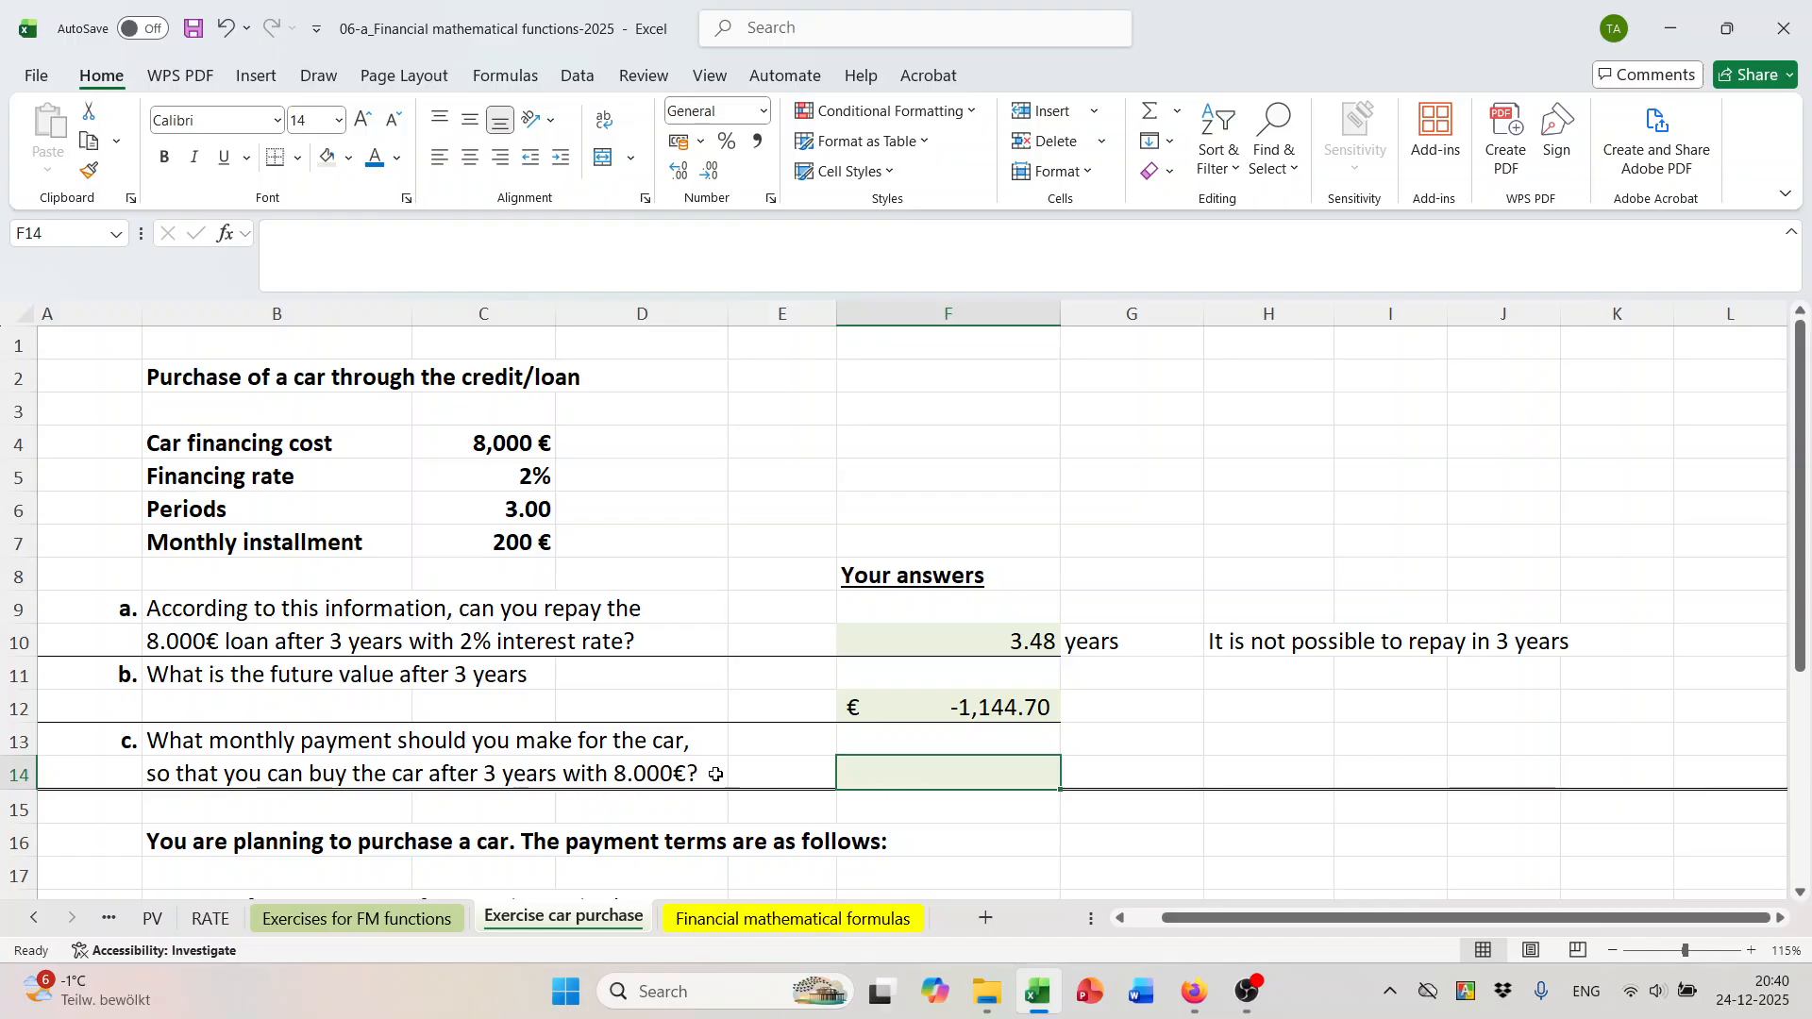
left_click(226, 234)
left_click(1167, 438)
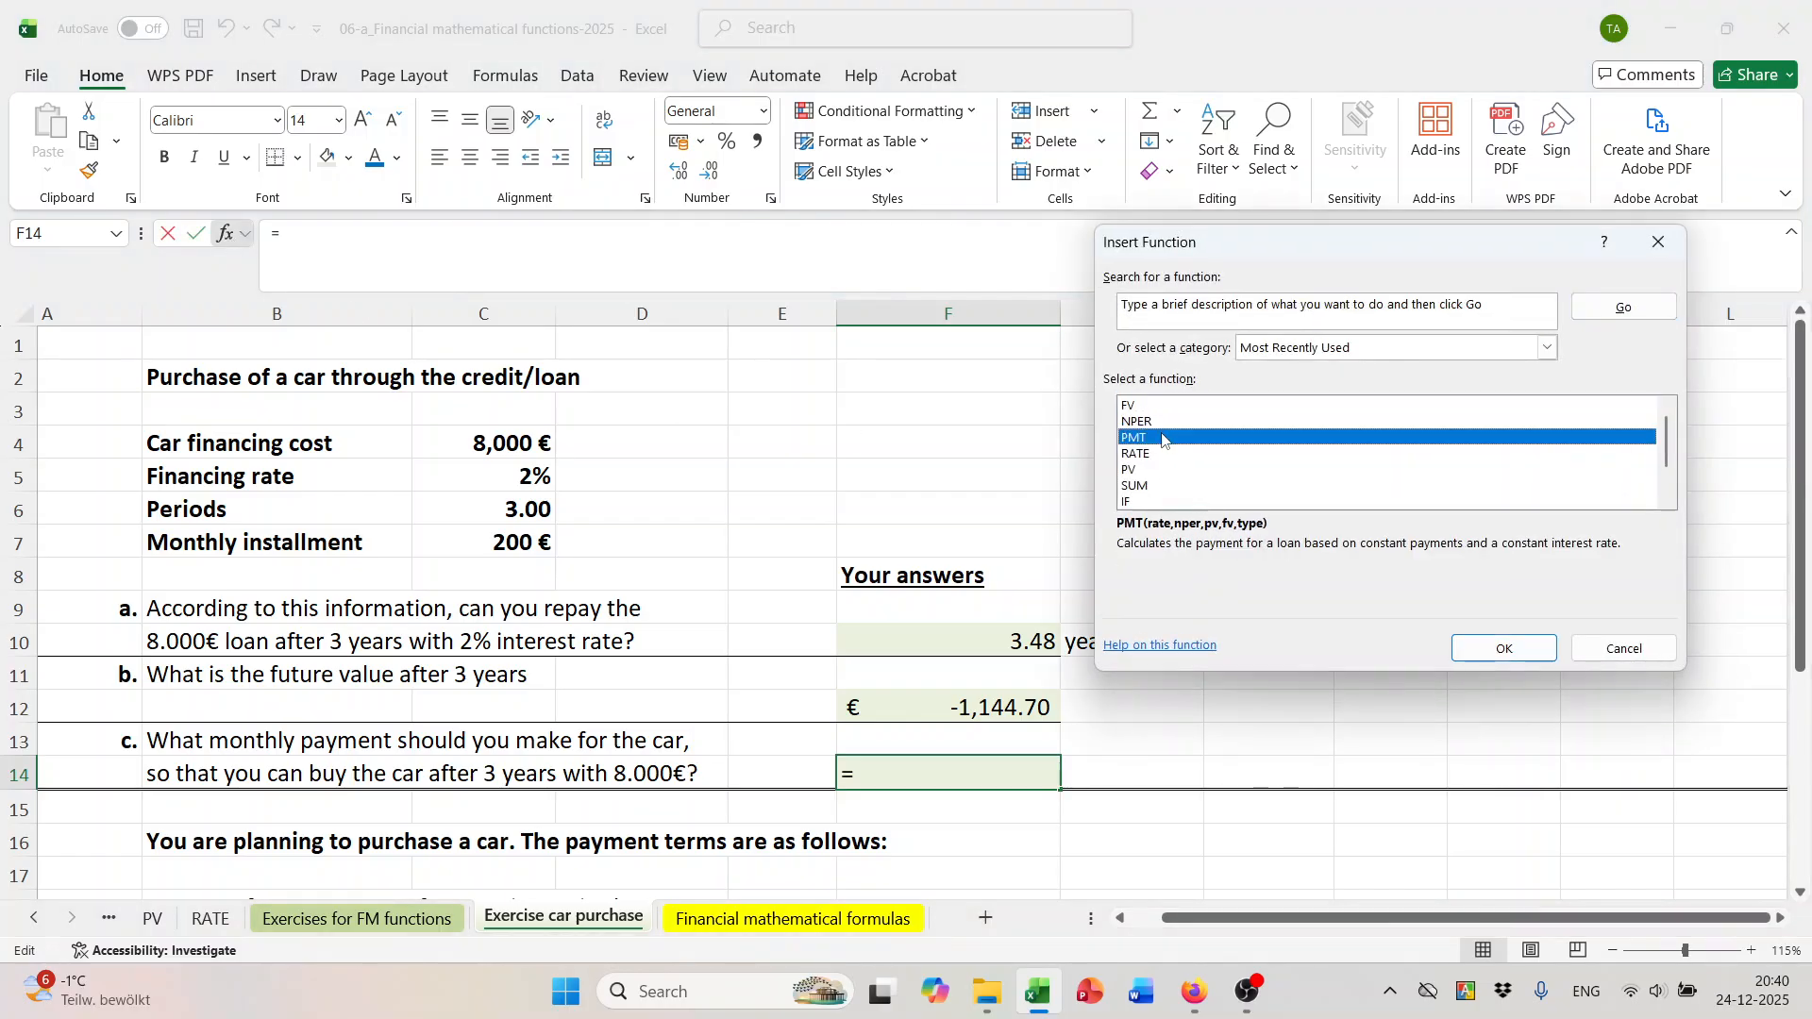
left_click(1505, 648)
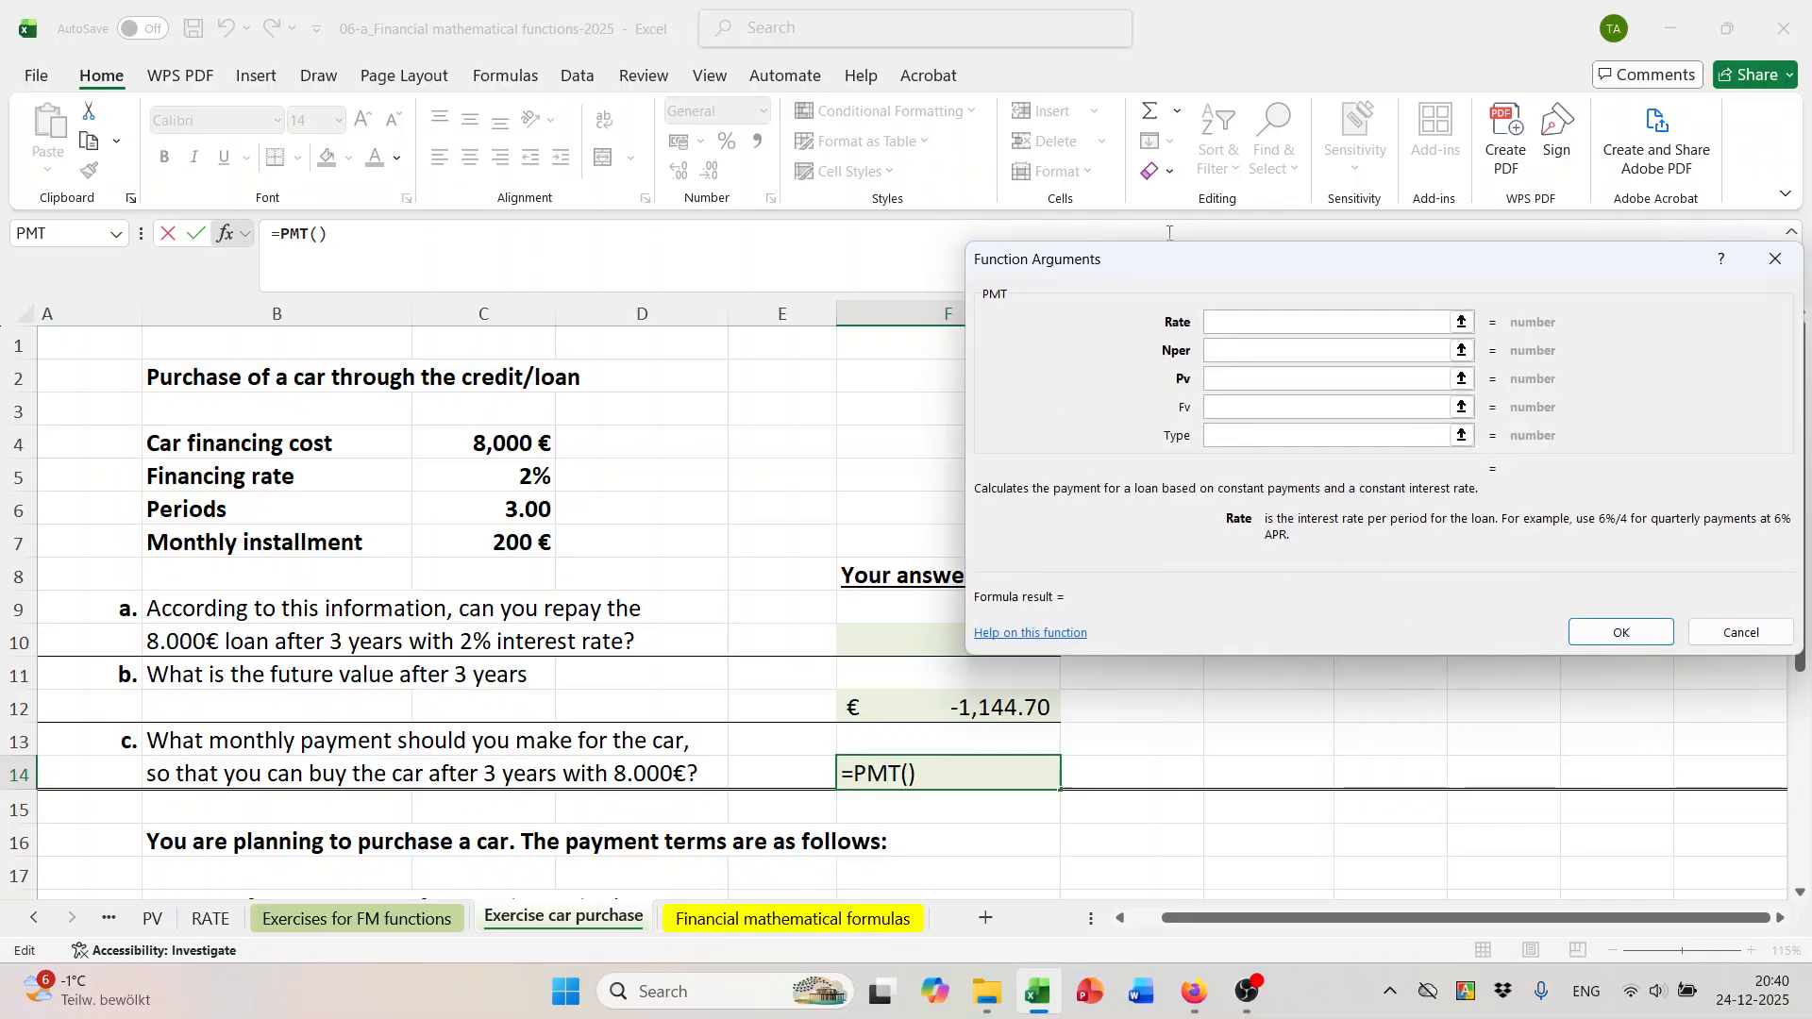
Complete the PMT function in F14 with rate 2%, 3 periods, present value 8000 and future value 0.
type("2")
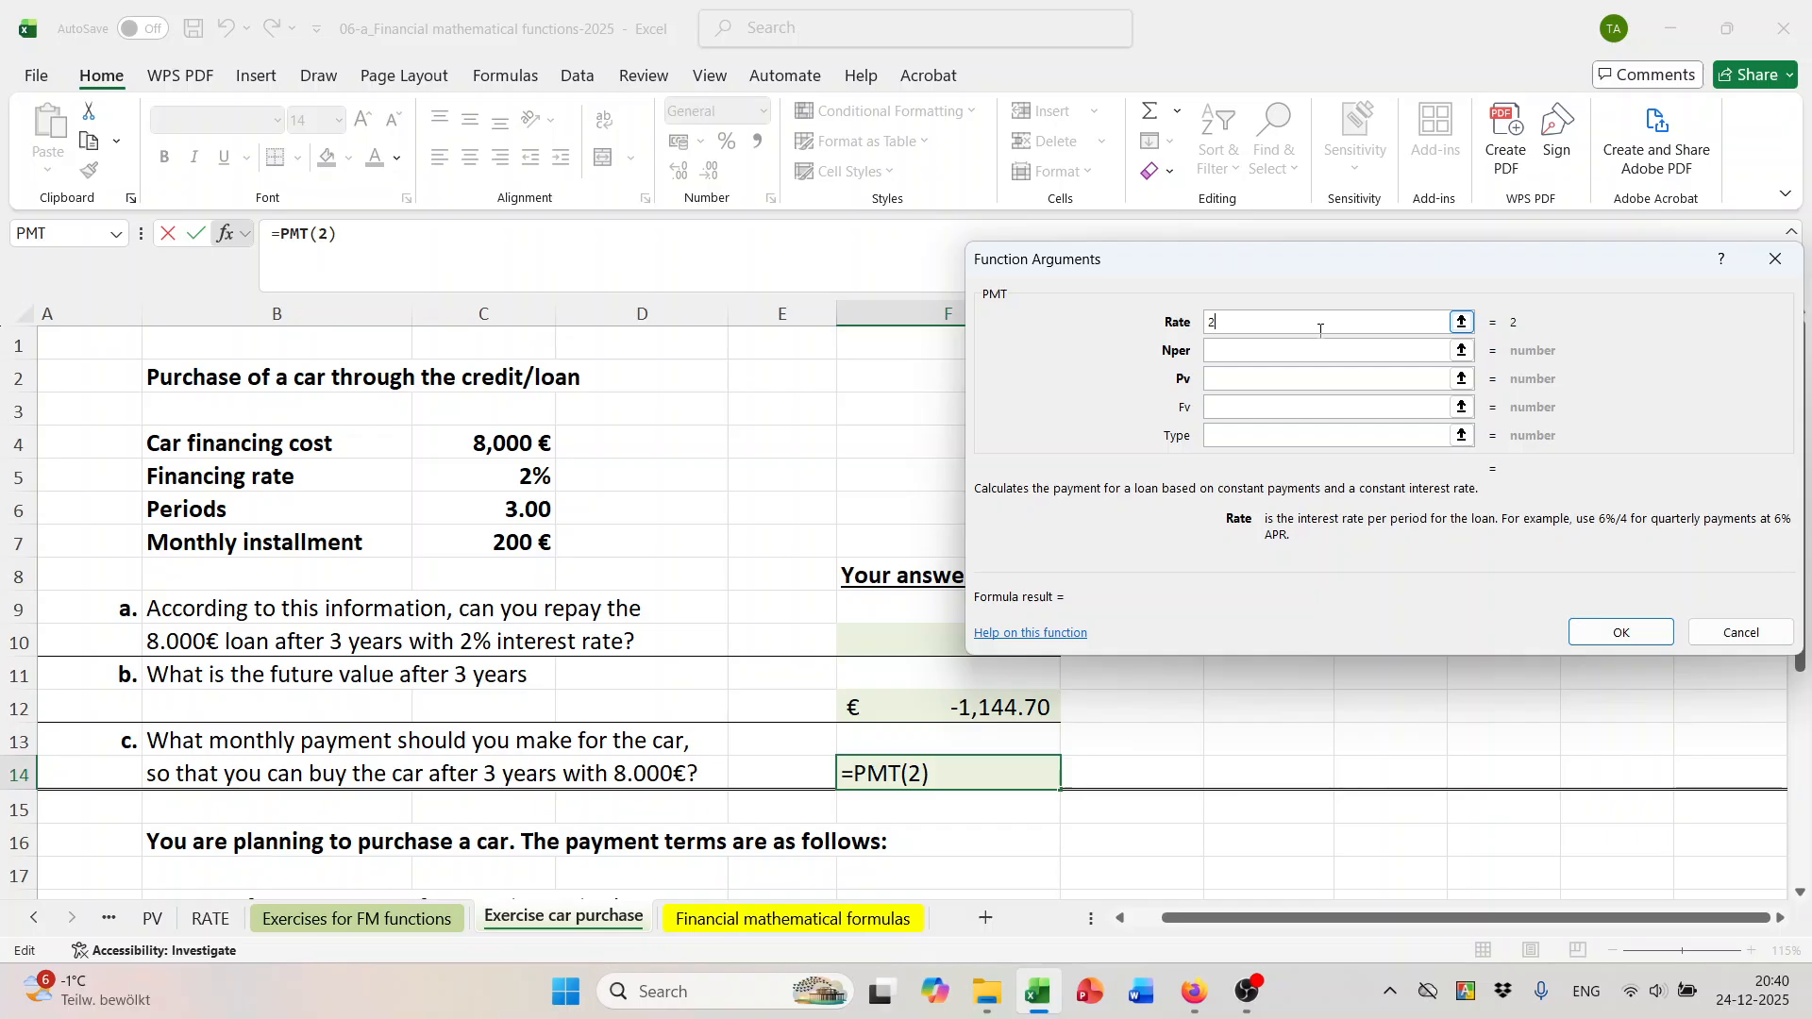
type("%")
left_click(1308, 349)
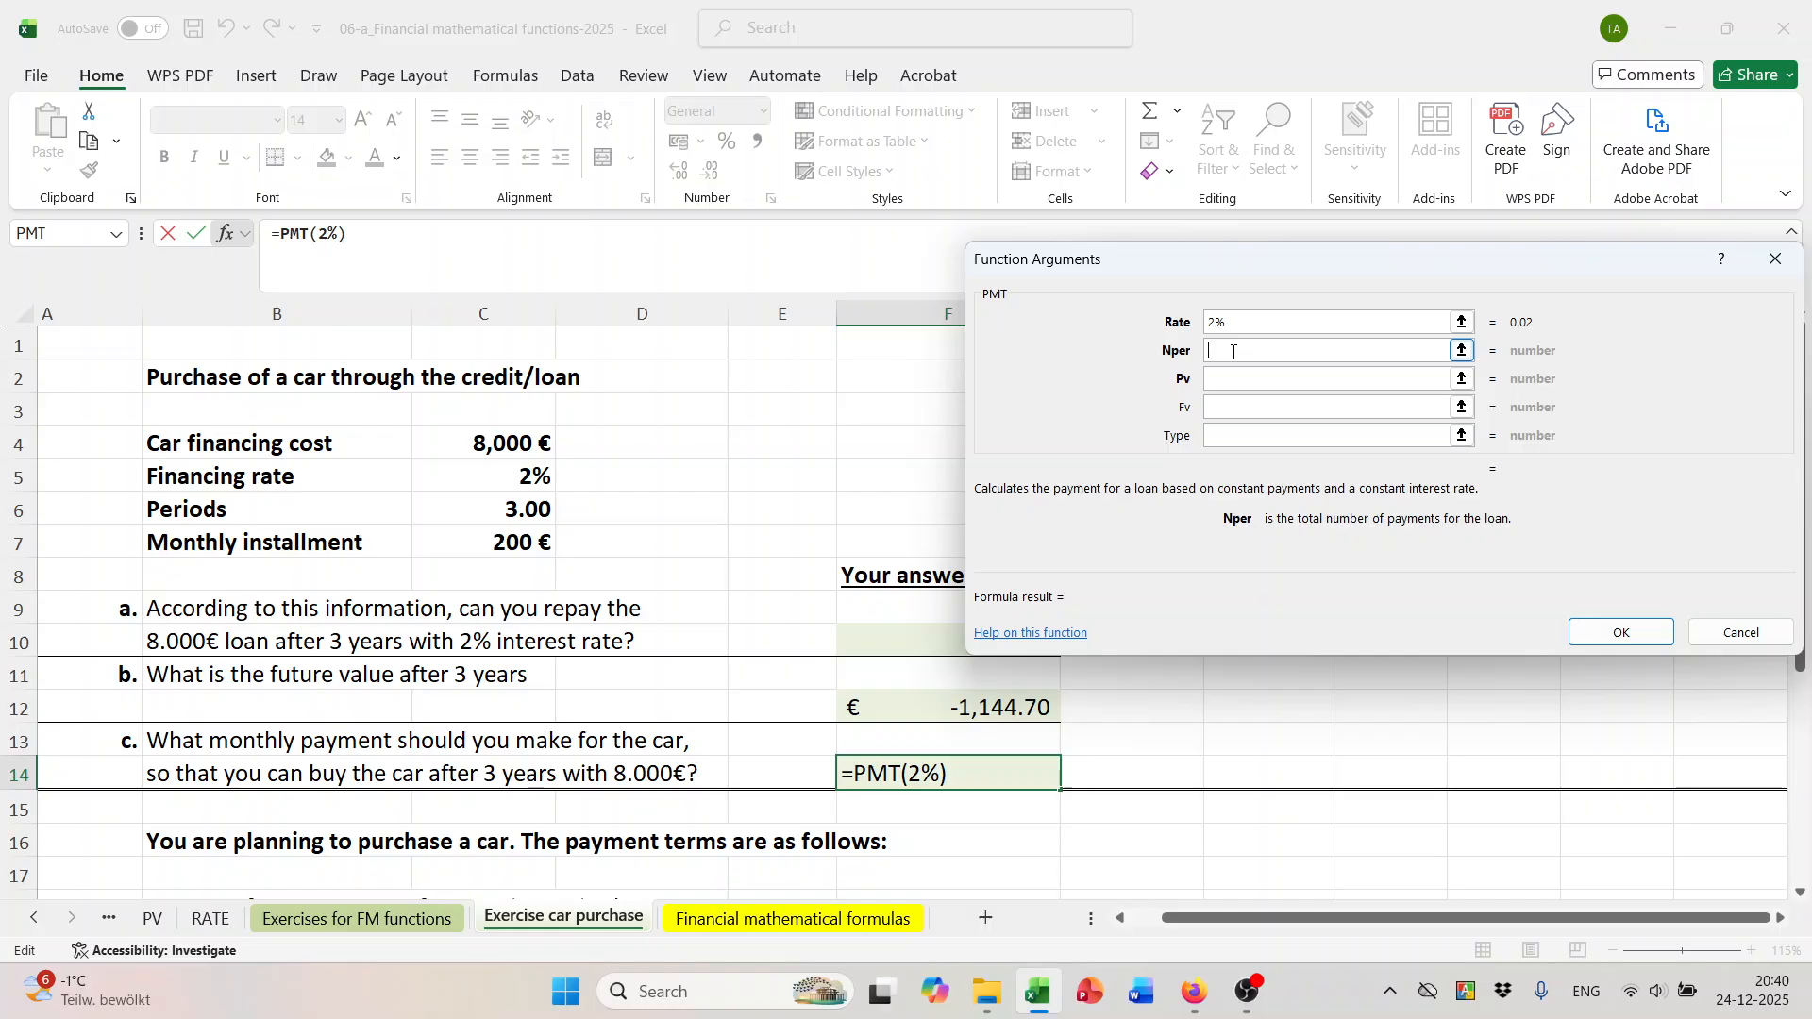
type("3")
left_click(1234, 378)
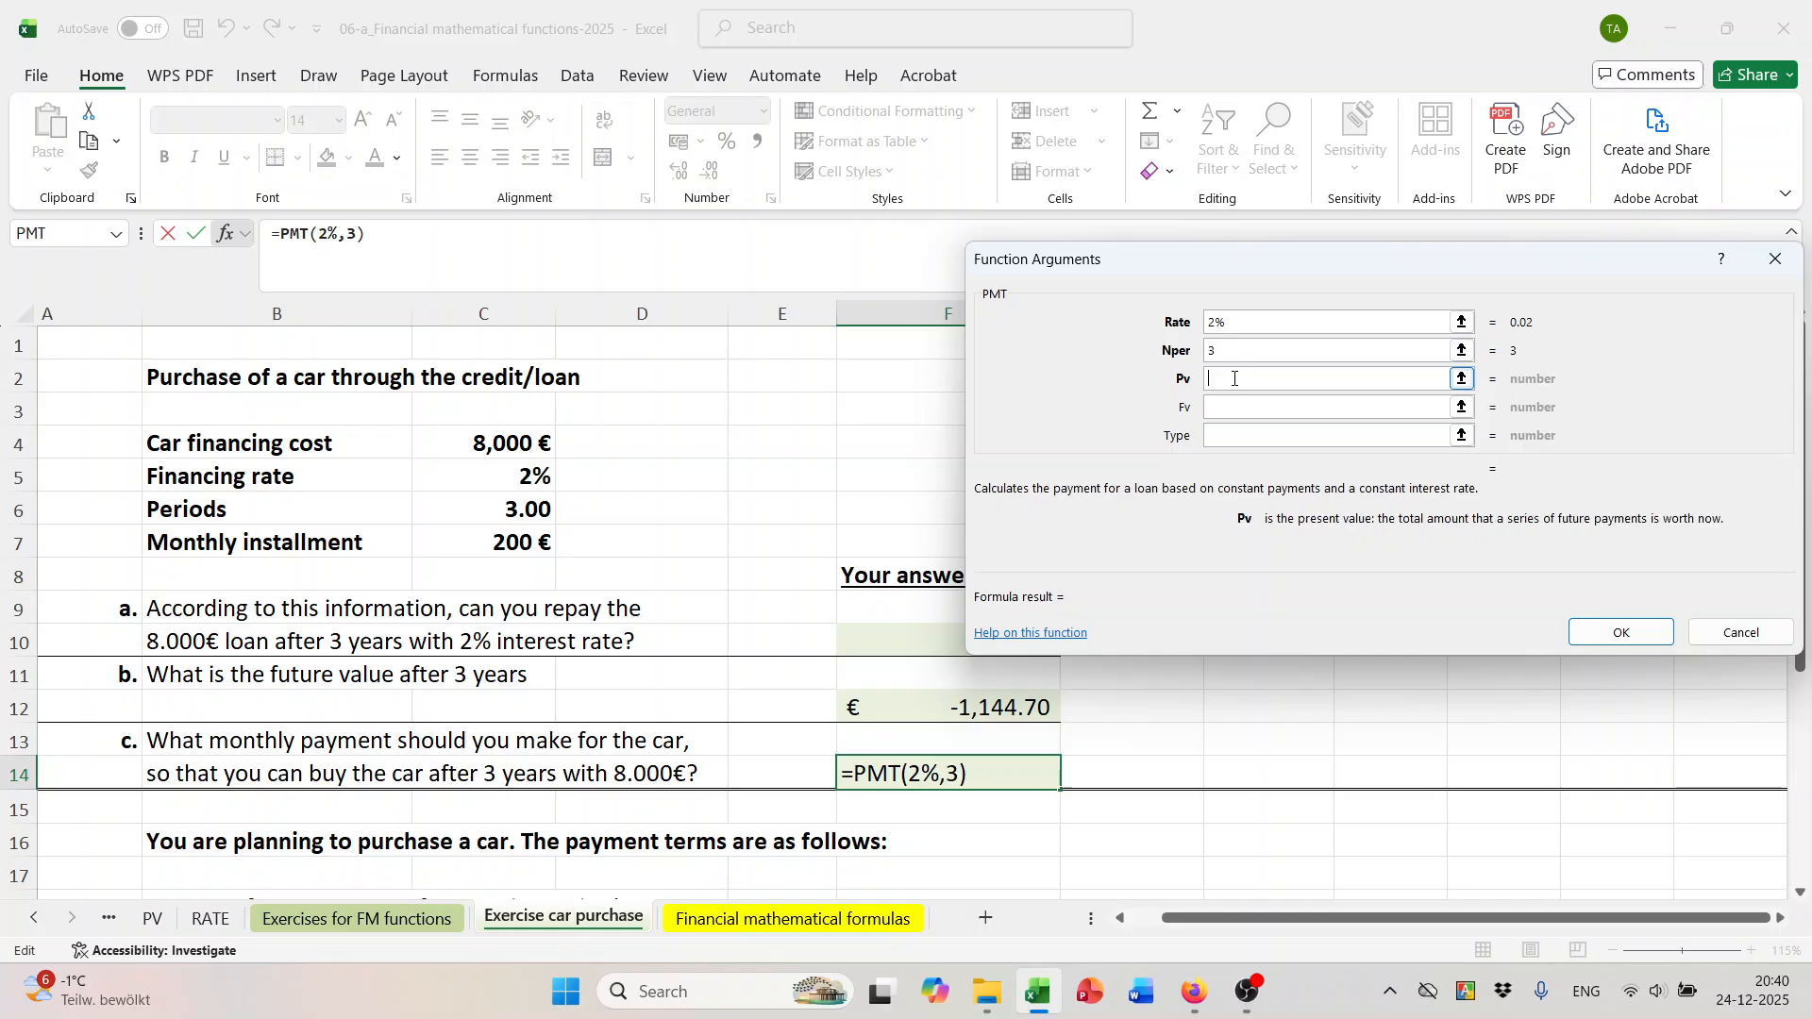
type("8000")
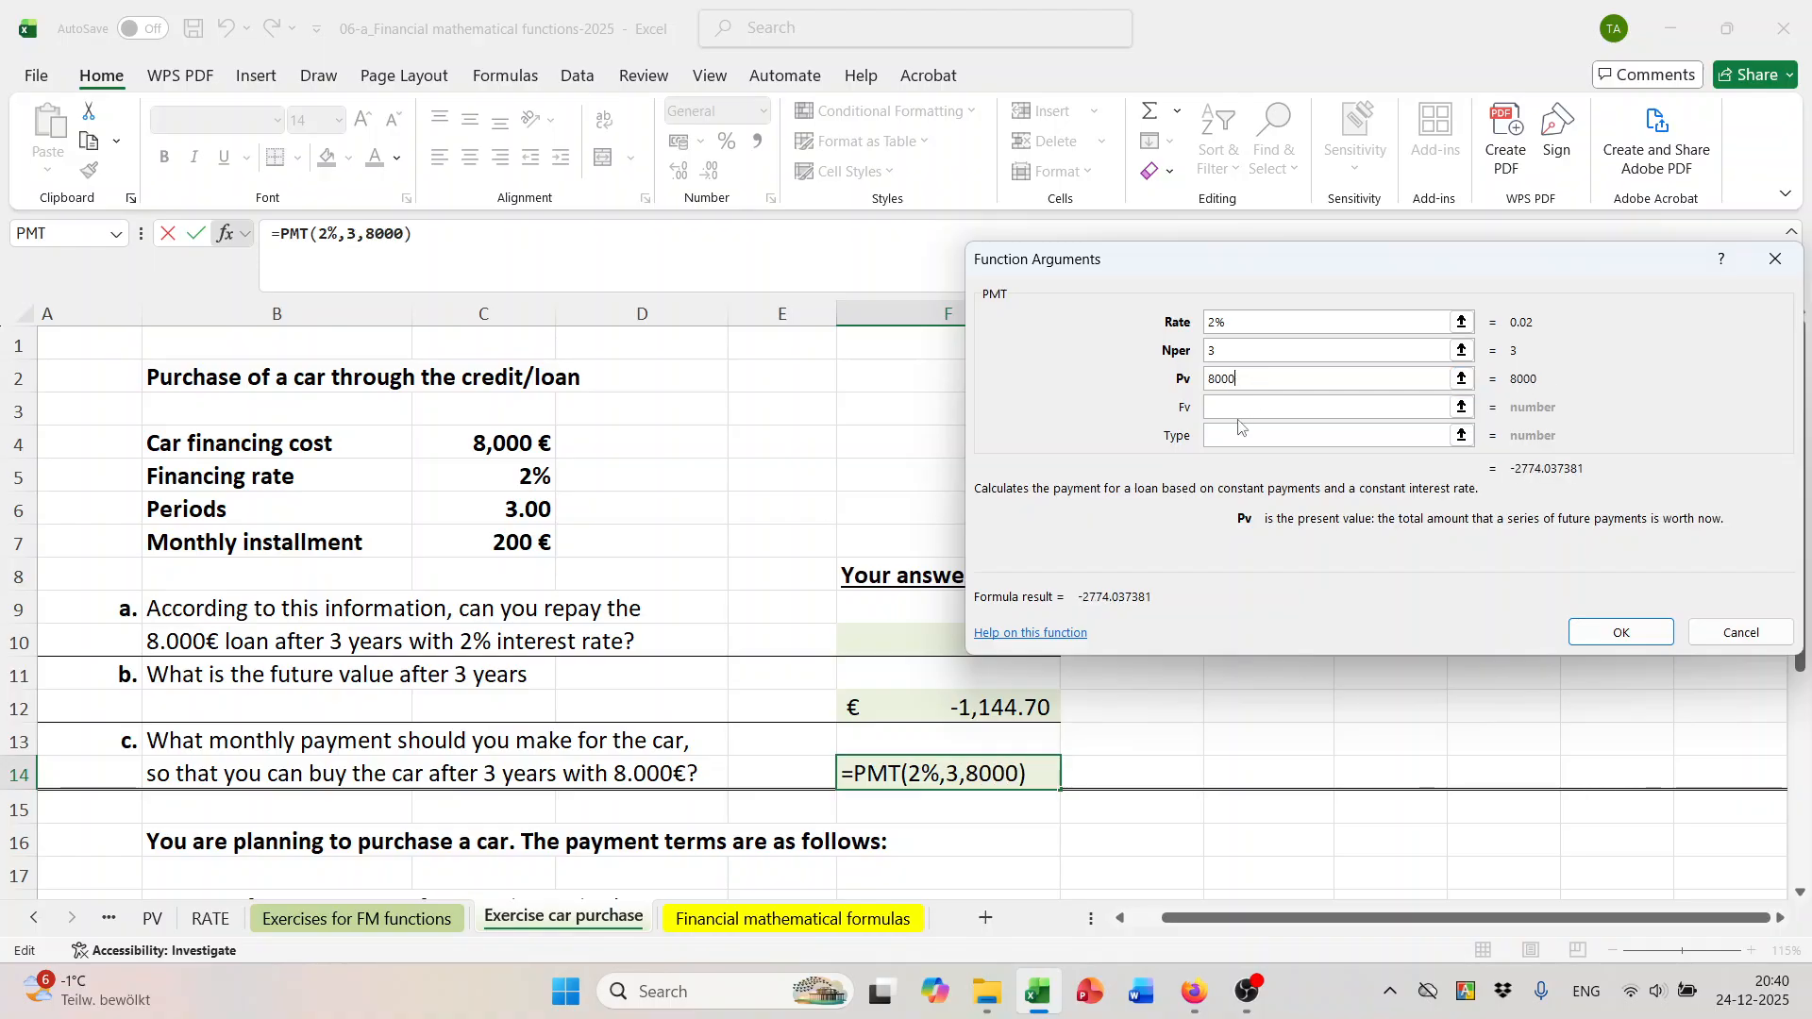
left_click(1237, 412)
type("0")
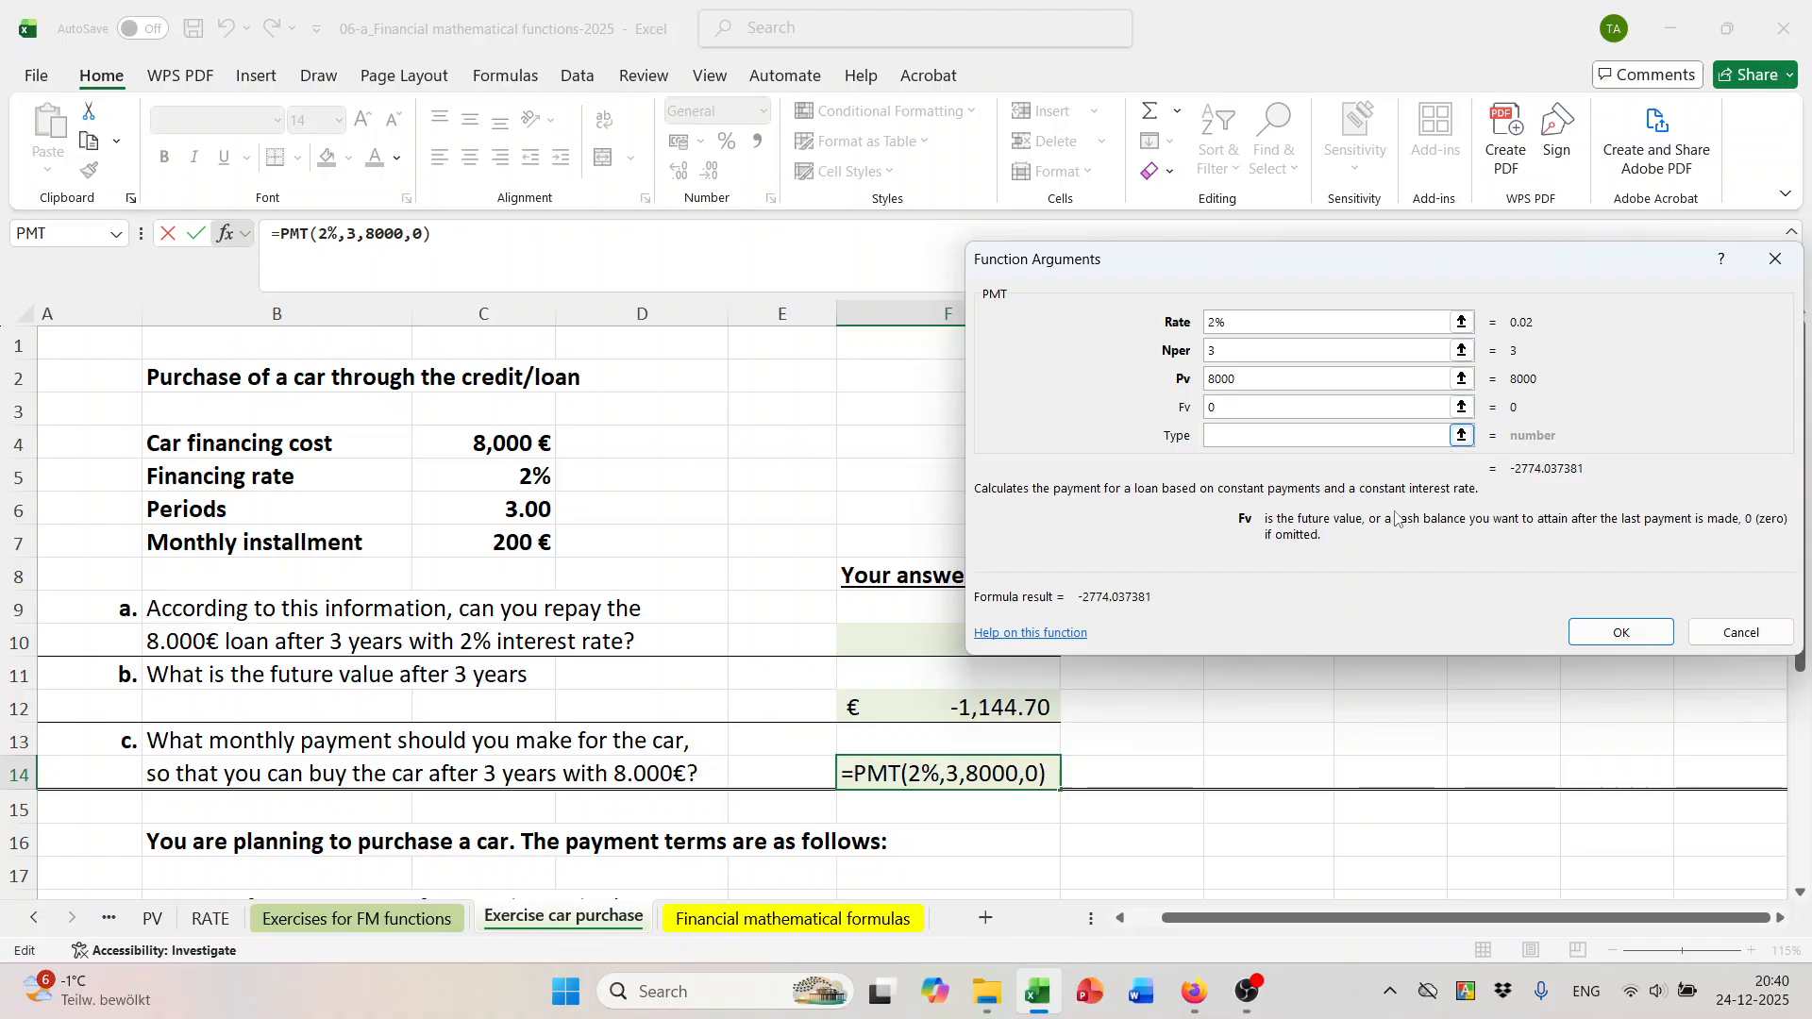
left_click(1607, 642)
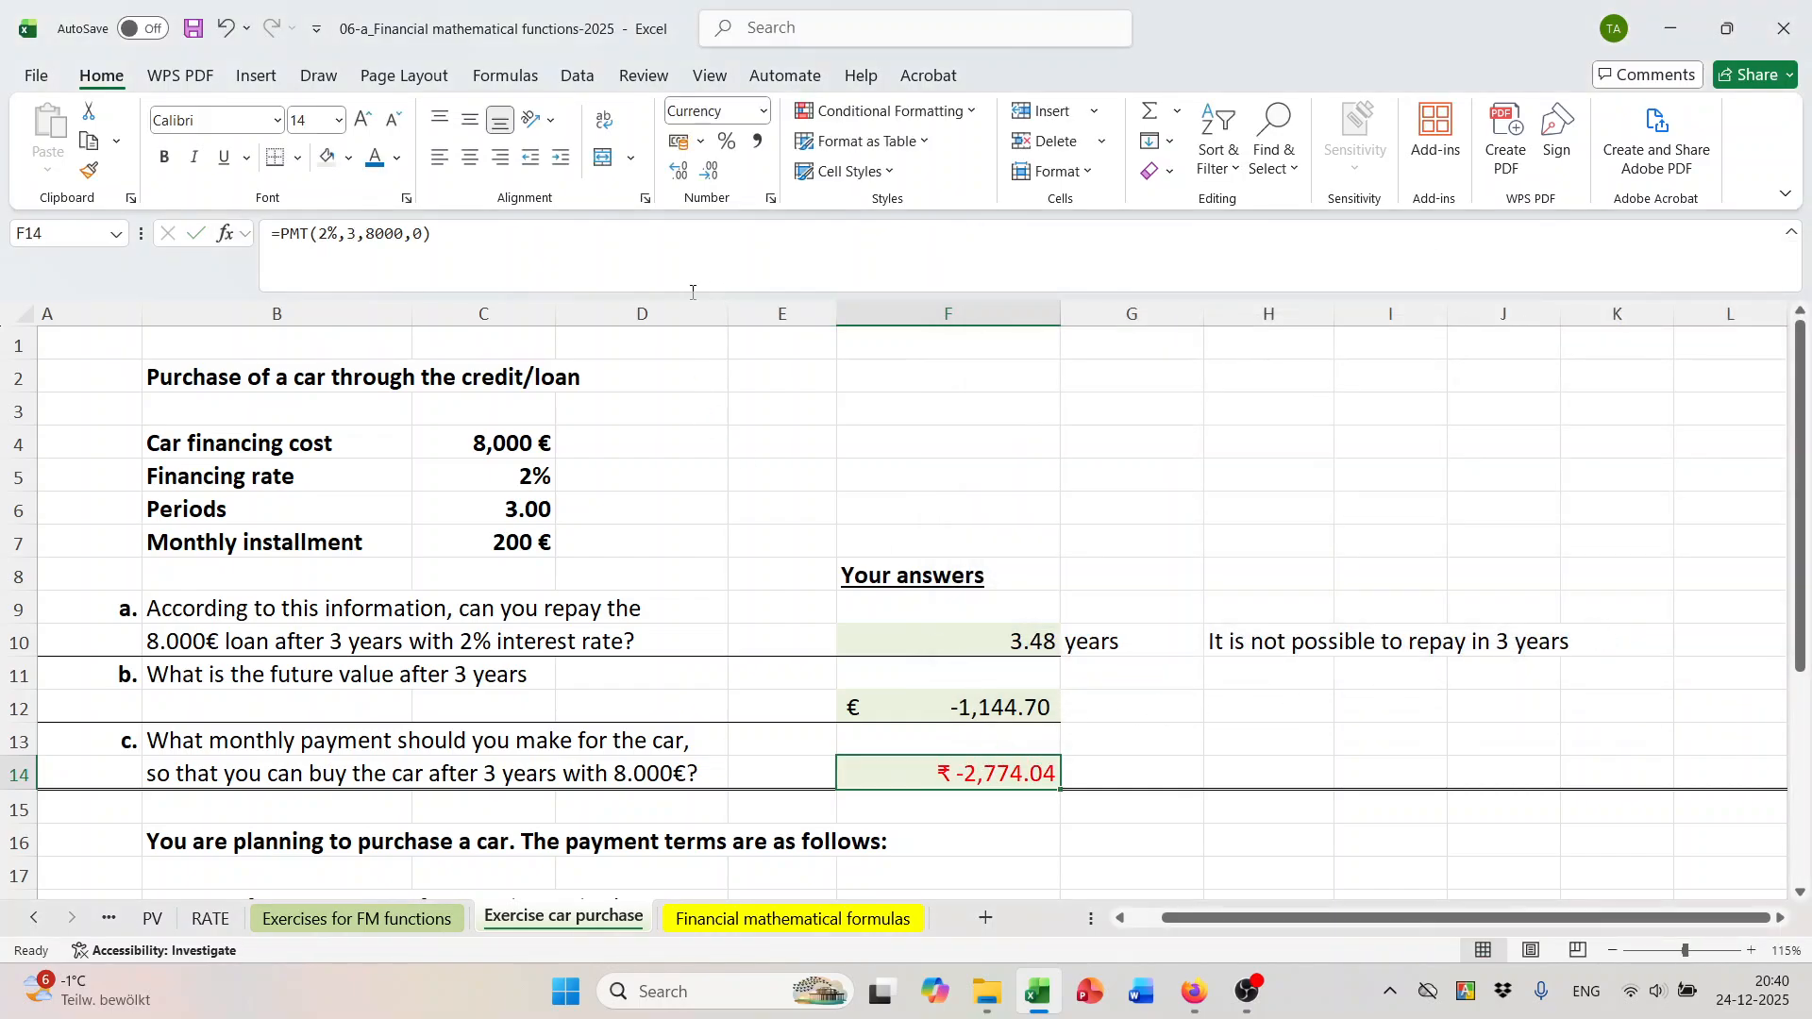
Format F14 with the Euro accounting format and change its formula to =(PMT(2%,3,8000,0))/12 for a monthly amount.
left_click(701, 141)
left_click(723, 276)
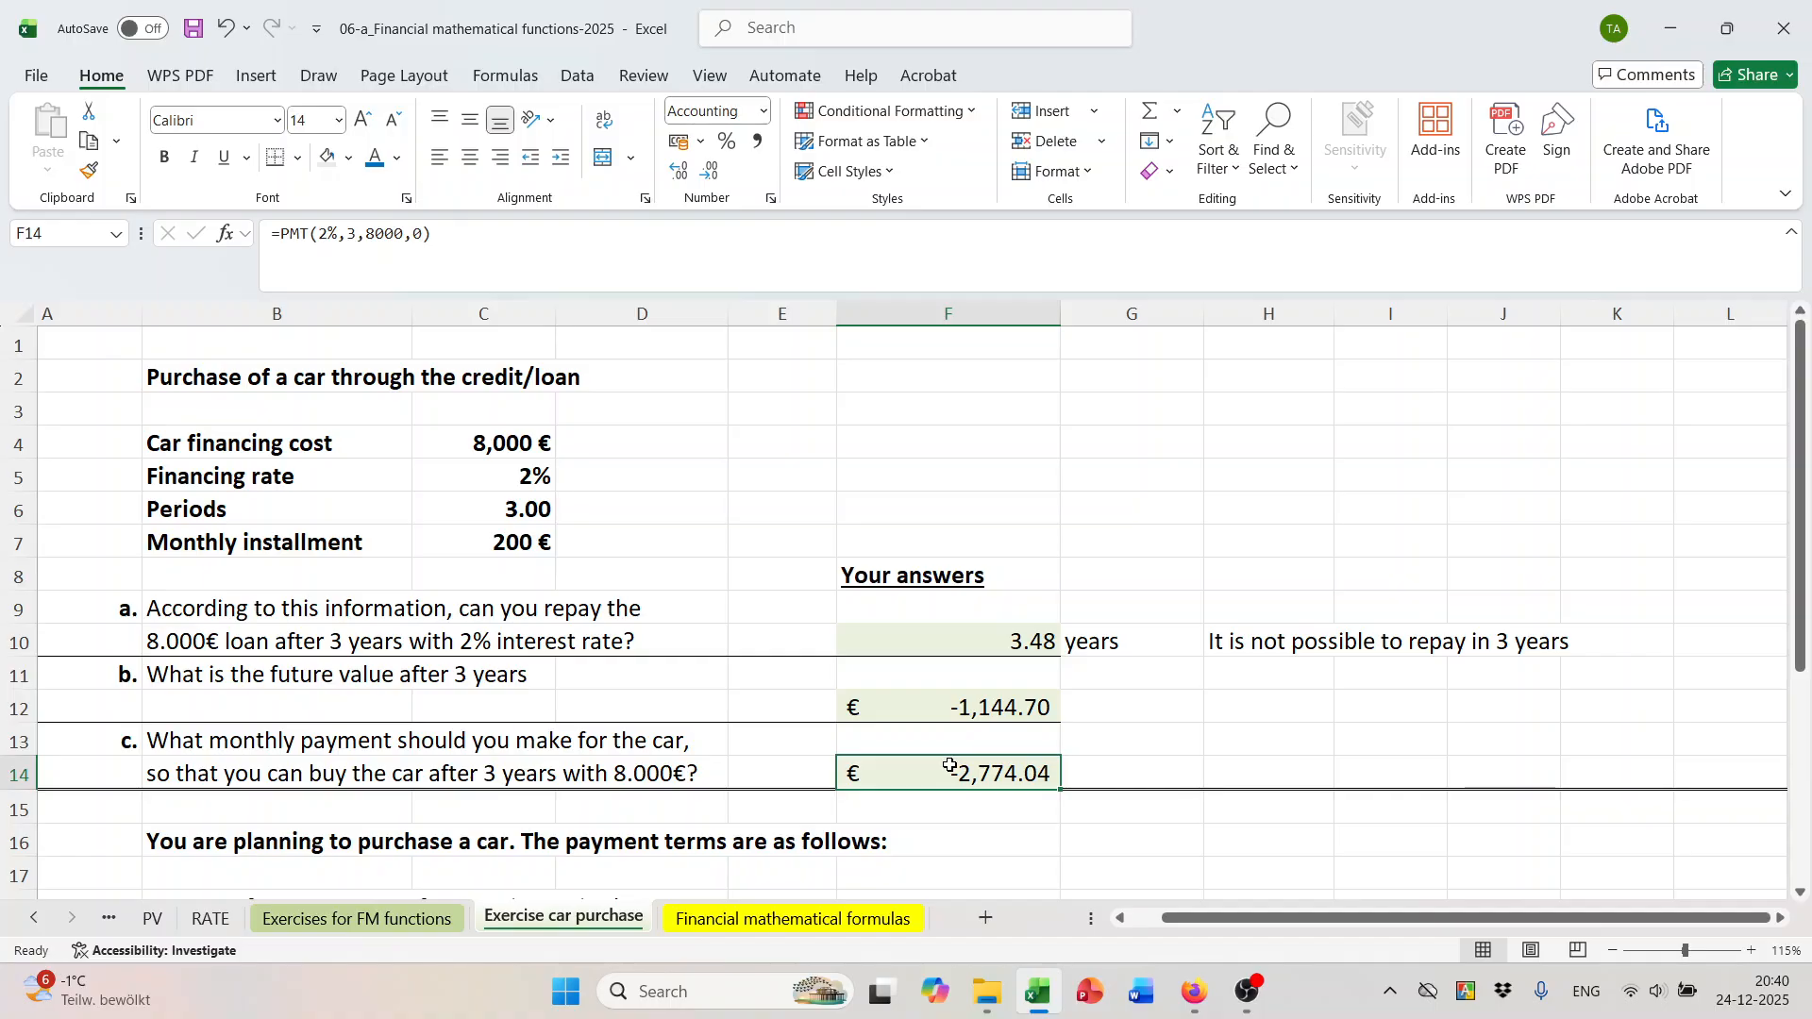
double_click(950, 766)
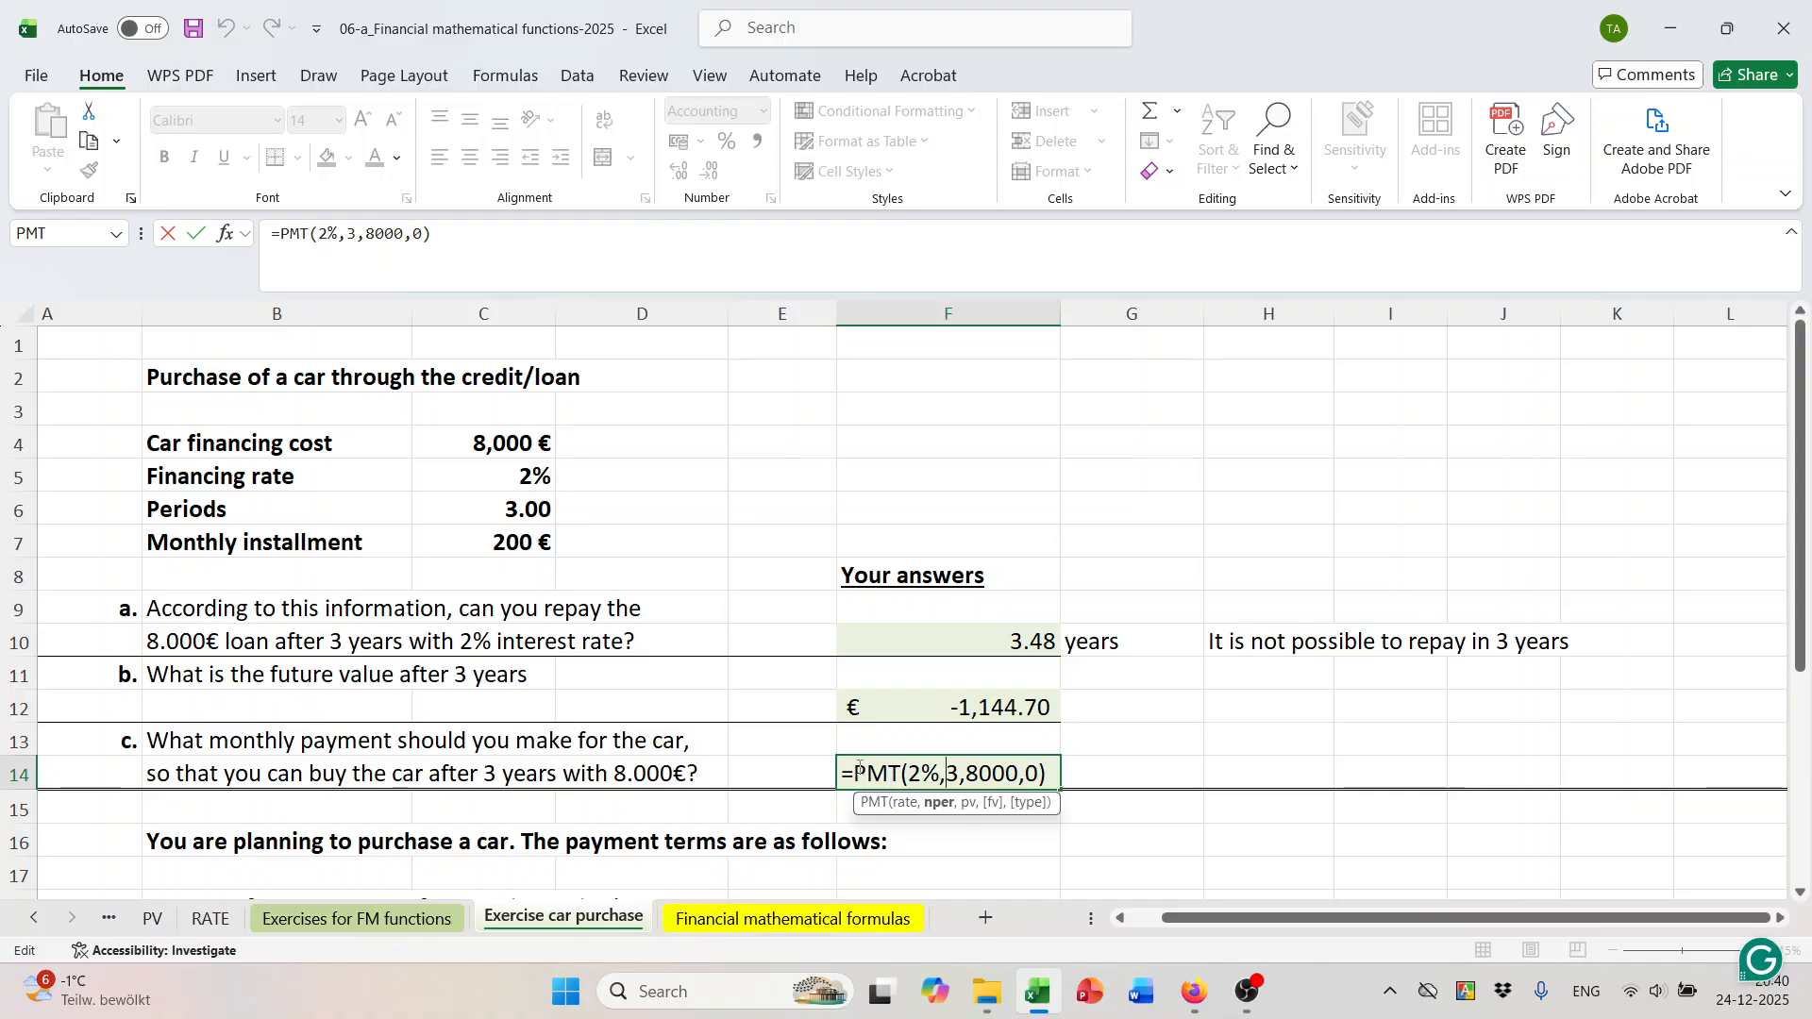
left_click(861, 766)
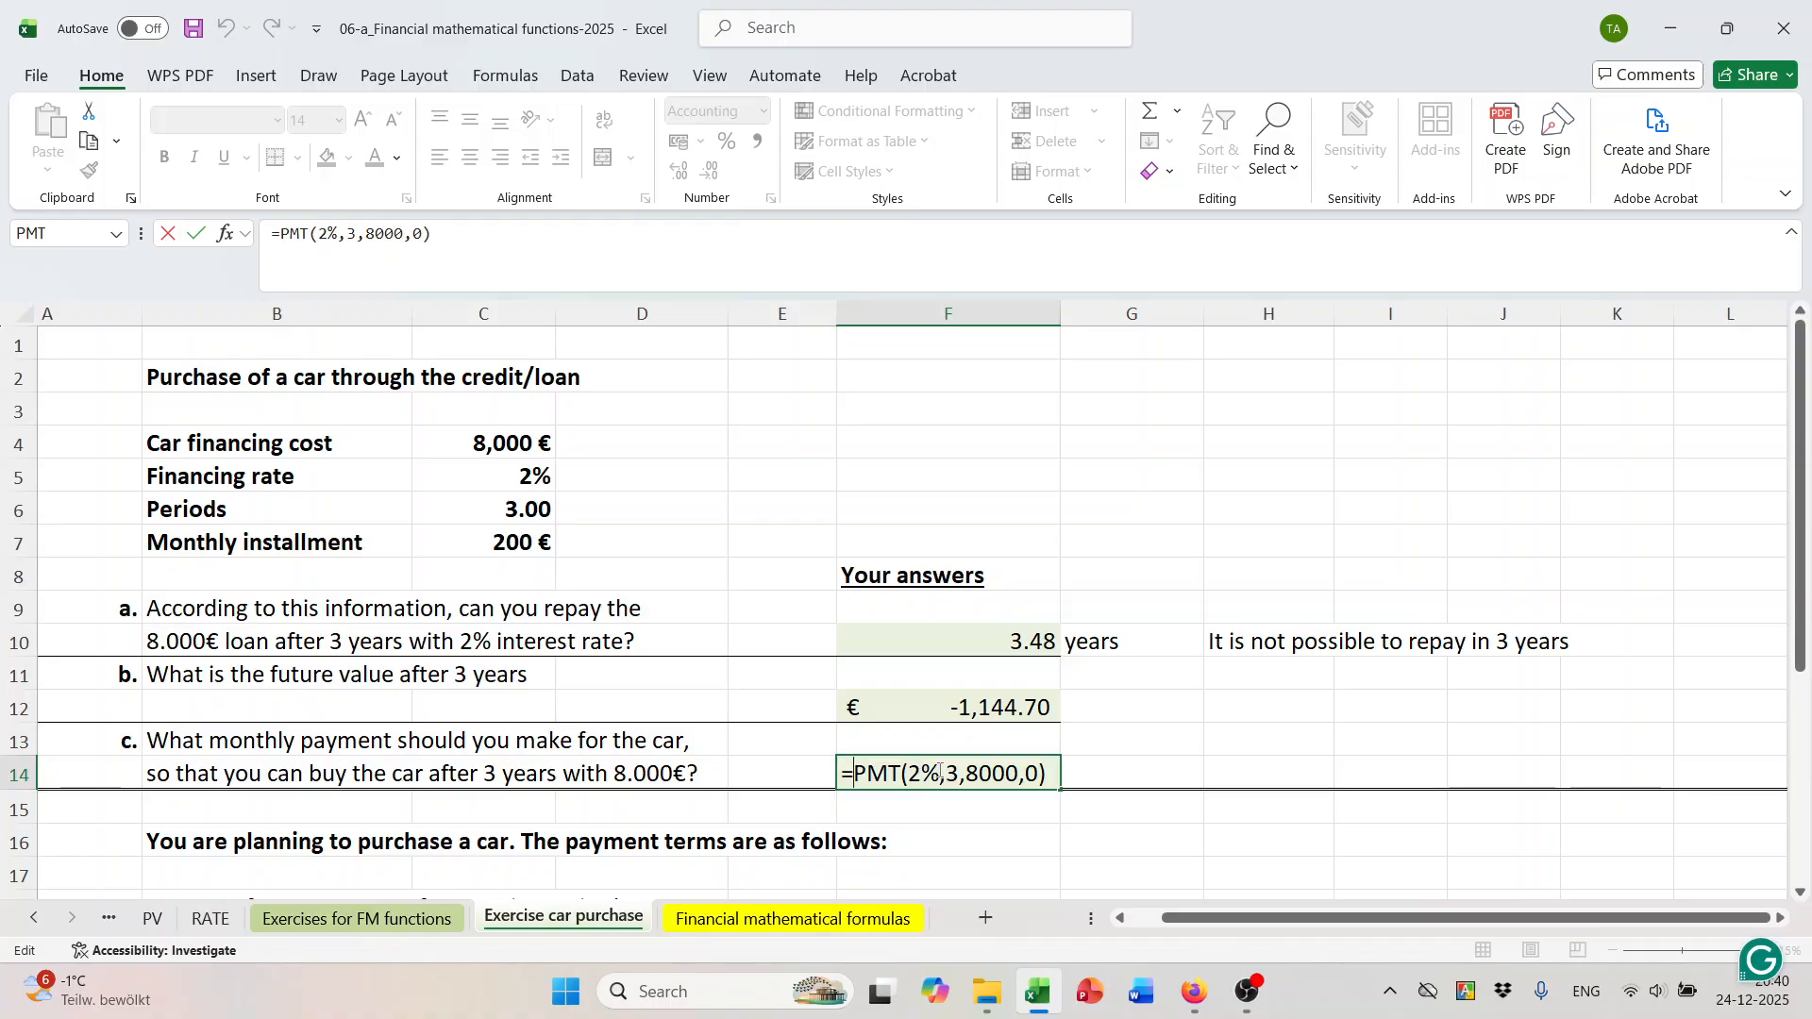
type("(")
left_click(1056, 773)
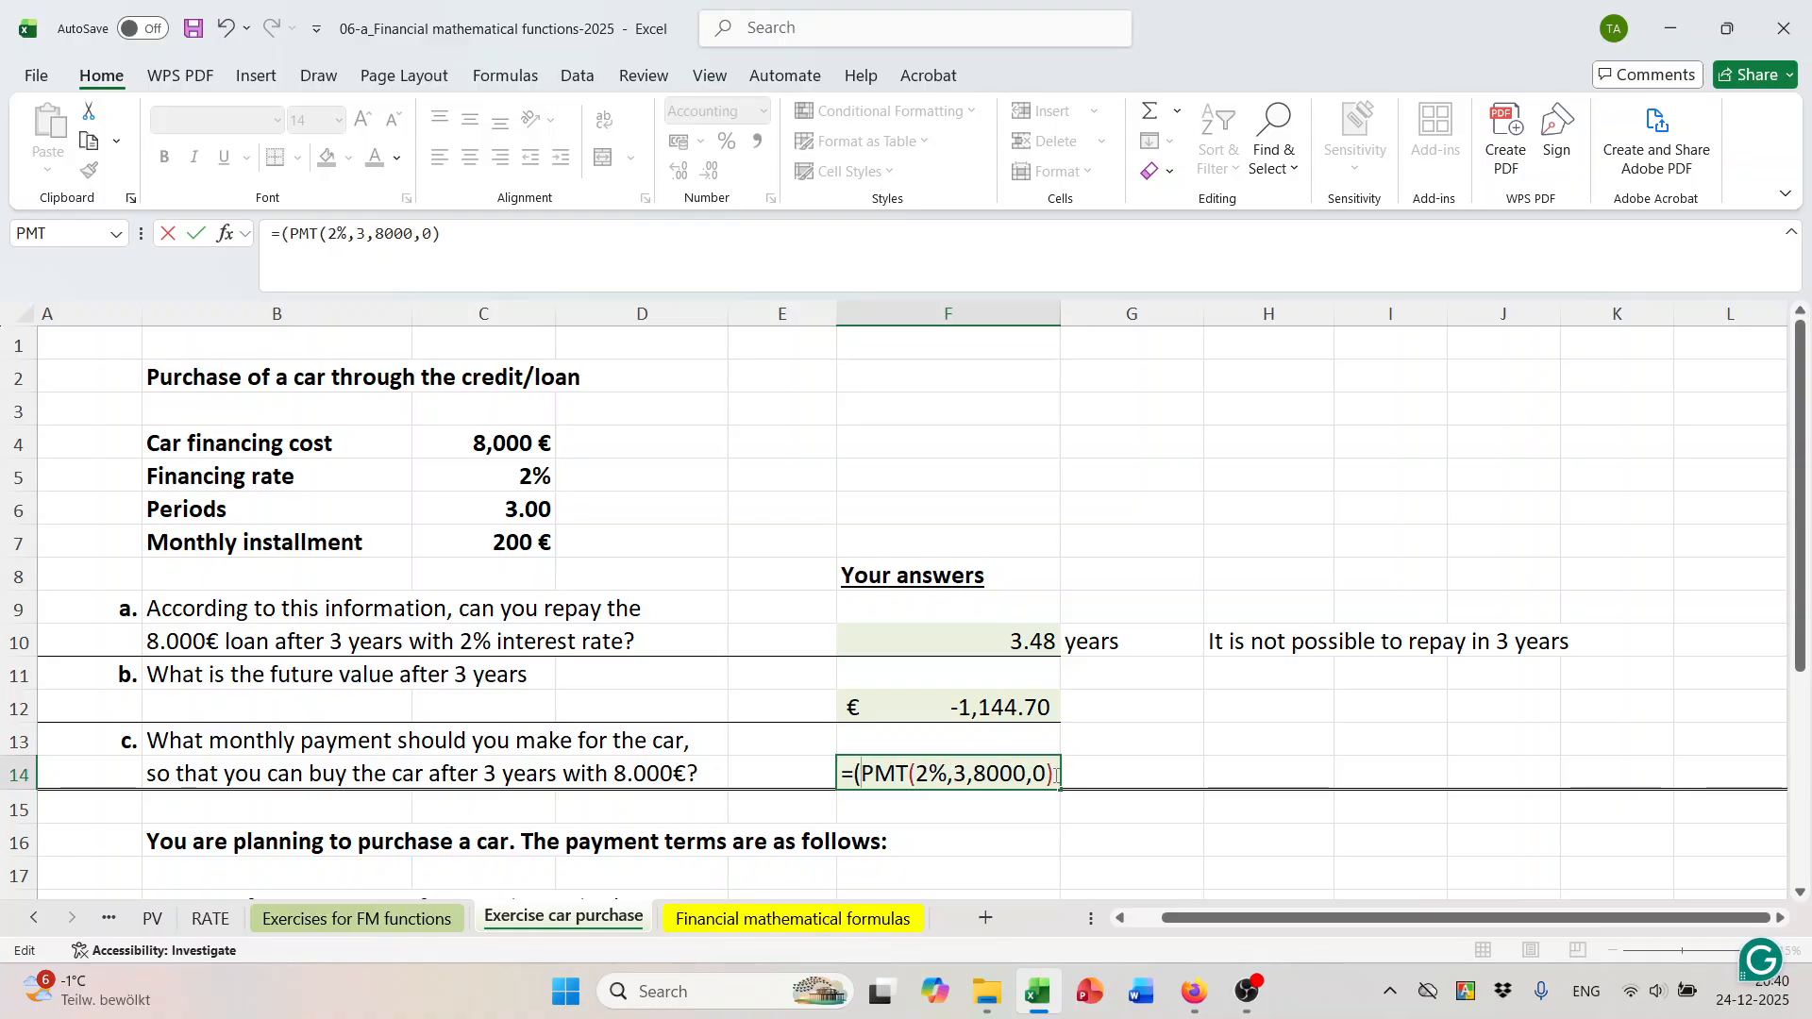
type(")")
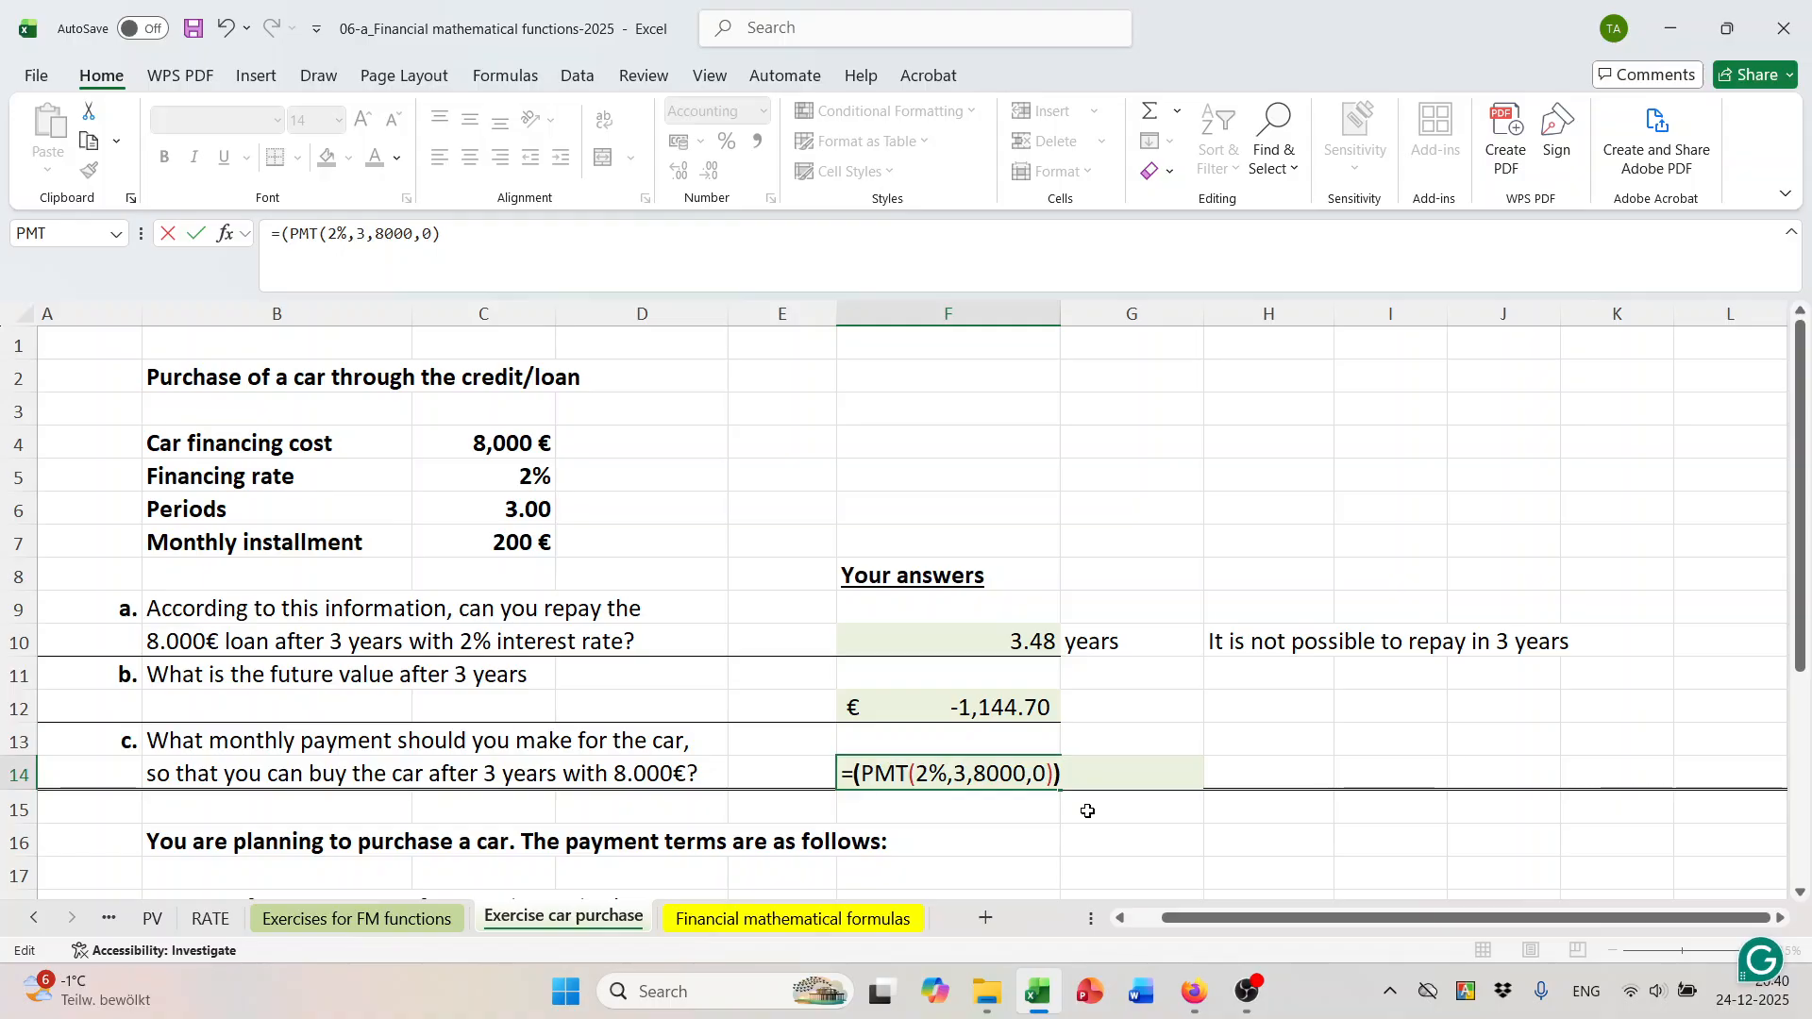
type("/12")
key("Return")
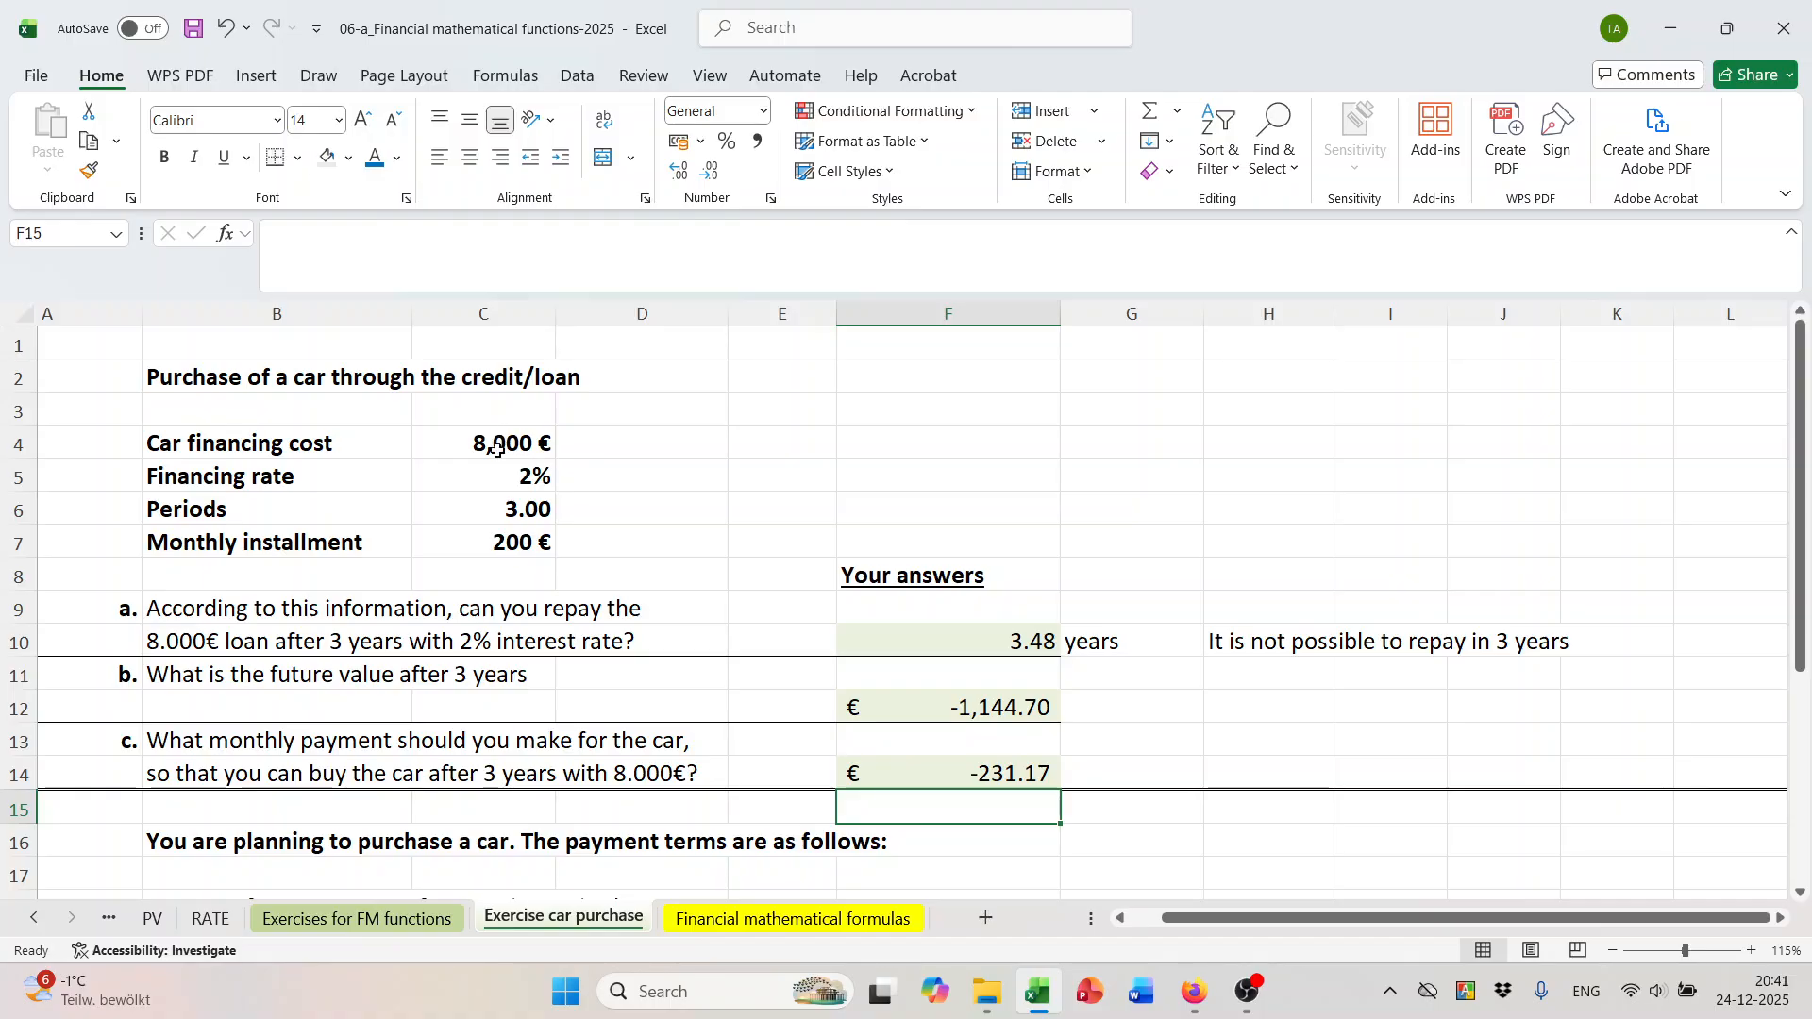
Examine the payment terms and the total cost question of the second car purchase exercise in rows 16 to 22.
scroll(949, 791, "down", 4)
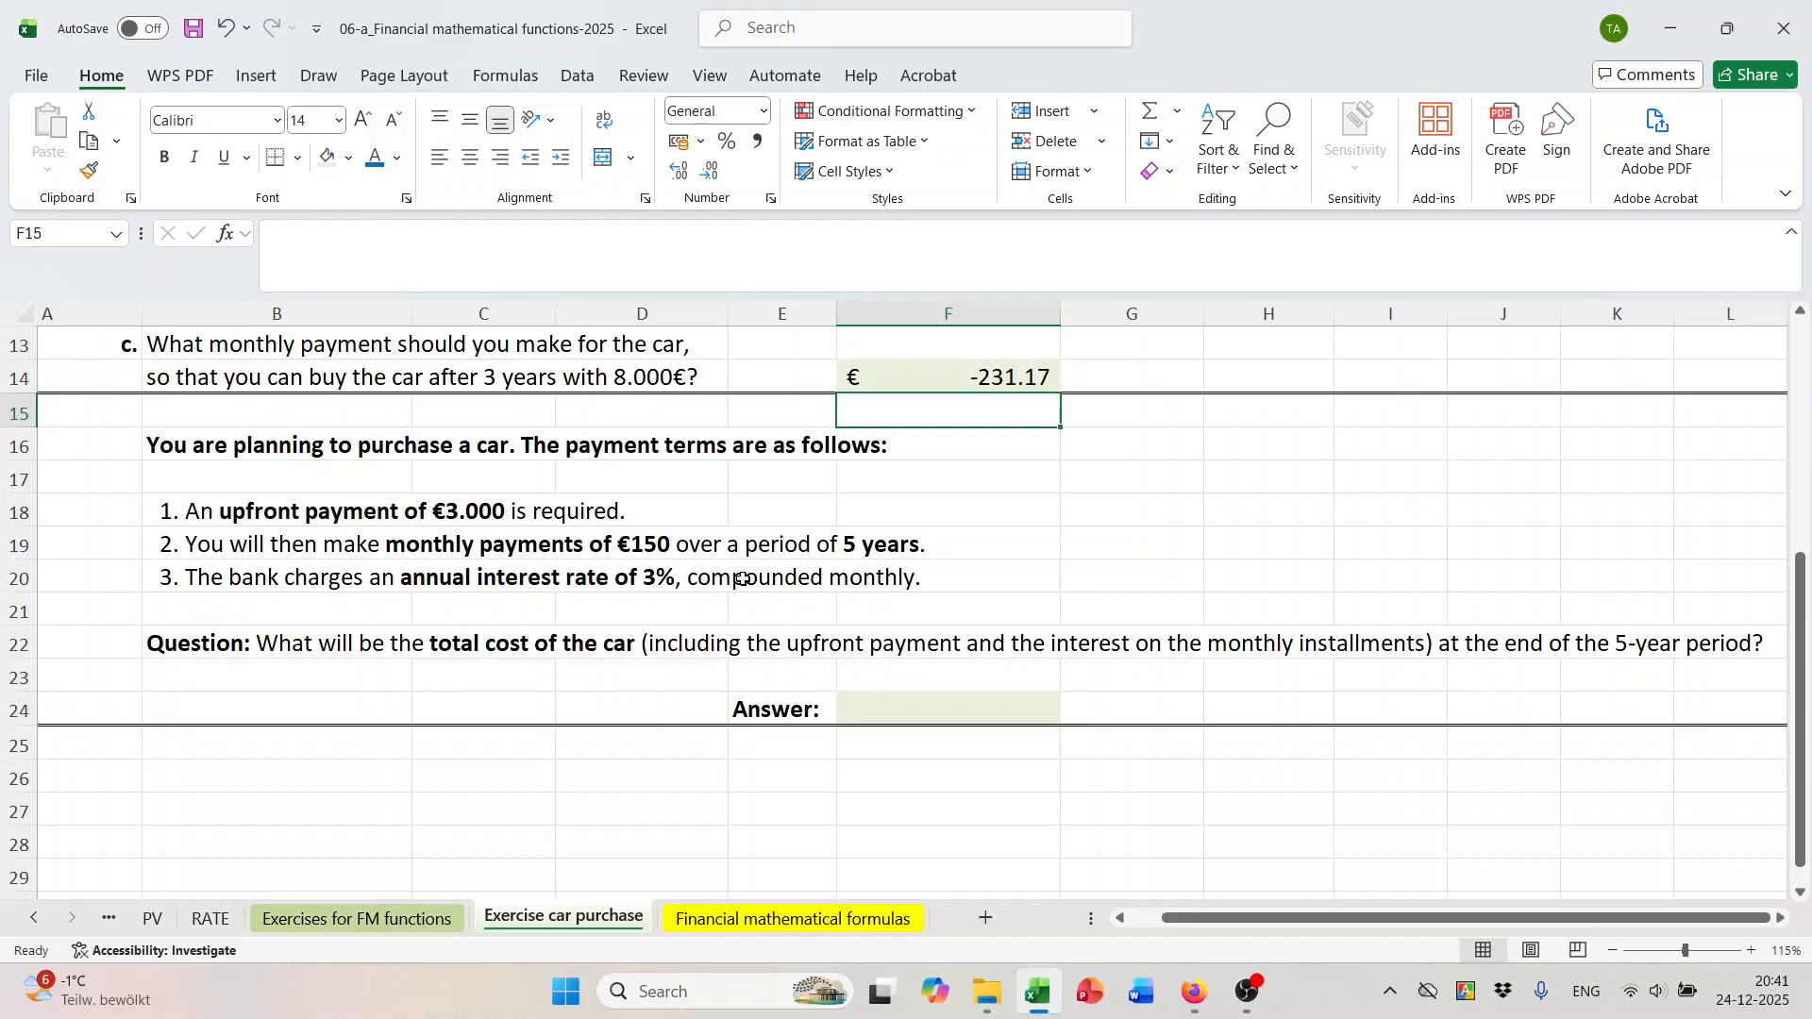
left_click_drag(742, 580, 850, 583)
left_click(790, 581)
left_click_drag(705, 580, 856, 585)
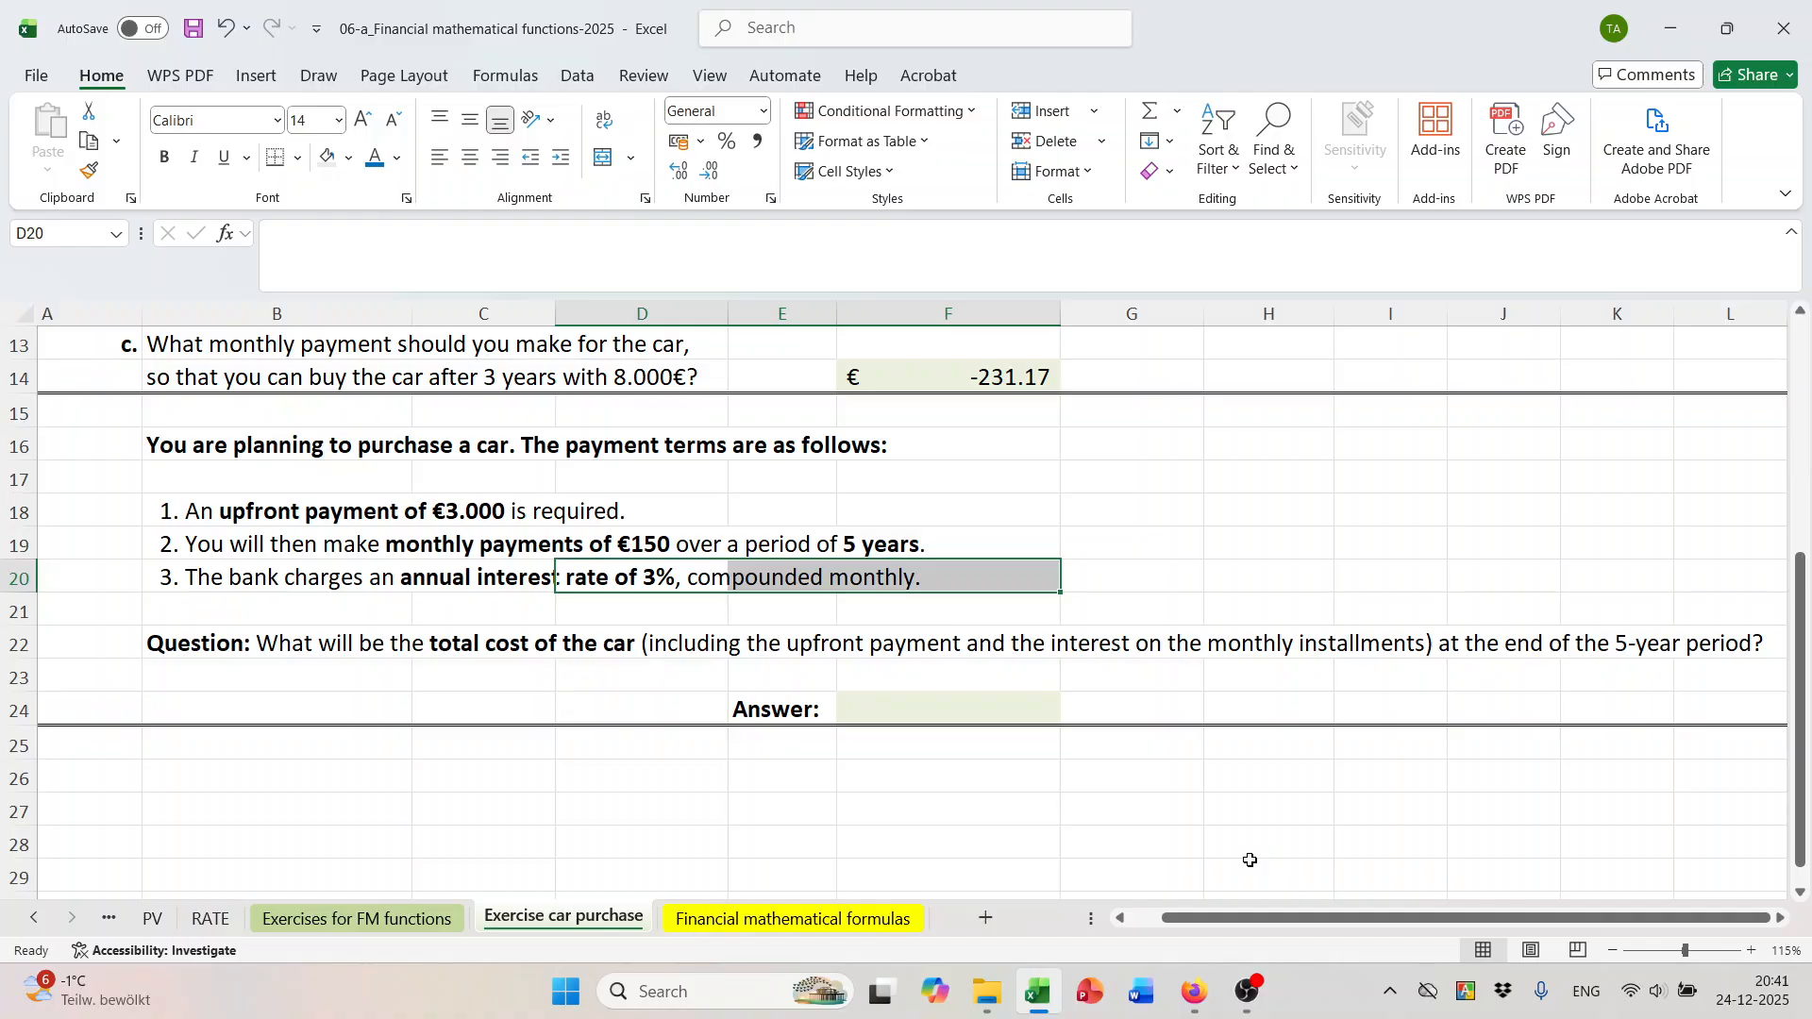
left_click(651, 572)
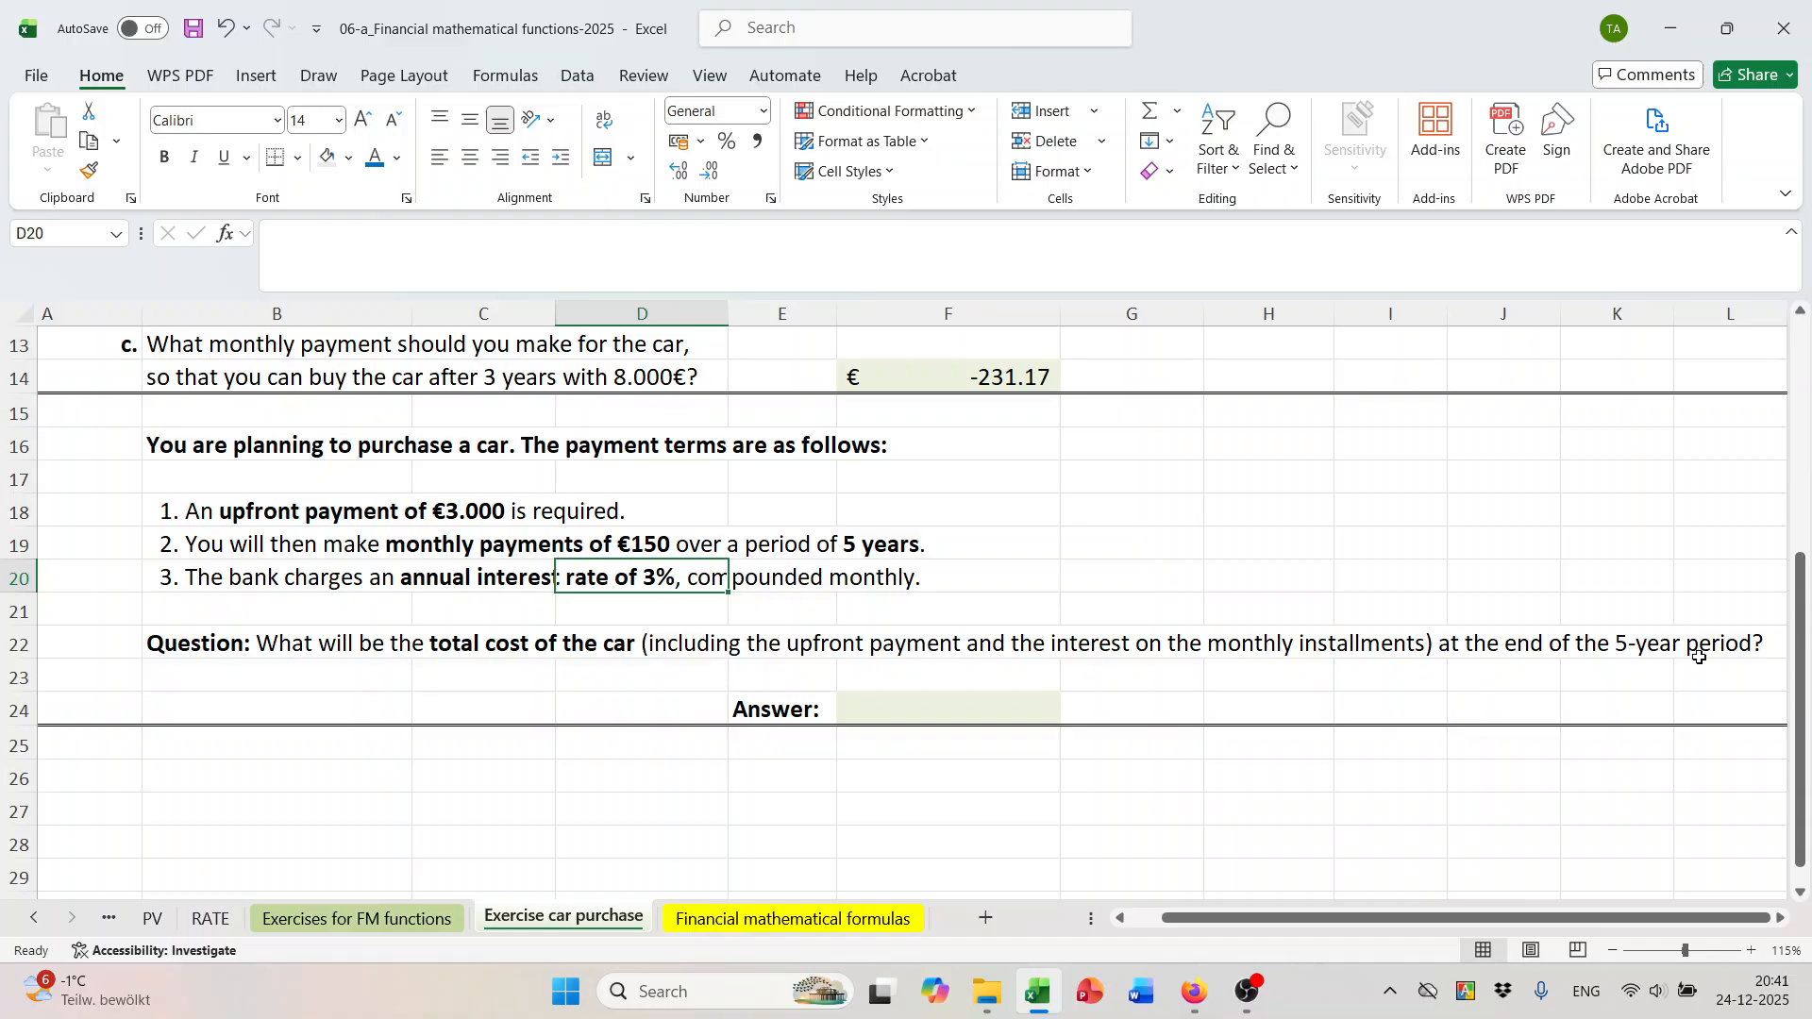
left_click(1640, 647)
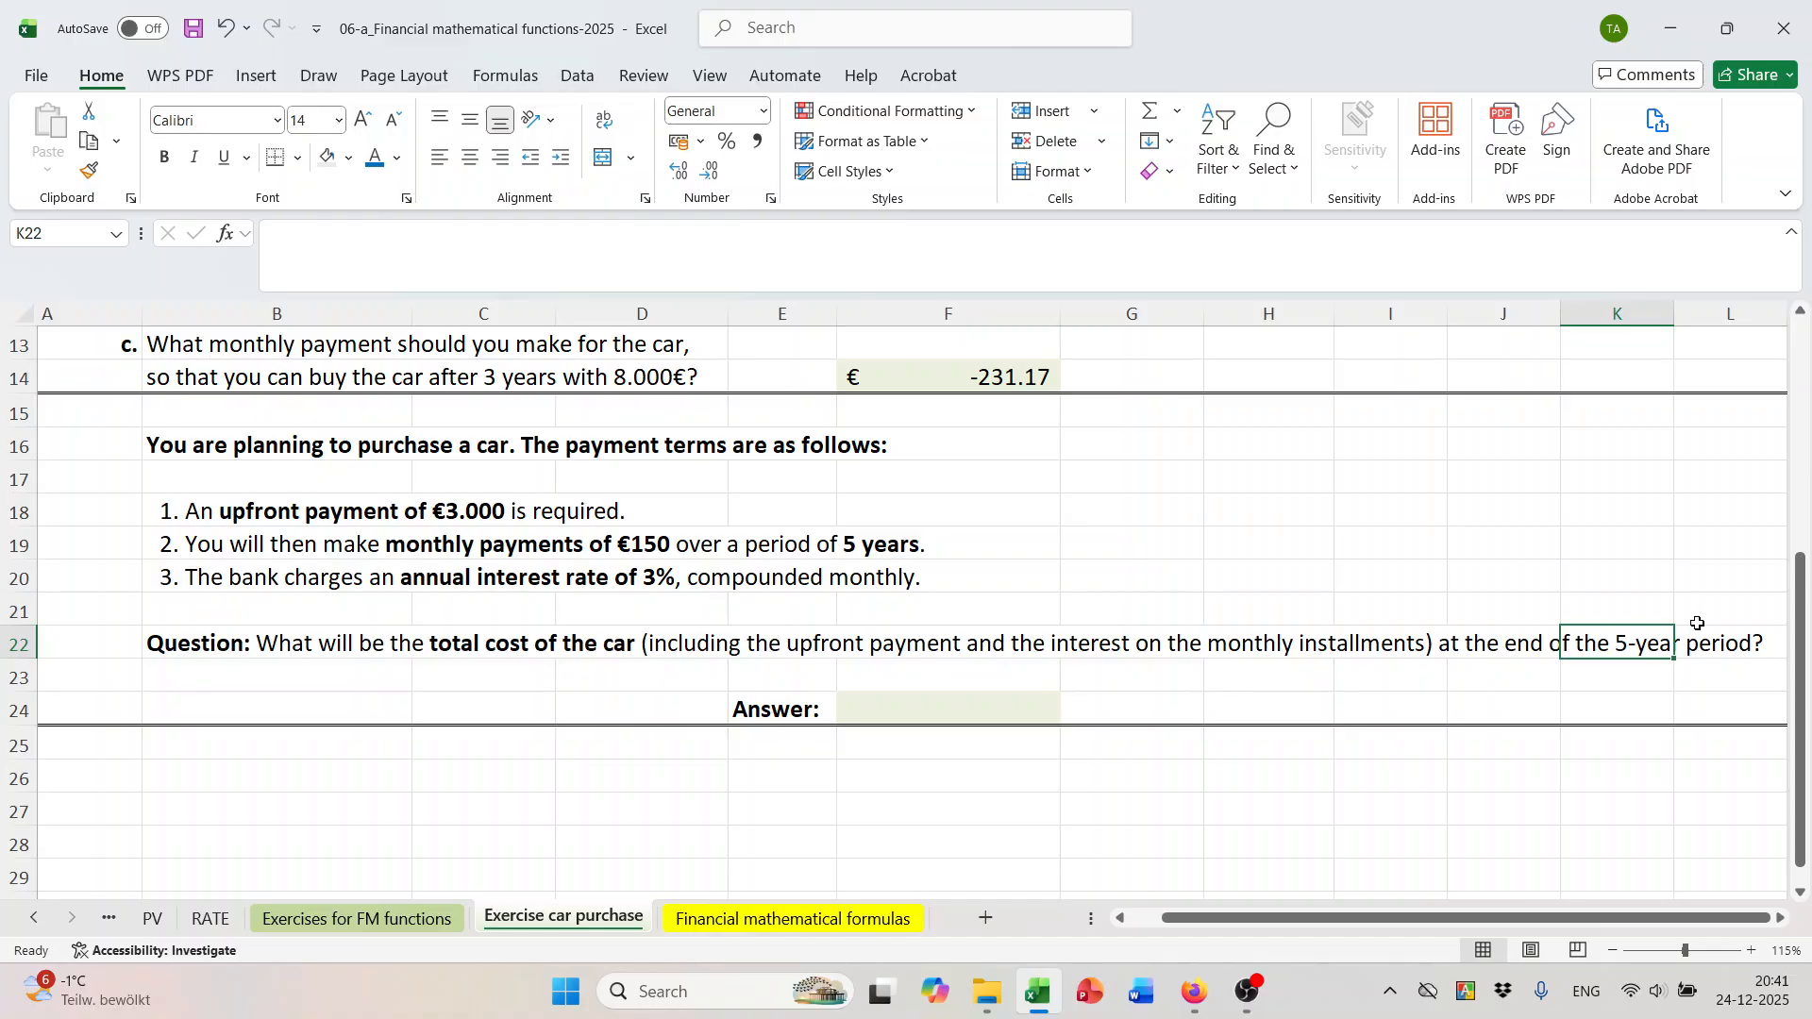
Insert the FV function in answer cell F24 and move its arguments dialog below the exercise text.
left_click(937, 710)
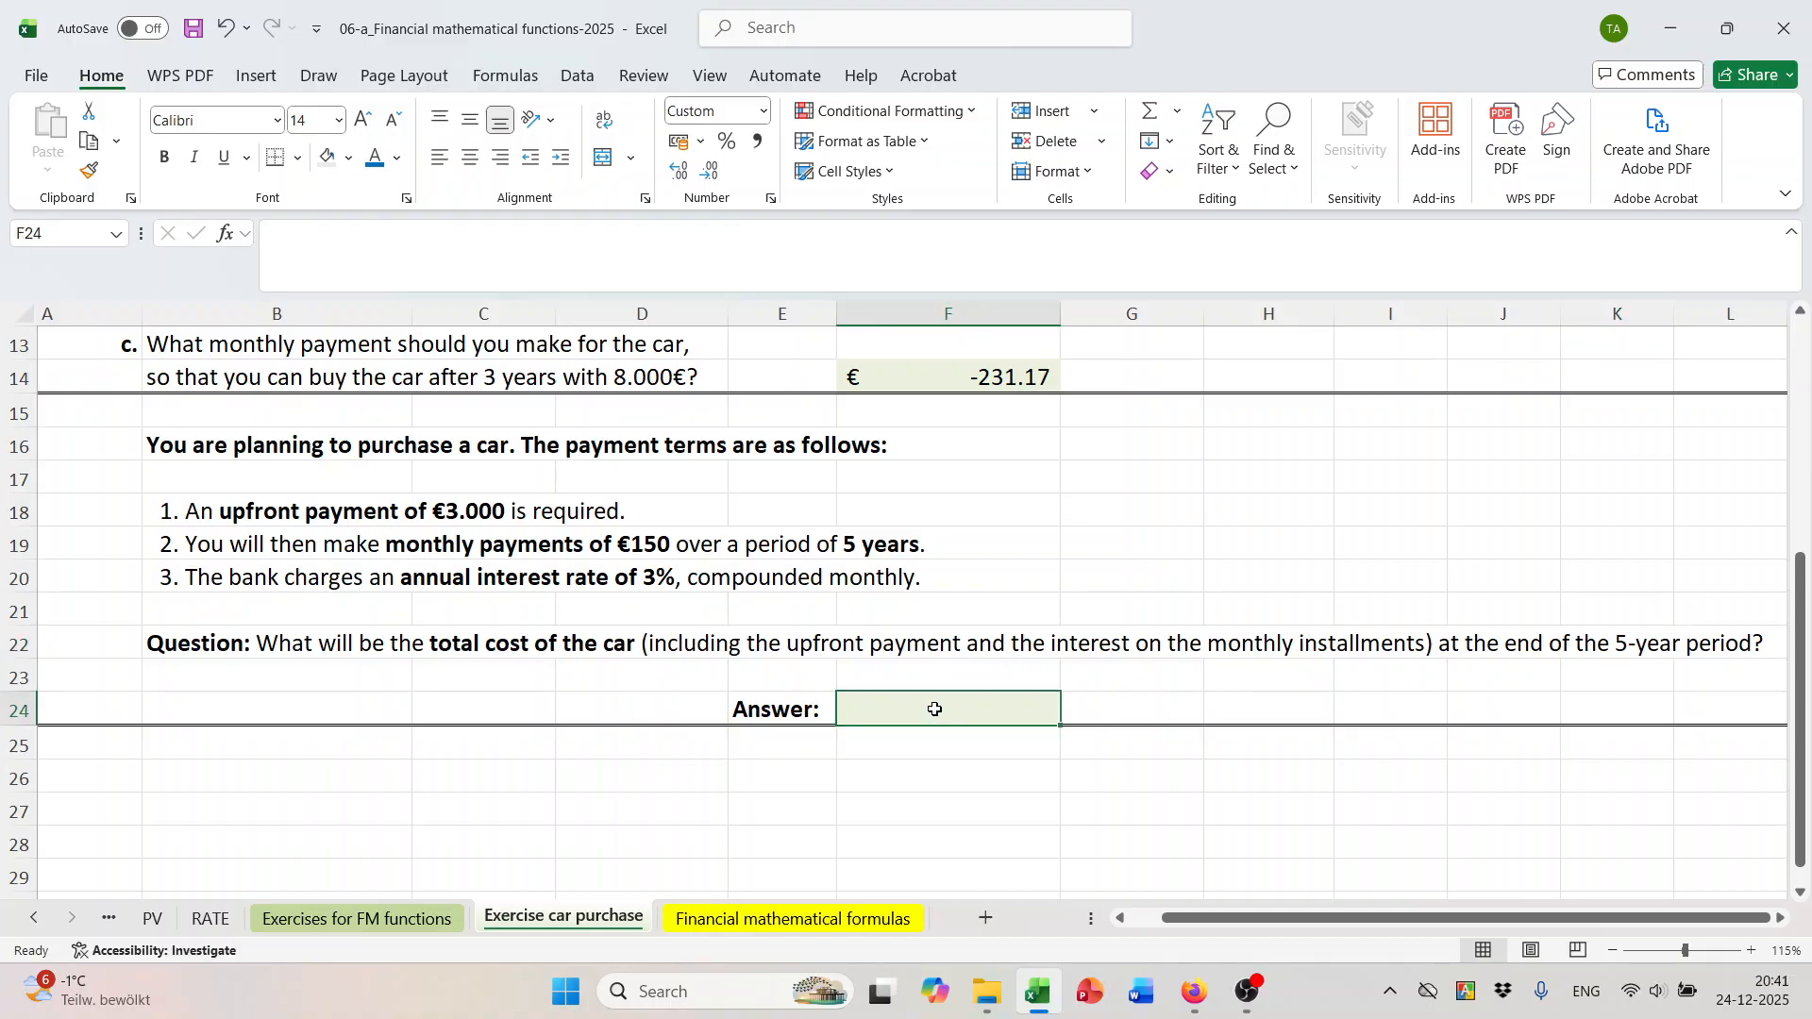
left_click(225, 233)
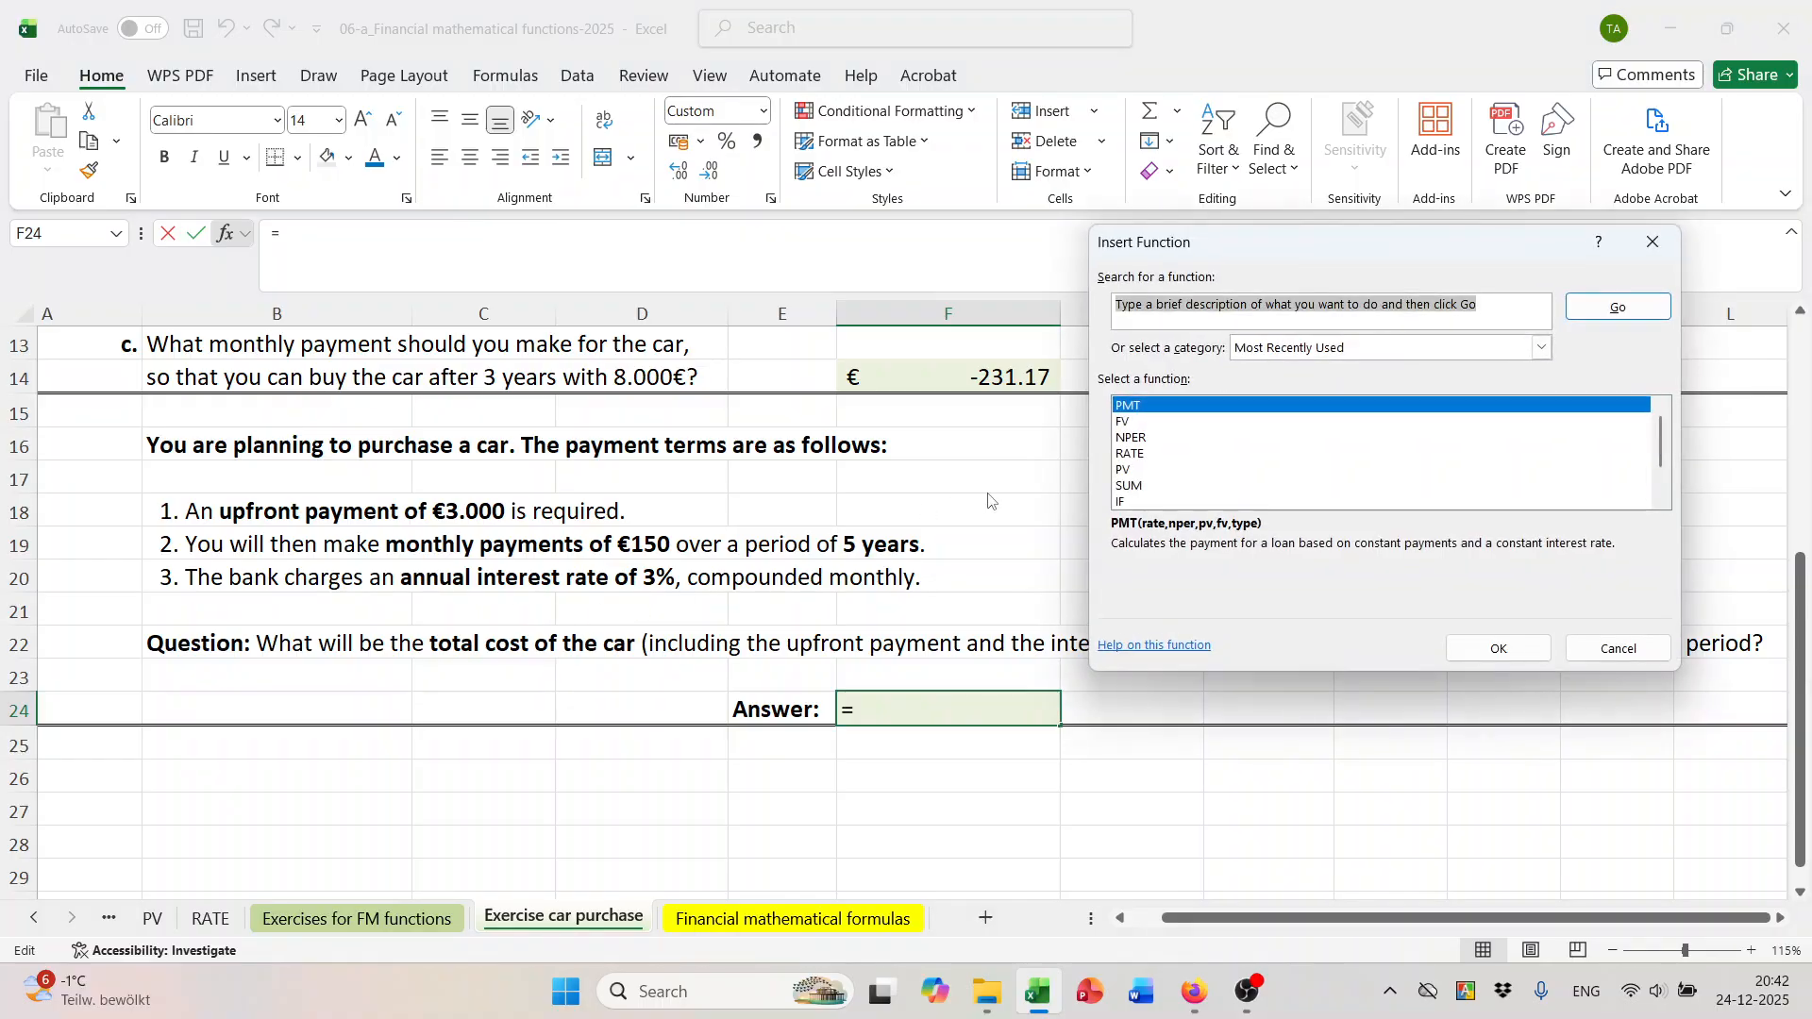
left_click(1137, 423)
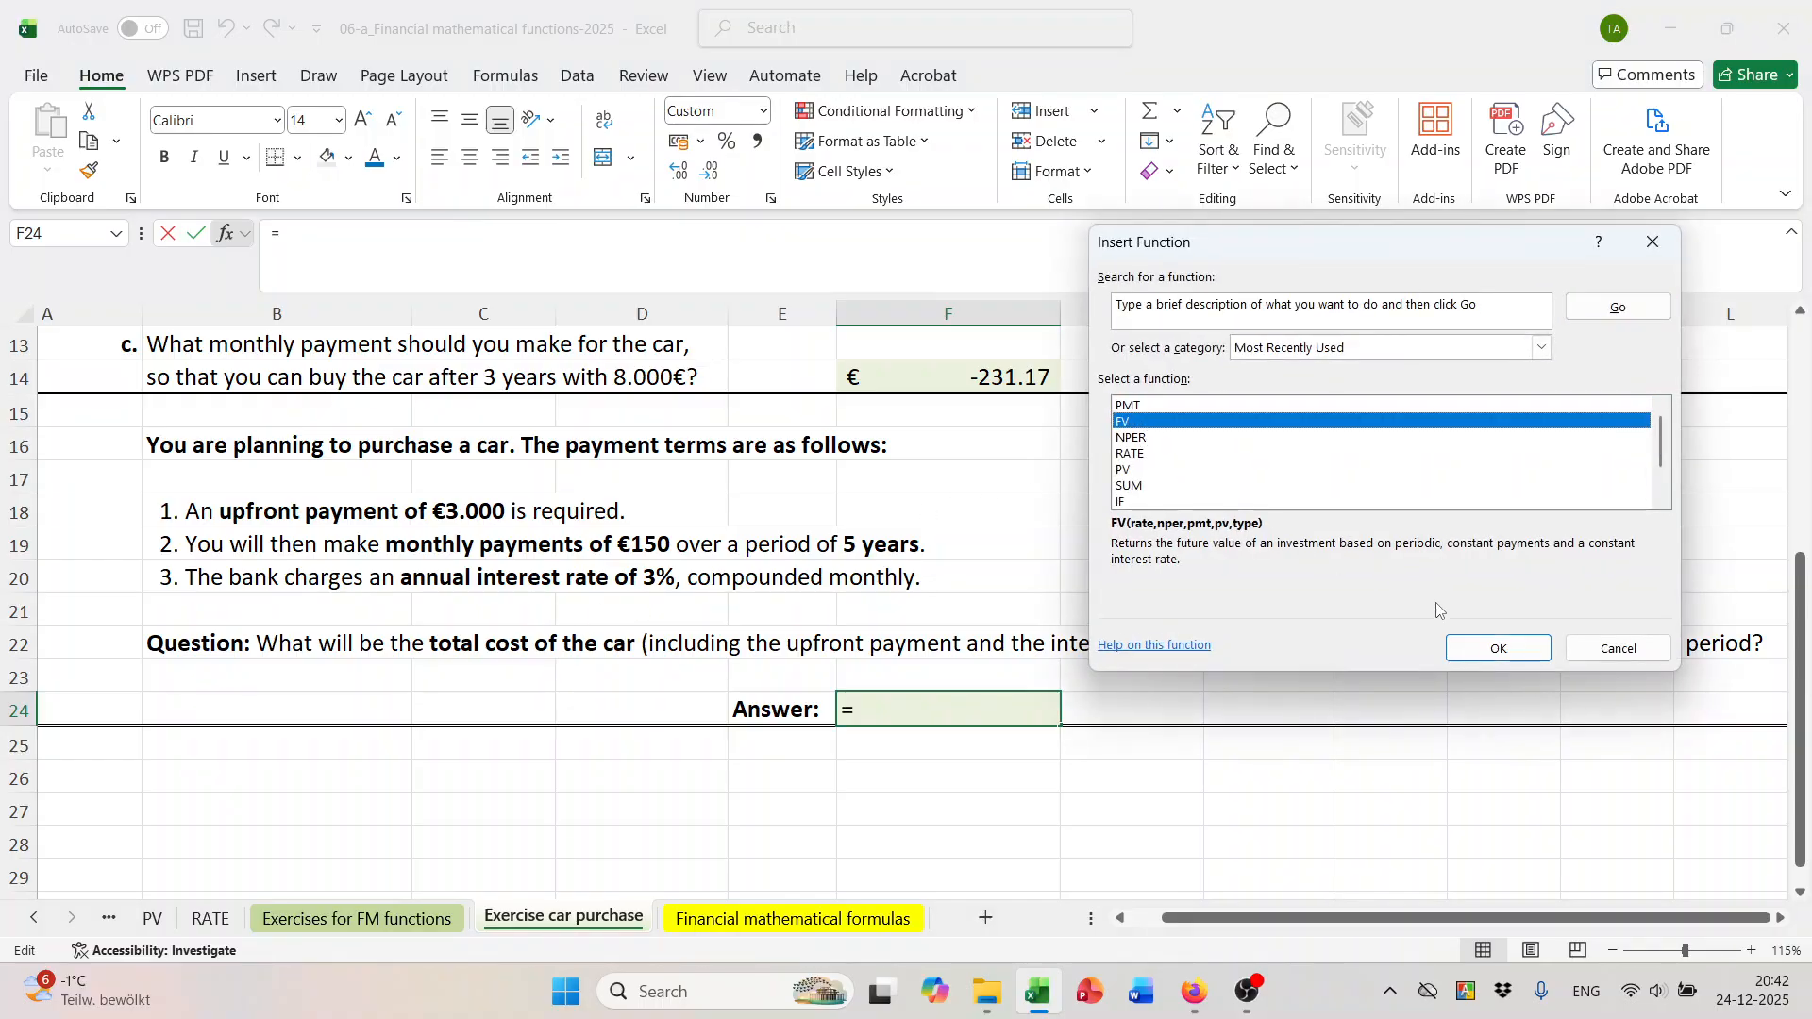
left_click(1499, 649)
left_click_drag(1278, 253, 1185, 601)
scroll(1159, 600, "down", 1)
Set the FV arguments for F24 to rate 3%/12, periods 5*12, payment -150 and present value 0.
left_click(1178, 668)
type("3%")
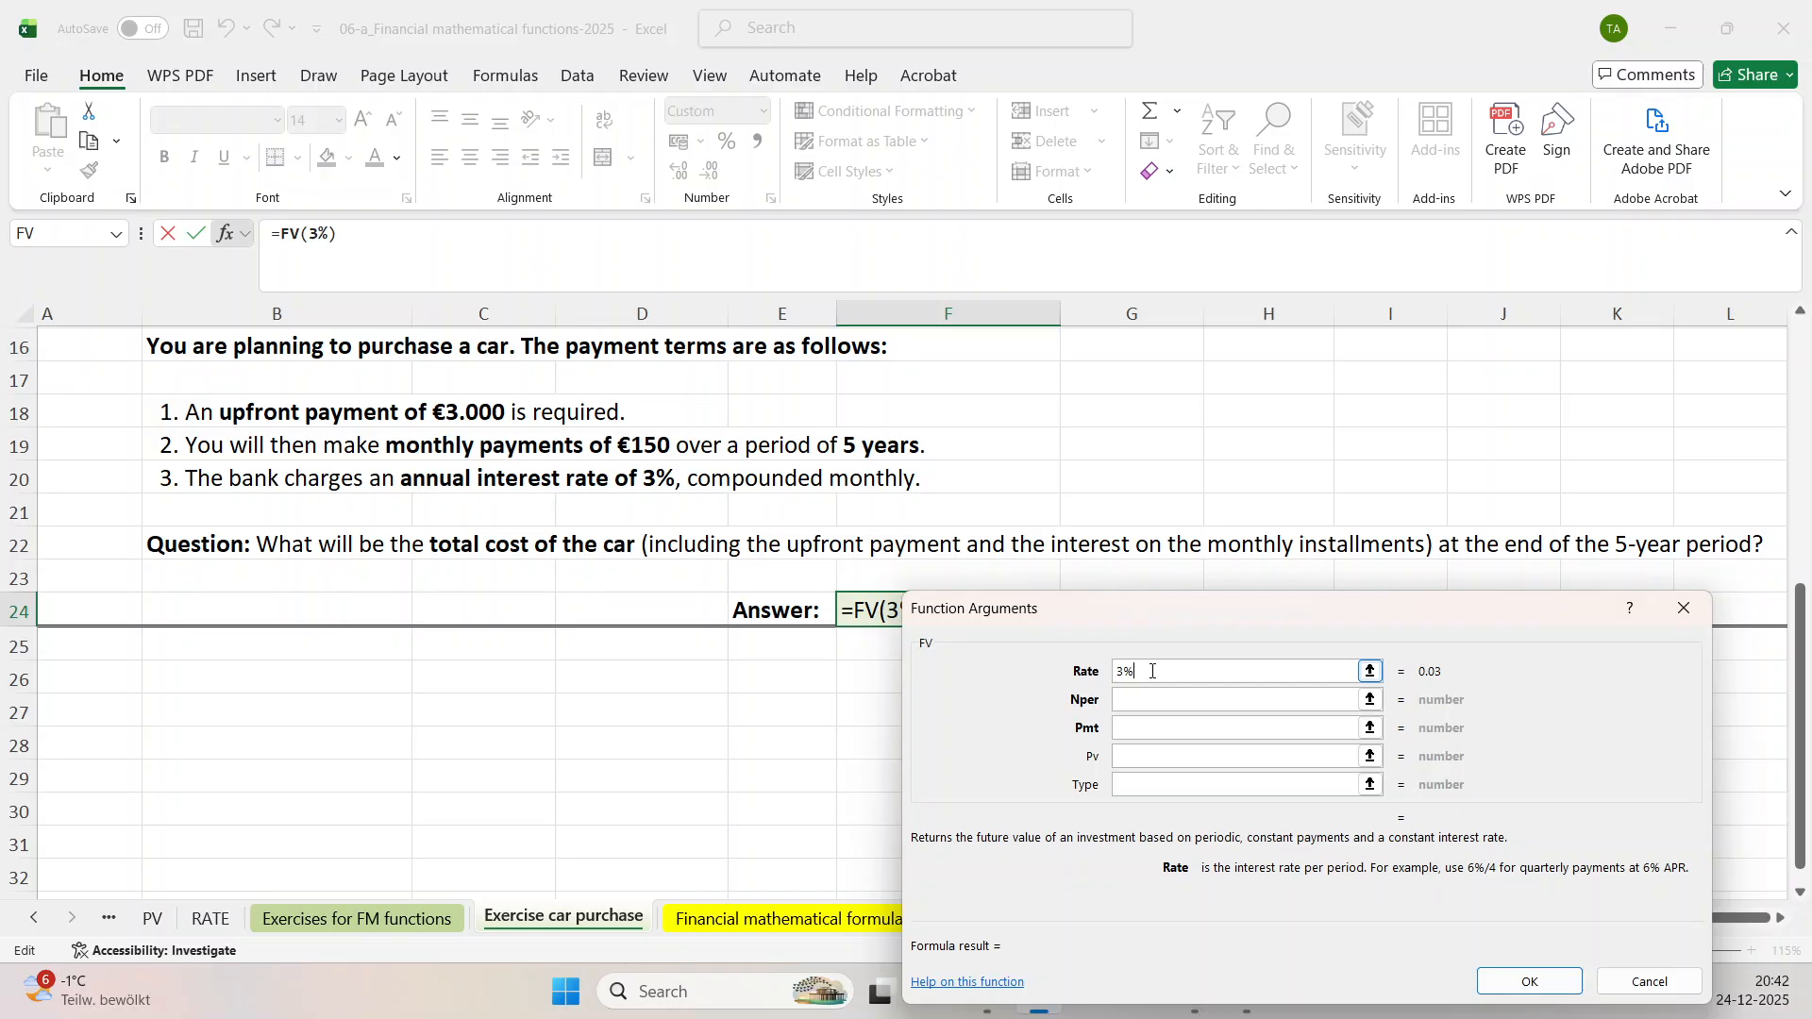
type("/12")
left_click(1137, 701)
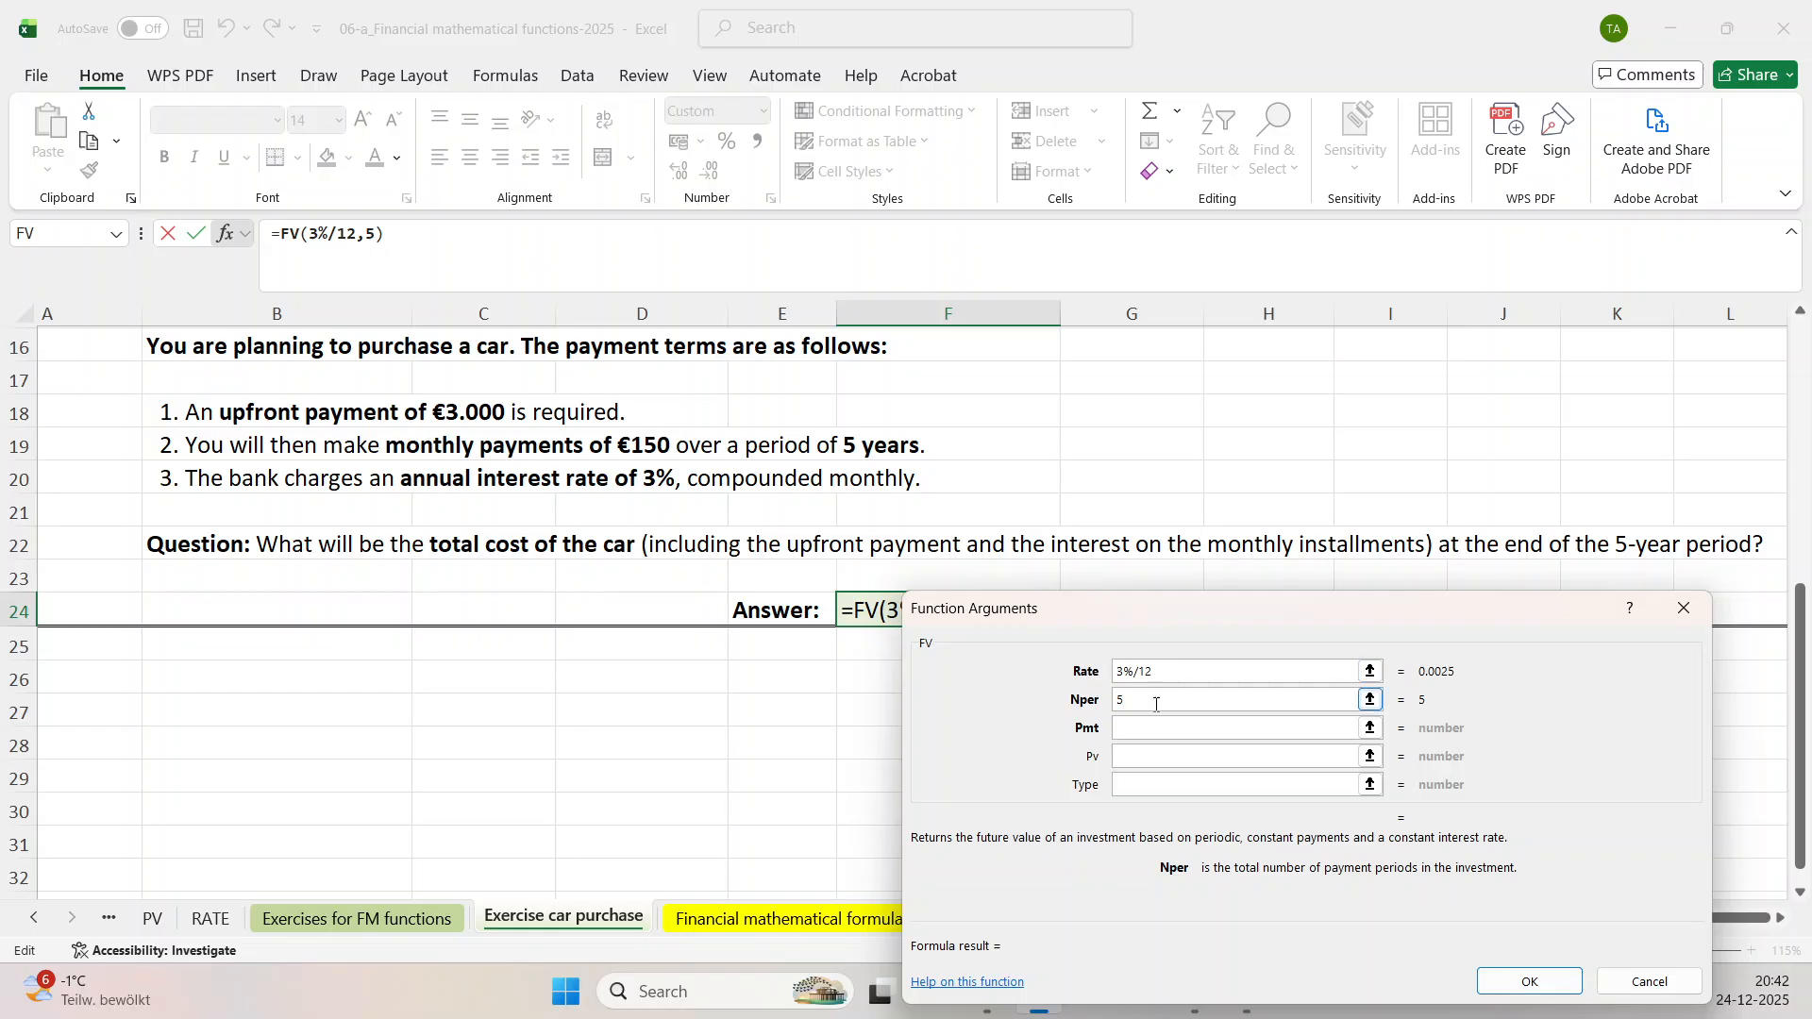
type("12")
left_click(1133, 737)
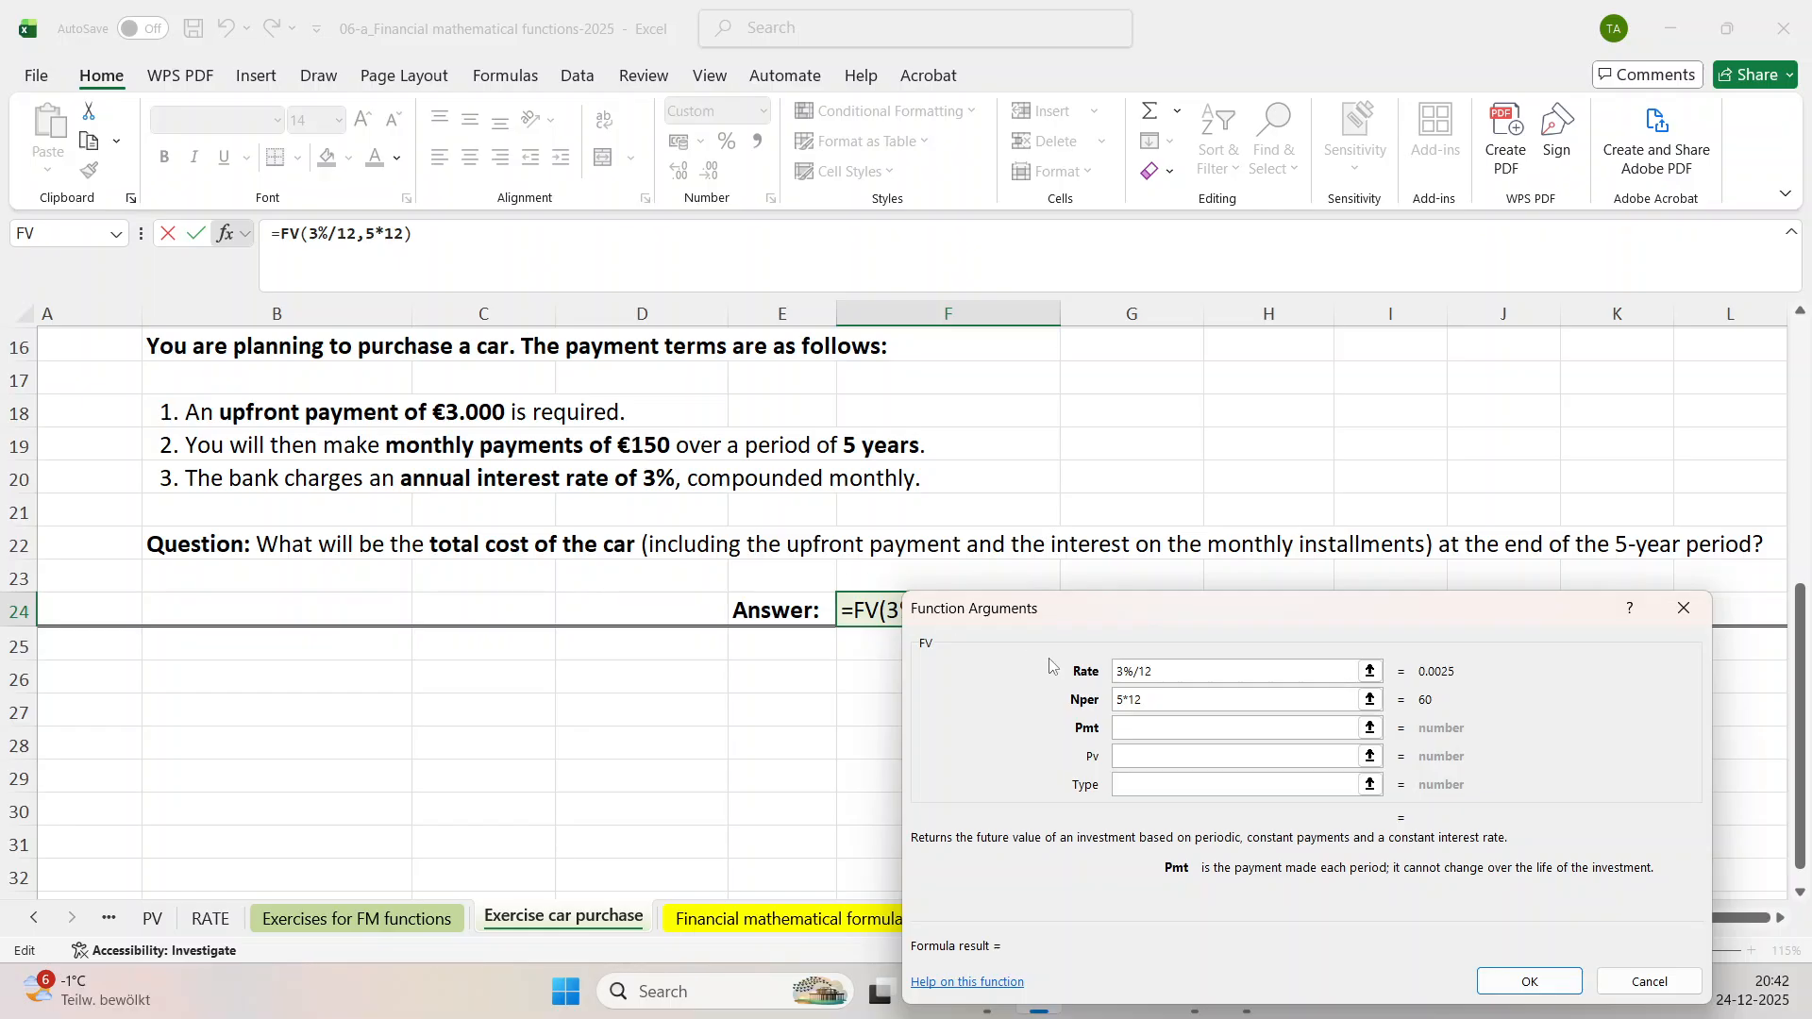
type("-150")
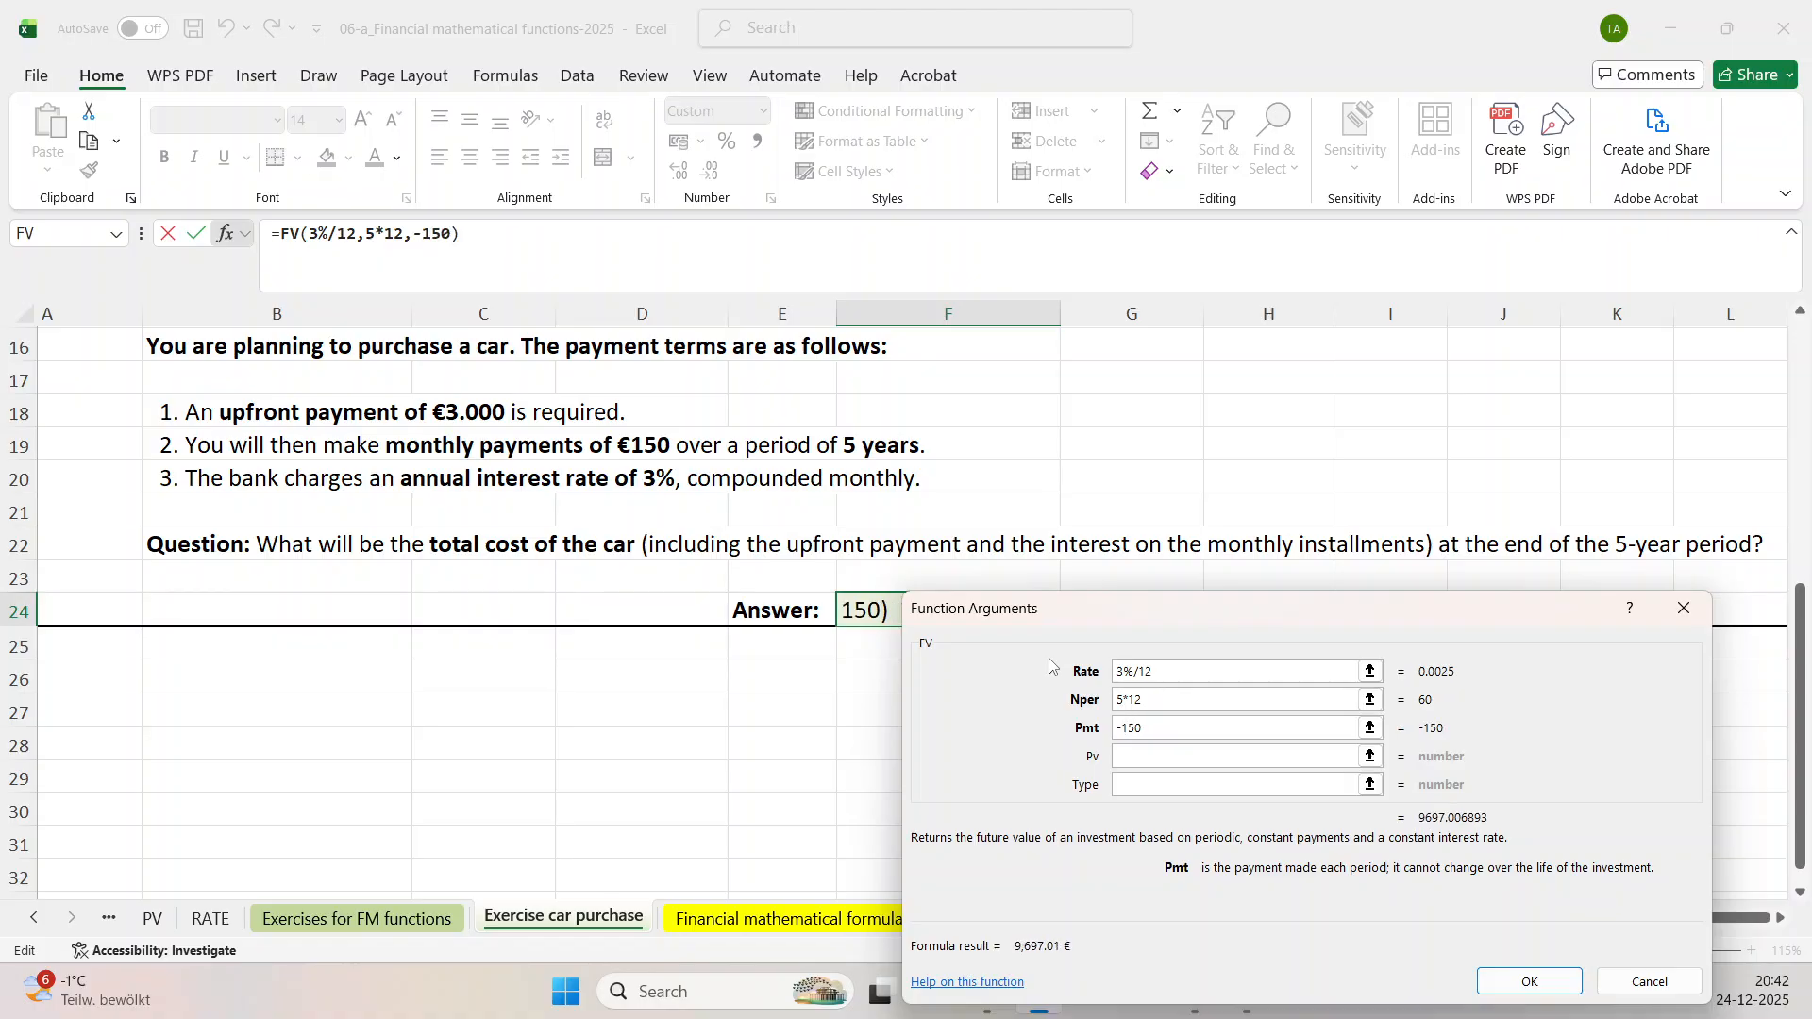
left_click(1145, 756)
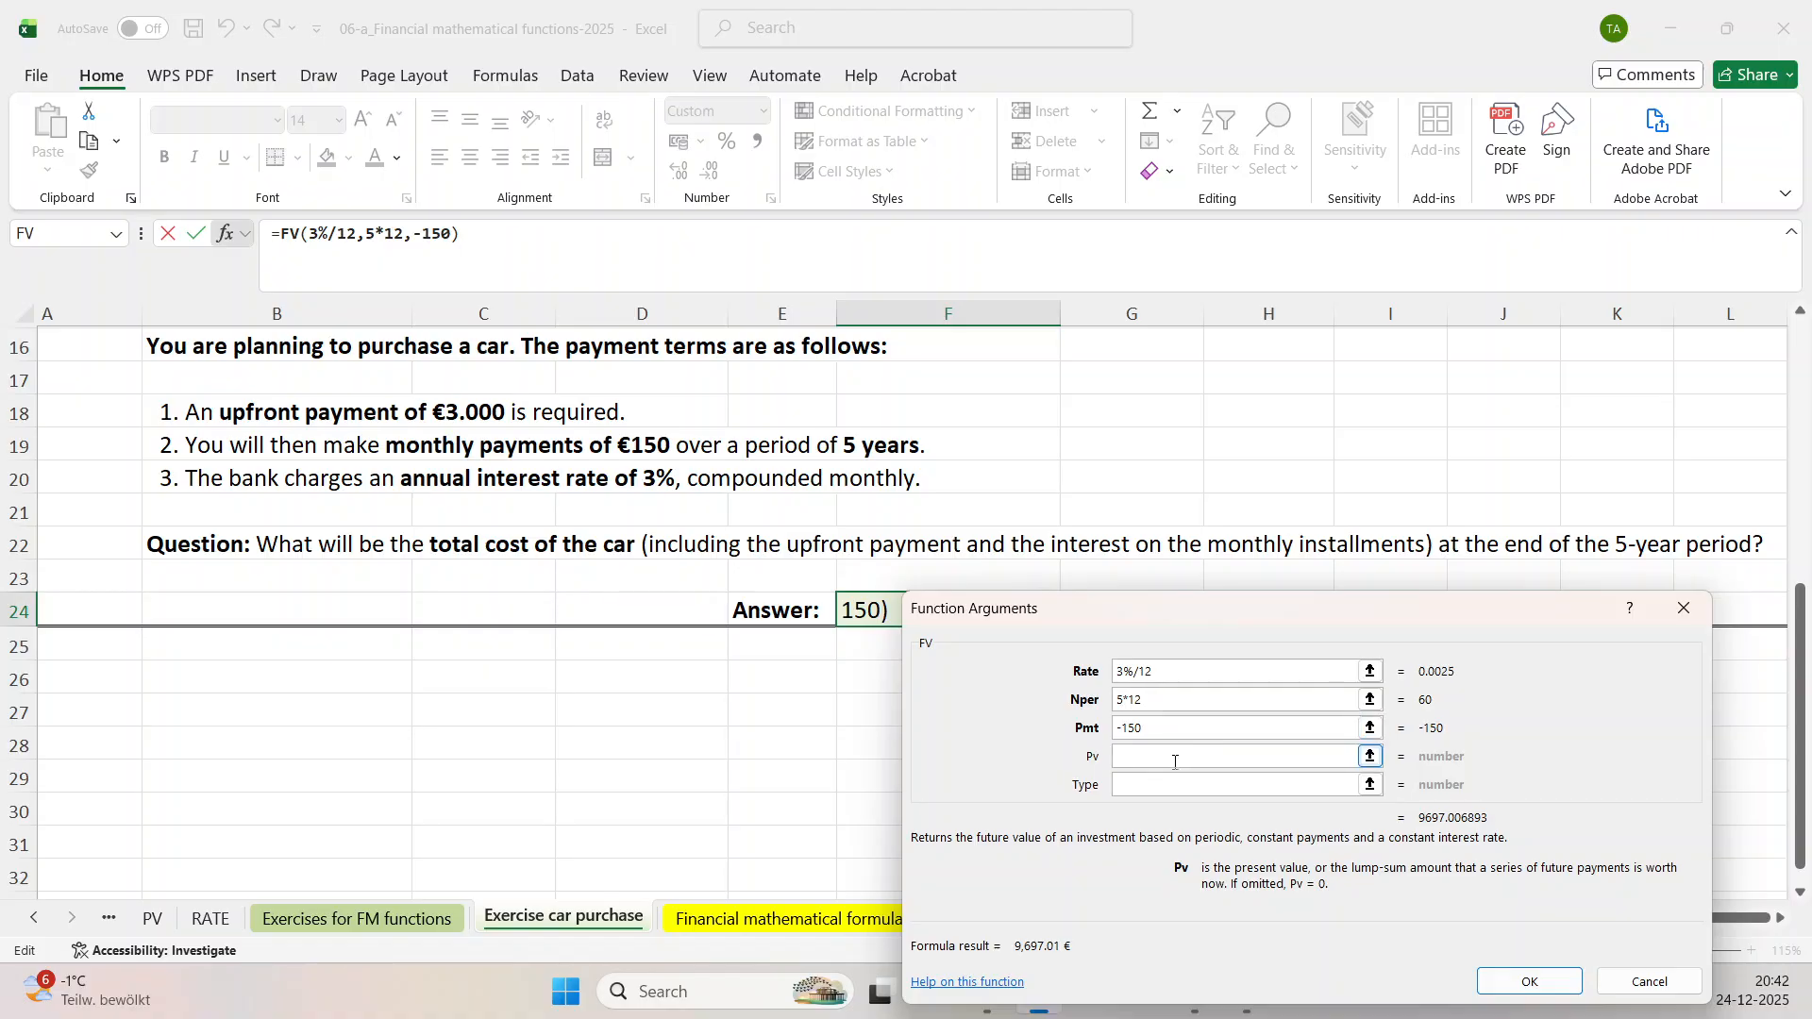
type("0")
Compare the FV arguments with the exercise's payment terms and question, moving the dialog as needed to read them.
left_click_drag(1116, 609, 1223, 478)
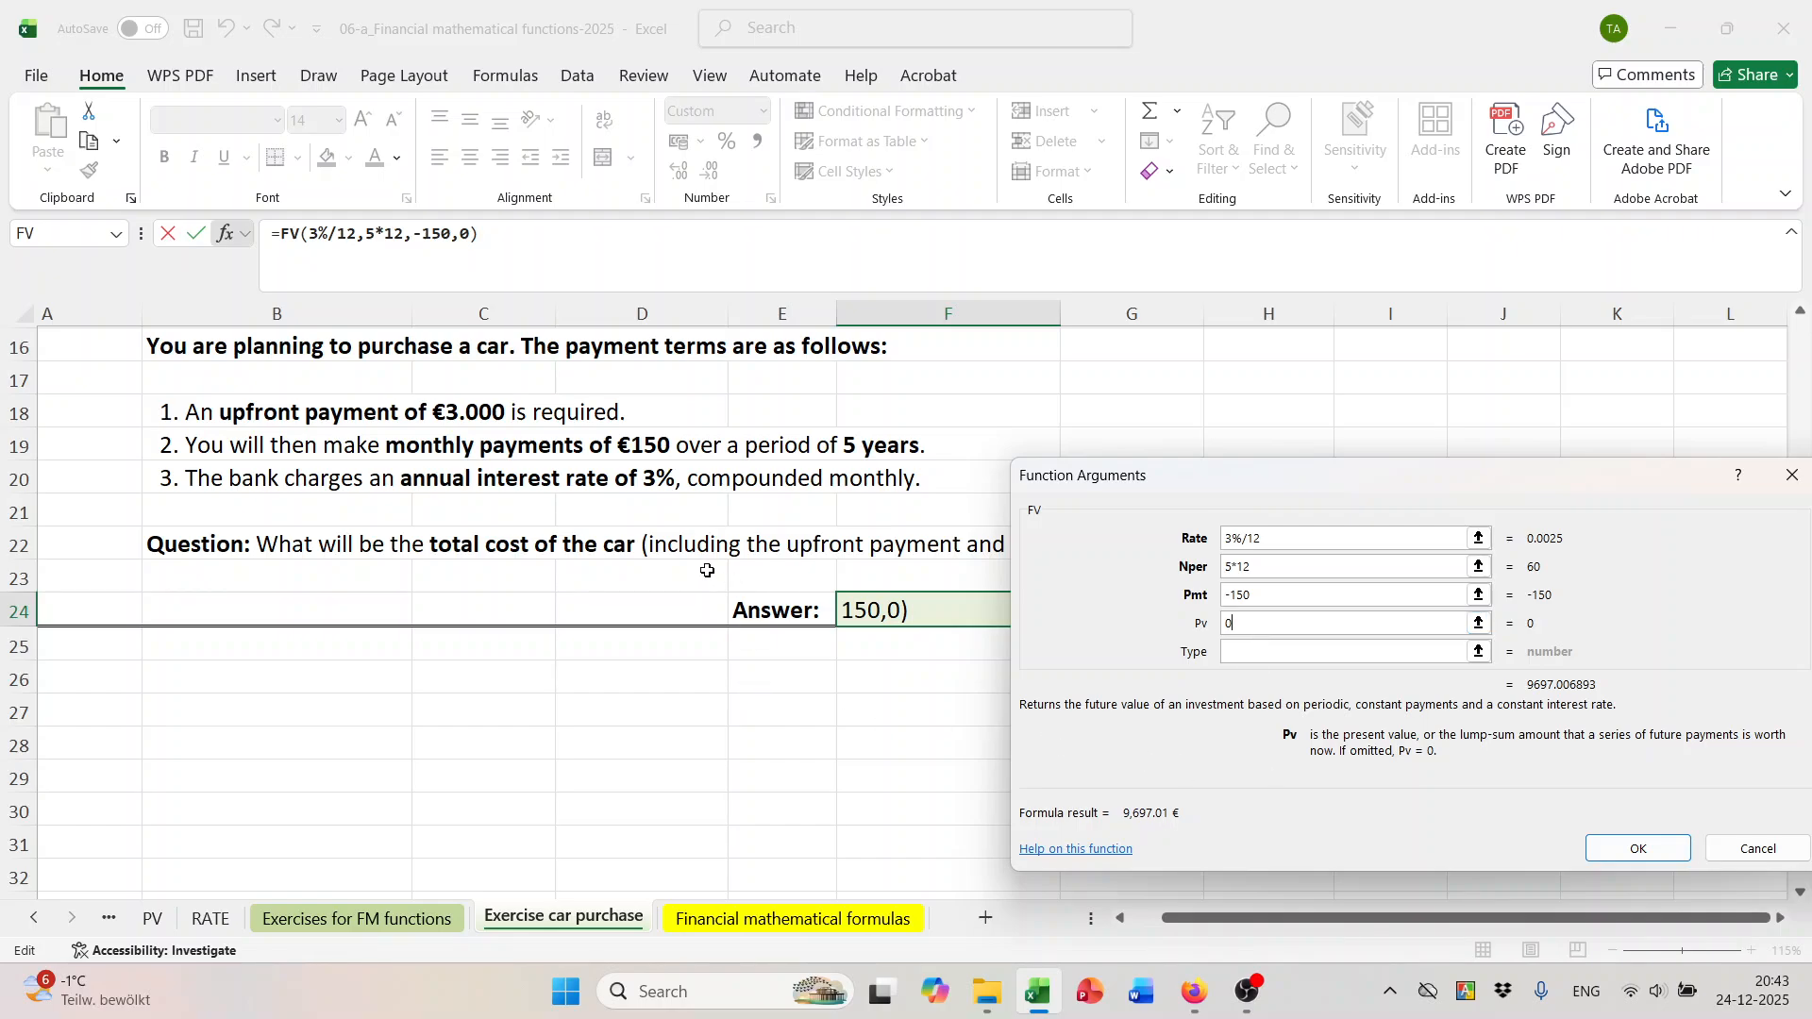
left_click_drag(1462, 494, 1322, 631)
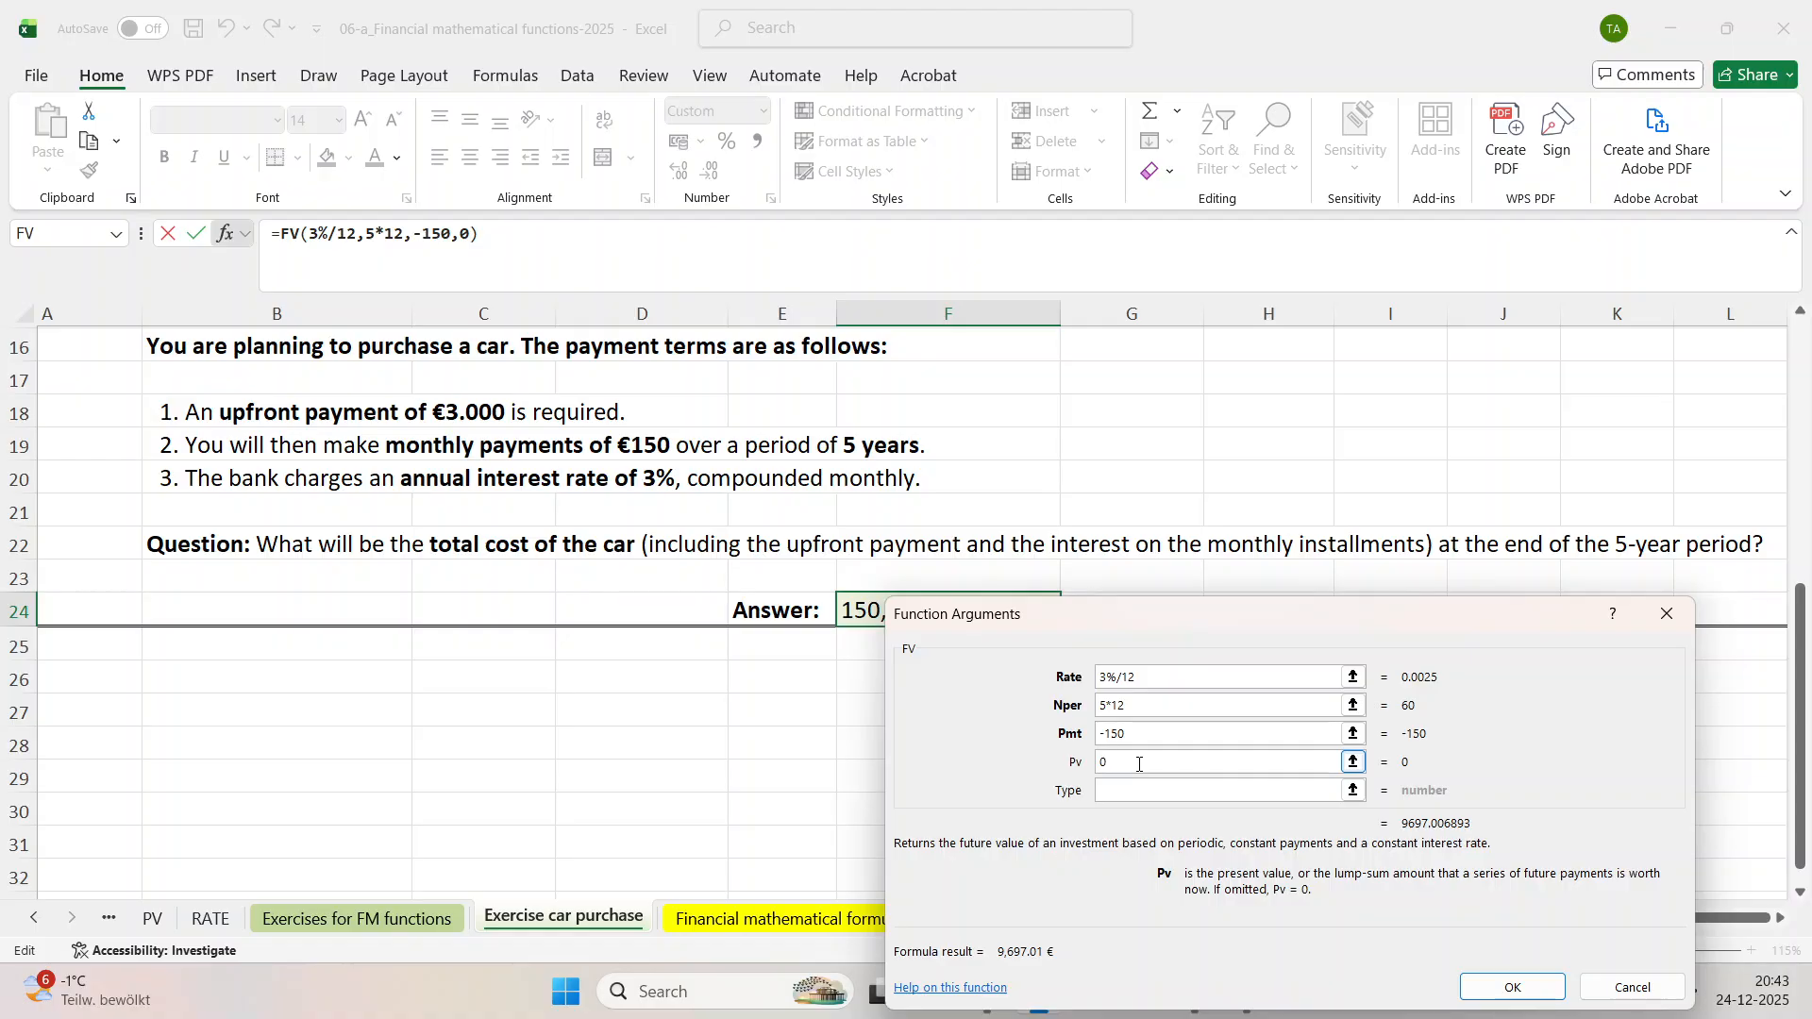
scroll(869, 579, "up", 1)
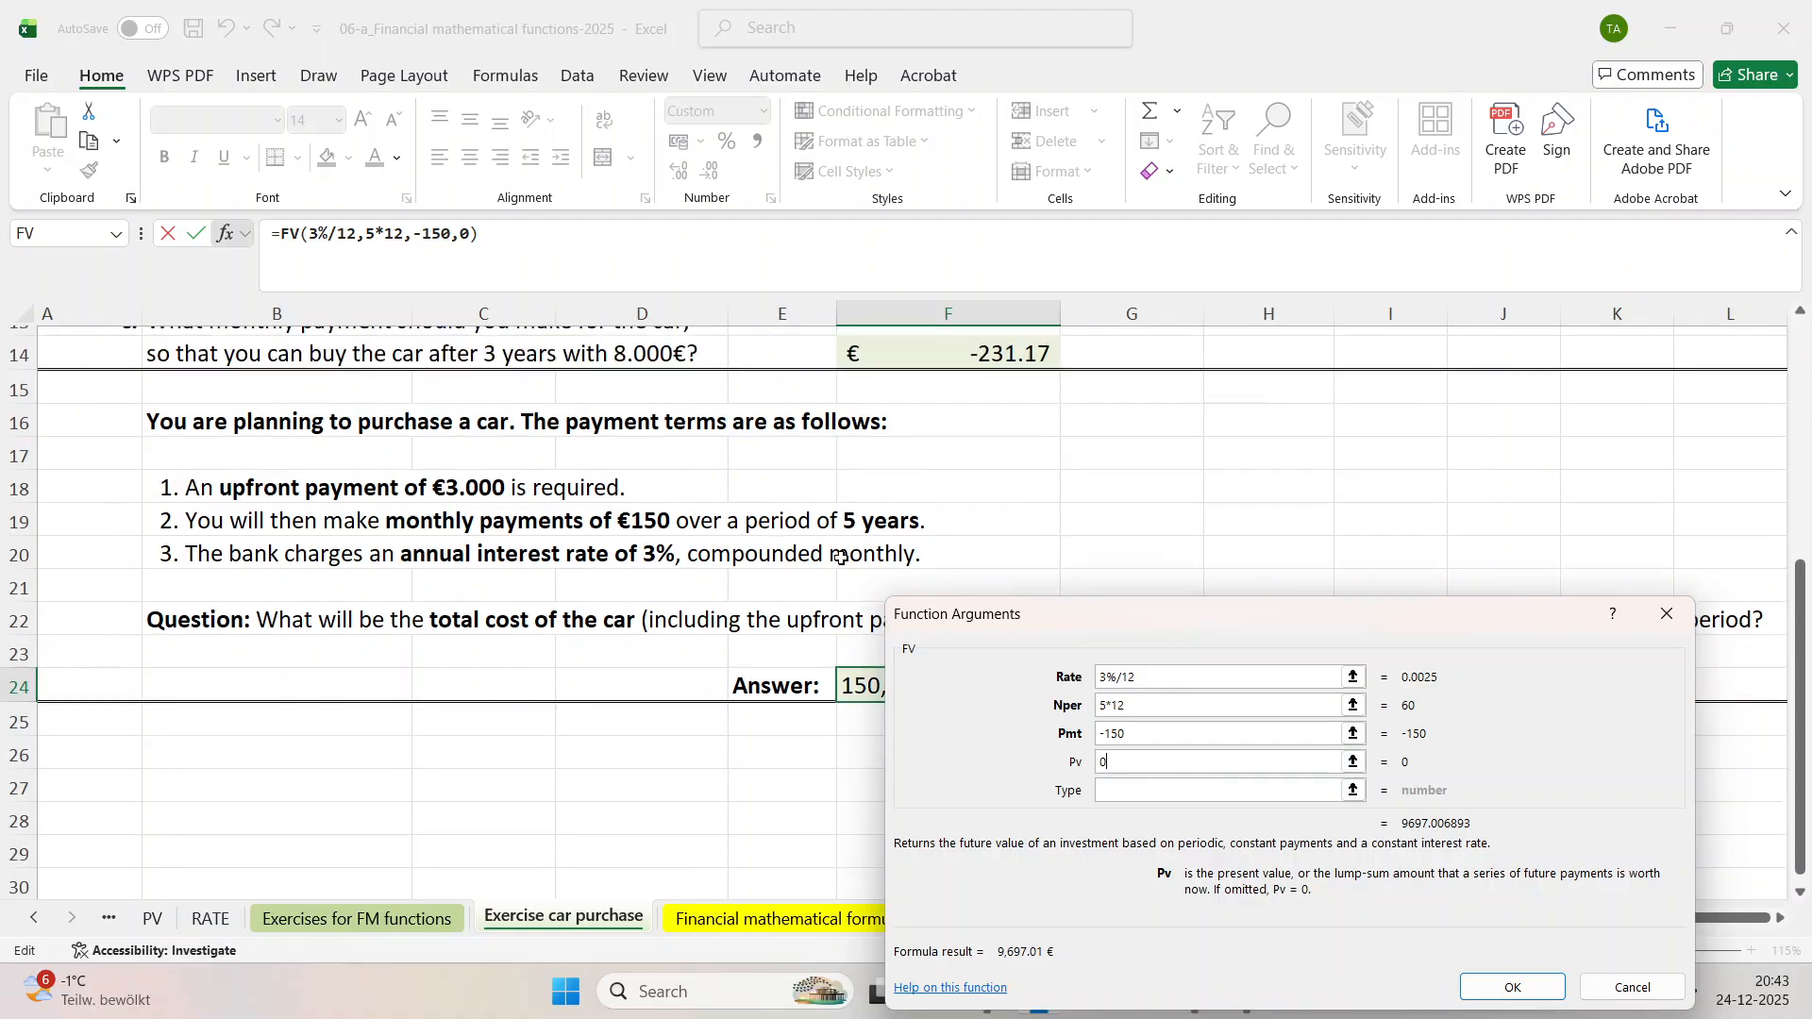
scroll(527, 524, "up", 1)
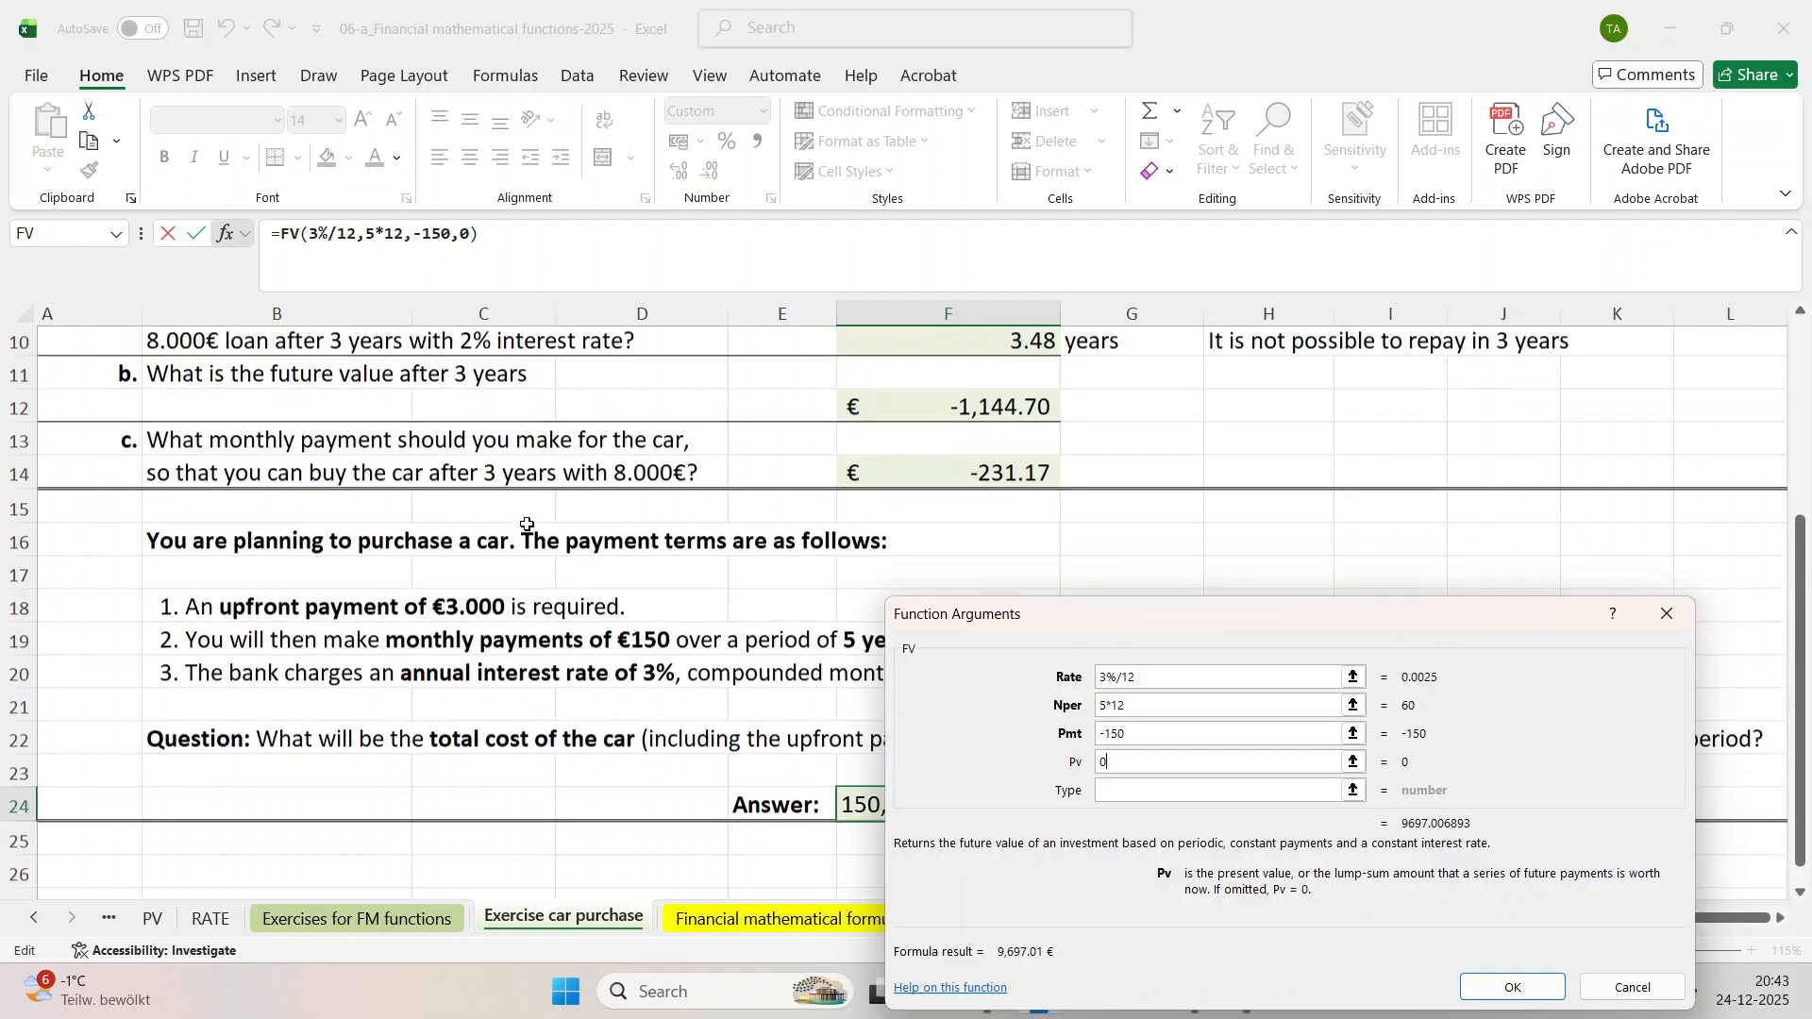
scroll(534, 527, "down", 3)
scroll(887, 552, "up", 1)
scroll(718, 544, "up", 1)
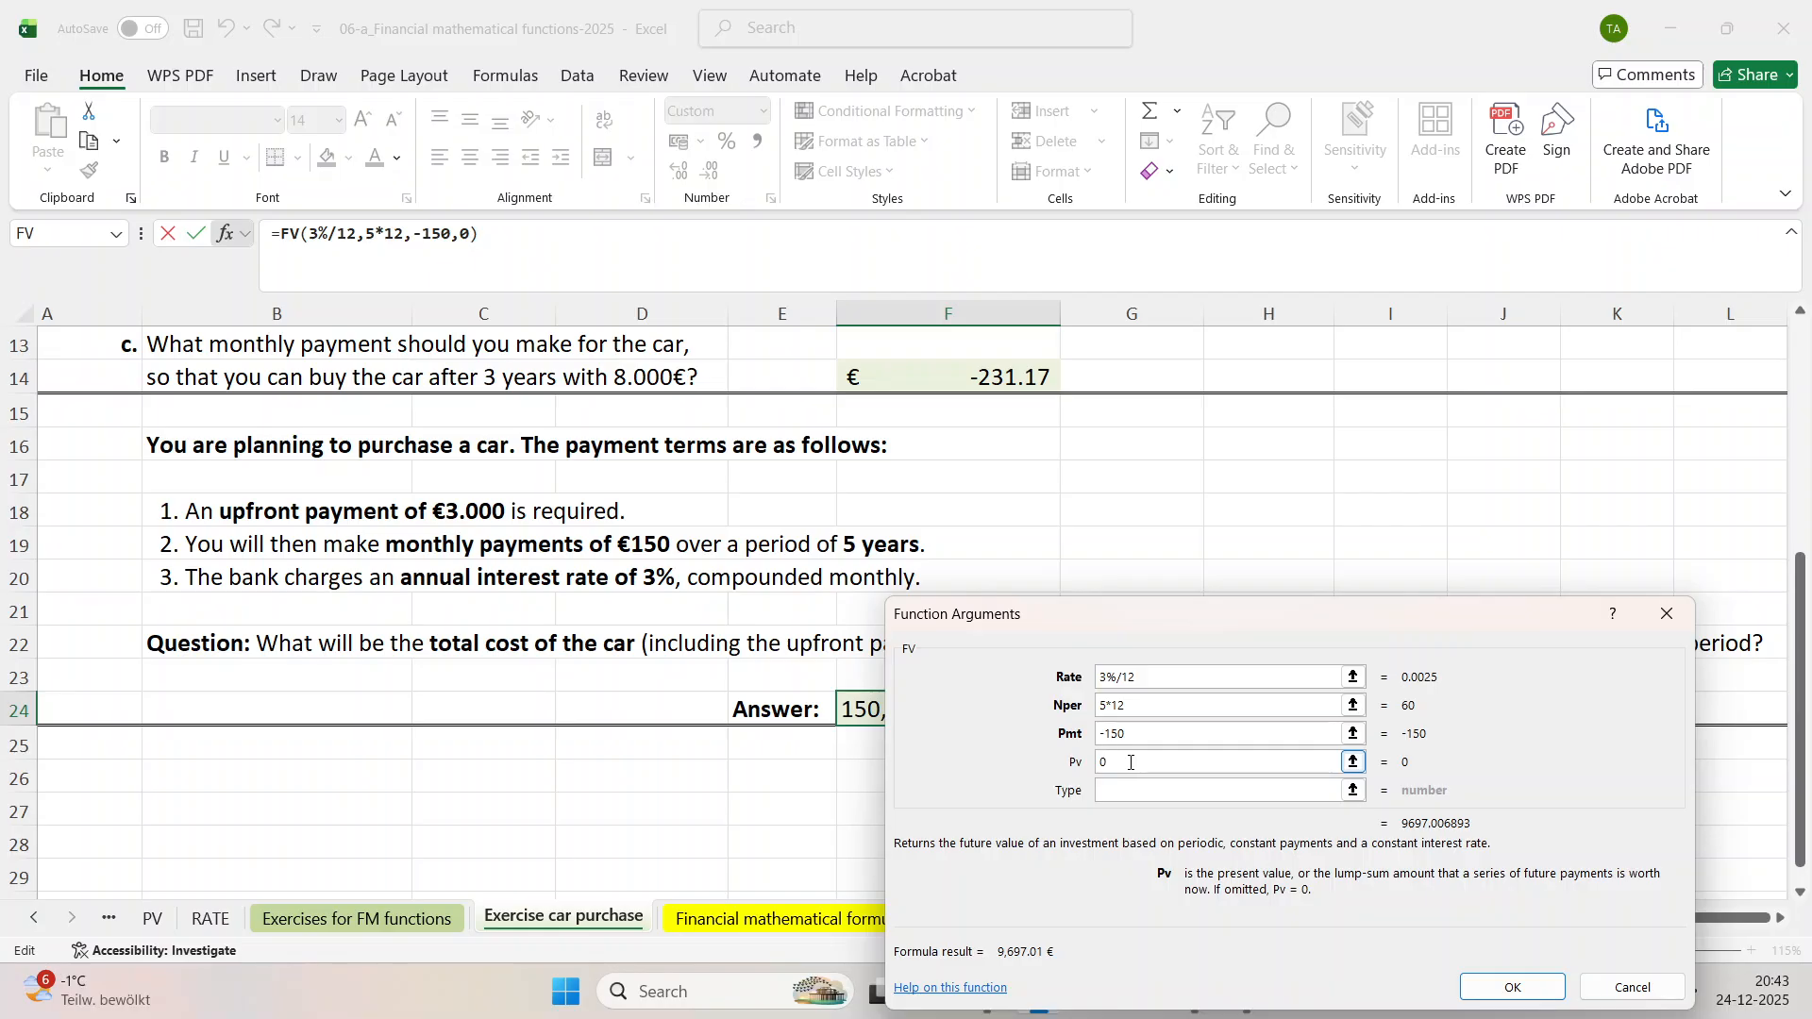
Accept the FV arguments and add the upfront payment in F24, making the formula =3000+FV(3%/12,5*12,-150,0).
left_click_drag(1233, 615, 1246, 431)
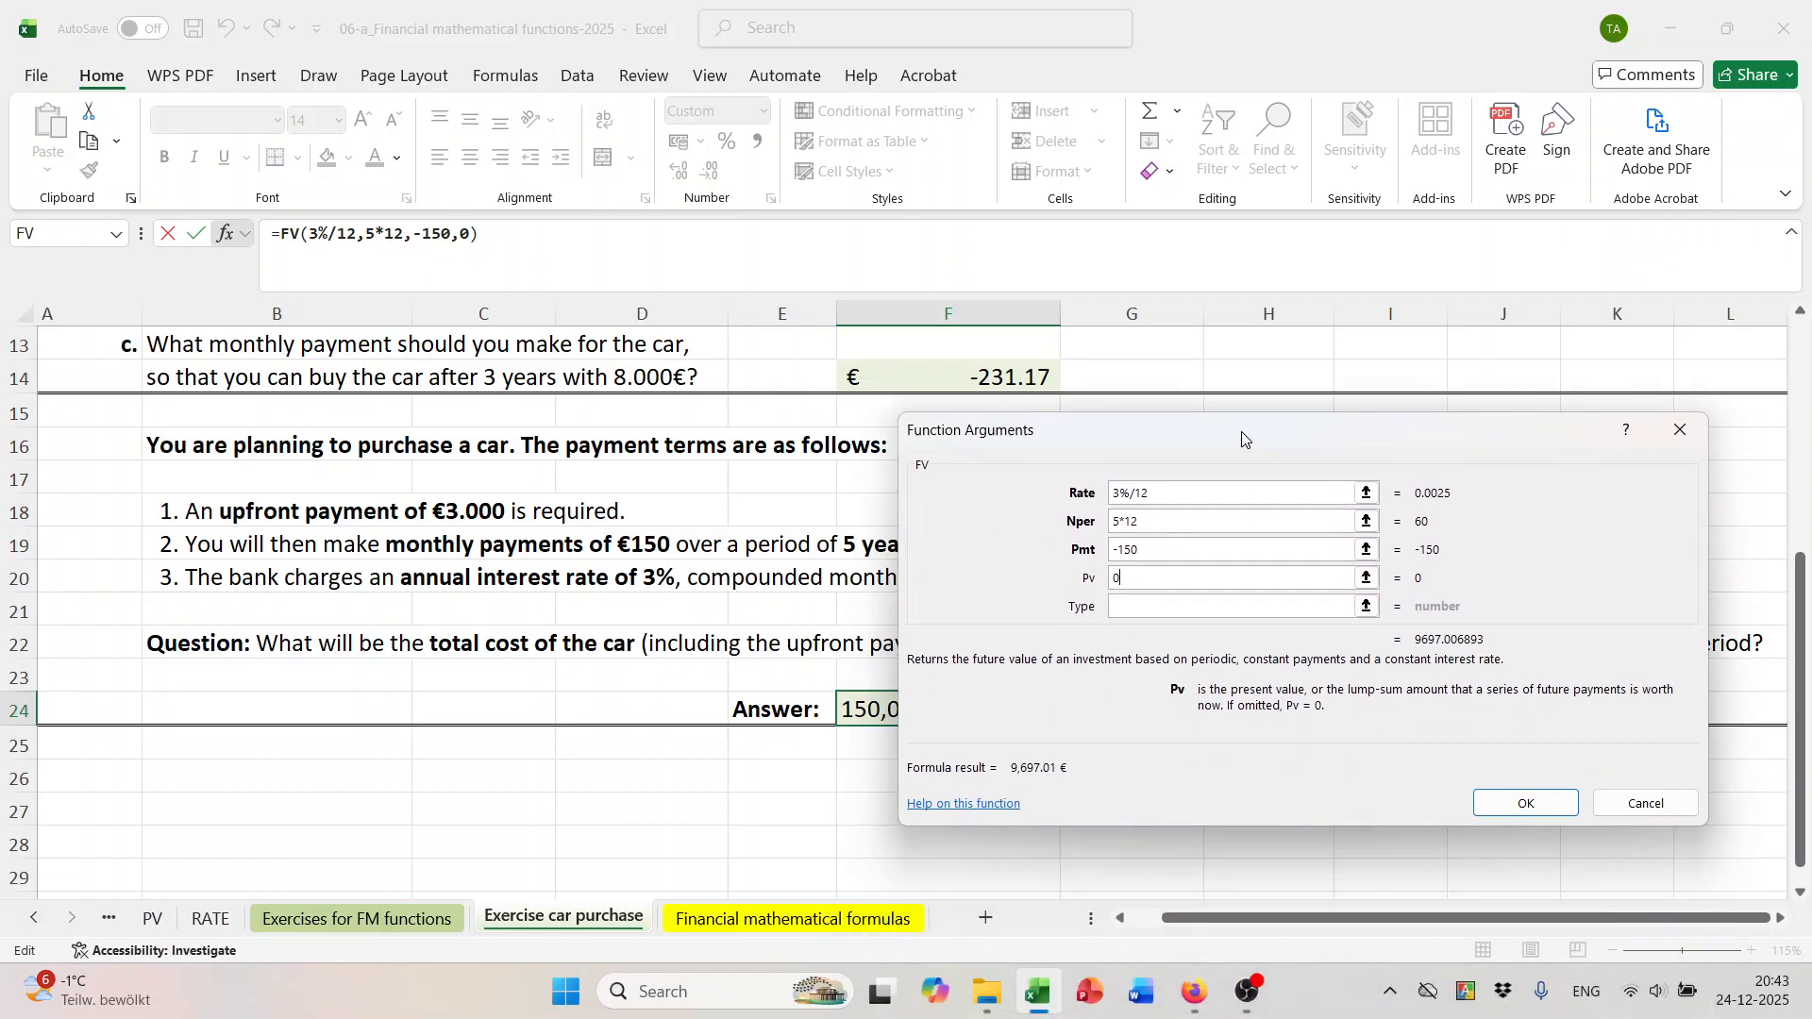
left_click(1519, 805)
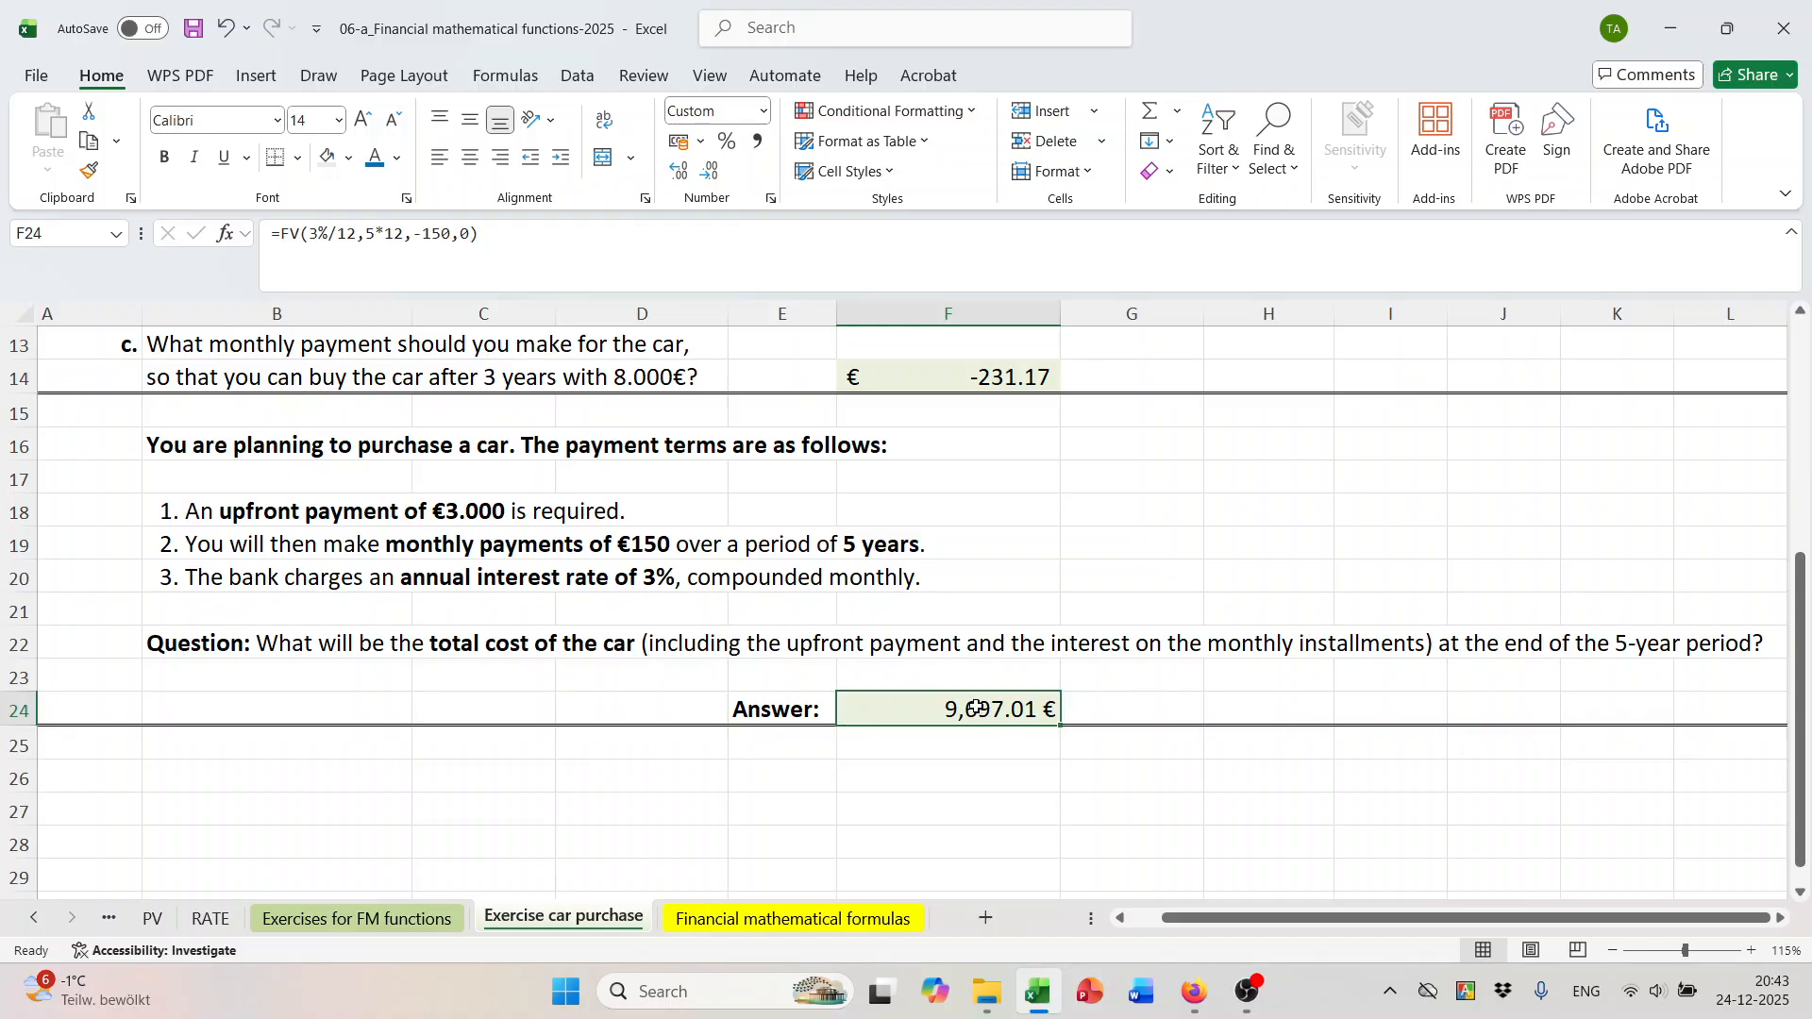
double_click(972, 719)
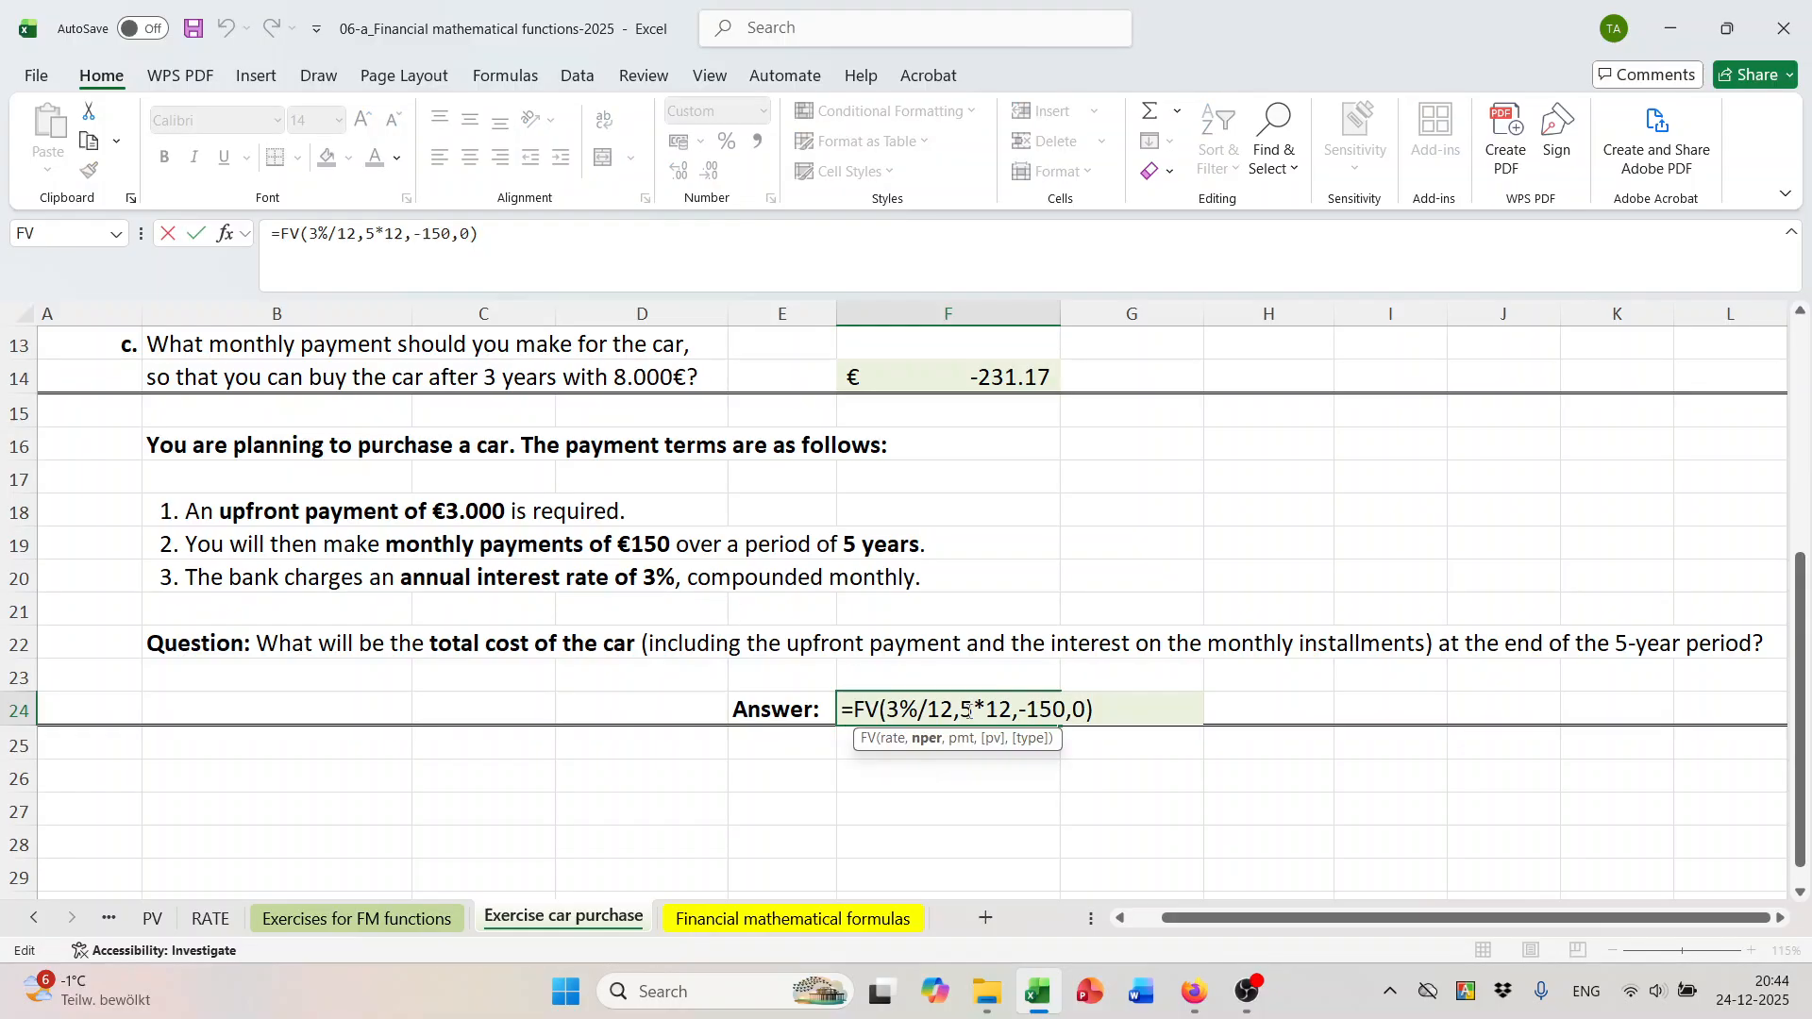
left_click(857, 709)
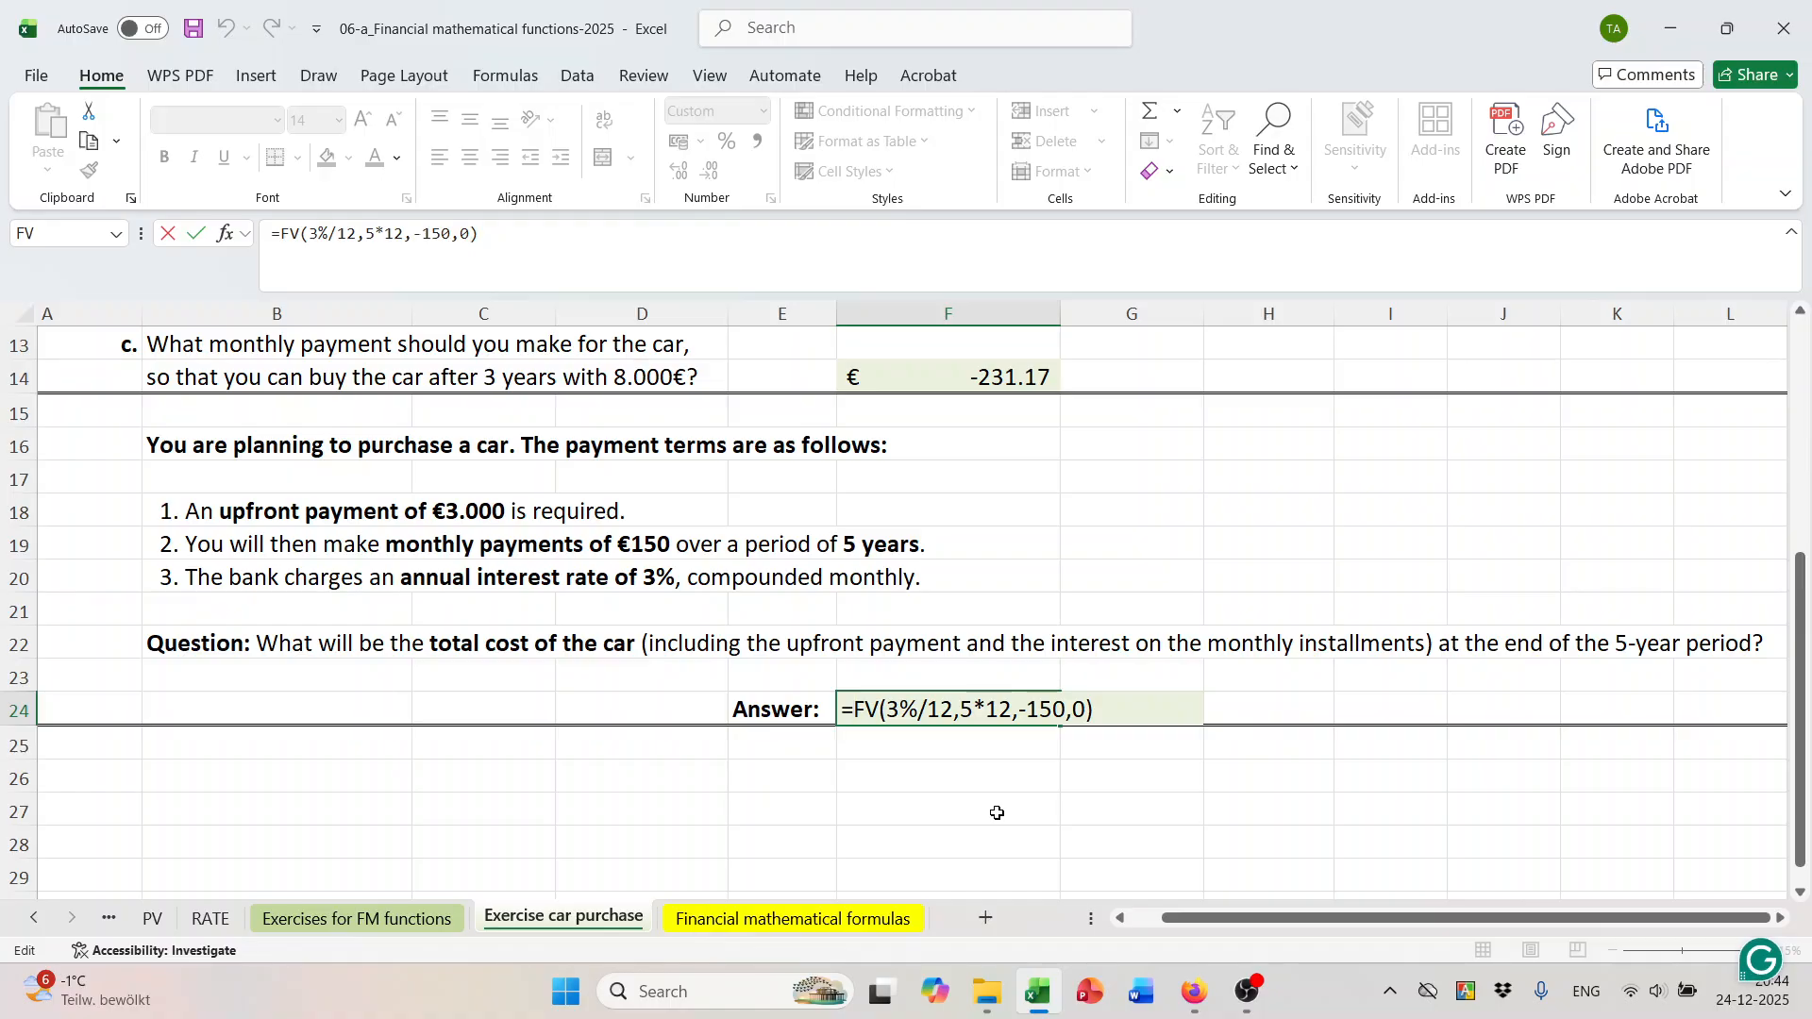
type("1000")
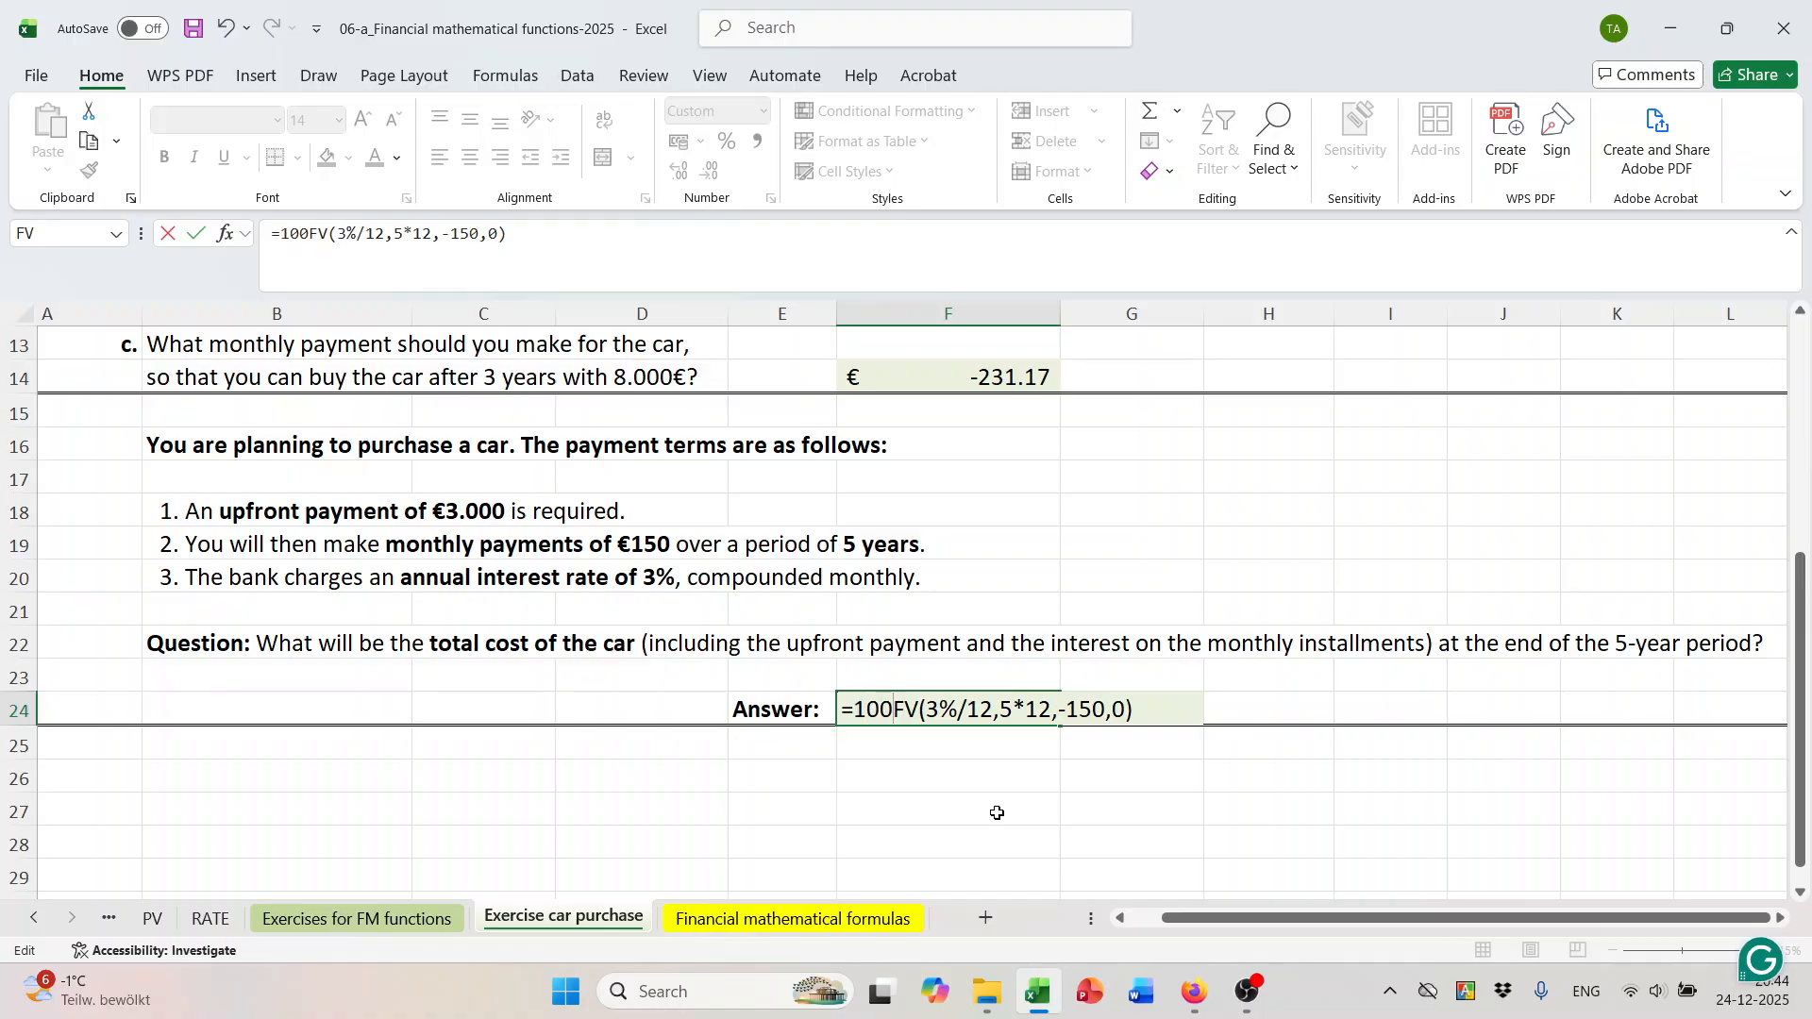
key("BackSpace")
key("BackSpace")
key("BackSpace")
key("BackSpace")
type("3000")
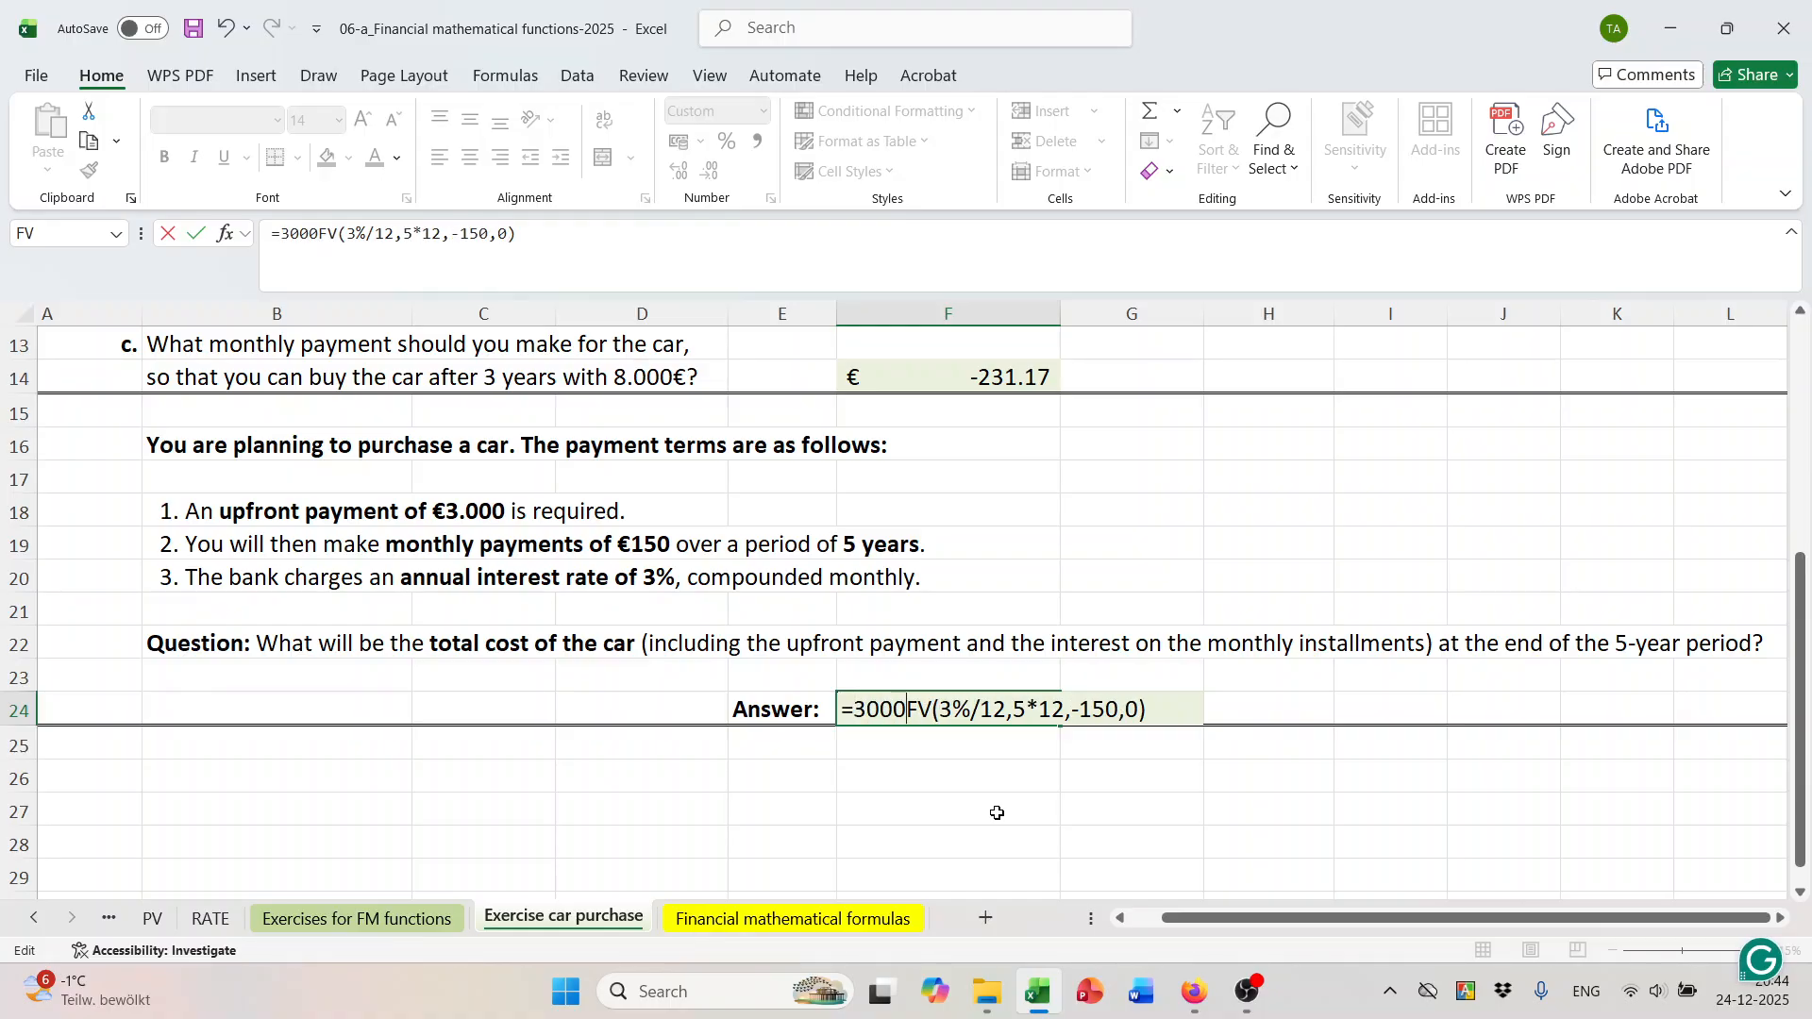
type("+")
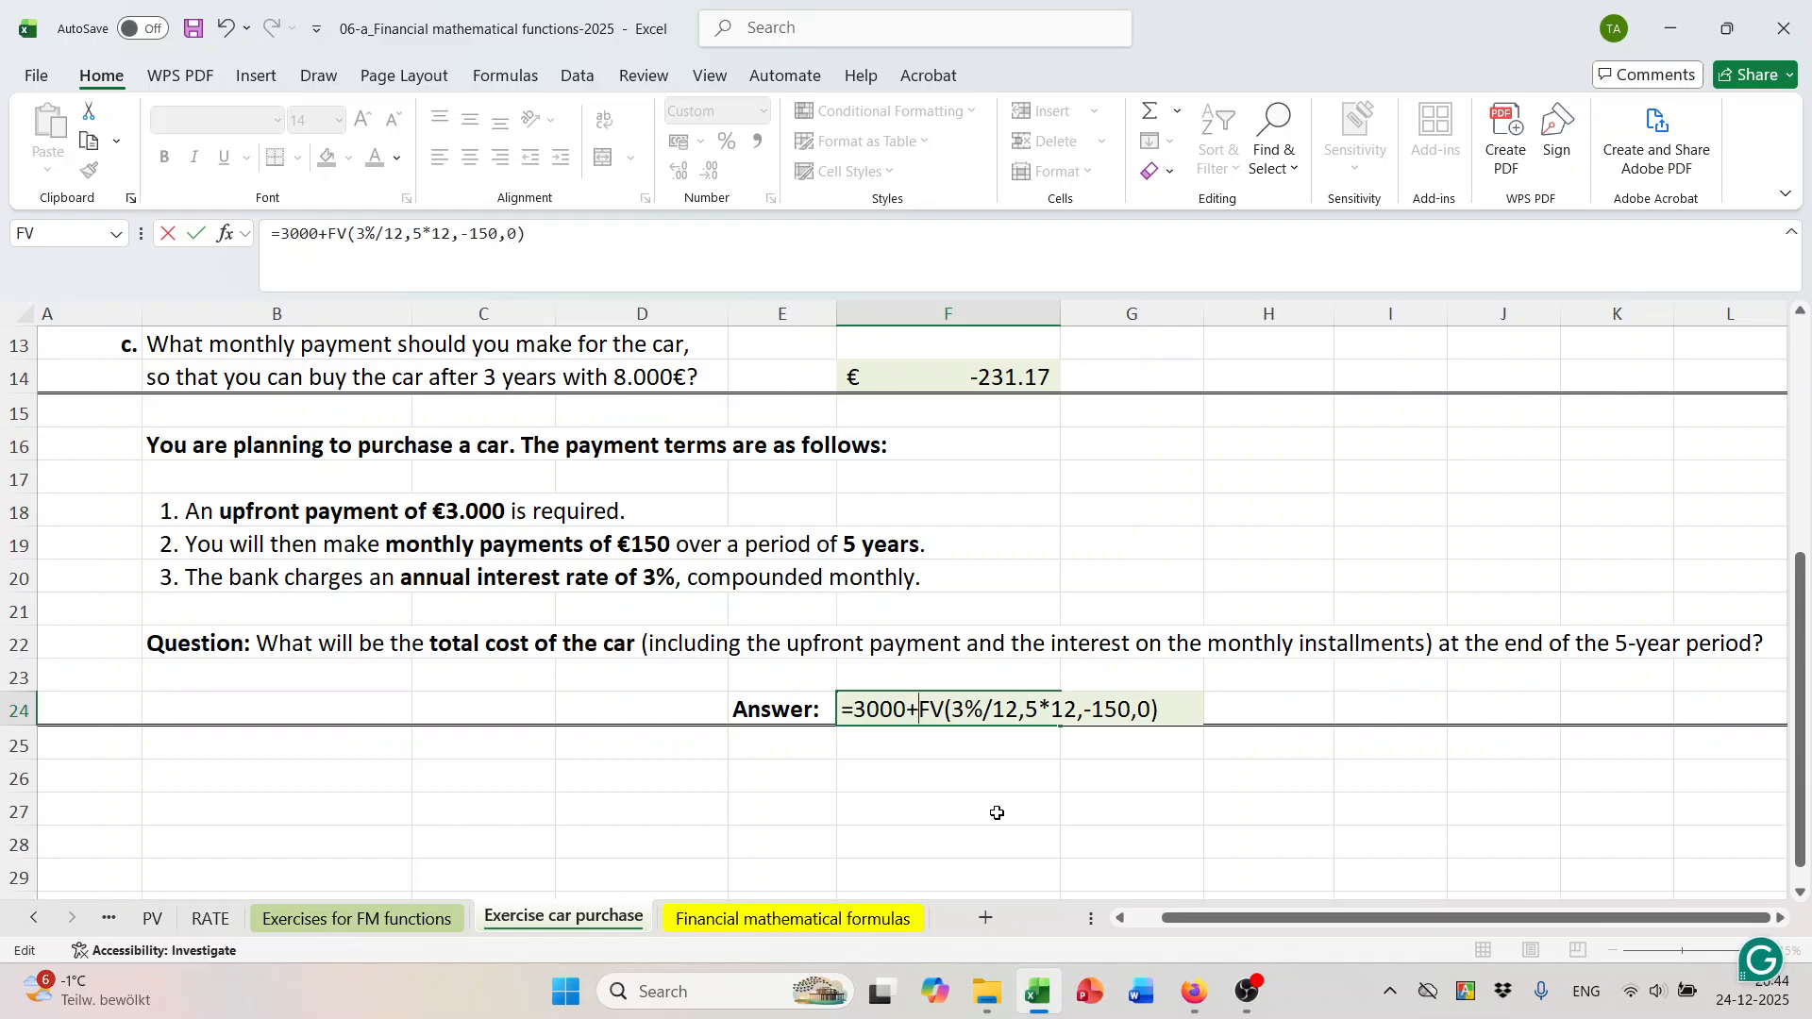
key("Return")
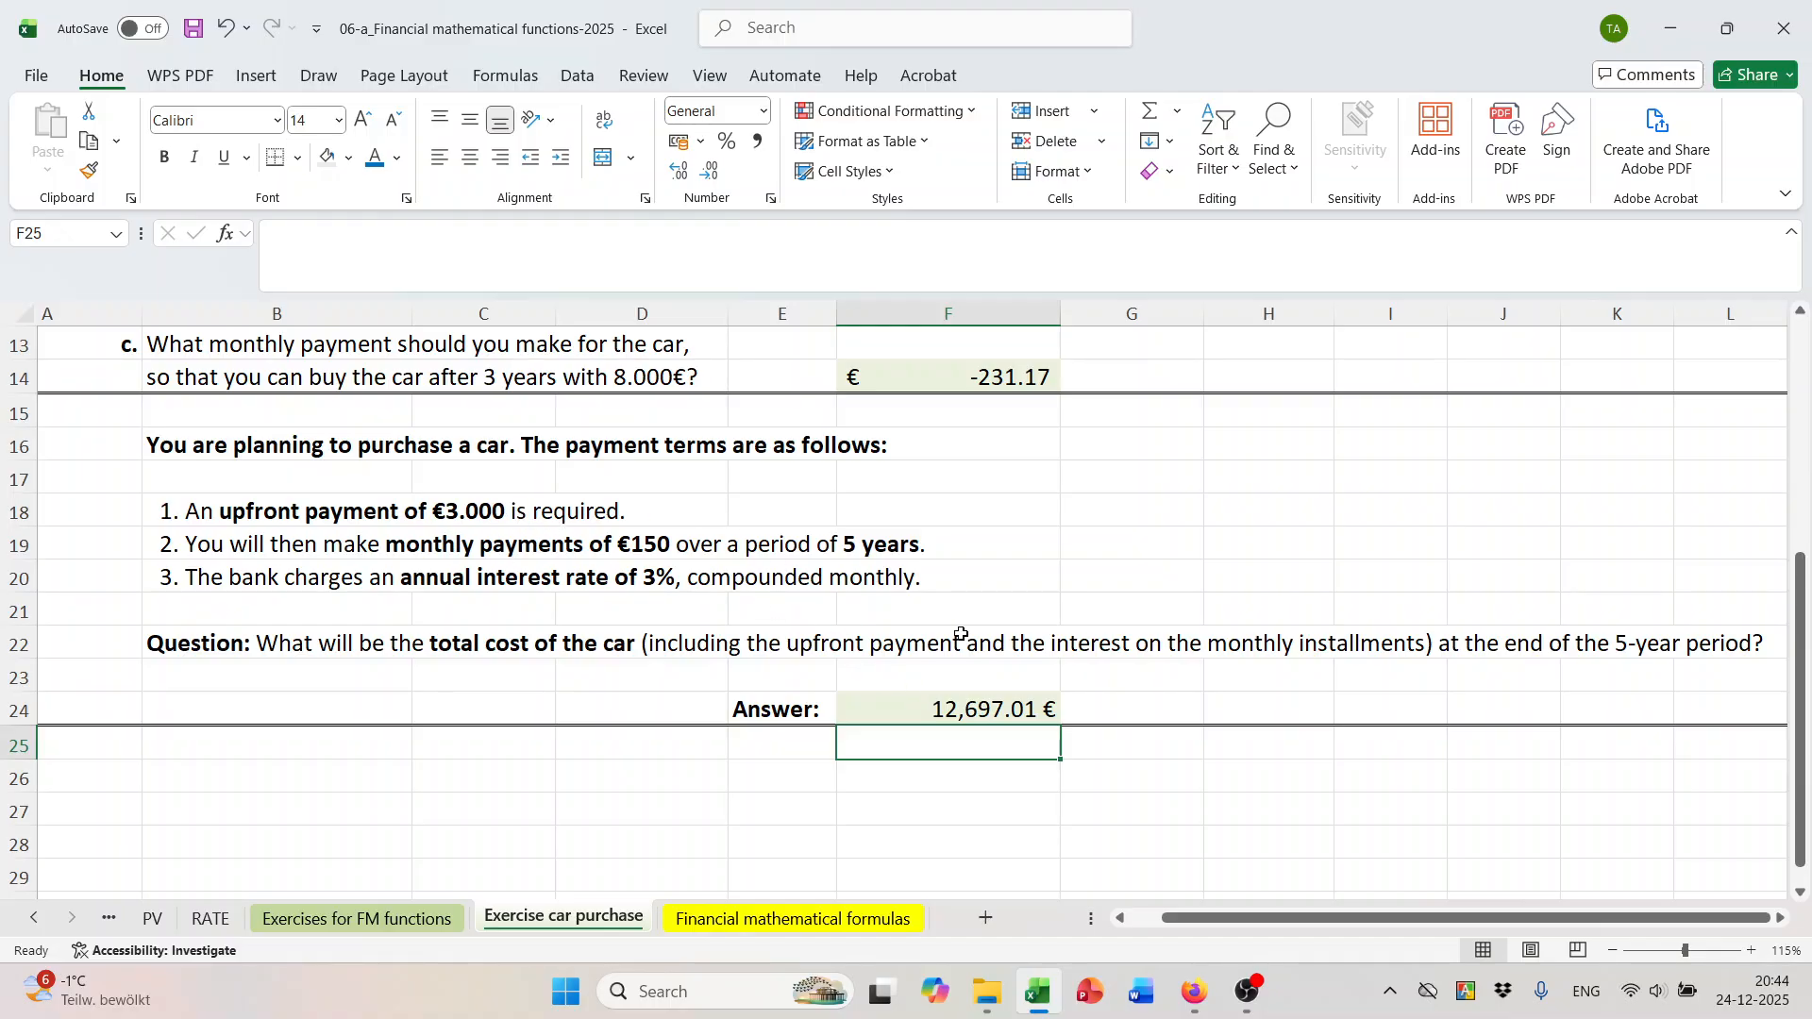
Review the terms and compound interest formulas on the Financial mathematical formulas sheet and return to the Exercise car purchase sheet.
left_click(778, 920)
scroll(1112, 590, "up", 3)
scroll(1112, 590, "down", 2)
scroll(1083, 661, "up", 4)
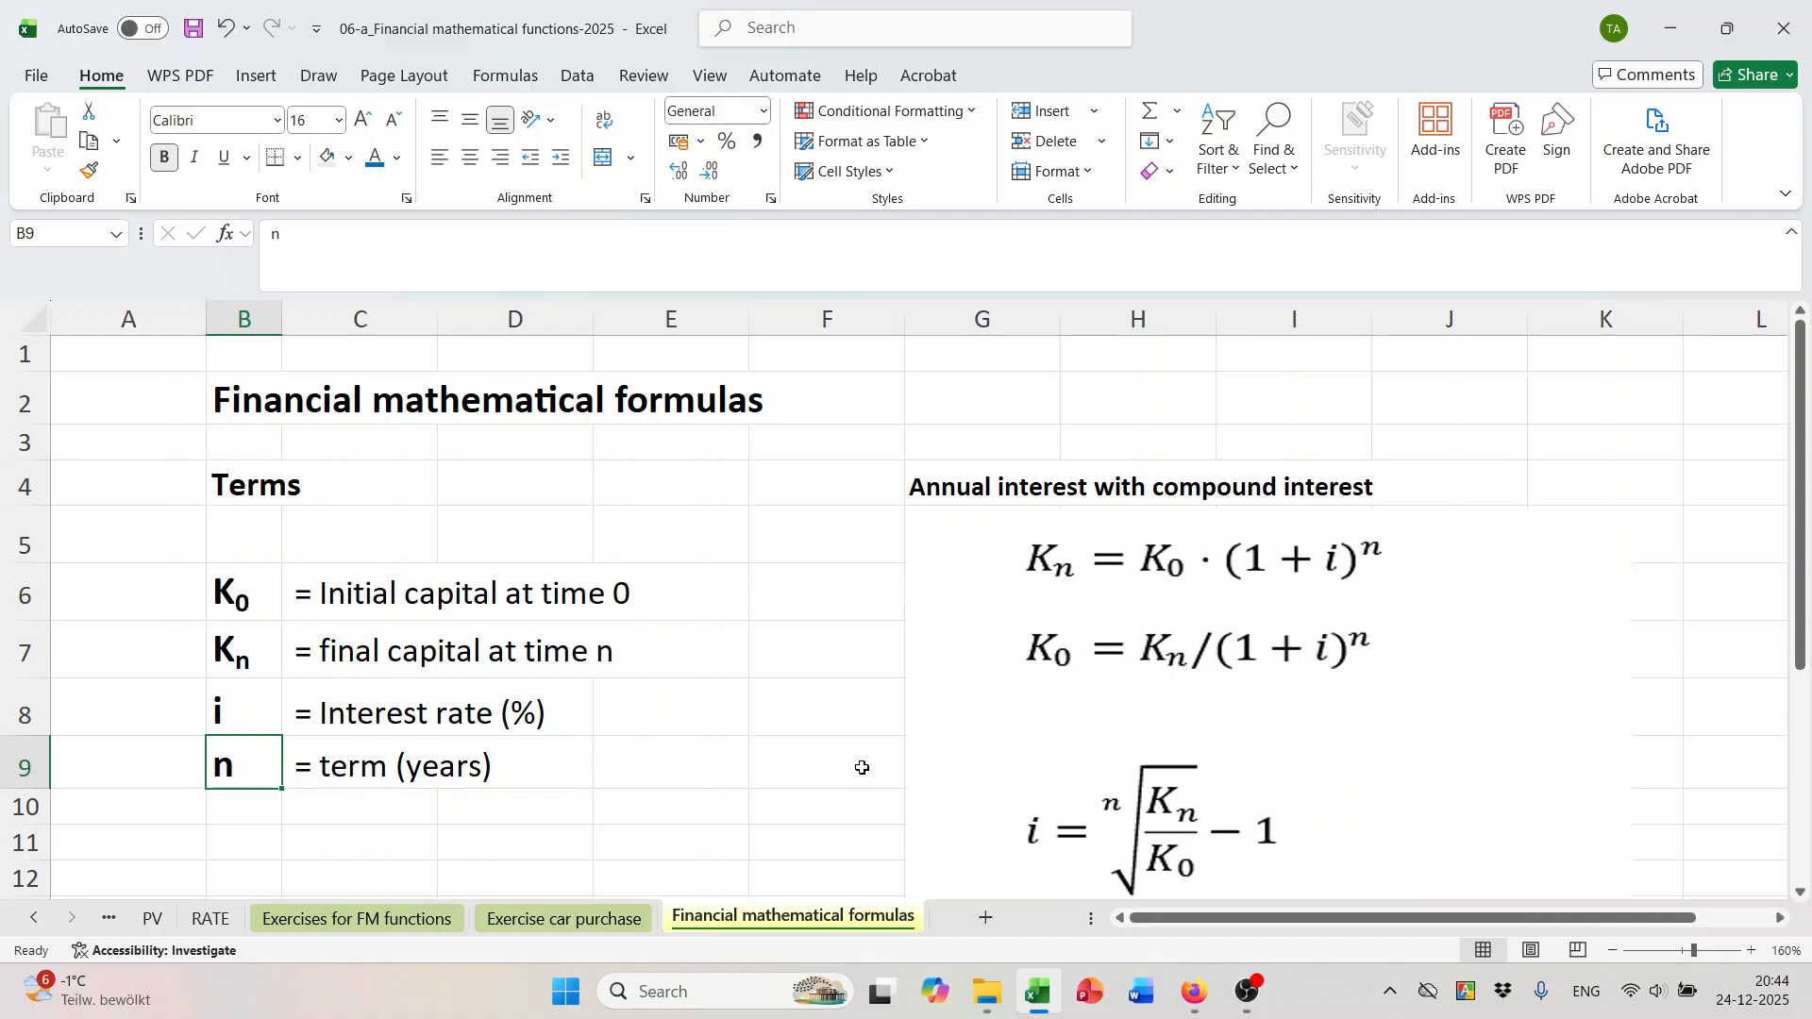
left_click(524, 917)
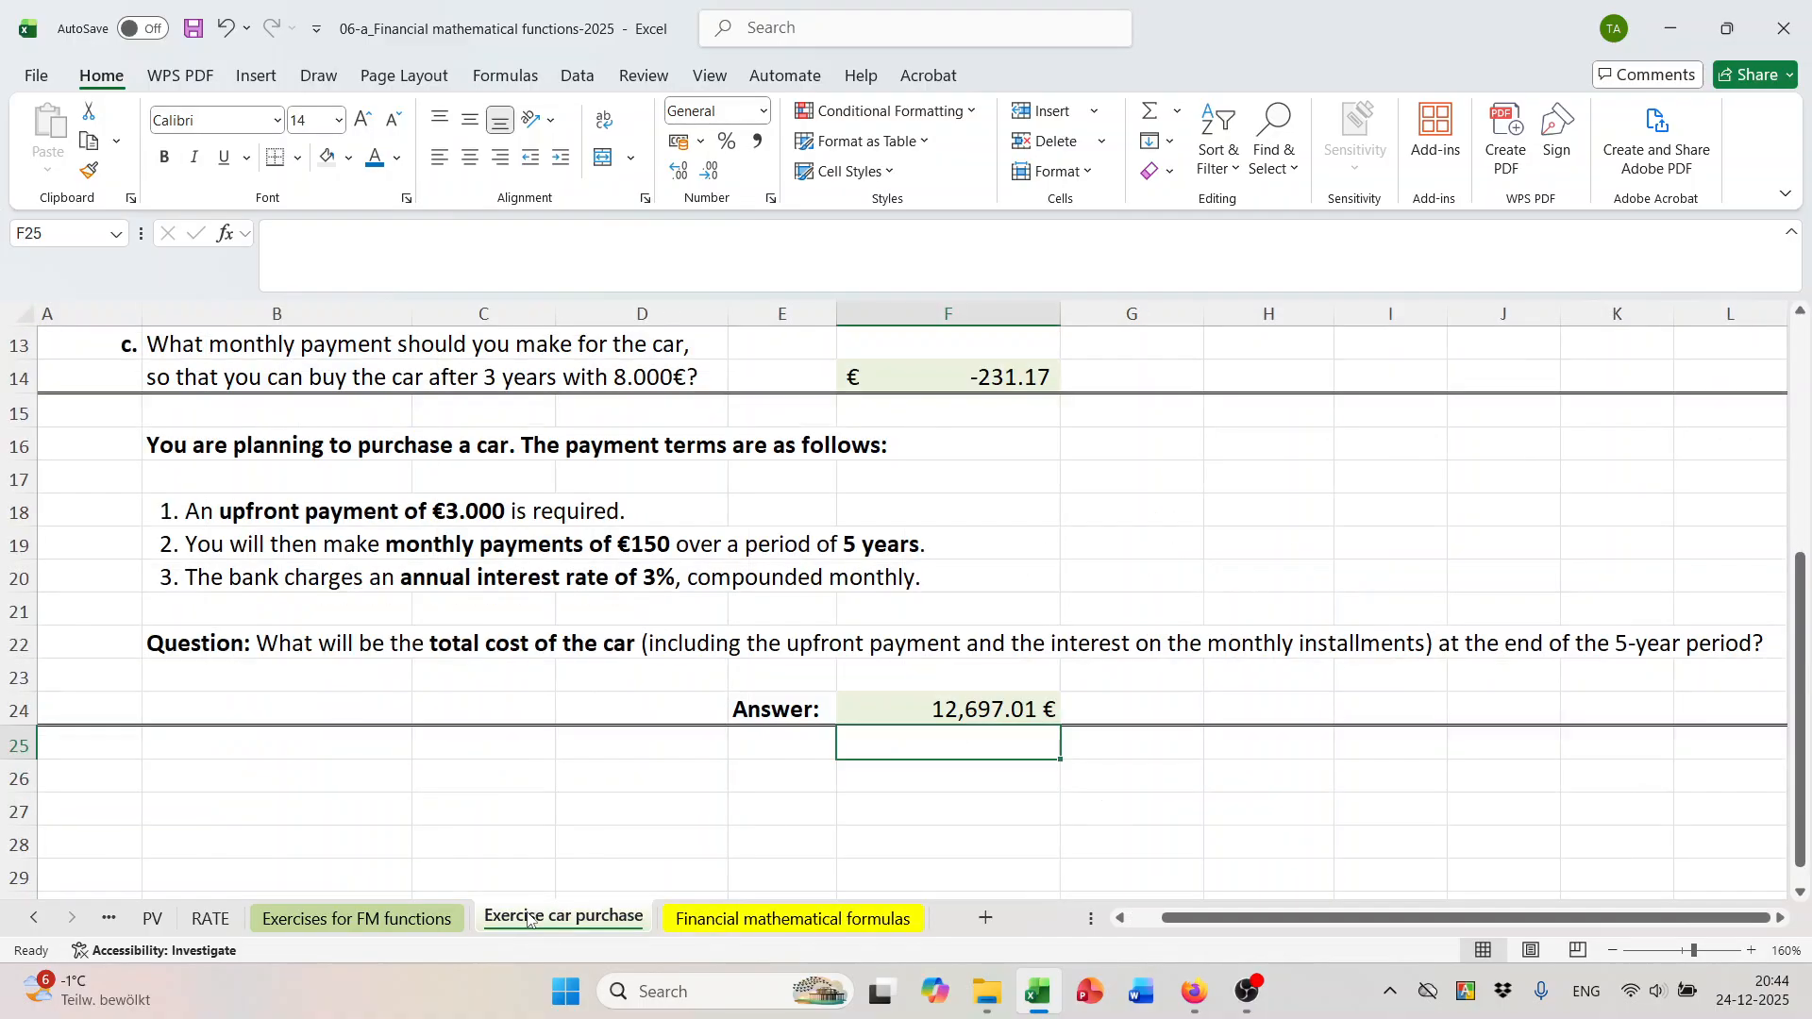